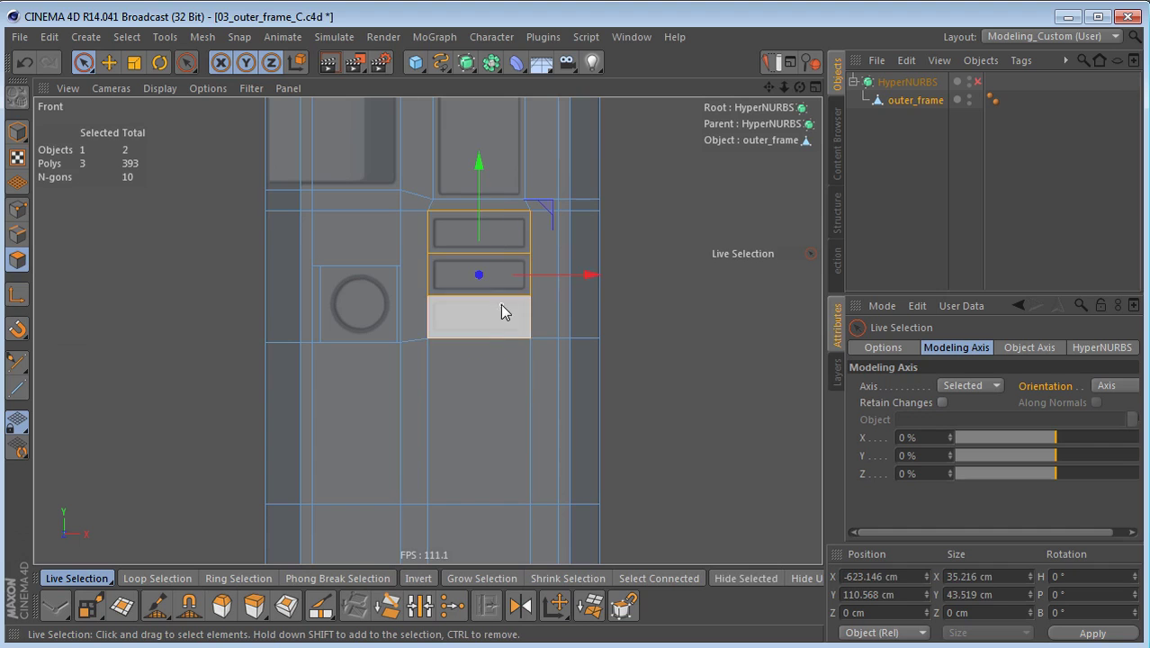
- Apply Extrude Inner to the three selected slot polygons with a 2 cm offset and Preserve Groups disabled, insetting each separately
{"action": "key", "text": "s"}
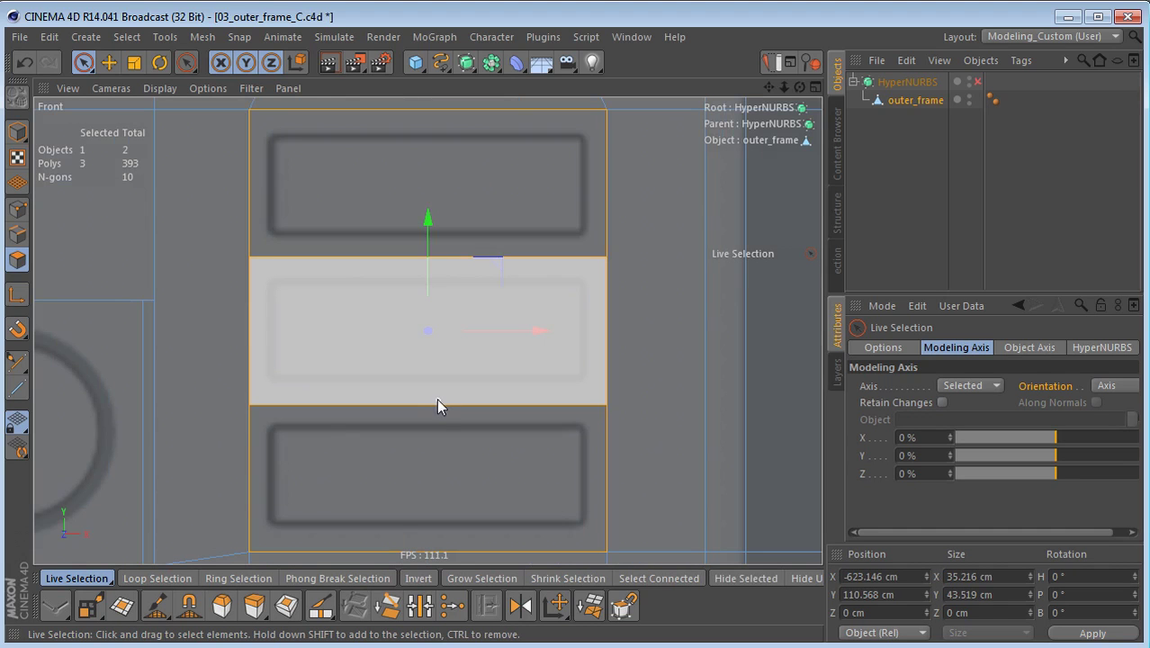
{"action": "scroll", "coordinate": [549, 384], "scroll_direction": "down", "scroll_amount": 2}
{"action": "middle_click_drag", "start_coordinate": [542, 383], "coordinate": [381, 405], "text": "alt"}
{"action": "key", "text": "i"}
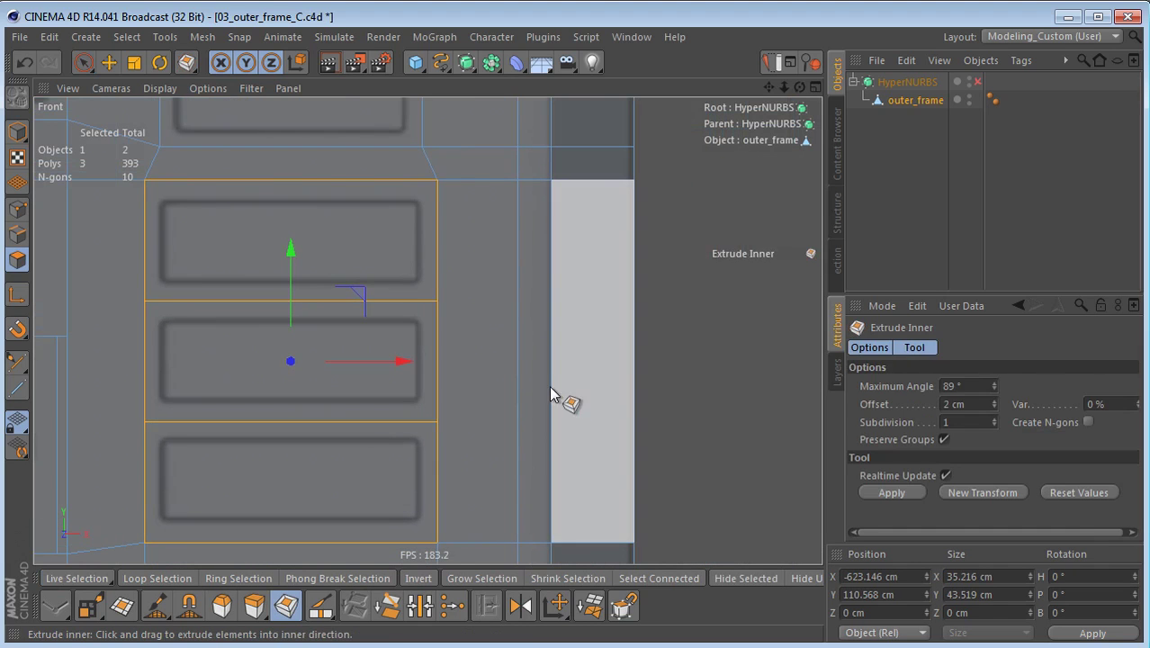
{"action": "left_click", "coordinate": [567, 382]}
{"action": "left_click_drag", "start_coordinate": [567, 382], "coordinate": [571, 383]}
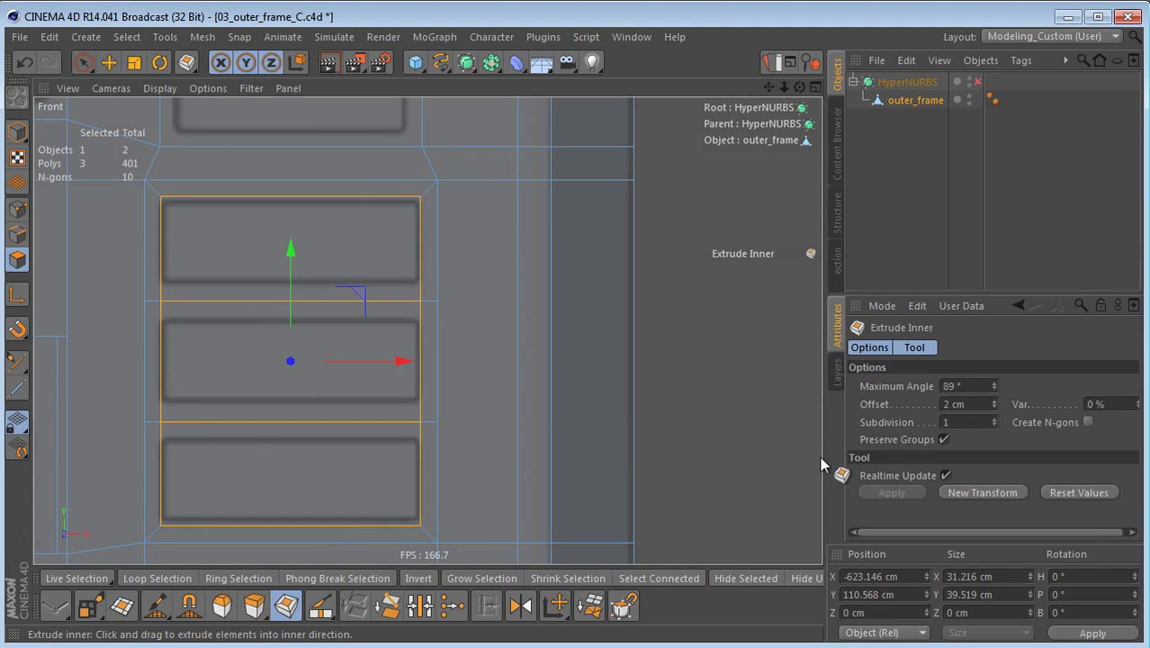
{"action": "left_click", "coordinate": [944, 440]}
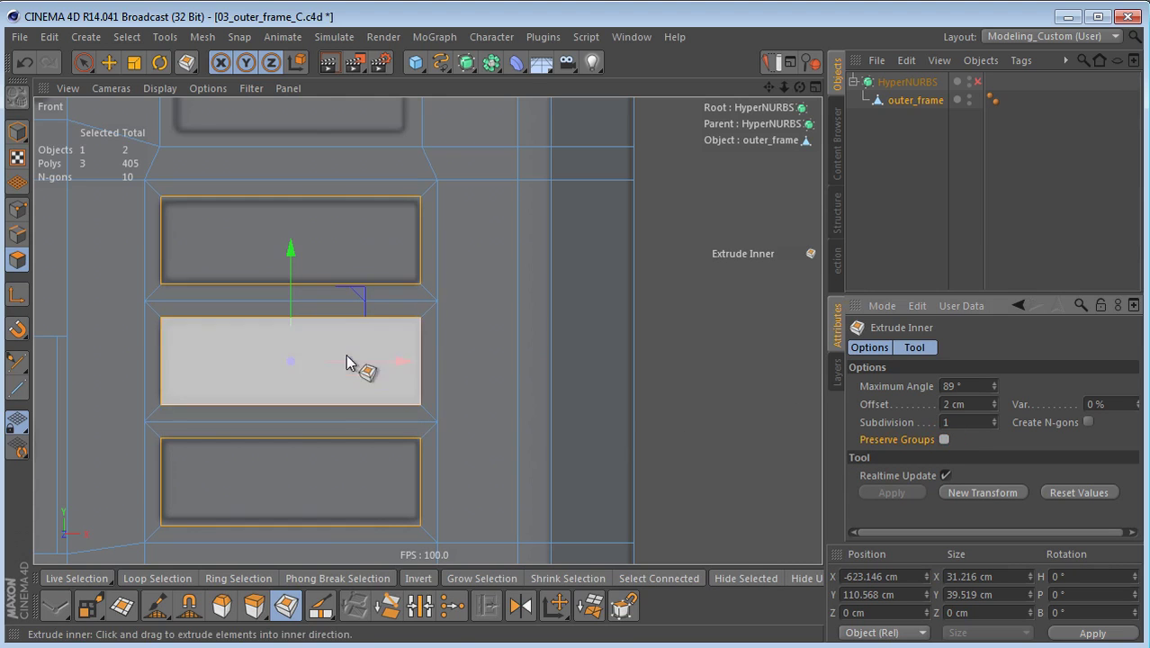
- Extrude the three inset slot polygons inward with an offset of -10 cm
{"action": "middle_click", "coordinate": [472, 419]}
{"action": "middle_click", "coordinate": [340, 284]}
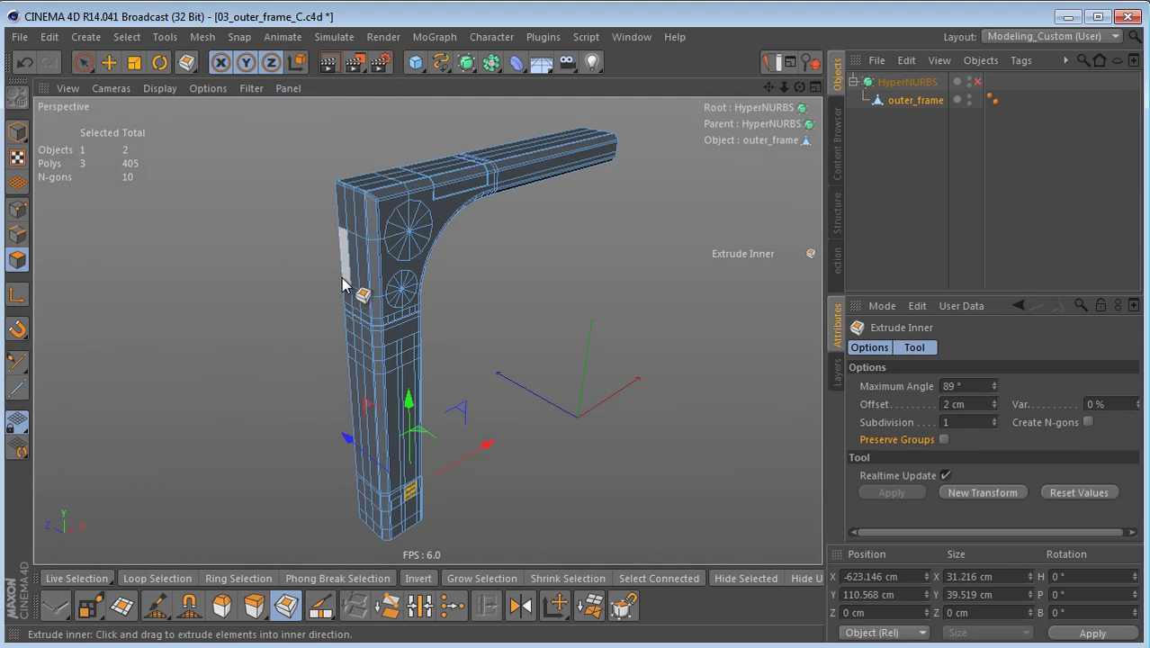
{"action": "key", "text": "s"}
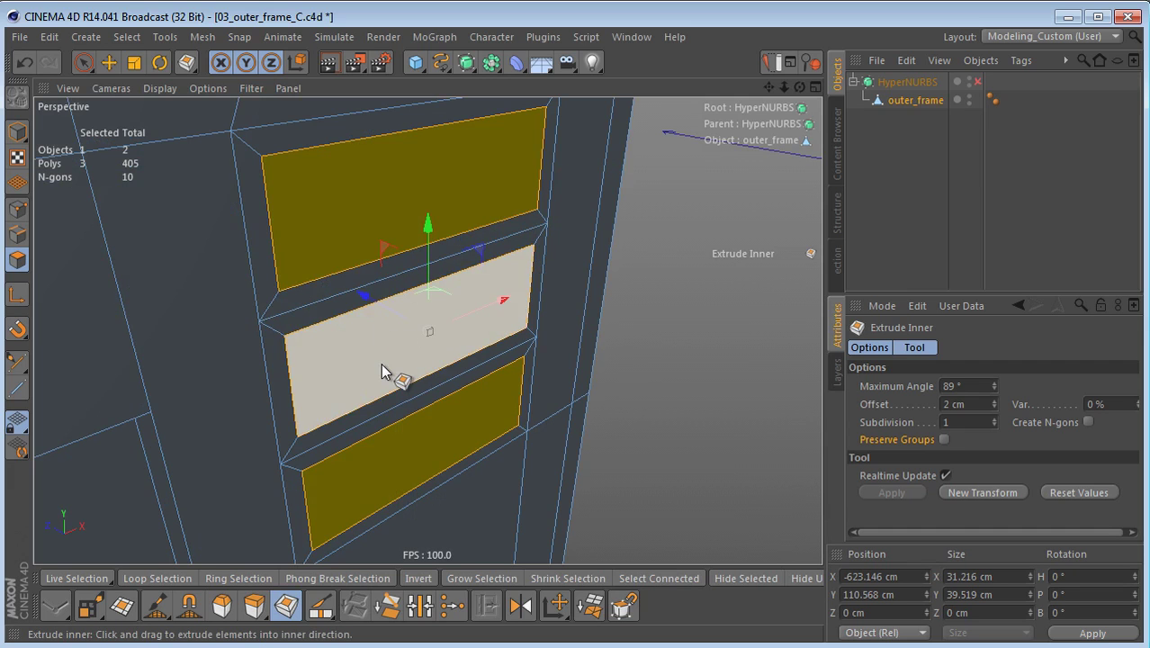
{"action": "key", "text": "d"}
{"action": "left_click_drag", "start_coordinate": [382, 371], "coordinate": [598, 392]}
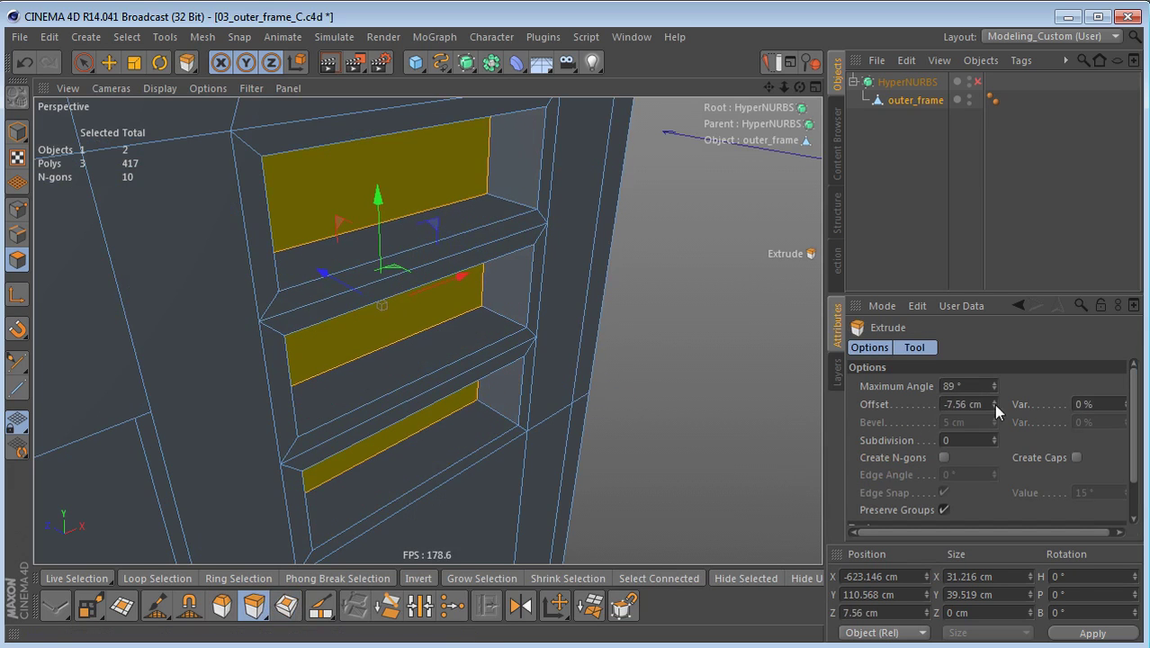
{"action": "left_click", "coordinate": [947, 404]}
{"action": "type", "text": "-10"}
{"action": "key", "text": "Return"}
{"action": "left_click_drag", "start_coordinate": [392, 206], "coordinate": [410, 337], "text": "alt"}
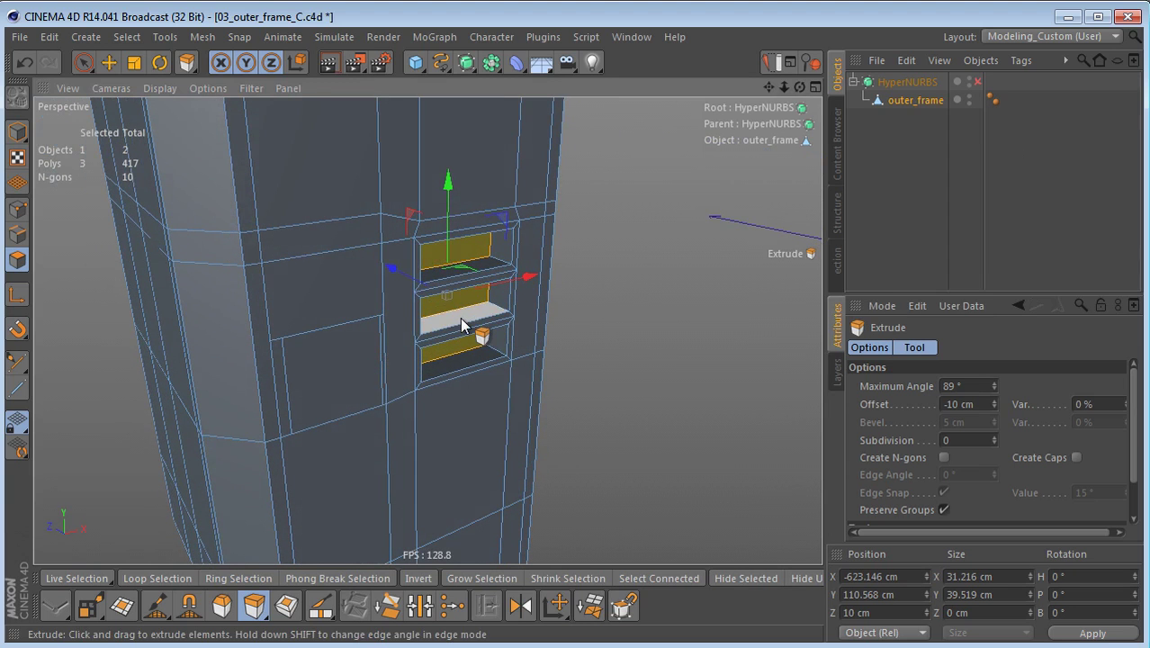
- Connect the upper and lower edges of the square around the reference circle with a vertical edge through its middle
{"action": "middle_click", "coordinate": [487, 365]}
{"action": "middle_click", "coordinate": [555, 474]}
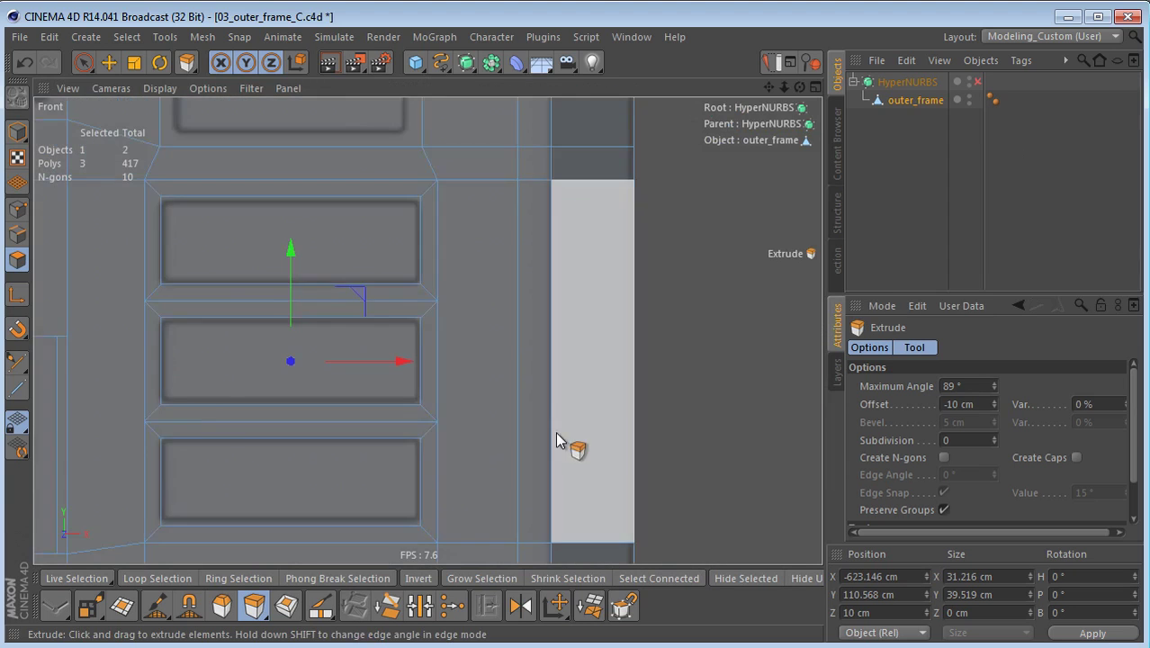
{"action": "scroll", "coordinate": [535, 426], "scroll_direction": "down", "scroll_amount": 4}
{"action": "middle_click_drag", "start_coordinate": [444, 433], "coordinate": [567, 397], "text": "alt"}
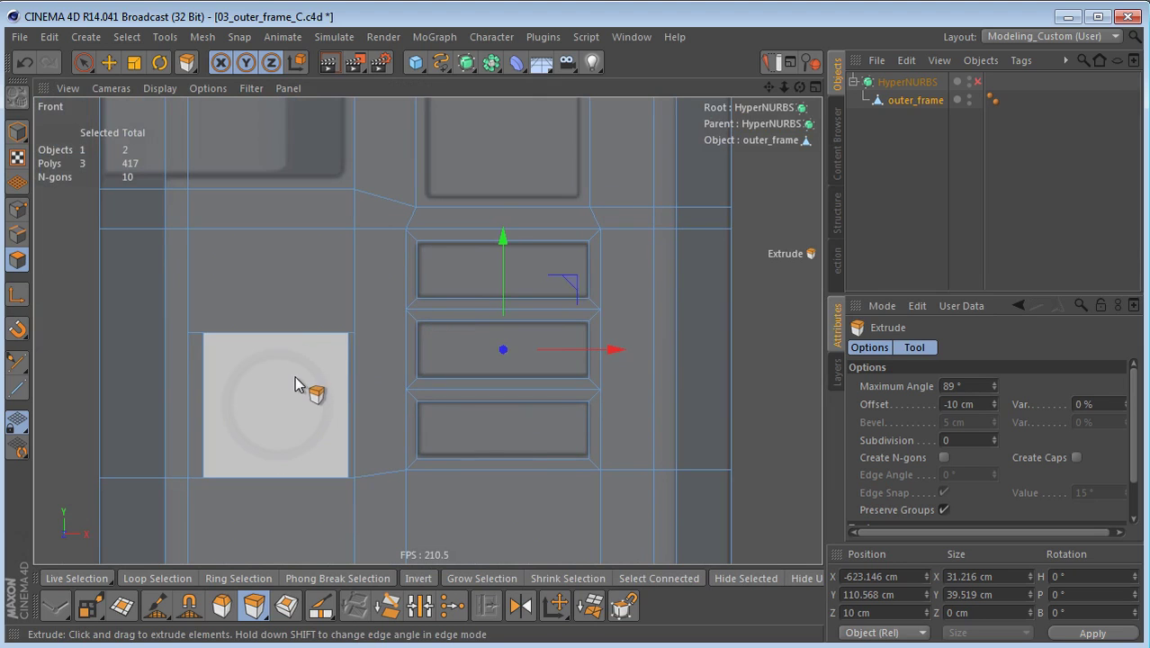
{"action": "middle_click_drag", "start_coordinate": [289, 410], "coordinate": [365, 416], "text": "alt"}
{"action": "scroll", "coordinate": [364, 416], "scroll_direction": "up", "scroll_amount": 2}
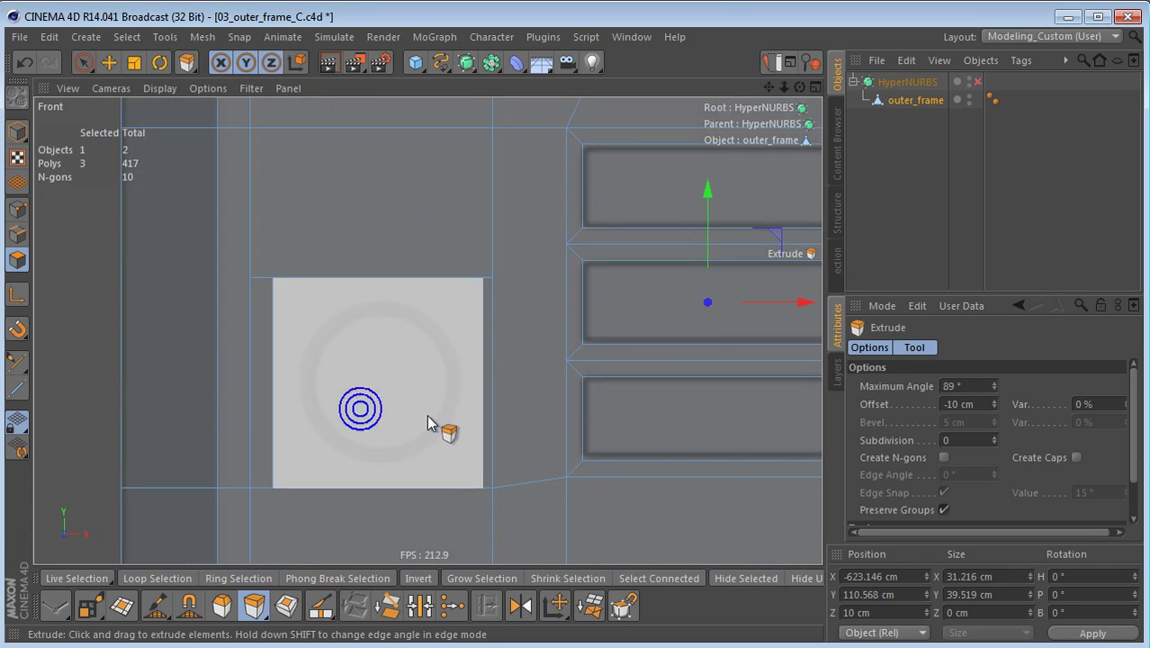
{"action": "key", "text": "Return"}
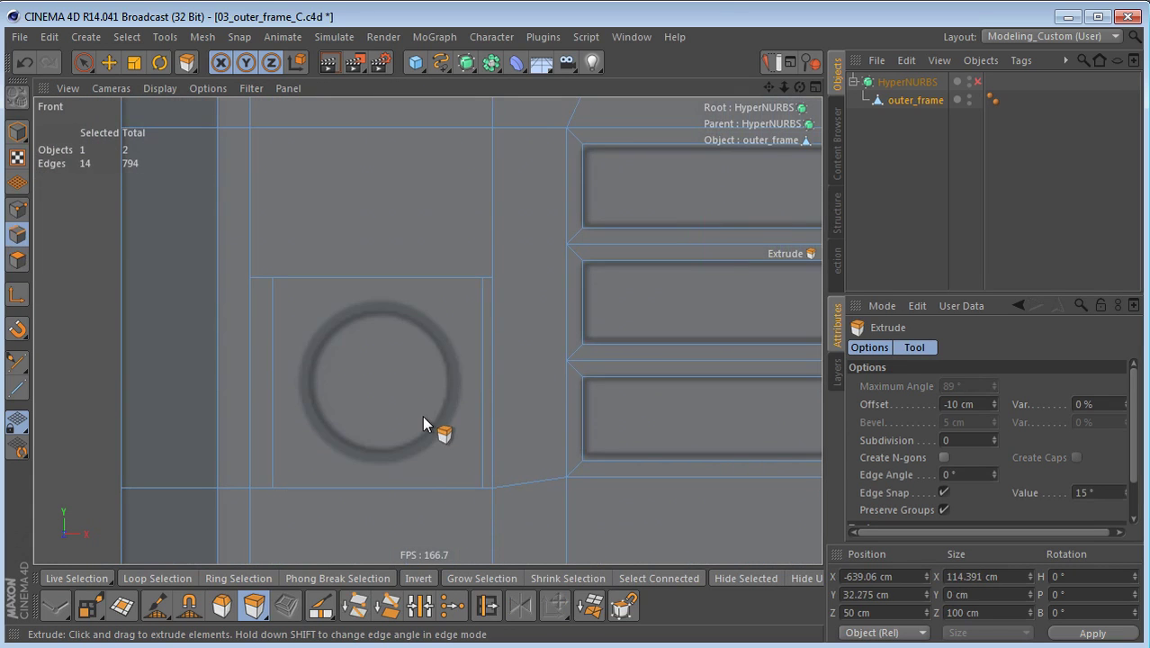
{"action": "key", "text": "space"}
{"action": "left_click", "coordinate": [376, 278]}
{"action": "left_click", "coordinate": [382, 487], "text": "shift"}
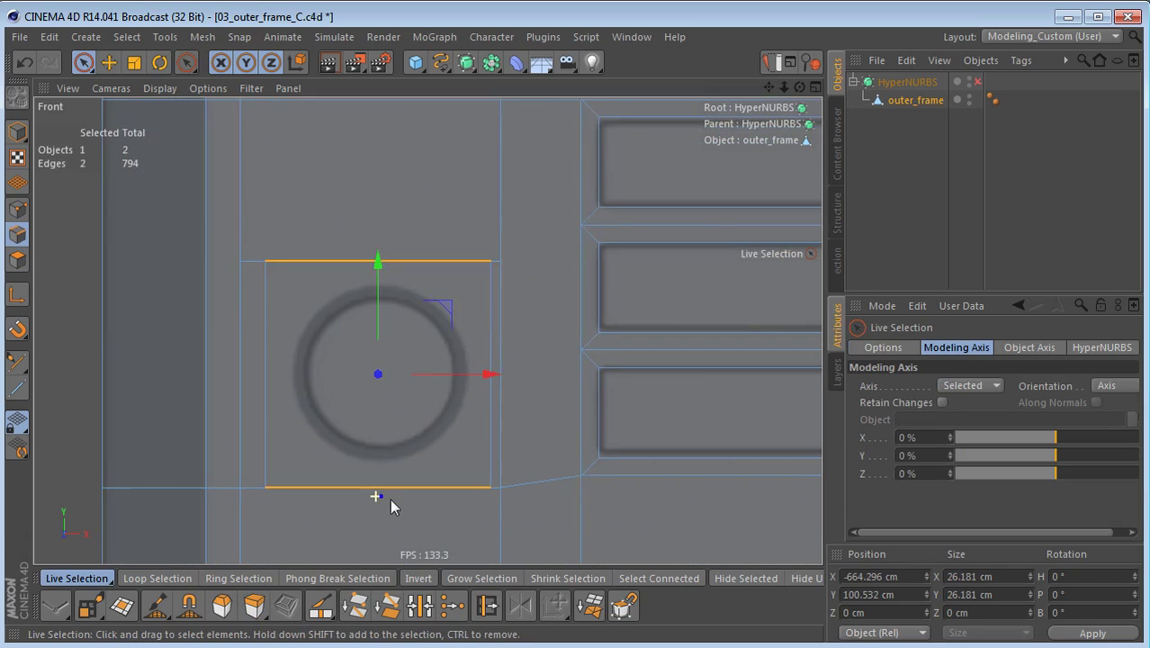
{"action": "scroll", "coordinate": [381, 496], "scroll_direction": "up", "scroll_amount": 2}
{"action": "key", "text": "m"}
{"action": "key", "text": "m"}
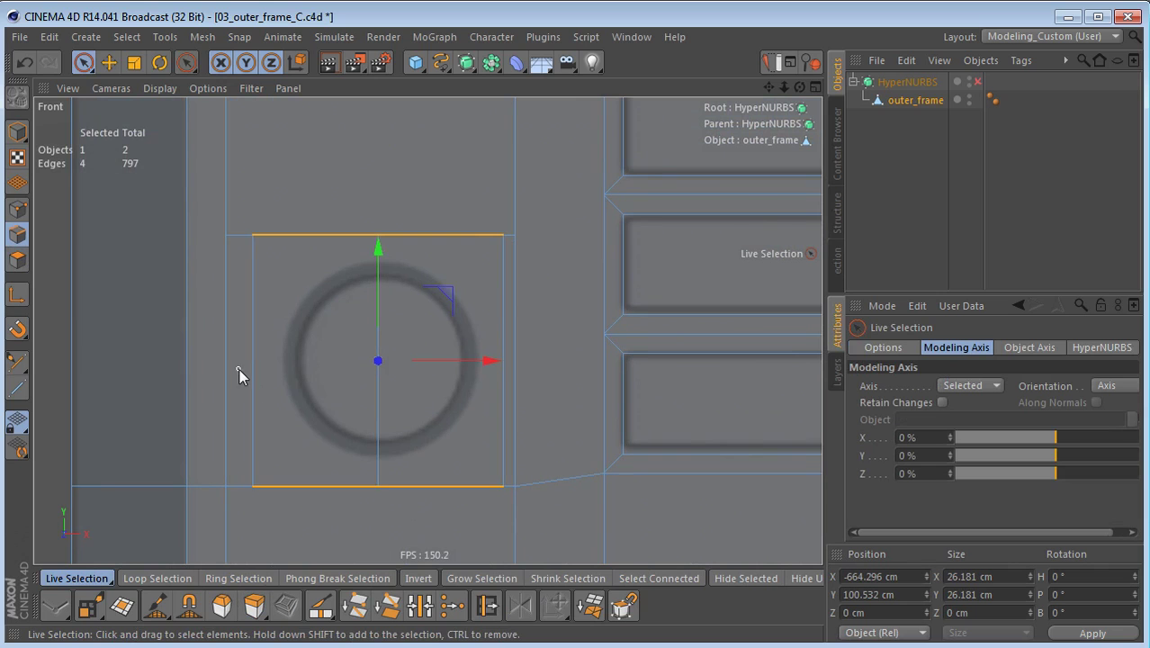
- Connect the side edges and vertical centre edge of the square with a horizontal cut, dividing it into four quadrants
{"action": "left_click_drag", "start_coordinate": [241, 368], "coordinate": [506, 392]}
{"action": "key", "text": "m"}
{"action": "key", "text": "m"}
- Inset the four quadrant polygons around the circle together by 3 cm using Extrude Inner with Preserve Groups enabled
{"action": "key", "text": "Return"}
{"action": "left_click", "coordinate": [355, 371]}
{"action": "mouse_move", "coordinate": [354, 366]}
{"action": "left_mouse_down"}
{"action": "mouse_move", "coordinate": [339, 375]}
{"action": "mouse_move", "coordinate": [423, 319]}
{"action": "left_mouse_up"}
{"action": "key", "text": "i"}
{"action": "left_click_drag", "start_coordinate": [655, 397], "coordinate": [670, 396]}
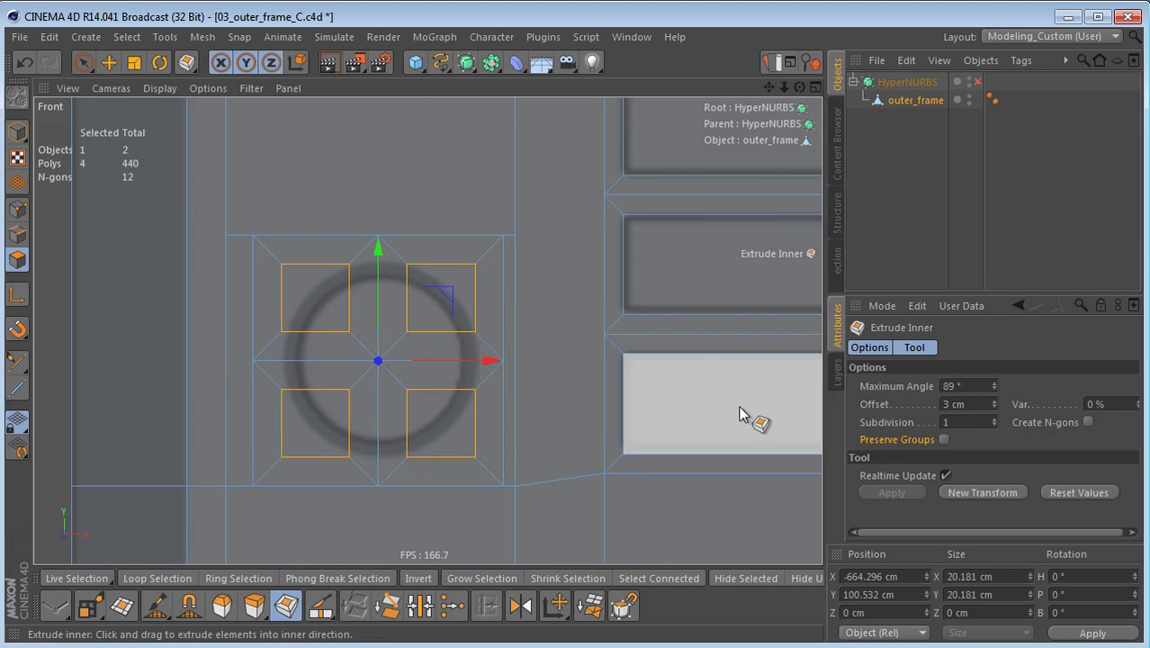
{"action": "left_click", "coordinate": [944, 439]}
{"action": "scroll", "coordinate": [490, 396], "scroll_direction": "up", "scroll_amount": 2}
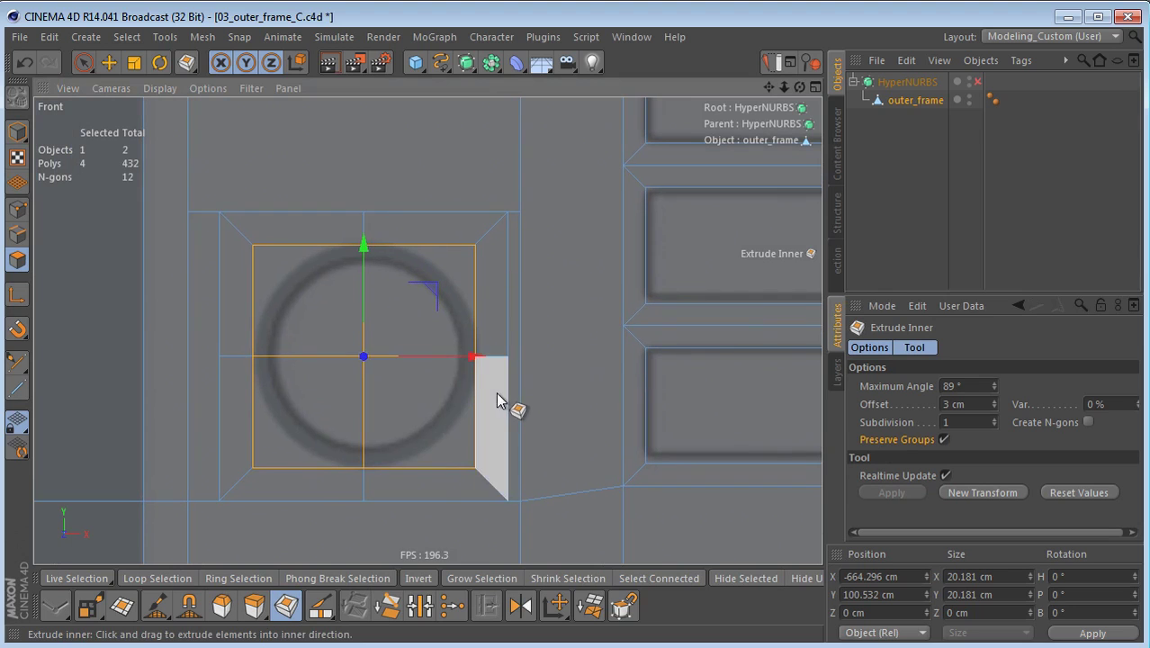
- Collapse the four inset polygons inside the square into a single centre point
{"action": "left_click", "coordinate": [202, 37]}
{"action": "mouse_move", "coordinate": [220, 82]}
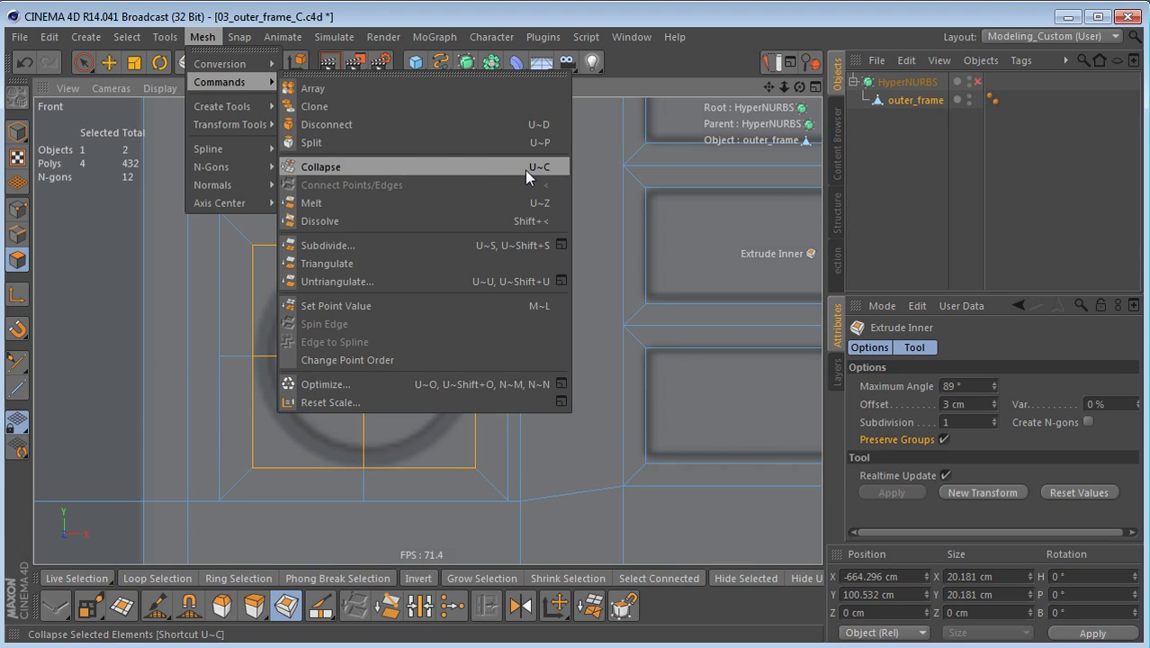
{"action": "left_click", "coordinate": [619, 101]}
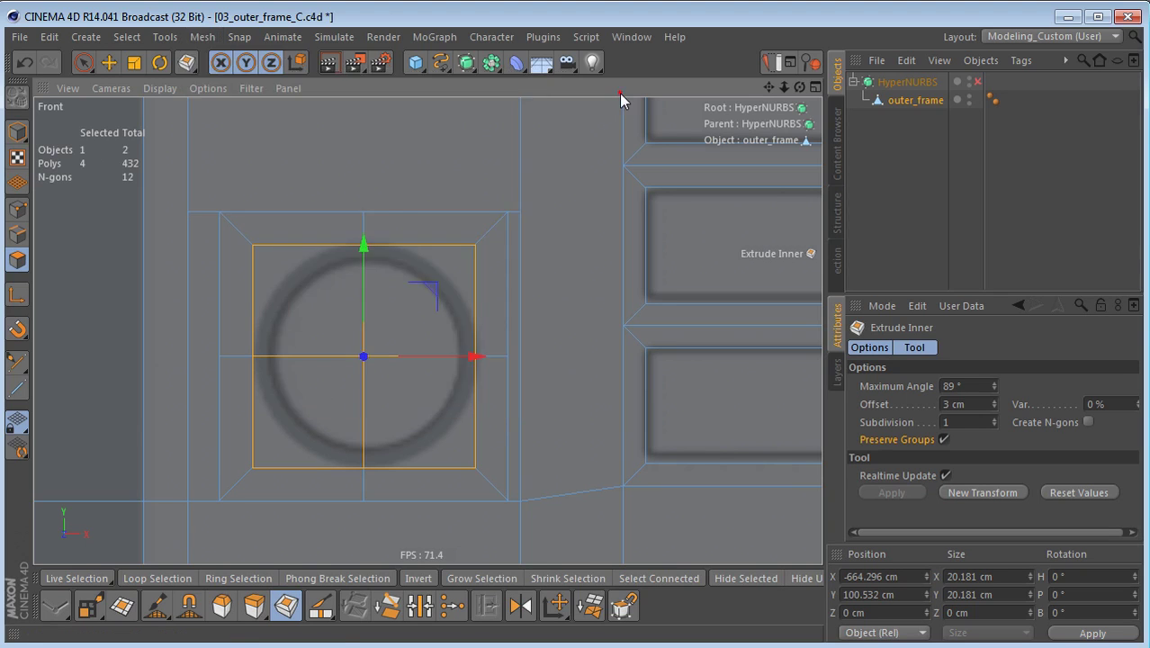
{"action": "right_click", "coordinate": [600, 102]}
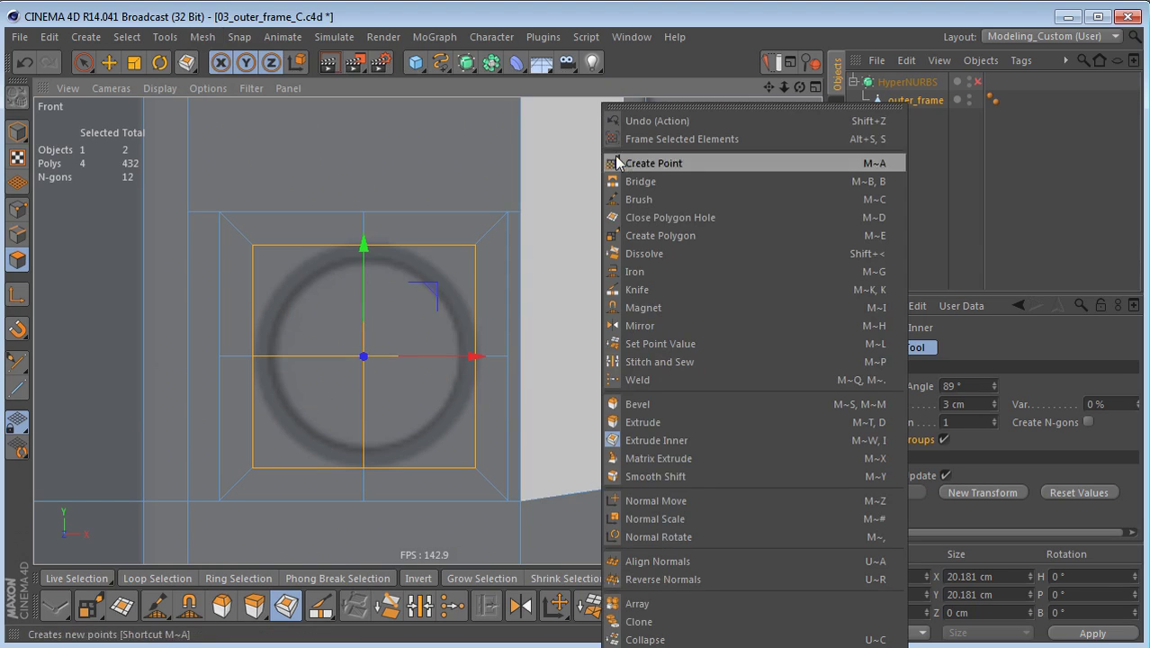
{"action": "left_click", "coordinate": [677, 641]}
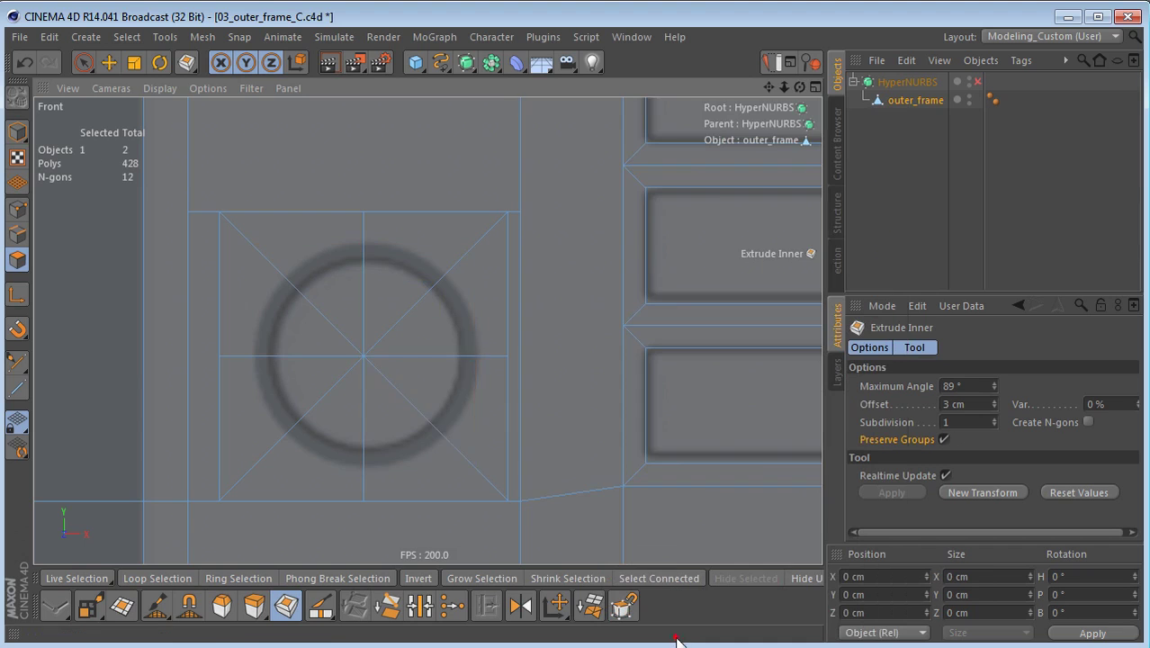
- Centre the square's points over the reference circle by moving them about 0.3 cm up and 0.2 cm to the right
{"action": "key", "text": "Return"}
{"action": "key", "text": "1"}
{"action": "key", "text": "0"}
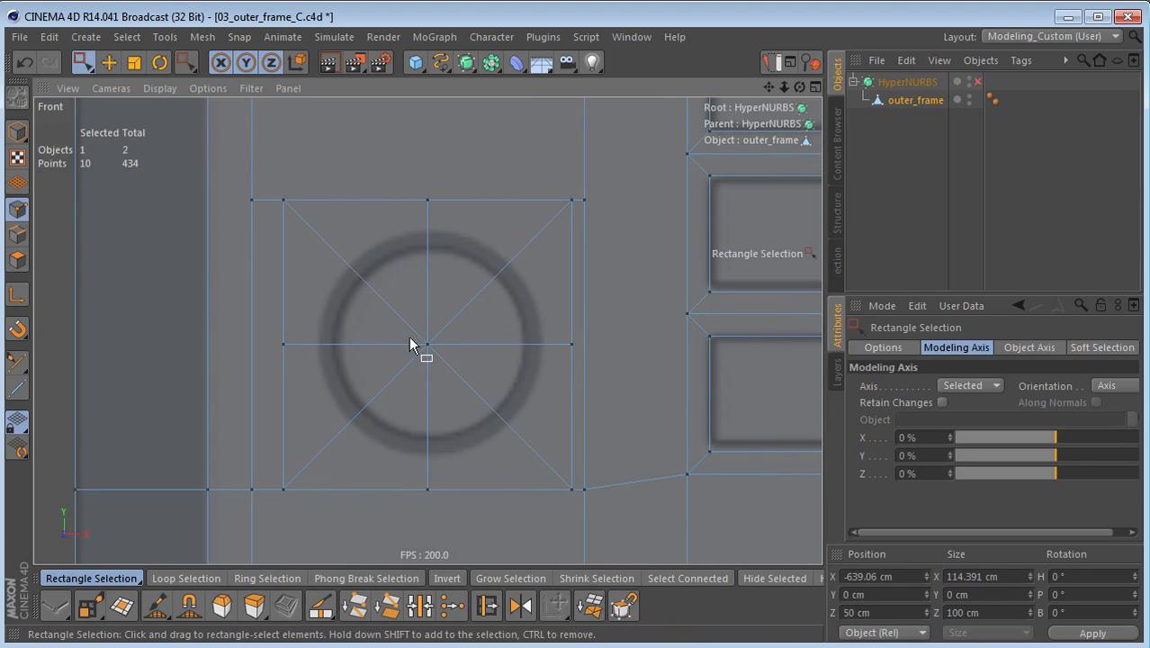
{"action": "left_click_drag", "start_coordinate": [407, 328], "coordinate": [442, 397]}
{"action": "middle_click_drag", "start_coordinate": [442, 398], "coordinate": [503, 439], "text": "alt"}
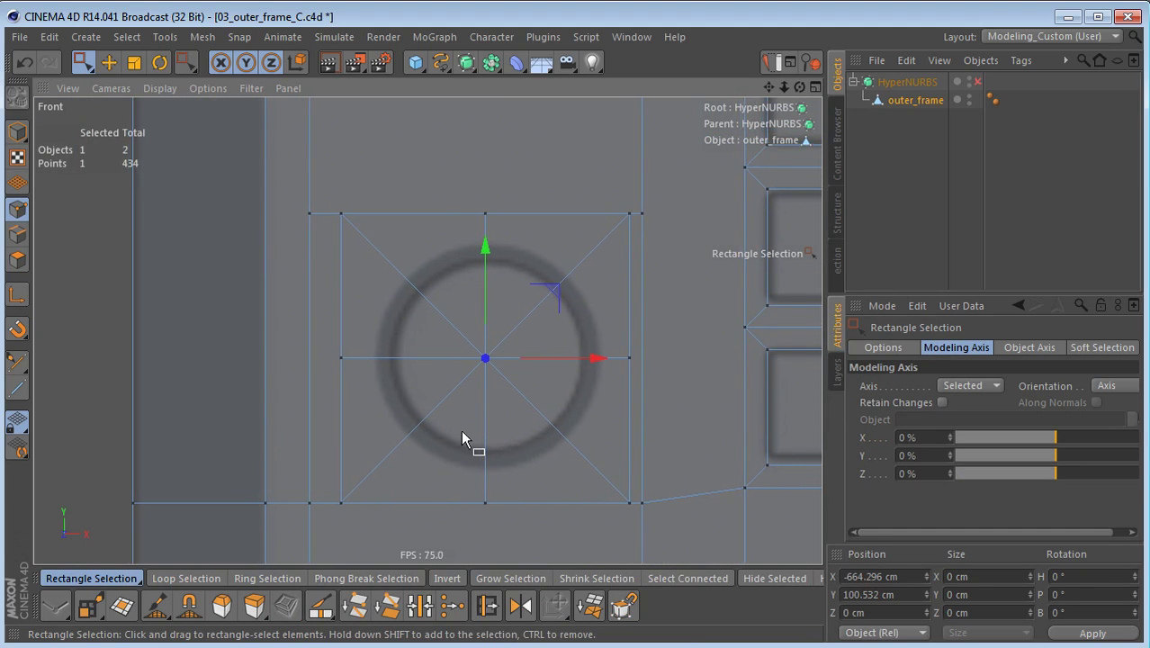
{"action": "left_click_drag", "start_coordinate": [110, 182], "coordinate": [690, 549]}
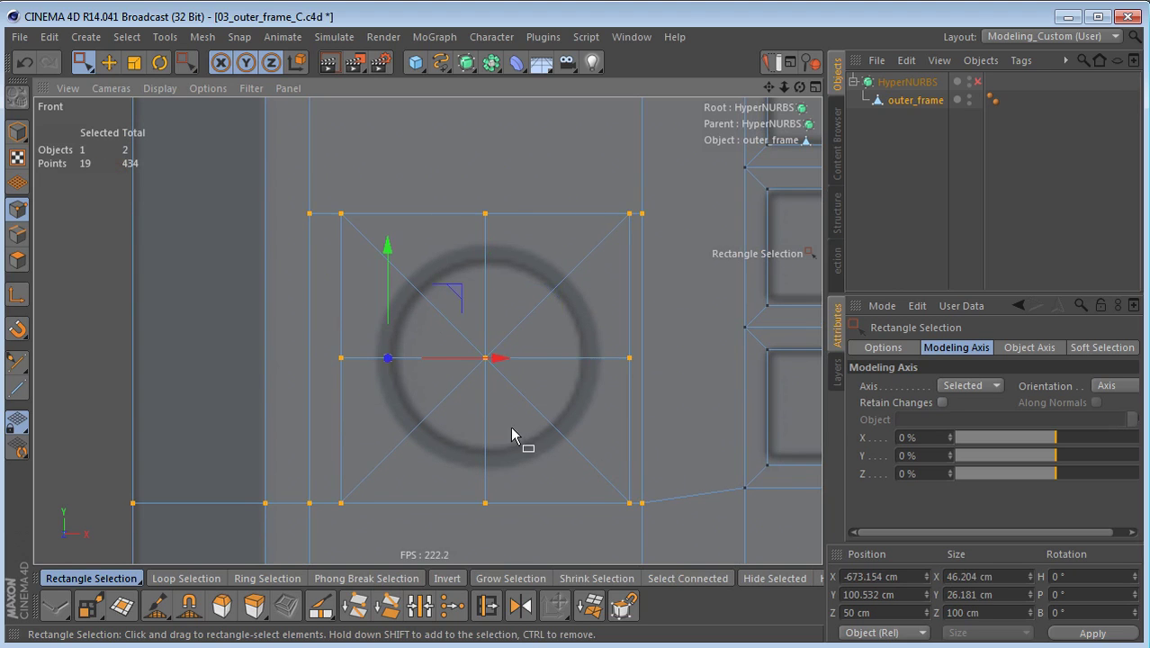
{"action": "scroll", "coordinate": [476, 427], "scroll_direction": "up", "scroll_amount": 1}
{"action": "scroll", "coordinate": [477, 428], "scroll_direction": "up", "scroll_amount": 1}
{"action": "left_click_drag", "start_coordinate": [377, 240], "coordinate": [378, 237]}
{"action": "left_click_drag", "start_coordinate": [314, 168], "coordinate": [661, 550]}
{"action": "left_click_drag", "start_coordinate": [608, 354], "coordinate": [610, 354]}
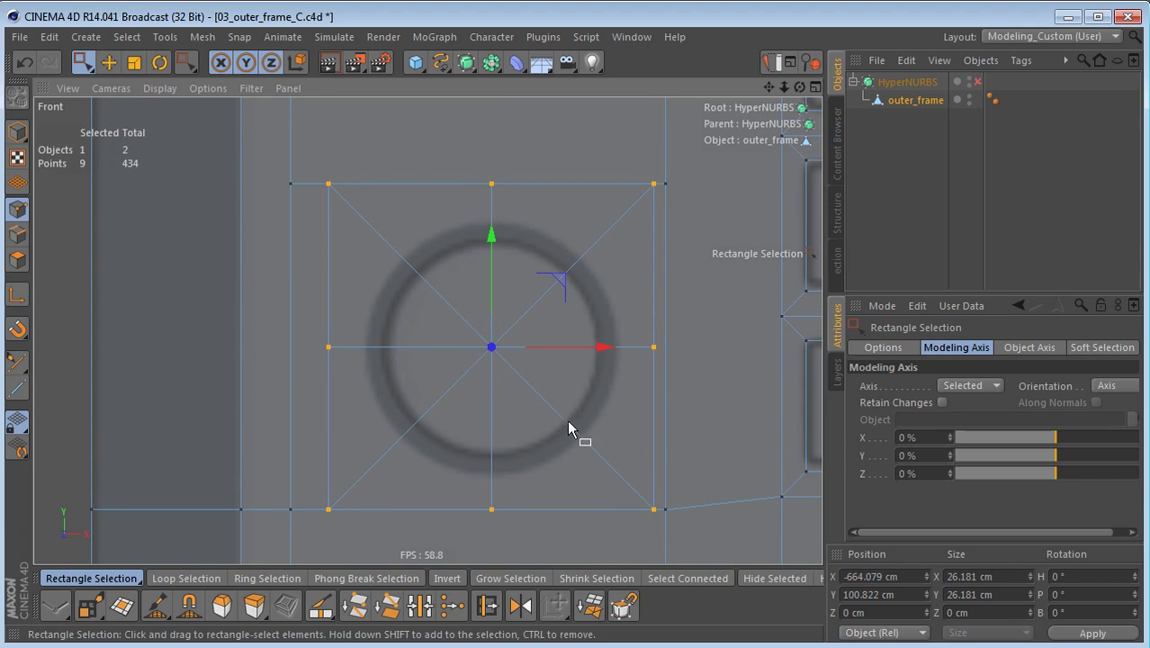
- Bevel the square's centre point with an inner offset of 12 cm to form an octagon around the reference circle
{"action": "scroll", "coordinate": [560, 424], "scroll_direction": "down", "scroll_amount": 1}
{"action": "left_click_drag", "start_coordinate": [452, 300], "coordinate": [515, 364]}
{"action": "middle_click_drag", "start_coordinate": [553, 475], "coordinate": [522, 467], "text": "alt"}
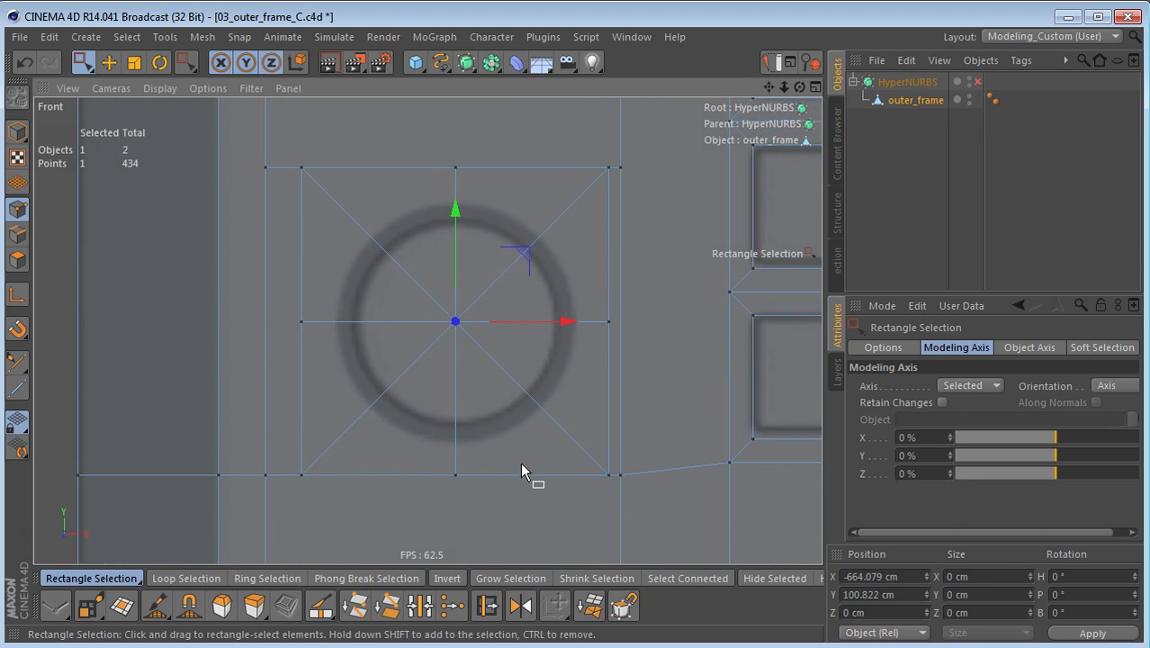
{"action": "key", "text": "m"}
{"action": "key", "text": "s"}
{"action": "left_click_drag", "start_coordinate": [527, 467], "coordinate": [574, 465]}
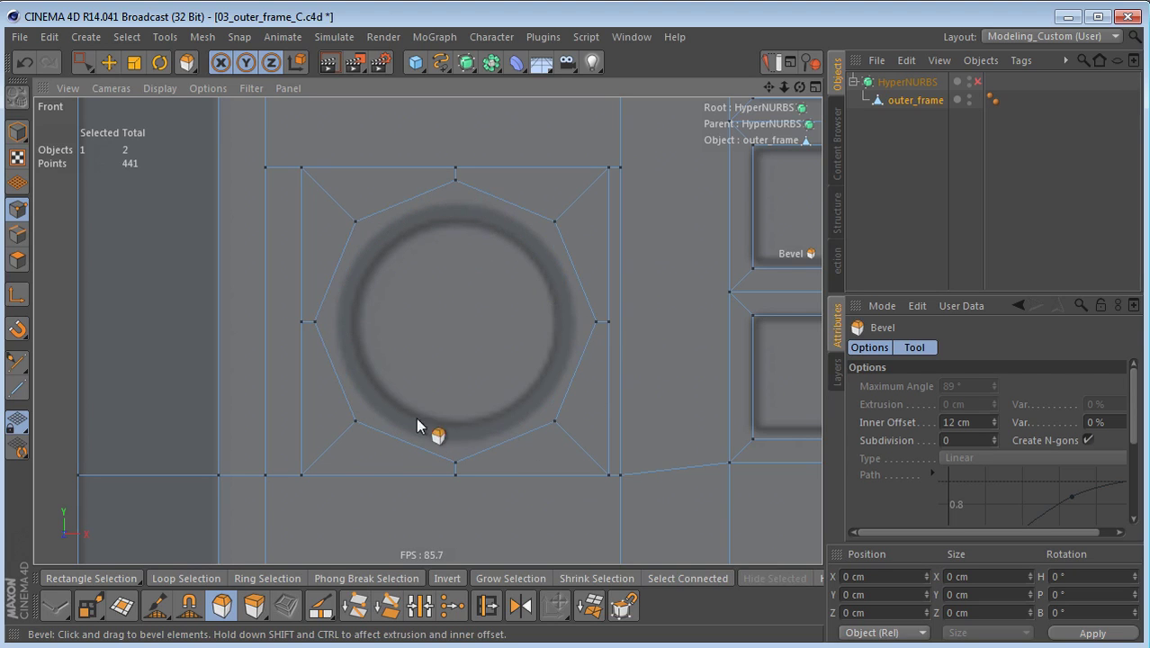
{"action": "middle_click_drag", "start_coordinate": [483, 387], "coordinate": [467, 411], "text": "alt"}
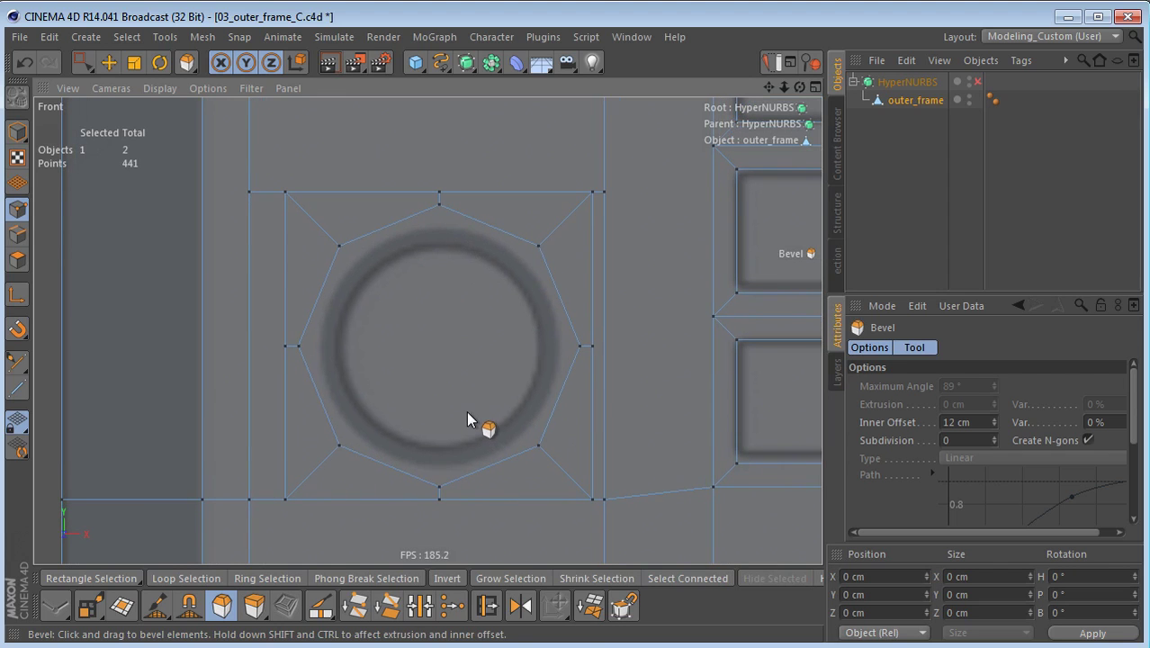
- Try raising the row of points above the octagon by about 2.5 cm and undo the move
{"action": "key", "text": "0"}
{"action": "left_click_drag", "start_coordinate": [274, 171], "coordinate": [597, 536]}
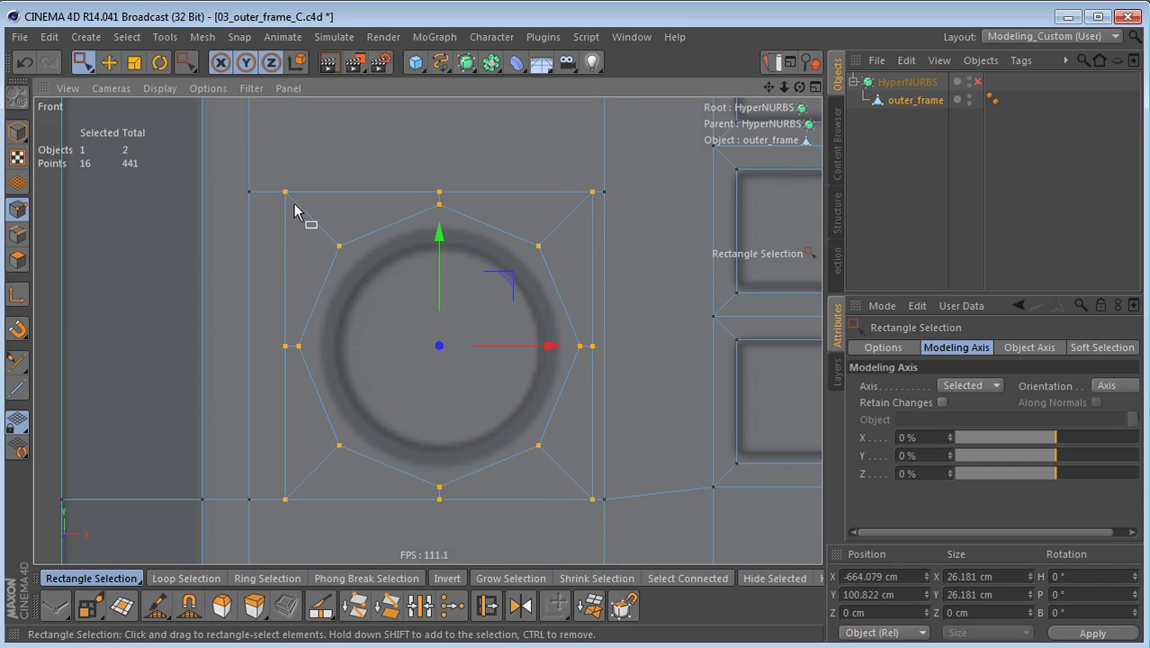
{"action": "left_click_drag", "start_coordinate": [295, 204], "coordinate": [580, 498]}
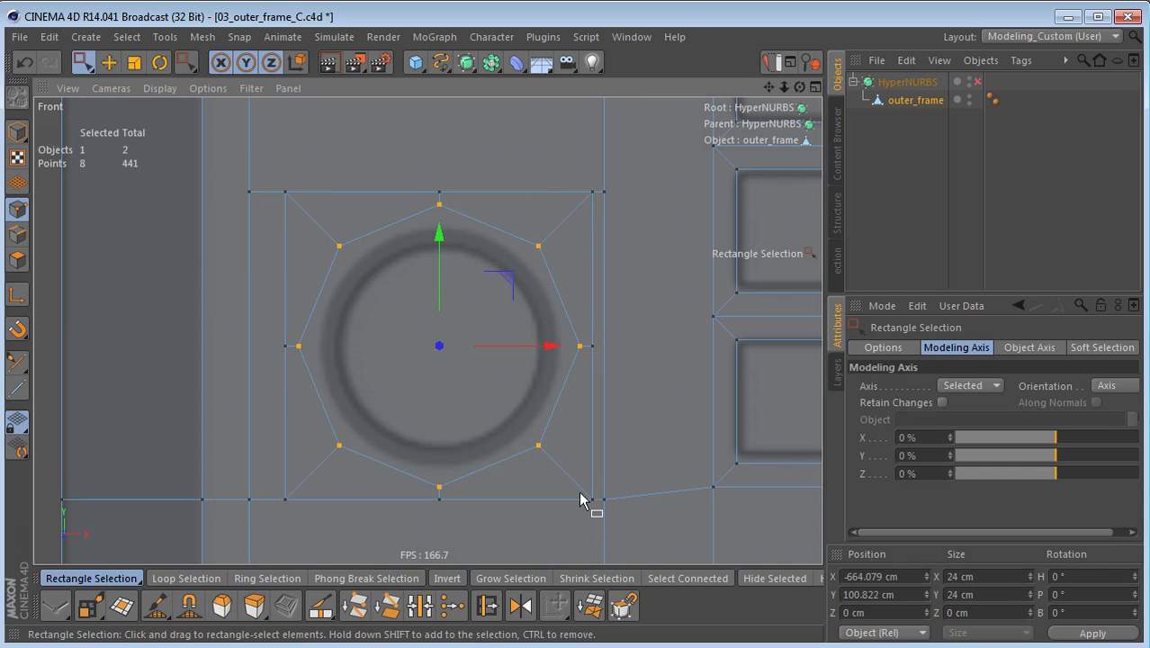
{"action": "left_click_drag", "start_coordinate": [232, 158], "coordinate": [665, 198]}
{"action": "left_click_drag", "start_coordinate": [427, 118], "coordinate": [427, 89]}
{"action": "left_click_drag", "start_coordinate": [274, 137], "coordinate": [598, 551]}
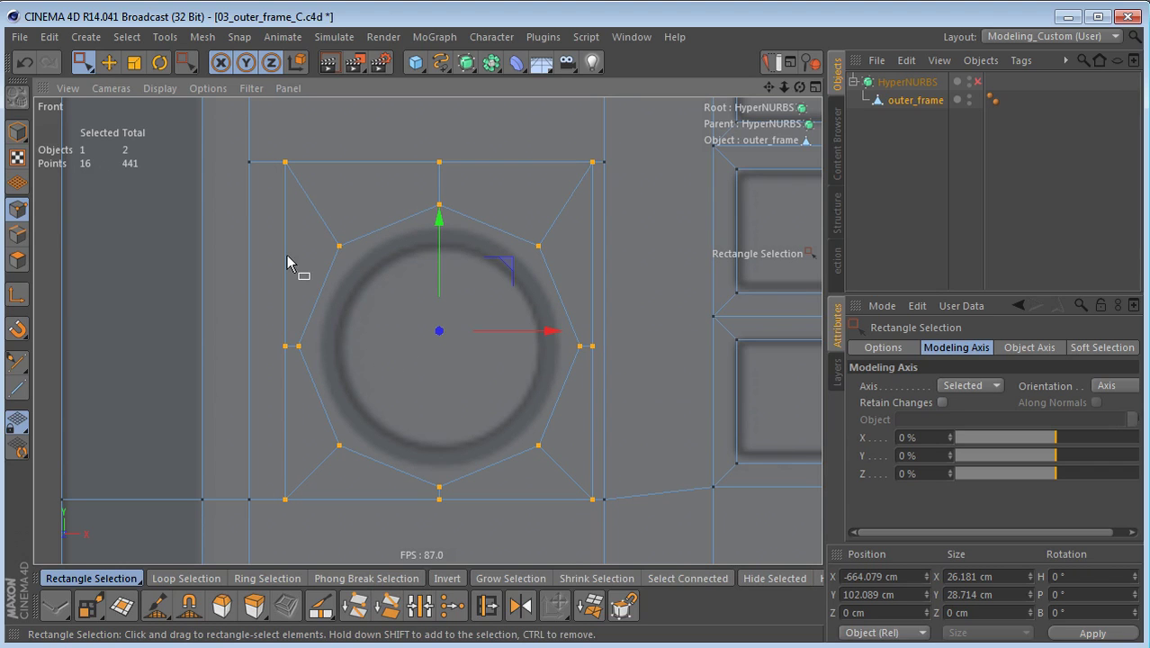
{"action": "key", "text": "ctrl+z"}
{"action": "key", "text": "ctrl+z"}
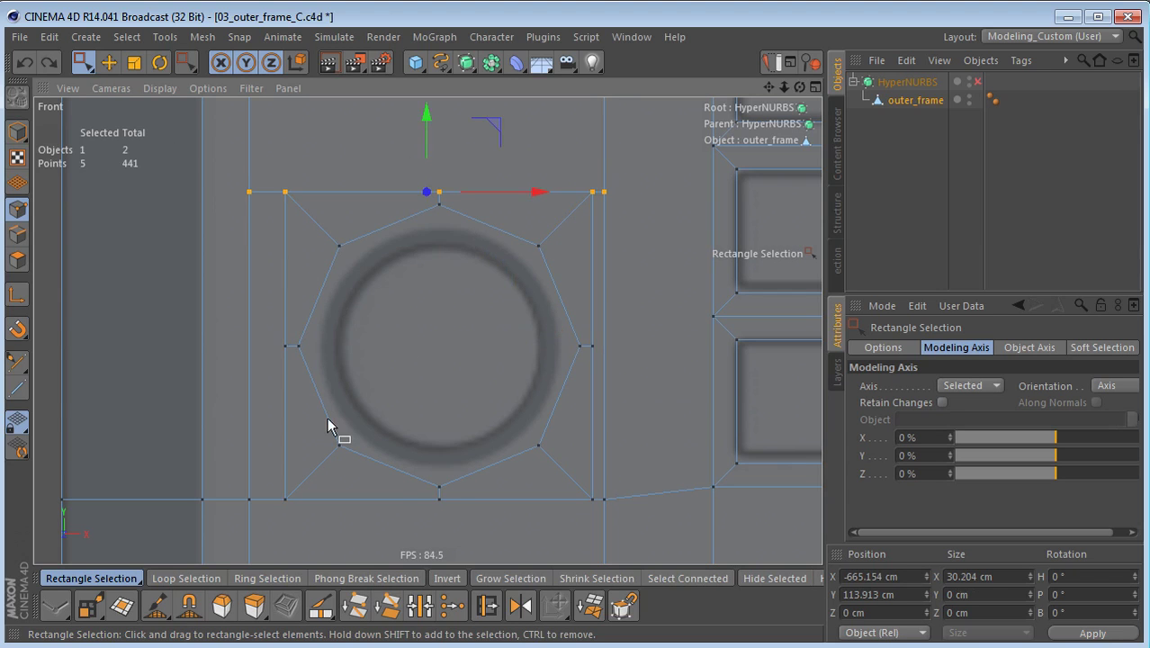
- Inset the octagon polygon around the reference circle twice with Extrude Inner, using a 1 cm offset each time
{"action": "key", "text": "Return"}
{"action": "key", "text": "9"}
{"action": "left_click", "coordinate": [490, 389]}
{"action": "scroll", "coordinate": [594, 355], "scroll_direction": "up", "scroll_amount": 3}
{"action": "middle_click_drag", "start_coordinate": [604, 372], "coordinate": [581, 370], "text": "alt"}
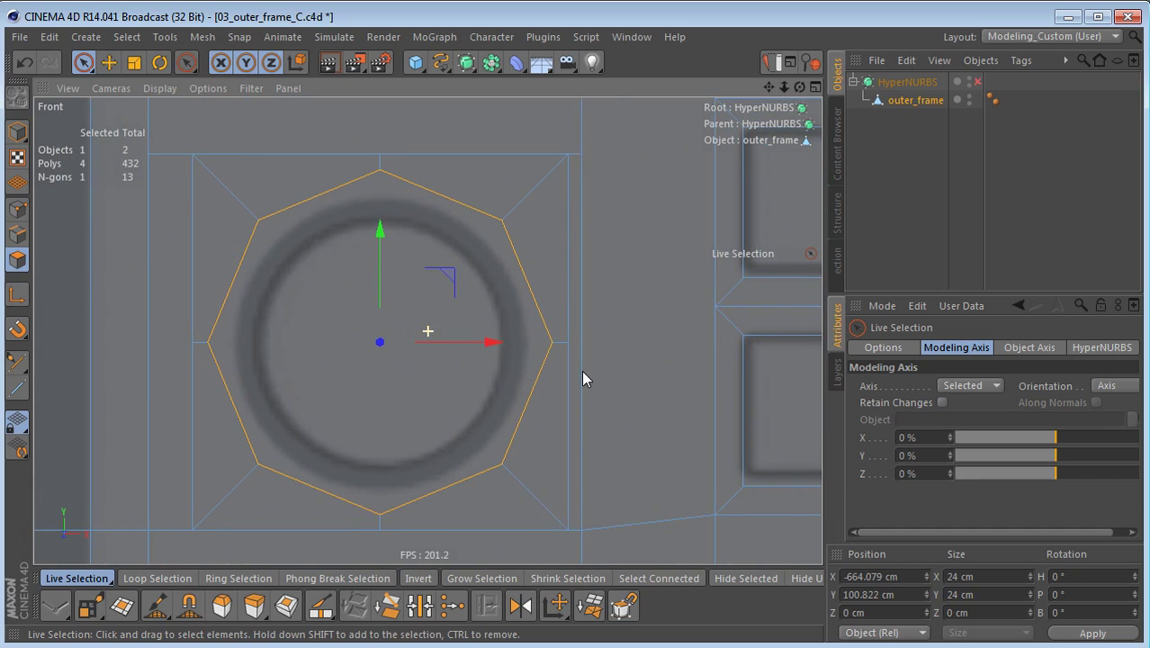
{"action": "key", "text": "i"}
{"action": "left_click_drag", "start_coordinate": [624, 429], "coordinate": [612, 420]}
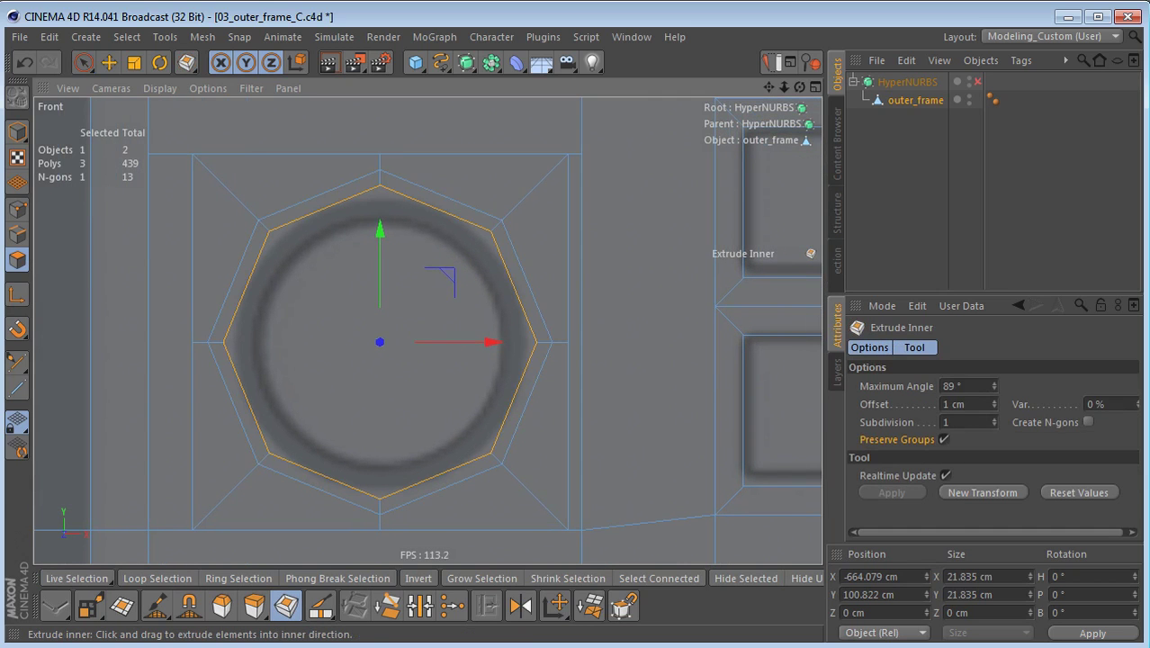
{"action": "left_click", "coordinate": [987, 494]}
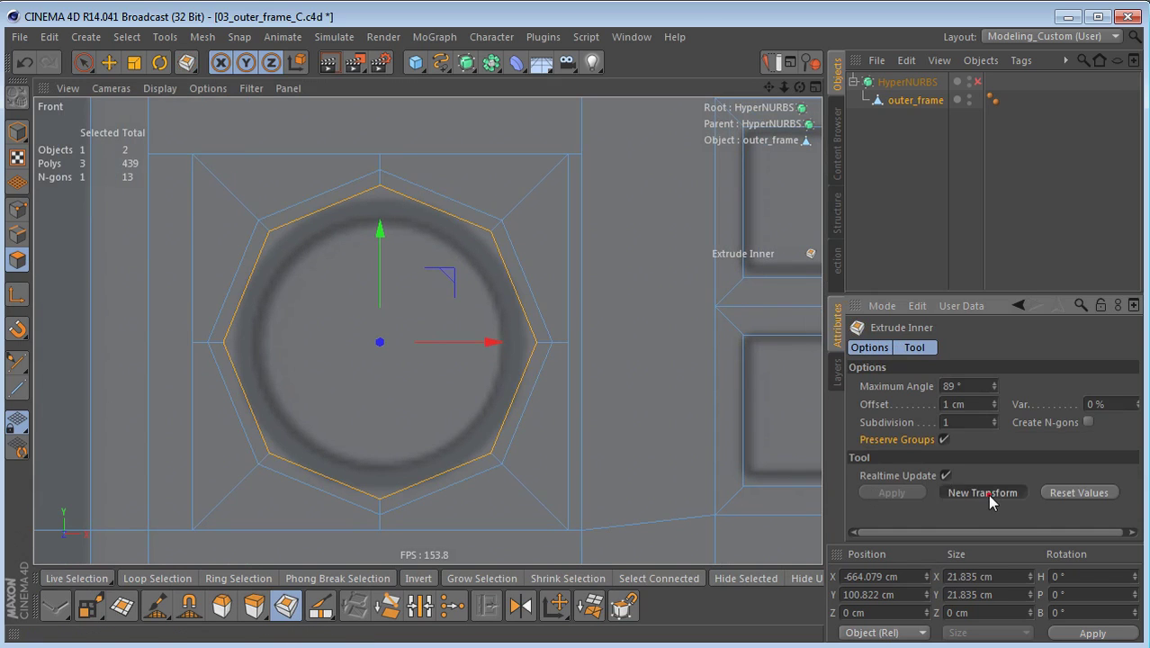
{"action": "scroll", "coordinate": [621, 372], "scroll_direction": "up", "scroll_amount": 1}
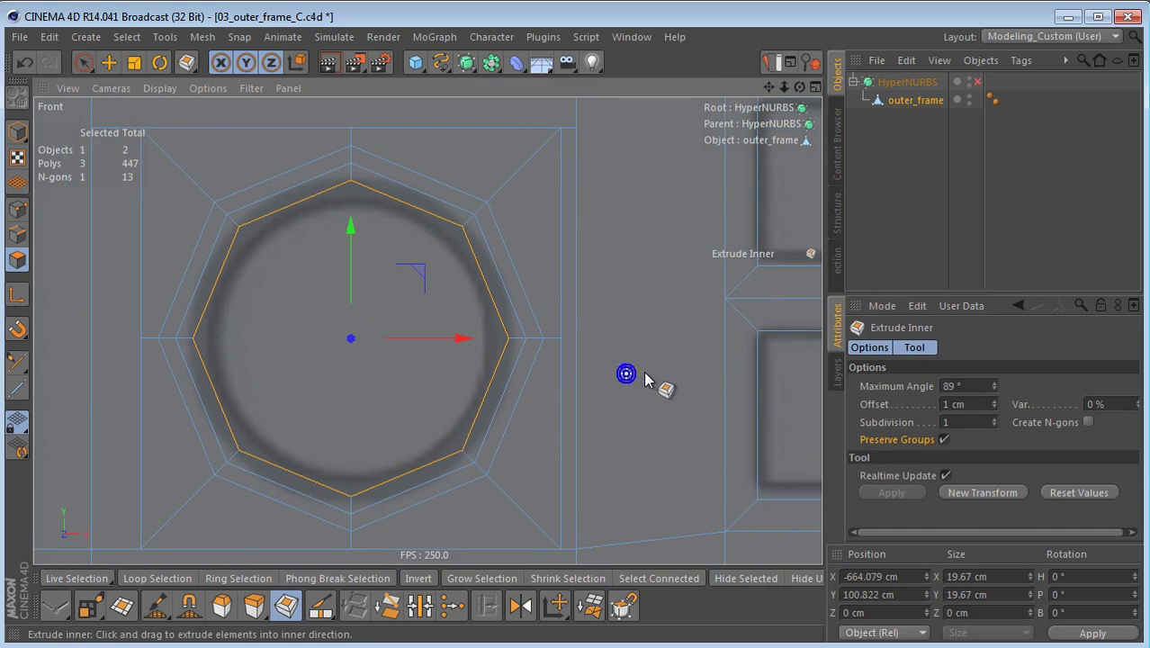
- Set the octagon's current inset offset to 1.7 cm and add one more Extrude Inner with the same offset
{"action": "left_click_drag", "start_coordinate": [993, 404], "coordinate": [994, 407]}
{"action": "middle_click_drag", "start_coordinate": [530, 411], "coordinate": [550, 376], "text": "alt"}
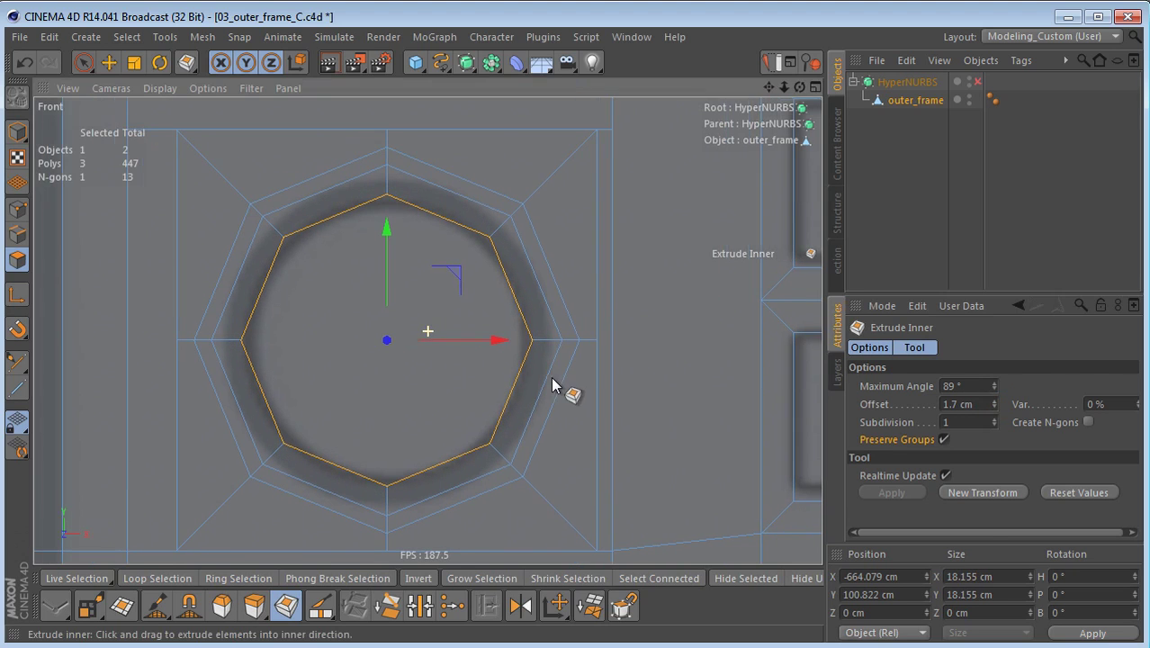
{"action": "left_click", "coordinate": [990, 492]}
- Collapse the innermost octagon polygon into a single centre point
{"action": "key", "text": "u"}
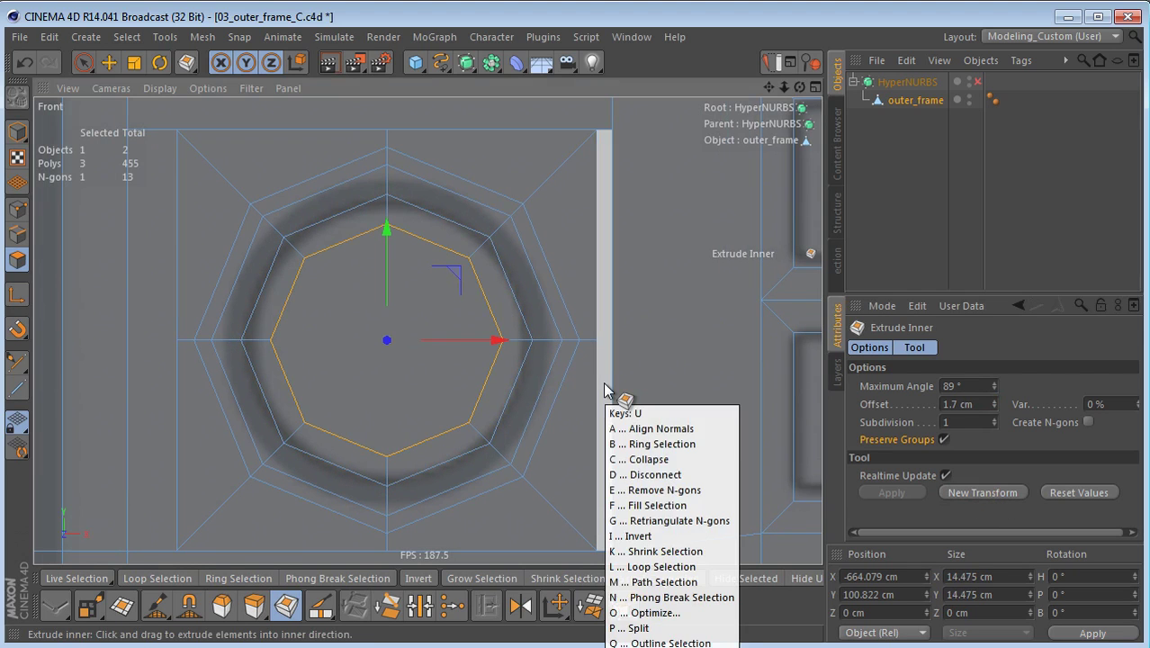
{"action": "key", "text": "c"}
{"action": "middle_click_drag", "start_coordinate": [451, 361], "coordinate": [532, 364], "text": "alt"}
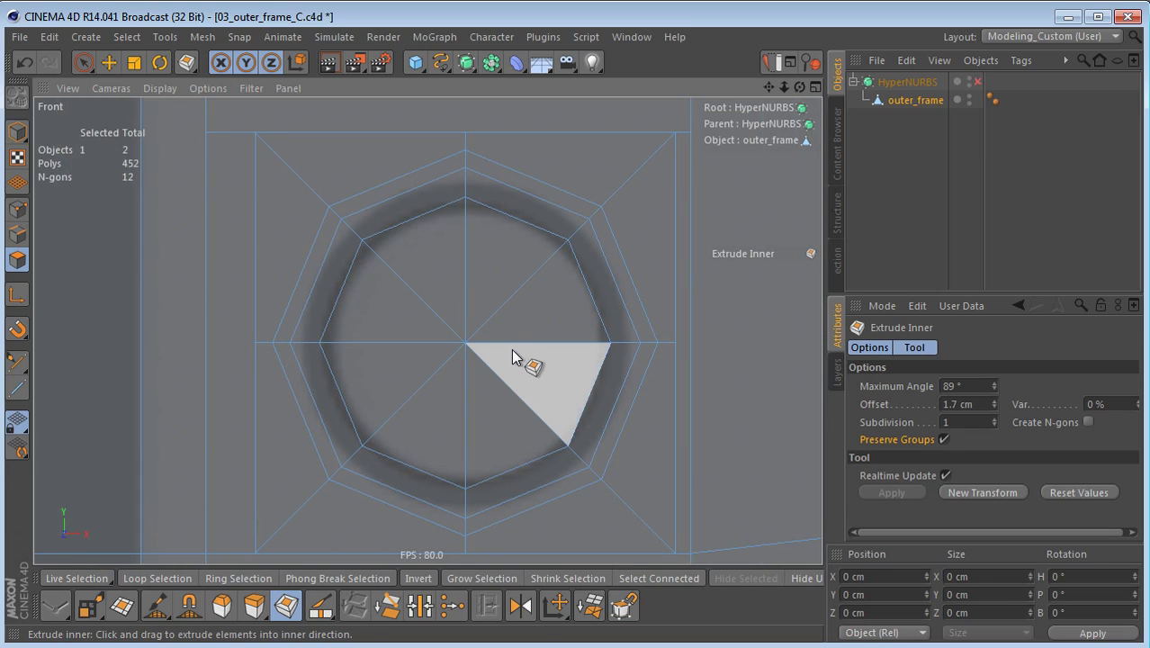
- Delete the four diagonal edges inside the octagon so that only its vertical and horizontal centre edges divide it
{"action": "key", "text": "Tab"}
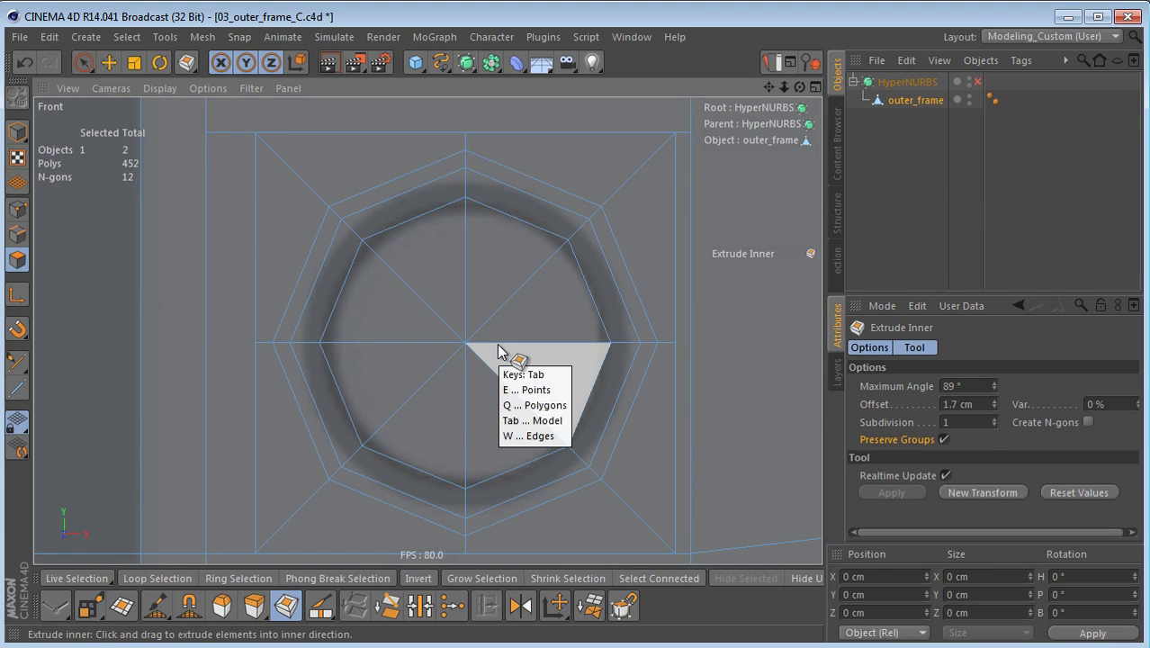
{"action": "key", "text": "w"}
{"action": "key", "text": "9"}
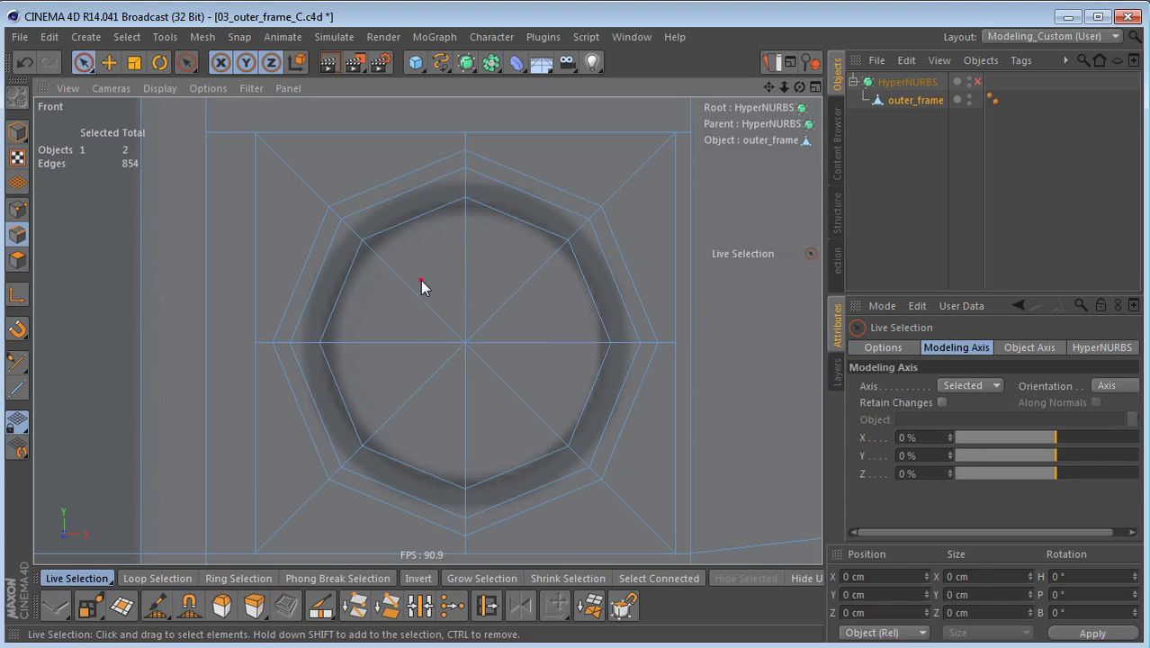
{"action": "left_click", "coordinate": [420, 286]}
{"action": "left_click", "coordinate": [393, 400], "text": "shift"}
{"action": "left_click", "coordinate": [522, 387], "text": "shift"}
{"action": "left_click", "coordinate": [503, 301], "text": "shift"}
{"action": "key", "text": "Delete"}
{"action": "key", "text": "Return"}
- Select the octagon's four inner polygons and recess them to a Z position of 2 cm
{"action": "left_click_drag", "start_coordinate": [422, 283], "coordinate": [502, 412]}
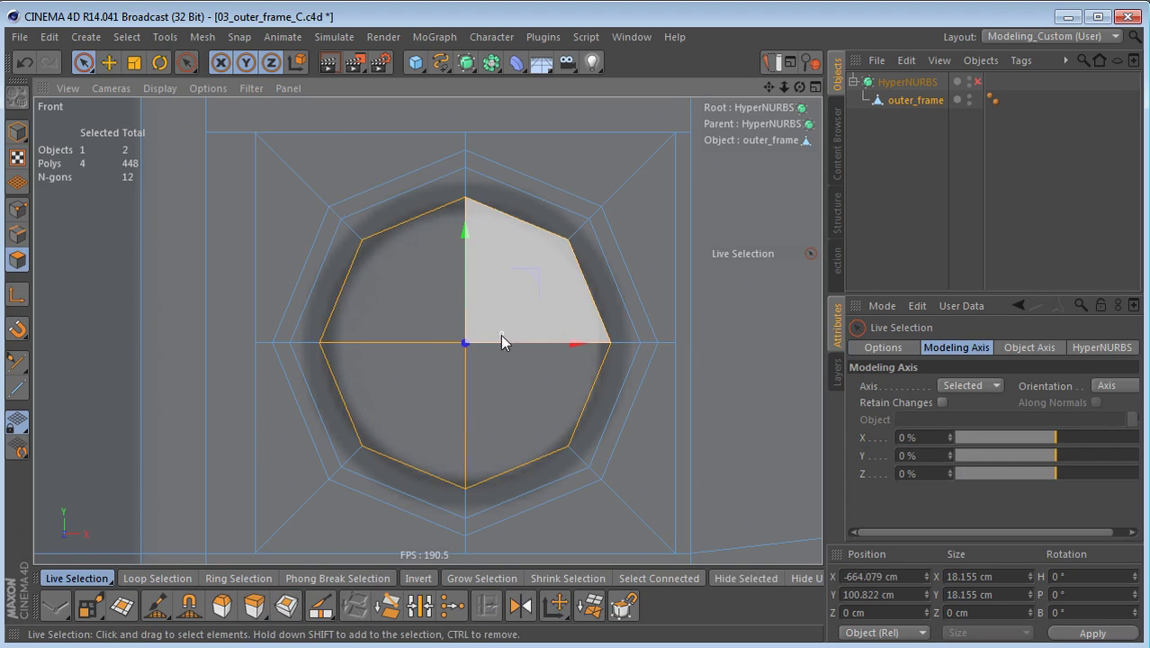
{"action": "middle_click", "coordinate": [333, 327]}
{"action": "middle_click", "coordinate": [274, 279]}
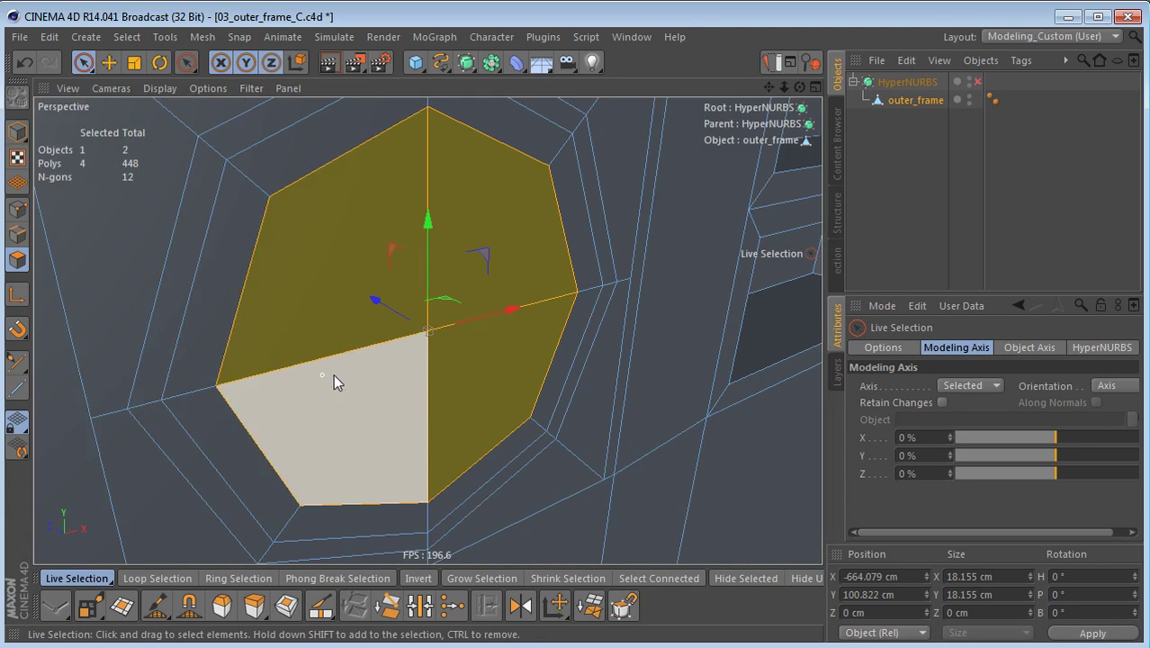
{"action": "left_click_drag", "start_coordinate": [424, 302], "coordinate": [398, 298]}
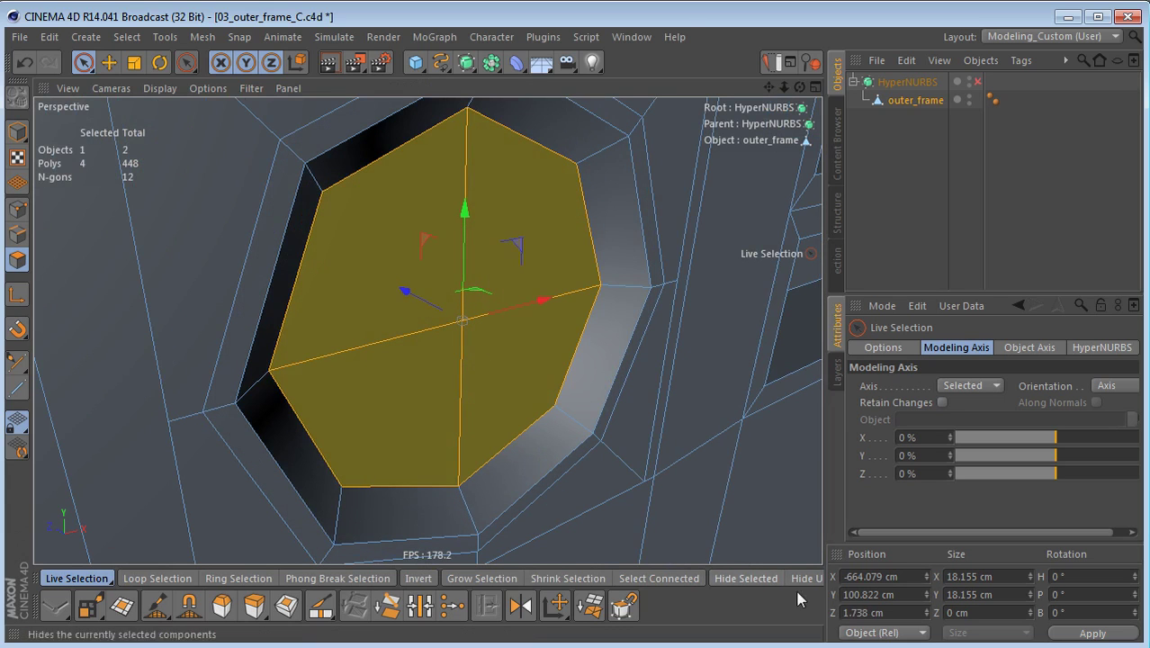
{"action": "double_click", "coordinate": [893, 613]}
{"action": "type", "text": "2"}
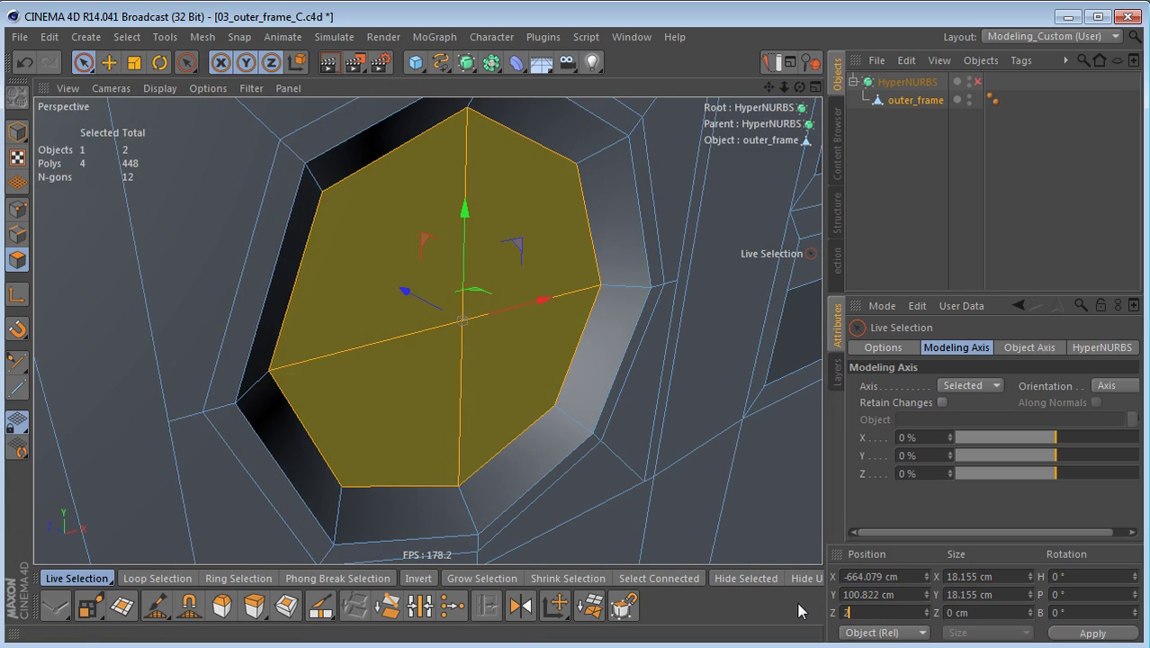
{"action": "key", "text": "Return"}
- Extrude the opening's four floor polygons about 6 cm deeper into the frame
{"action": "scroll", "coordinate": [513, 363], "scroll_direction": "down", "scroll_amount": 5}
{"action": "left_click_drag", "start_coordinate": [514, 359], "coordinate": [464, 348], "text": "alt"}
{"action": "left_click_drag", "start_coordinate": [548, 369], "coordinate": [512, 369]}
{"action": "left_click_drag", "start_coordinate": [734, 447], "coordinate": [608, 423], "text": "alt"}
{"action": "right_click_drag", "start_coordinate": [609, 424], "coordinate": [485, 436], "text": "alt"}
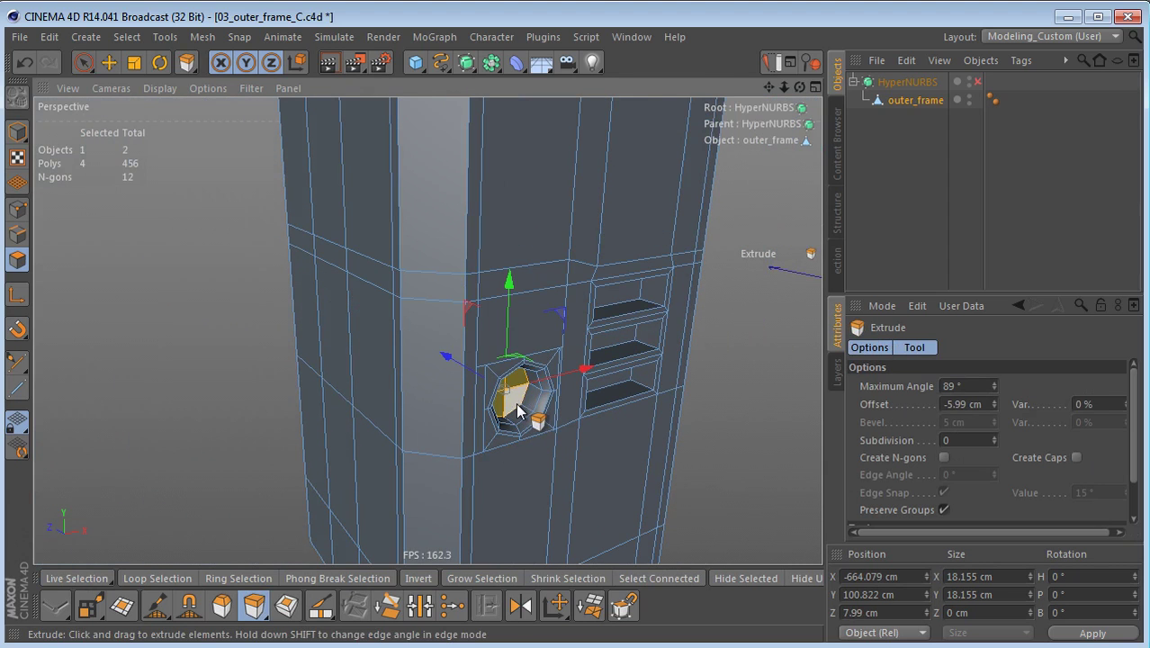
{"action": "right_click_drag", "start_coordinate": [629, 389], "coordinate": [654, 338], "text": "alt"}
{"action": "mouse_move", "coordinate": [554, 440]}
{"action": "left_mouse_down", "text": "alt"}
{"action": "mouse_move", "coordinate": [558, 414]}
{"action": "mouse_move", "coordinate": [542, 443]}
{"action": "left_mouse_up", "text": "alt"}
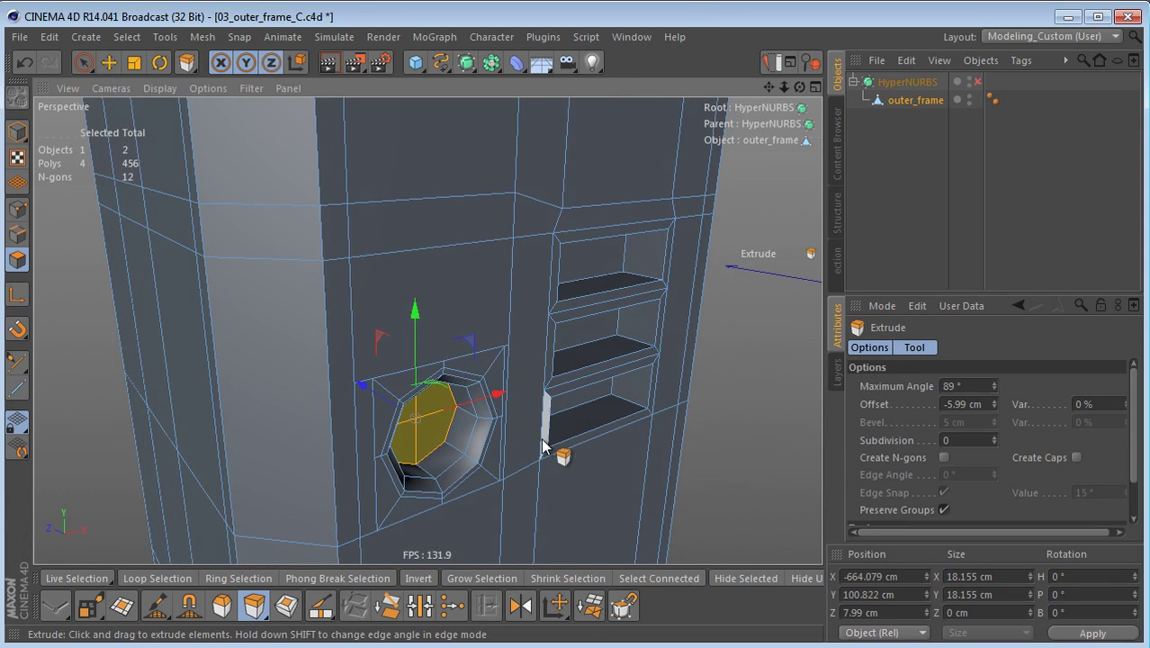
- Place the selected floor polygons' modelling axis on the back face of the middle slot using axis modification
{"action": "key", "text": "t"}
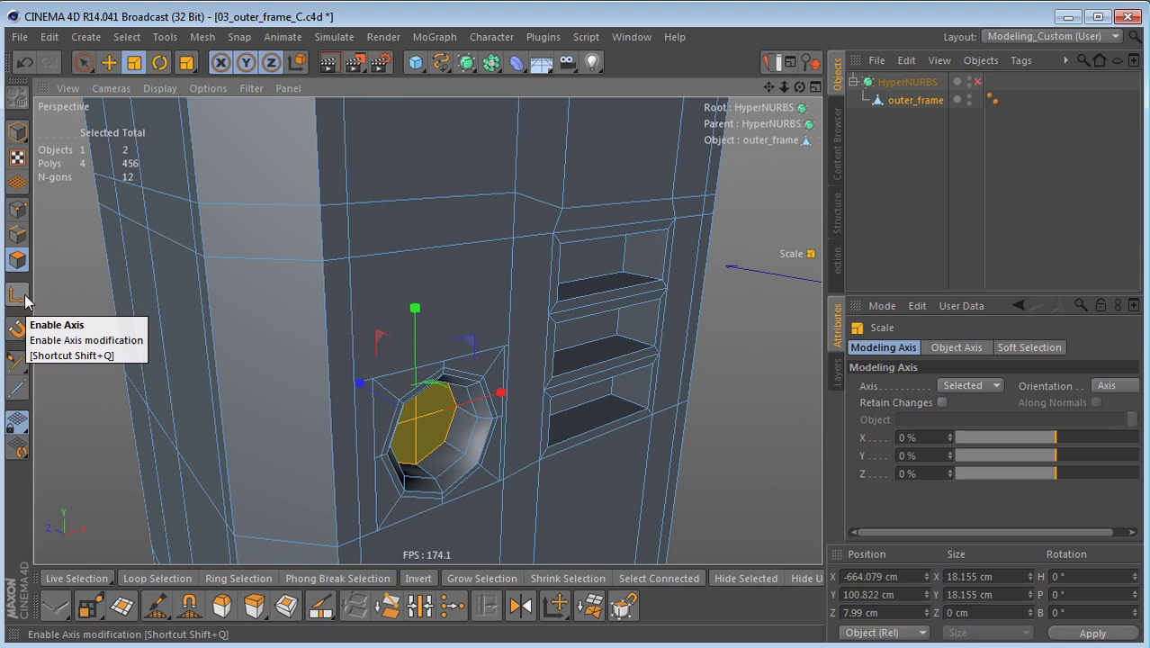
{"action": "left_click", "coordinate": [24, 300]}
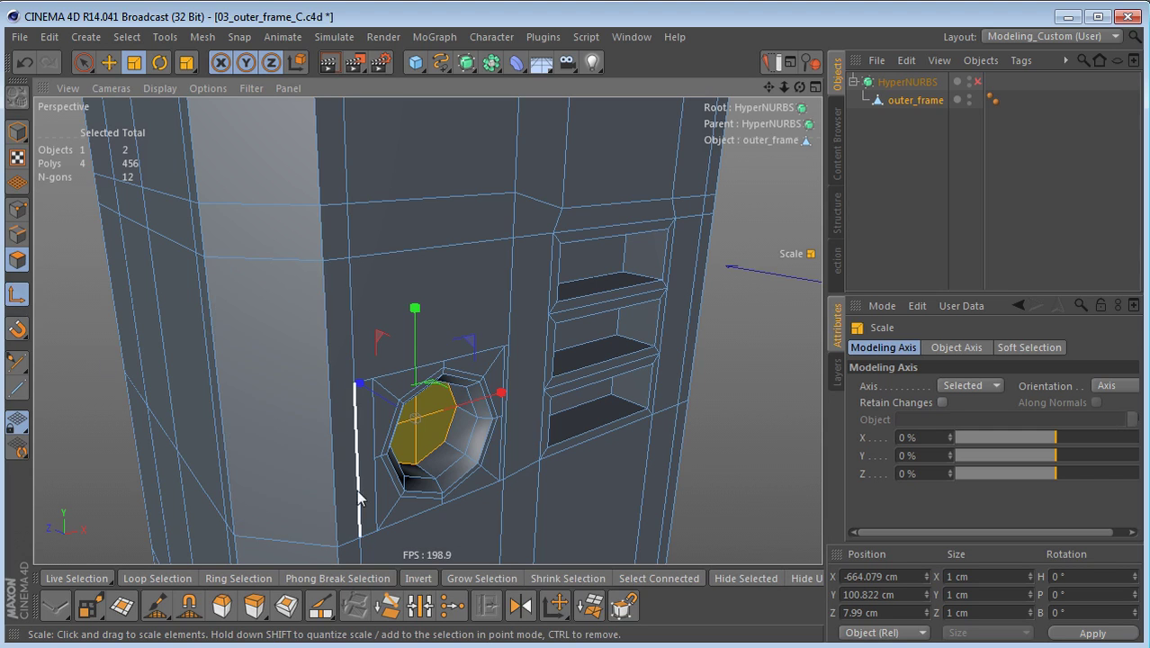
{"action": "middle_click_drag", "start_coordinate": [410, 471], "coordinate": [388, 454], "text": "alt"}
{"action": "mouse_move", "coordinate": [409, 416]}
{"action": "left_mouse_down", "text": "alt"}
{"action": "mouse_move", "coordinate": [445, 416]}
{"action": "mouse_move", "coordinate": [387, 420]}
{"action": "left_mouse_up", "text": "alt"}
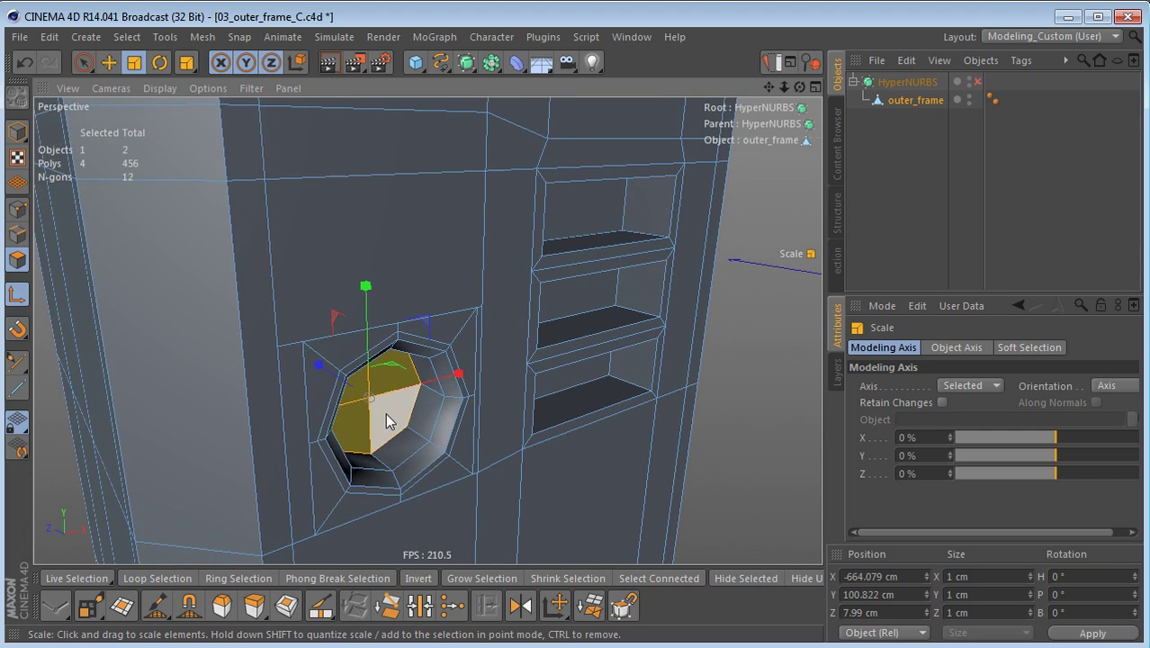
{"action": "left_click", "coordinate": [581, 292]}
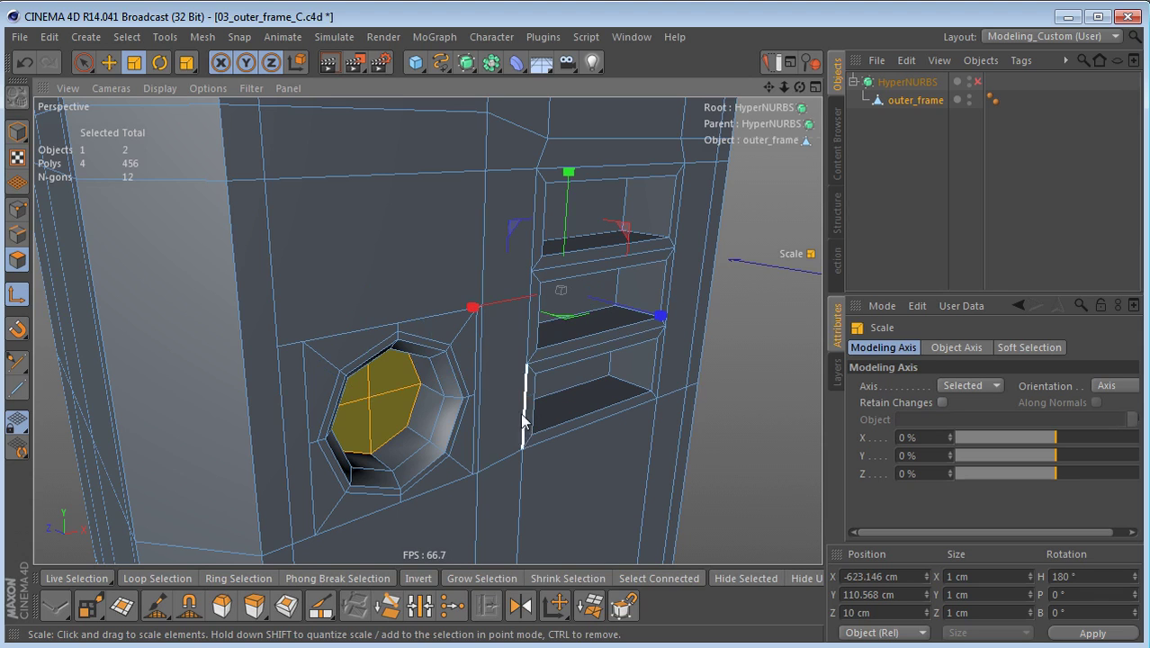
{"action": "left_click", "coordinate": [27, 296]}
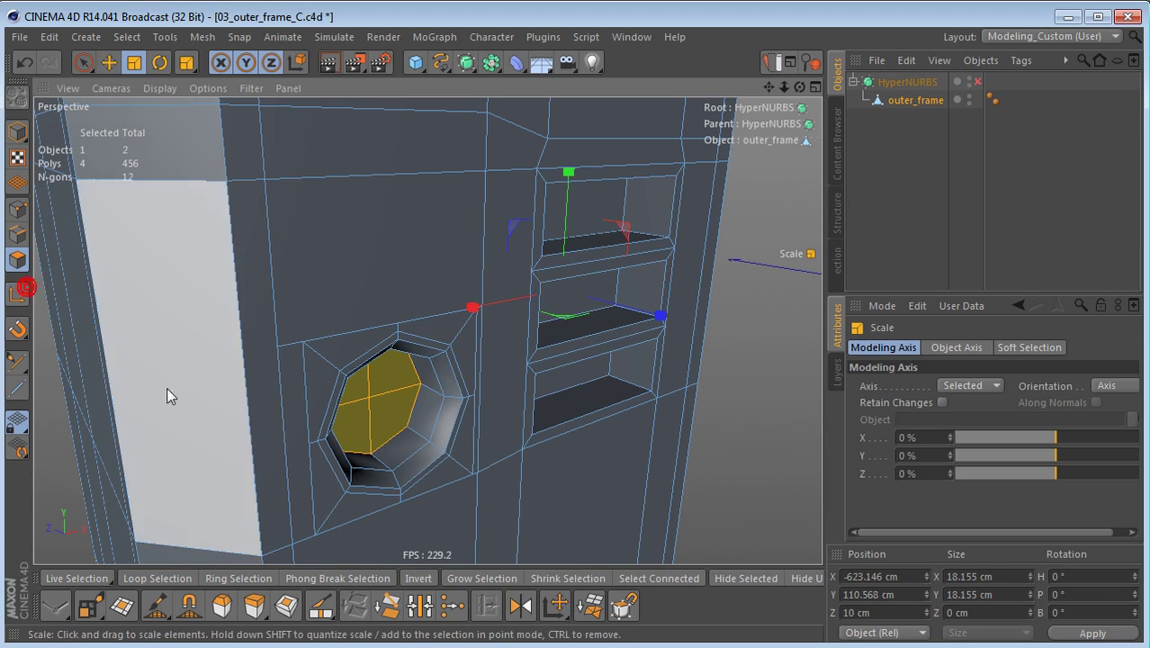
- Scale the round opening's floor polygons along Z to bring them to the same depth as the slots
{"action": "left_click_drag", "start_coordinate": [363, 353], "coordinate": [376, 359], "text": "alt"}
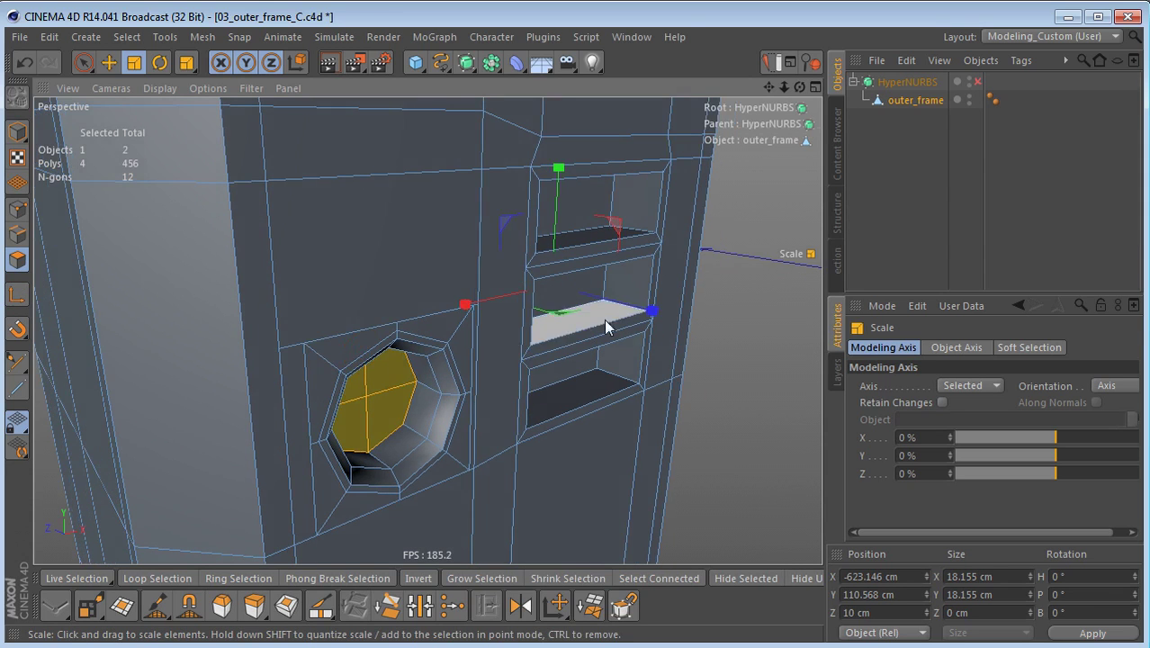
{"action": "left_click_drag", "start_coordinate": [654, 310], "coordinate": [553, 284]}
{"action": "left_click_drag", "start_coordinate": [531, 389], "coordinate": [517, 418], "text": "alt"}
- Select the narrow strip below the lowest slot and render the perspective view
{"action": "key", "text": "e"}
{"action": "left_click", "coordinate": [547, 419]}
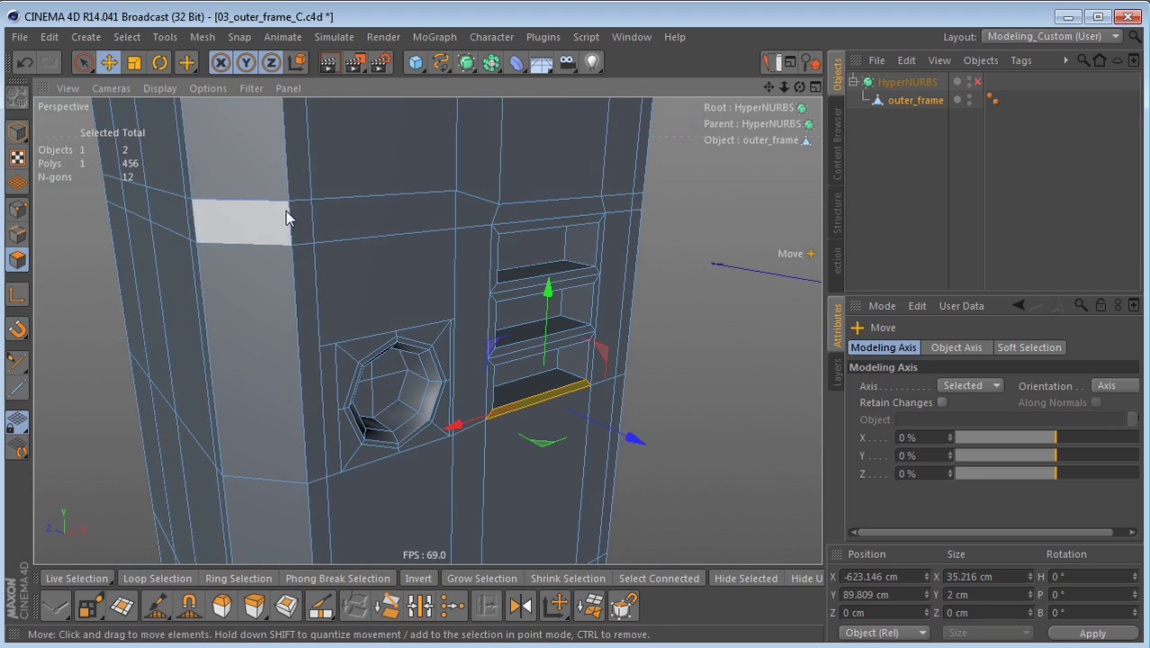
{"action": "left_click", "coordinate": [328, 63]}
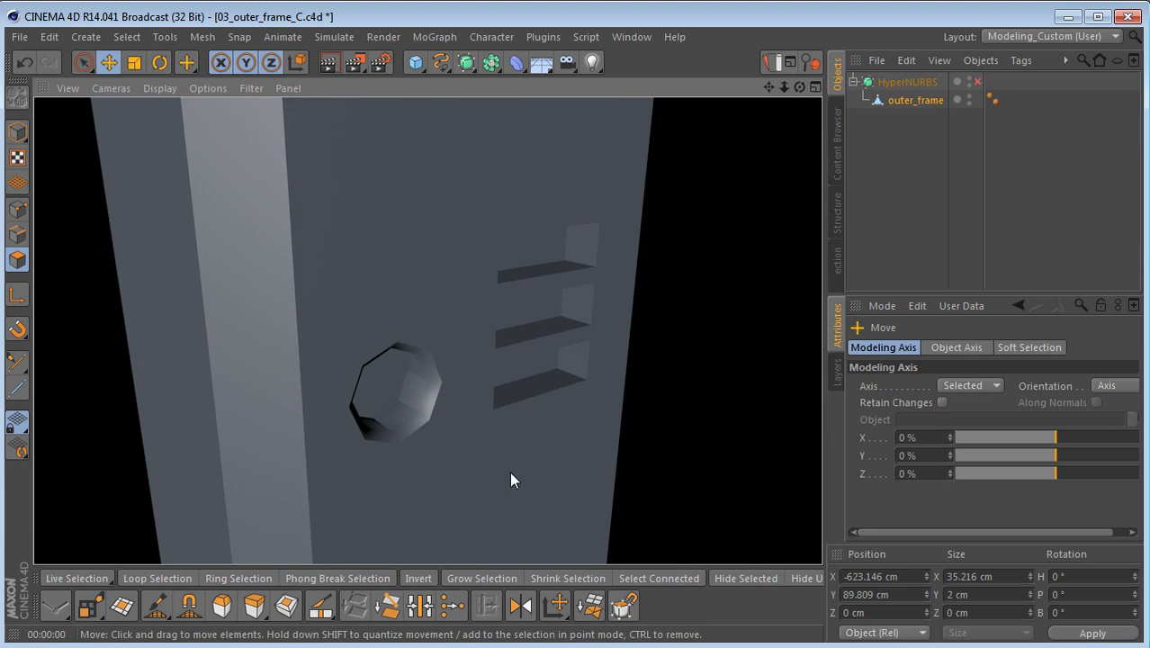
- Add the Ambient Occlusion effect to the render settings
{"action": "left_click", "coordinate": [379, 60]}
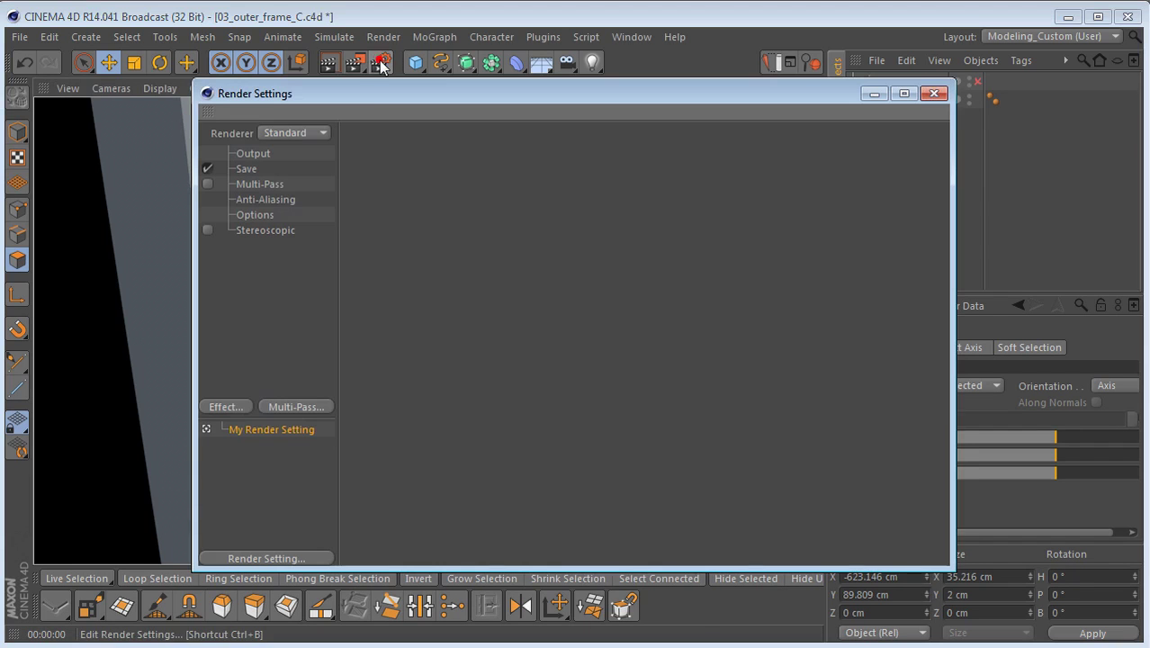
{"action": "left_click", "coordinate": [232, 406]}
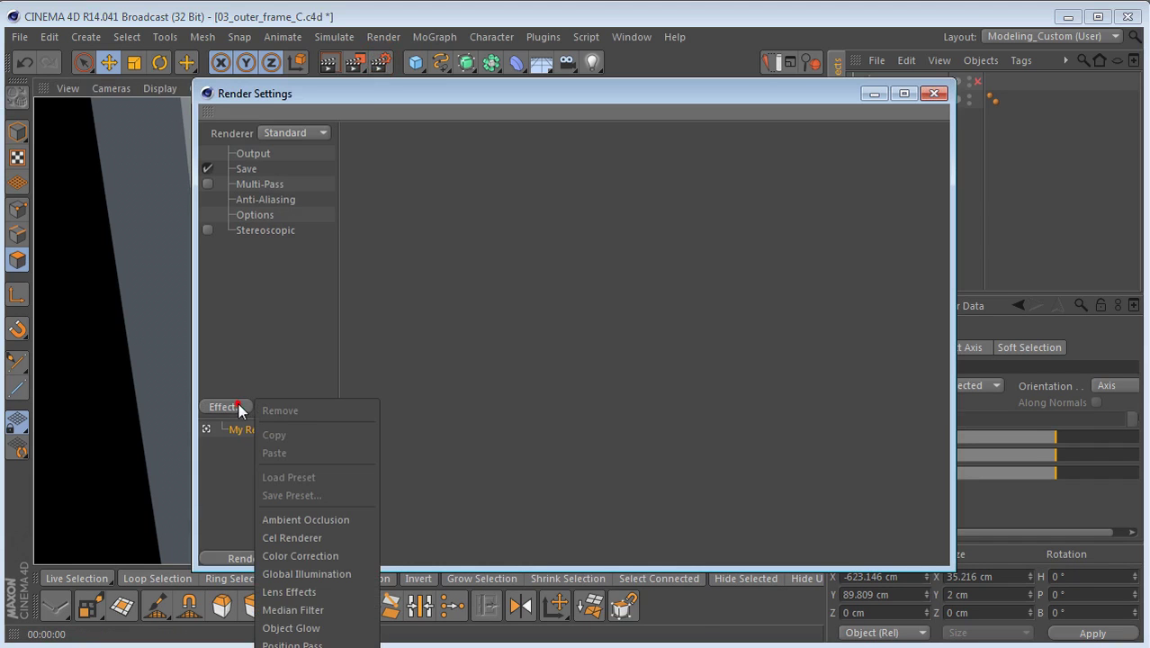
{"action": "left_click", "coordinate": [340, 521]}
{"action": "left_click_drag", "start_coordinate": [331, 91], "coordinate": [942, 109]}
{"action": "left_click", "coordinate": [461, 357]}
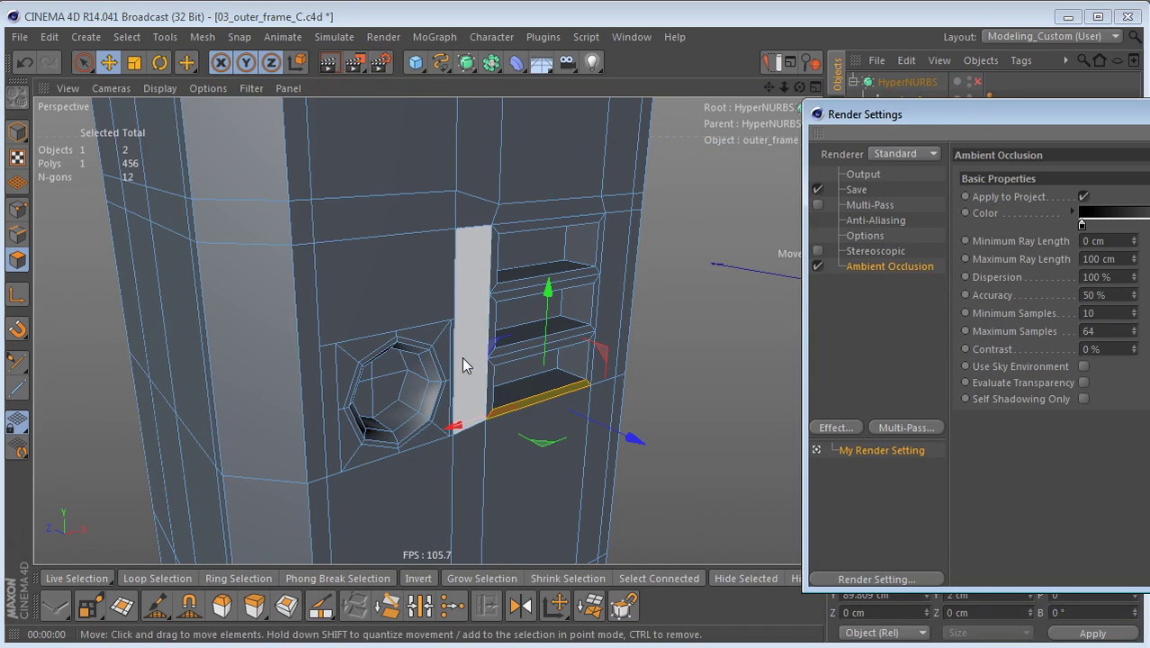
- Frame the entire outer_frame mesh in the perspective view and render it with Ambient Occlusion
{"action": "key", "text": "h"}
{"action": "key", "text": "ctrl+r"}
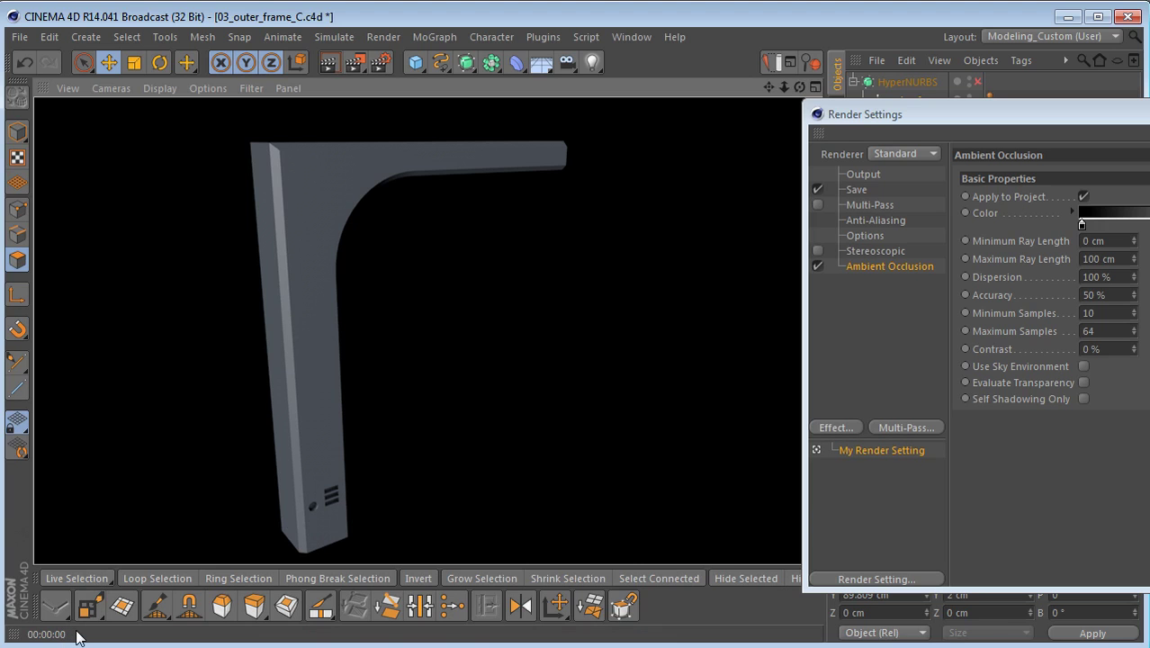
{"action": "left_click_drag", "start_coordinate": [931, 135], "coordinate": [659, 196]}
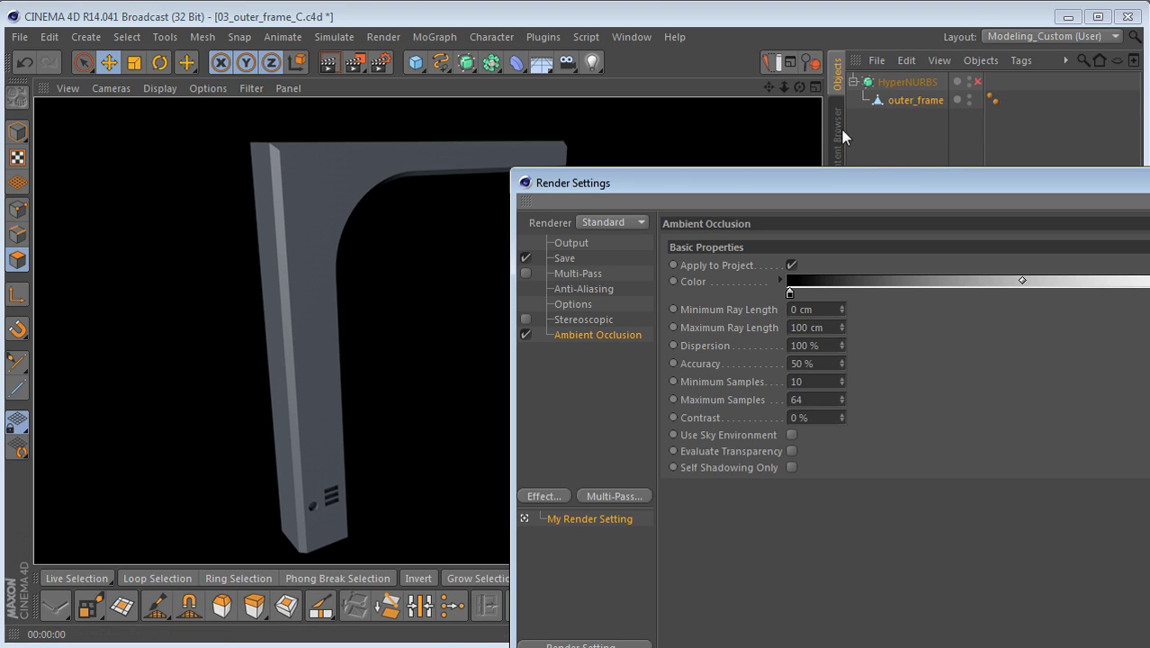
- Render a close-up of the round opening and the slots to examine the Ambient Occlusion shading
{"action": "middle_click_drag", "start_coordinate": [300, 419], "coordinate": [348, 304], "text": "alt"}
{"action": "right_click_drag", "start_coordinate": [320, 428], "coordinate": [573, 389], "text": "alt"}
{"action": "middle_click_drag", "start_coordinate": [360, 400], "coordinate": [373, 369], "text": "alt"}
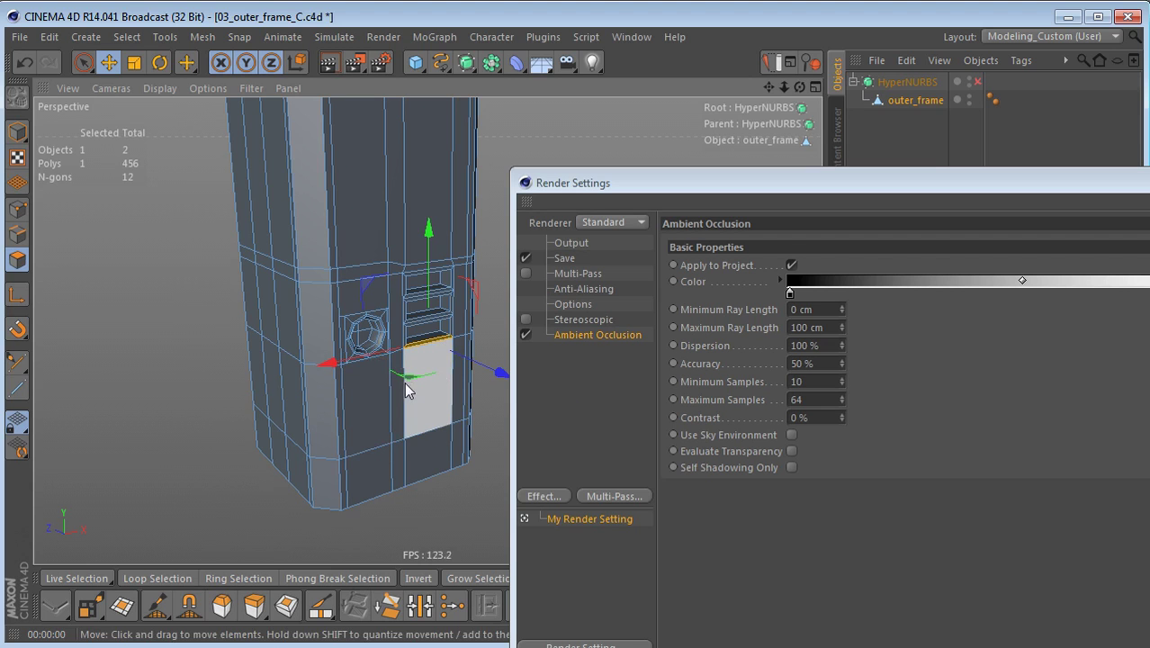
{"action": "right_click_drag", "start_coordinate": [372, 375], "coordinate": [517, 393], "text": "alt"}
{"action": "left_click_drag", "start_coordinate": [518, 402], "coordinate": [427, 401], "text": "alt"}
{"action": "key", "text": "ctrl+r"}
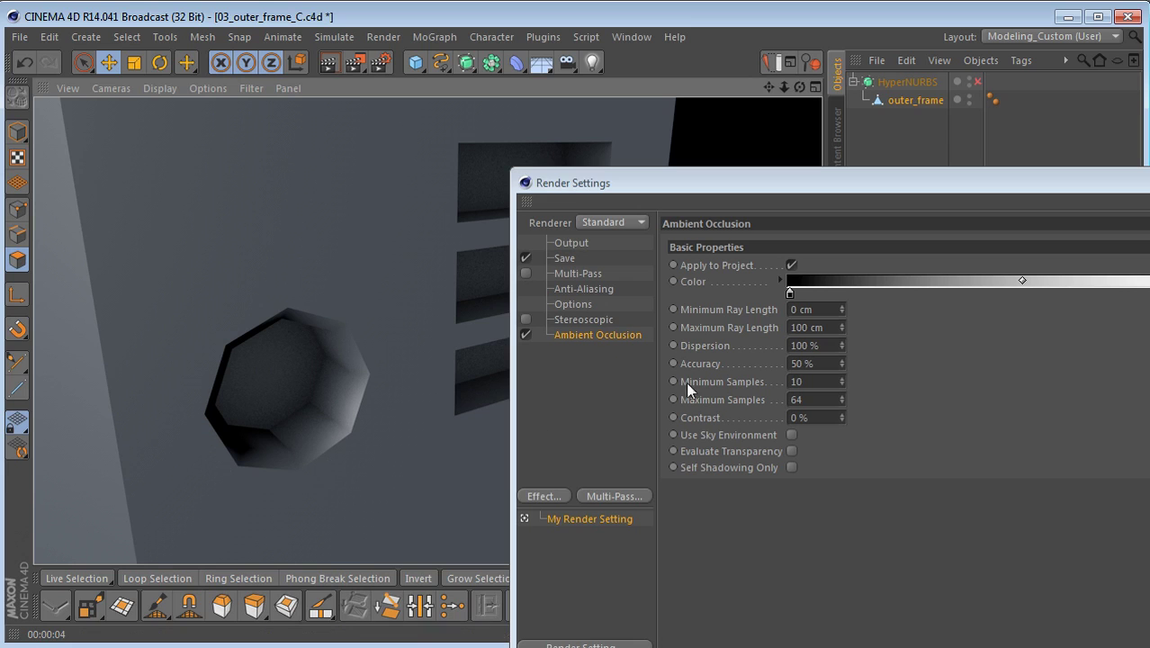
- Set Ambient Occlusion to 5 minimum and 32 maximum samples and render the close-up again
{"action": "left_click", "coordinate": [713, 383]}
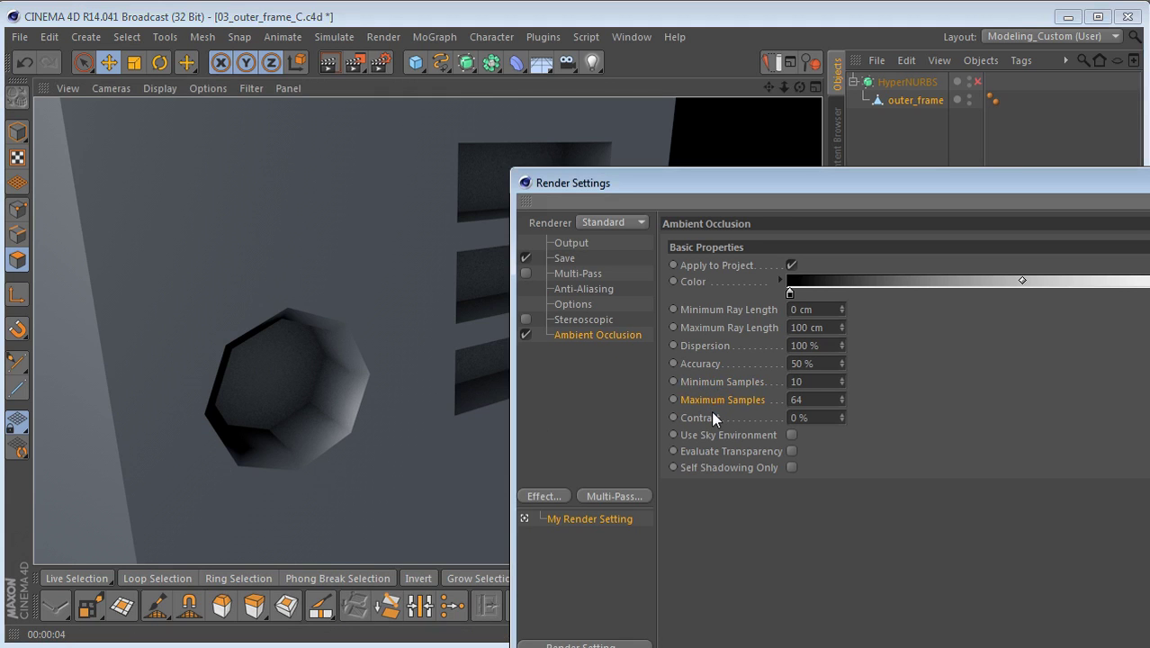
{"action": "left_click", "coordinate": [816, 380]}
{"action": "type", "text": "5"}
{"action": "left_click", "coordinate": [815, 399]}
{"action": "type", "text": "32"}
{"action": "left_click", "coordinate": [795, 547]}
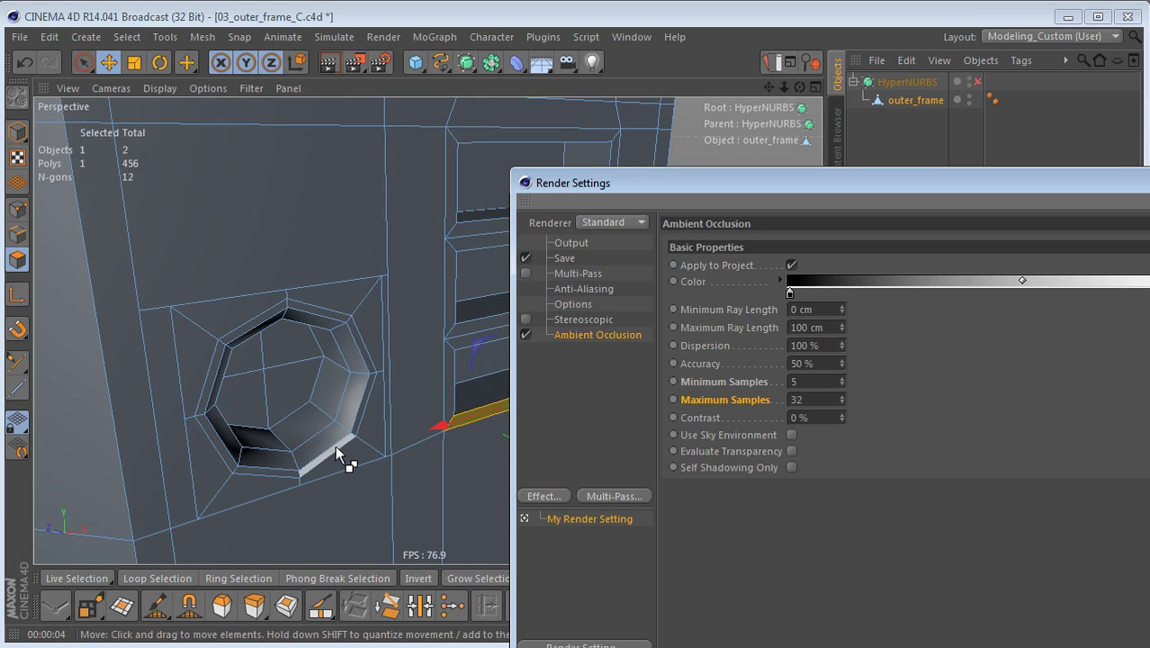
{"action": "key", "text": "ctrl+r"}
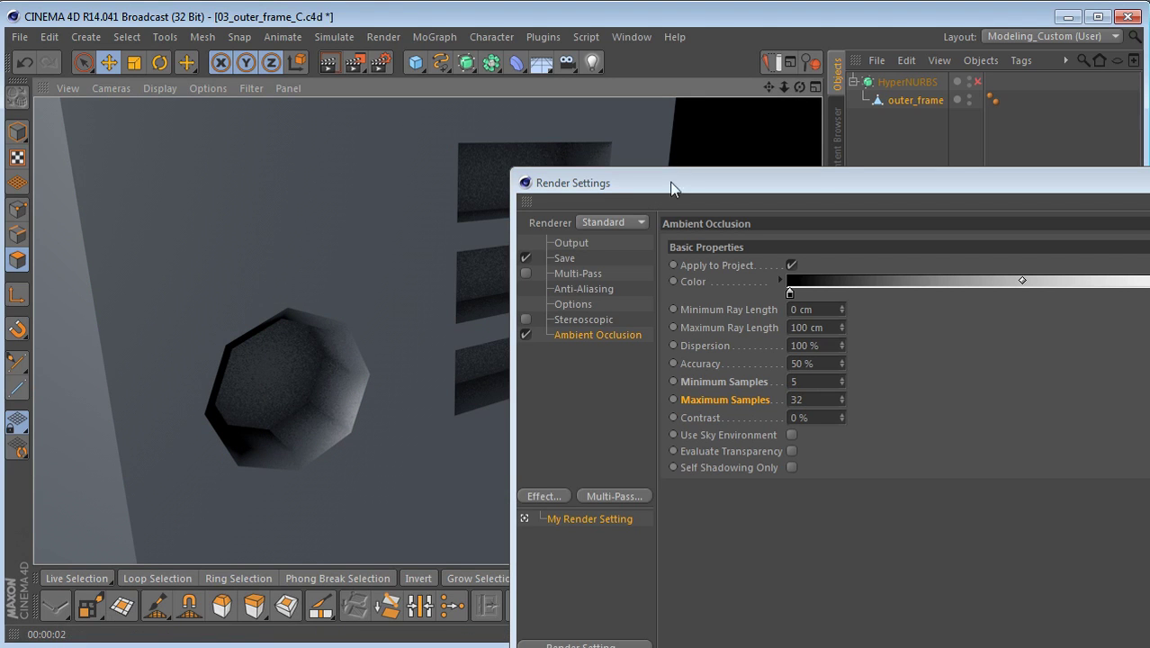
{"action": "left_click_drag", "start_coordinate": [672, 183], "coordinate": [793, 135]}
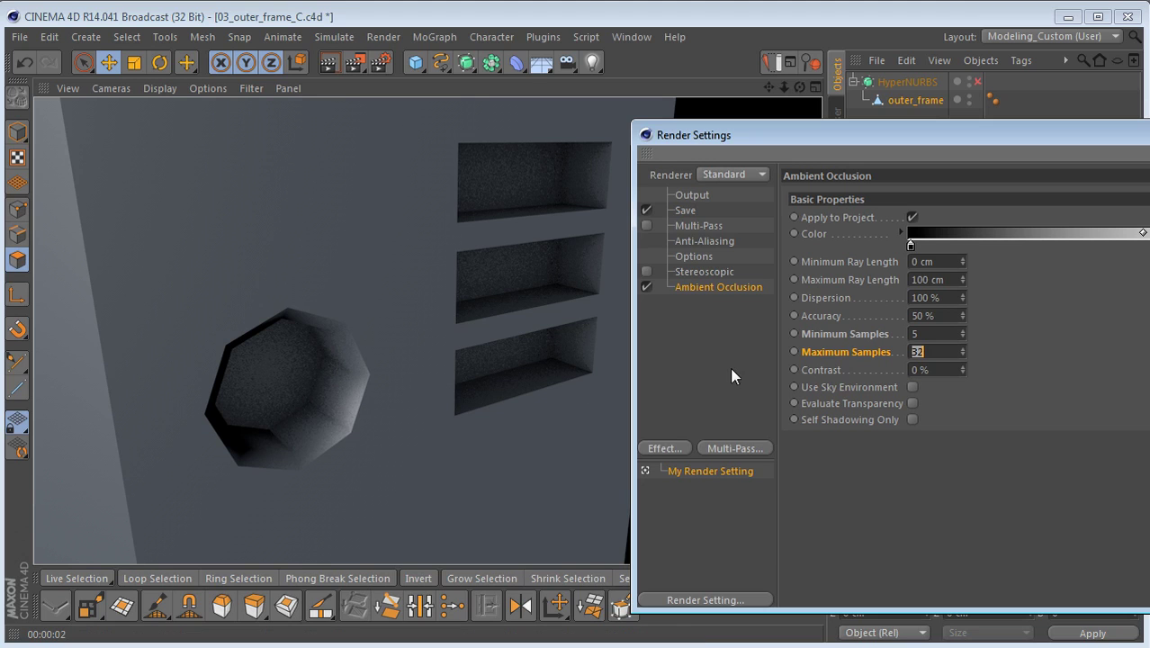
- Undo the changes to the Ambient Occlusion minimum and maximum samples
{"action": "key", "text": "ctrl+z"}
{"action": "key", "text": "ctrl+z"}
- Render the entire outer_frame mesh again and close the render settings
{"action": "key", "text": "h"}
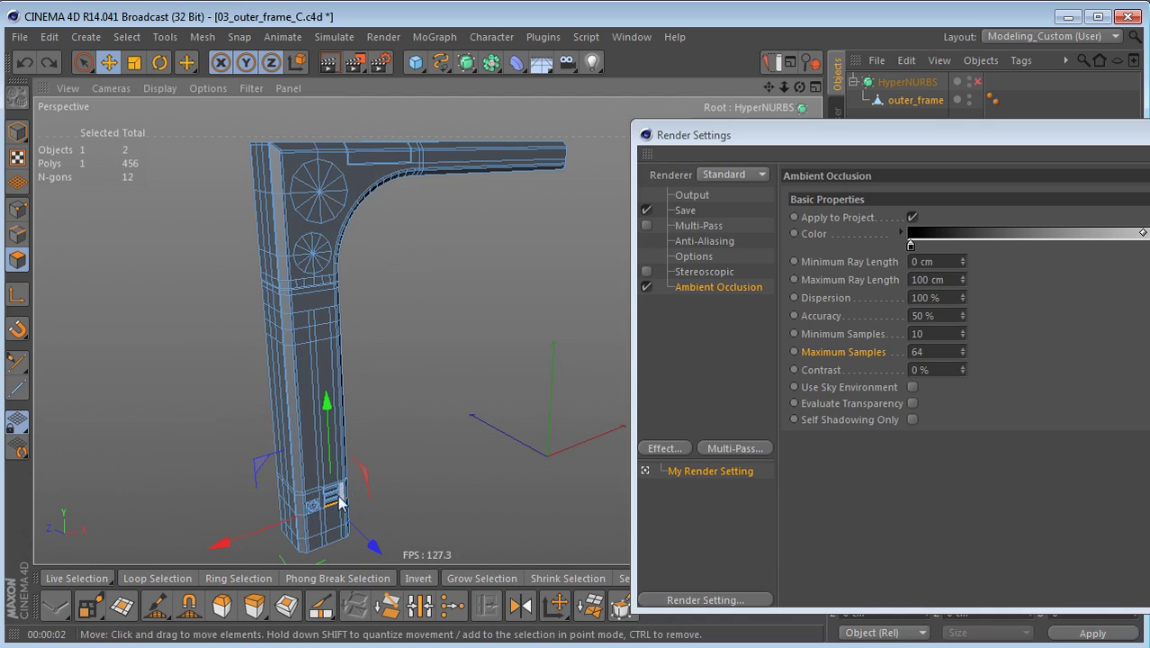
{"action": "key", "text": "ctrl+r"}
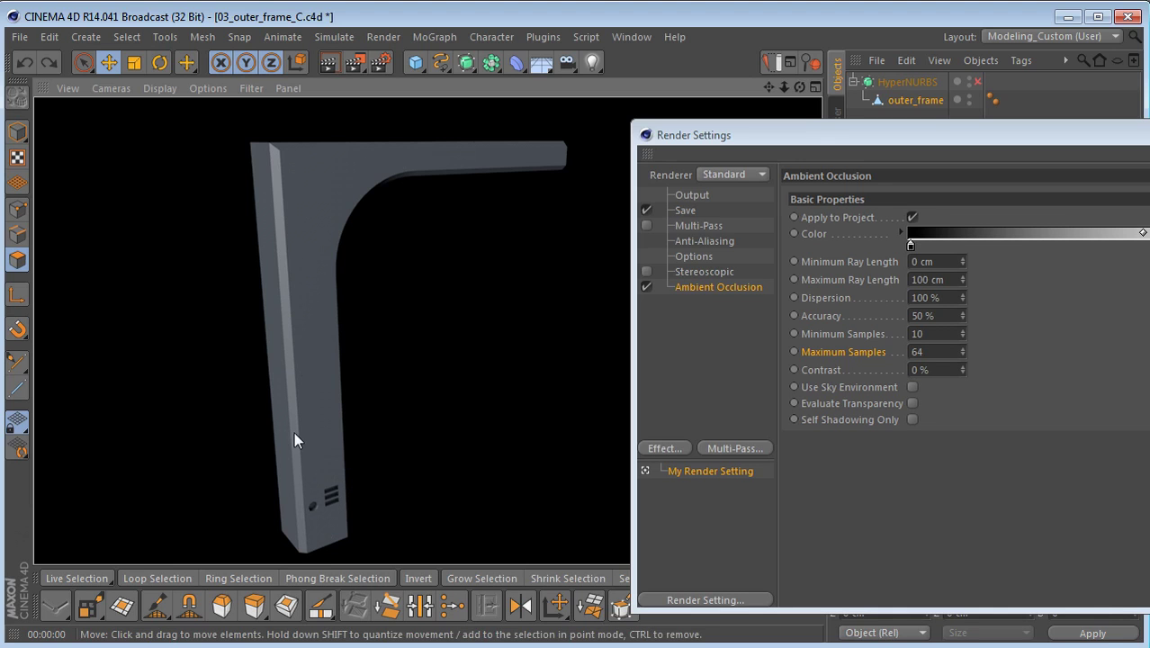
{"action": "left_click_drag", "start_coordinate": [809, 133], "coordinate": [462, 87]}
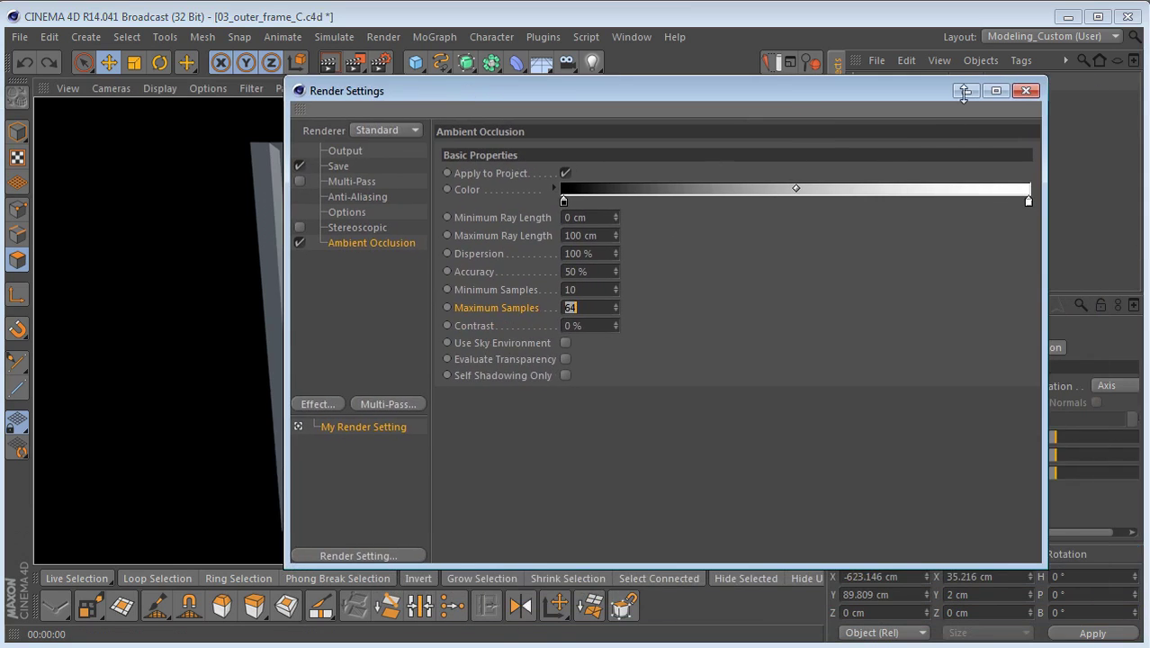
{"action": "left_click", "coordinate": [1026, 90]}
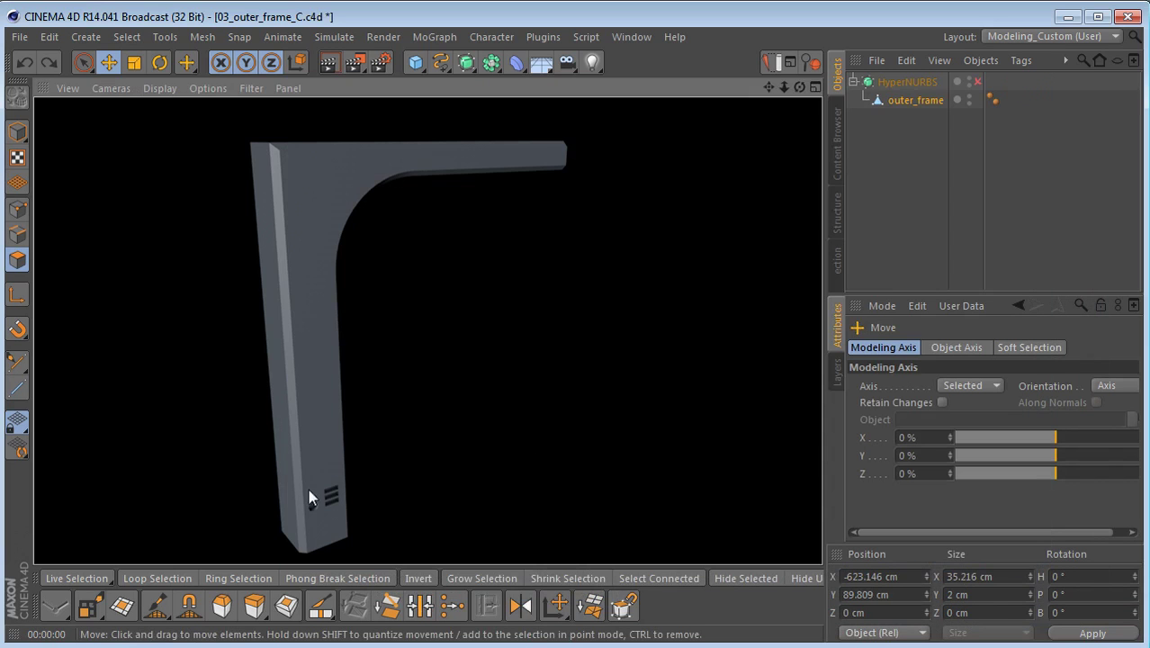
- Select the two small square polygons below the smaller circle on the front face and frame them in the Front view
{"action": "scroll", "coordinate": [303, 407], "scroll_direction": "up", "scroll_amount": 1}
{"action": "middle_click_drag", "start_coordinate": [335, 332], "coordinate": [394, 325], "text": "alt"}
{"action": "mouse_move", "coordinate": [358, 302]}
{"action": "left_mouse_down", "text": "alt"}
{"action": "mouse_move", "coordinate": [329, 335]}
{"action": "mouse_move", "coordinate": [338, 330]}
{"action": "left_mouse_up", "text": "alt"}
{"action": "left_click", "coordinate": [359, 257]}
{"action": "left_click", "coordinate": [391, 252], "text": "shift"}
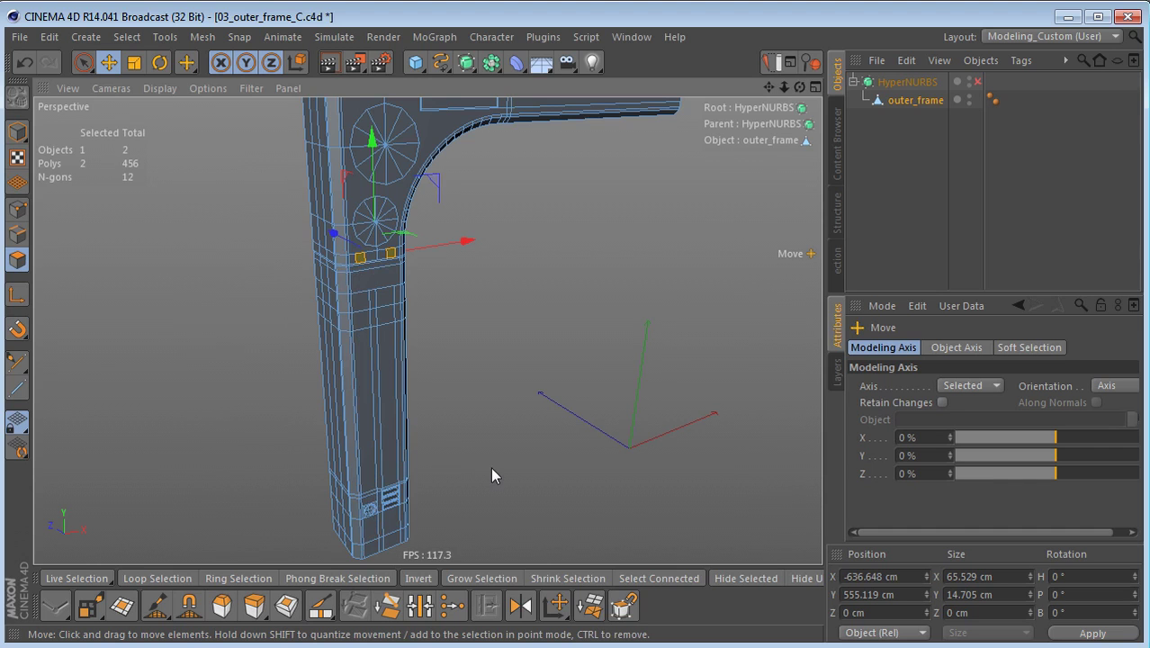
{"action": "middle_click", "coordinate": [531, 474]}
{"action": "middle_click", "coordinate": [553, 477]}
{"action": "key", "text": "s"}
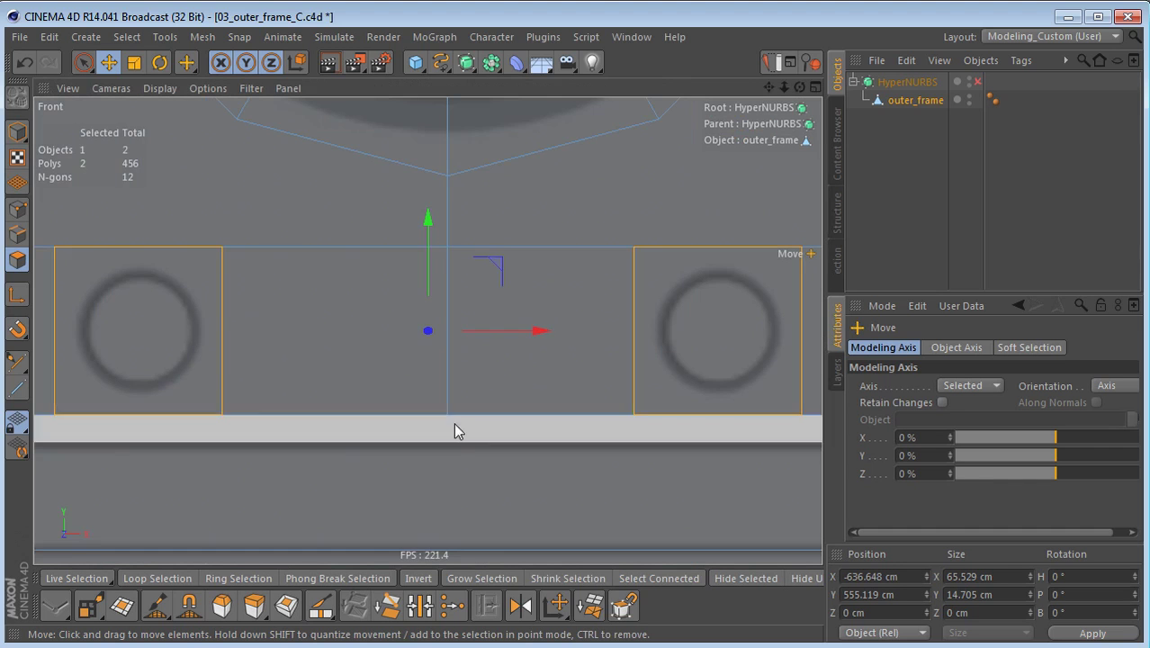
- Connect the upper and lower edges of both small squares with a vertical cut through each square's centre
{"action": "scroll", "coordinate": [418, 376], "scroll_direction": "down", "scroll_amount": 1}
{"action": "key", "text": "Return"}
{"action": "key", "text": "Return"}
{"action": "key", "text": "space"}
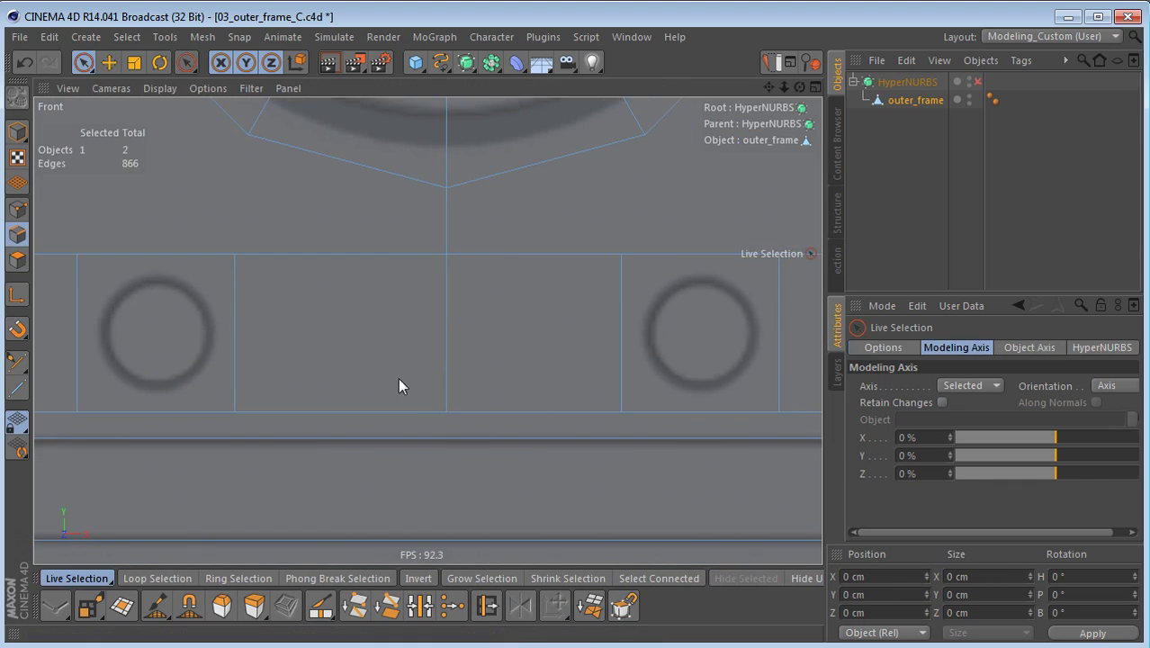
{"action": "left_click", "coordinate": [173, 240]}
{"action": "left_click", "coordinate": [172, 407], "text": "shift"}
{"action": "left_click", "coordinate": [684, 413], "text": "shift"}
{"action": "key", "text": "m"}
{"action": "key", "text": "m"}
- Connect the vertical edges across the strip with a horizontal cut through the middle of both squares
{"action": "mouse_move", "coordinate": [63, 312]}
{"action": "left_mouse_down"}
{"action": "mouse_move", "coordinate": [695, 316]}
{"action": "mouse_move", "coordinate": [789, 345]}
{"action": "left_mouse_up"}
{"action": "key", "text": "m"}
{"action": "key", "text": "m"}
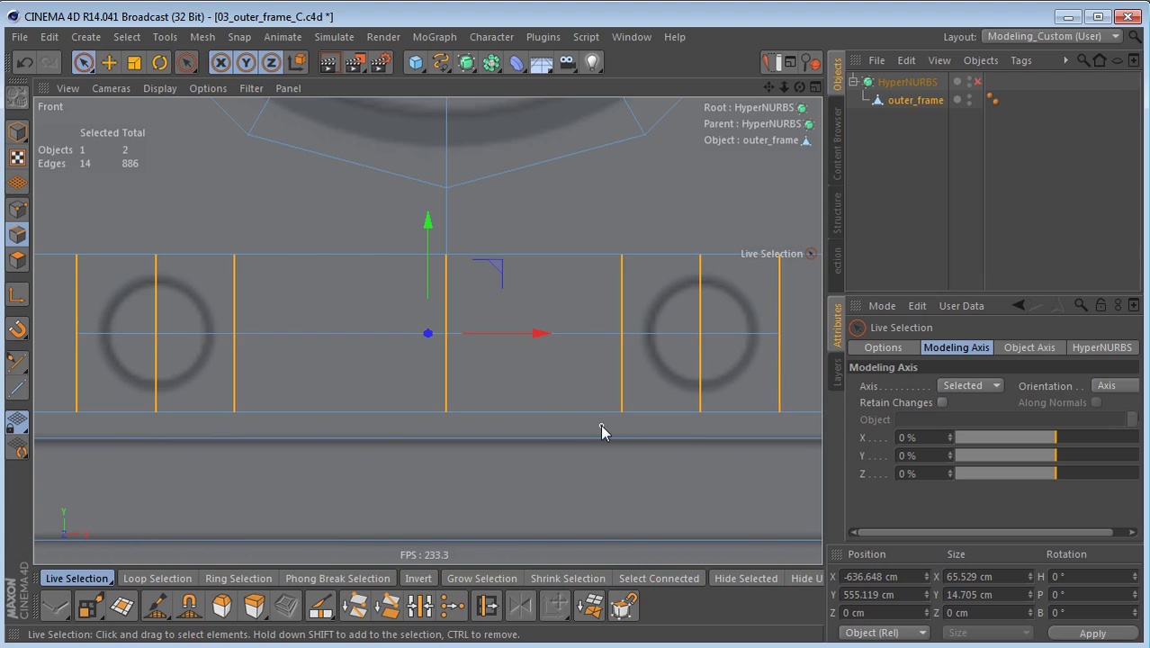
- Inner-extrude the polygons of both squares by 2 cm and collapse the inner polygons into each square's centre point
{"action": "key", "text": "Return"}
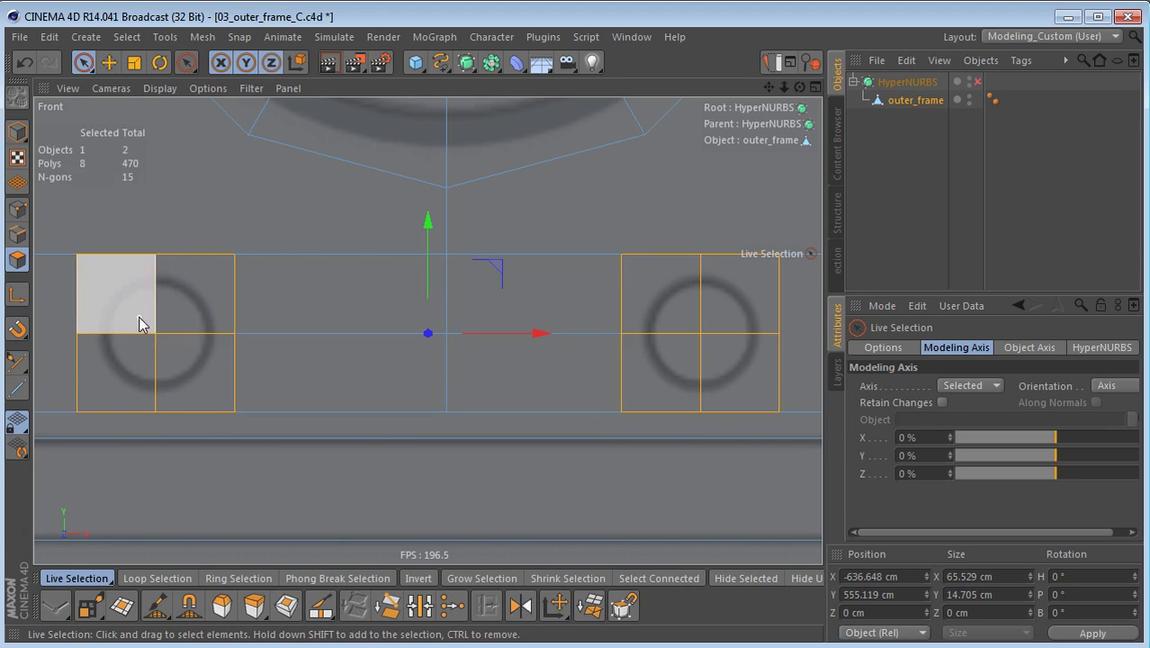
{"action": "key", "text": "i"}
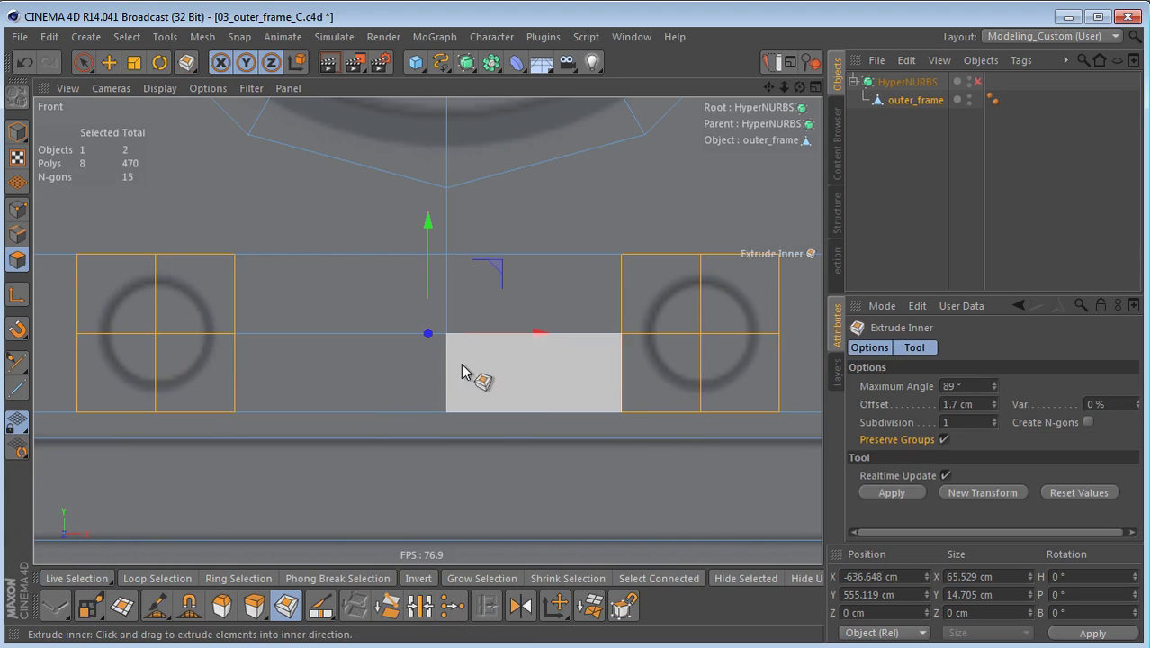
{"action": "mouse_move", "coordinate": [508, 385]}
{"action": "left_mouse_down"}
{"action": "mouse_move", "coordinate": [497, 368]}
{"action": "mouse_move", "coordinate": [508, 368]}
{"action": "left_mouse_up"}
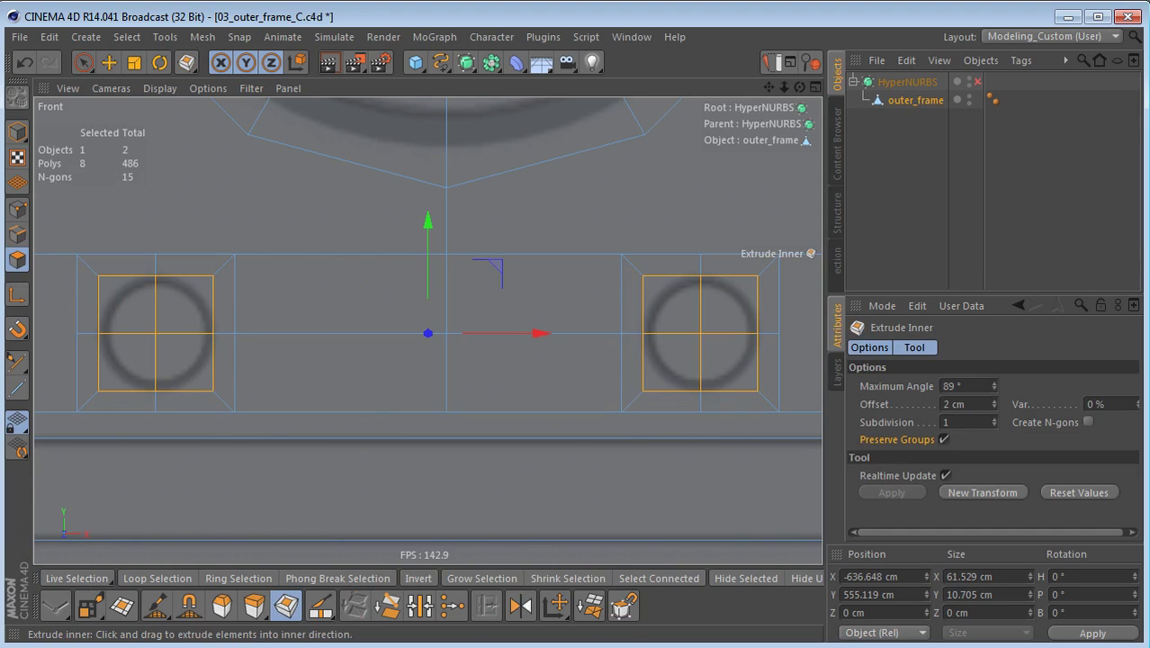
{"action": "key", "text": "u"}
{"action": "key", "text": "c"}
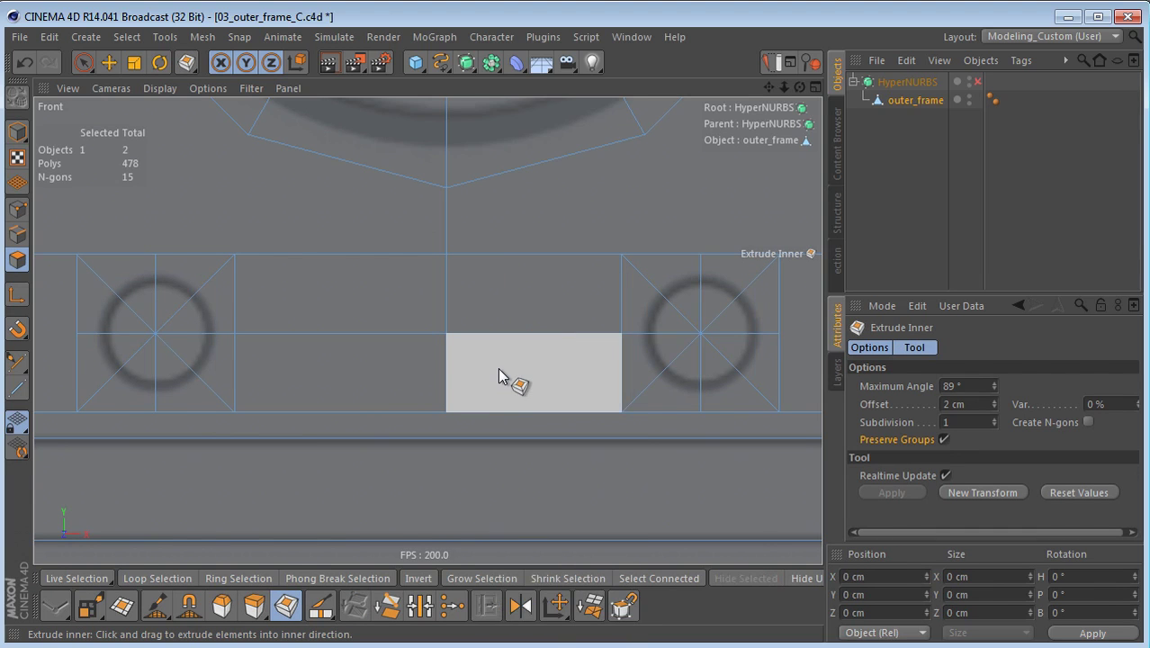
- Bevel the centre points of both squares with an inner offset of 6.5 cm to form octagons around the reference circles
{"action": "key", "text": "Tab"}
{"action": "key", "text": "e"}
{"action": "key", "text": "0"}
{"action": "left_click_drag", "start_coordinate": [151, 316], "coordinate": [164, 345]}
{"action": "left_click_drag", "start_coordinate": [677, 312], "coordinate": [727, 350], "text": "shift"}
{"action": "middle_click_drag", "start_coordinate": [705, 374], "coordinate": [519, 358], "text": "alt"}
{"action": "right_click_drag", "start_coordinate": [524, 344], "coordinate": [663, 370], "text": "alt"}
{"action": "middle_click_drag", "start_coordinate": [623, 370], "coordinate": [549, 375], "text": "alt"}
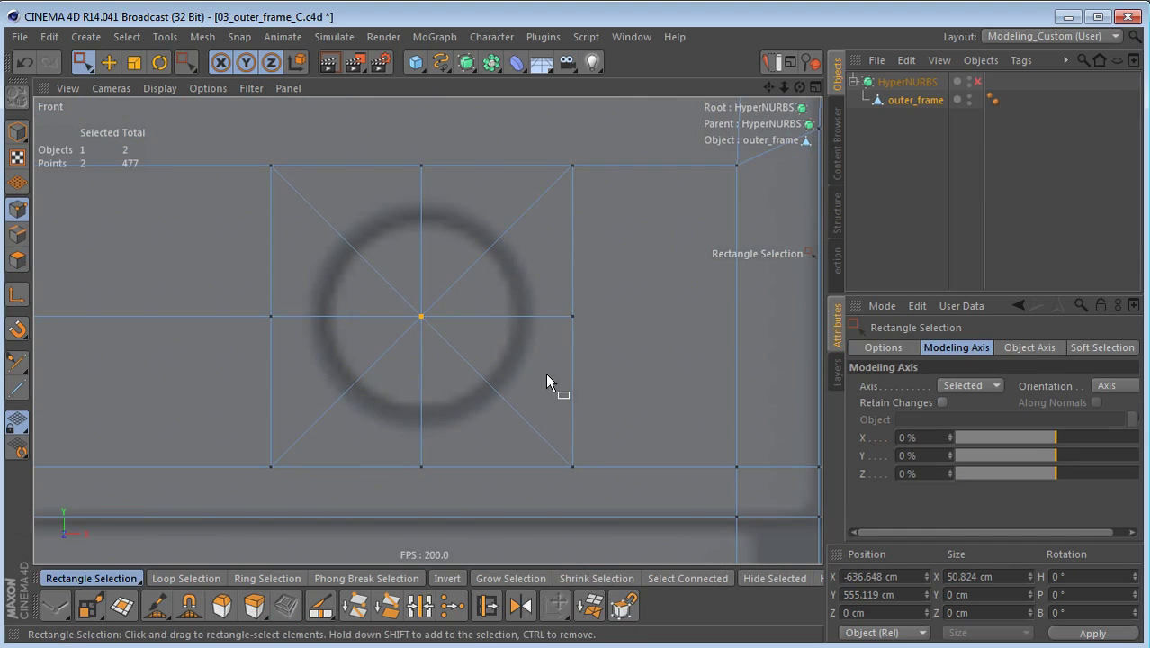
{"action": "key", "text": "m"}
{"action": "key", "text": "s"}
{"action": "left_click_drag", "start_coordinate": [572, 413], "coordinate": [577, 414]}
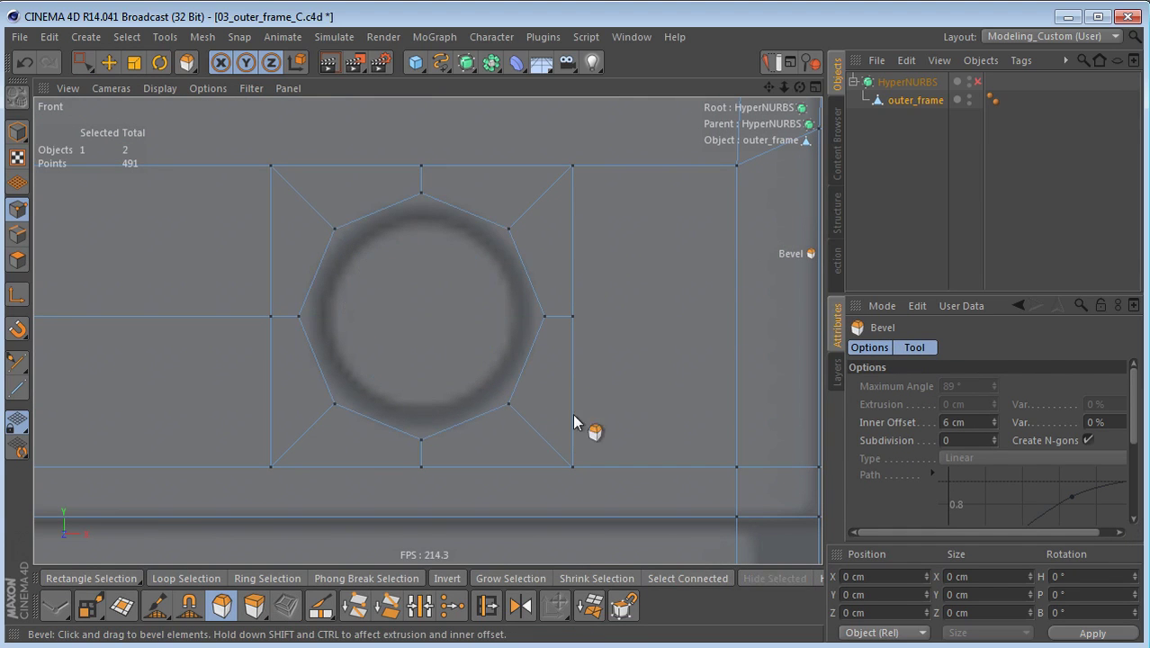
{"action": "left_click", "coordinate": [994, 419]}
{"action": "left_click", "coordinate": [994, 419]}
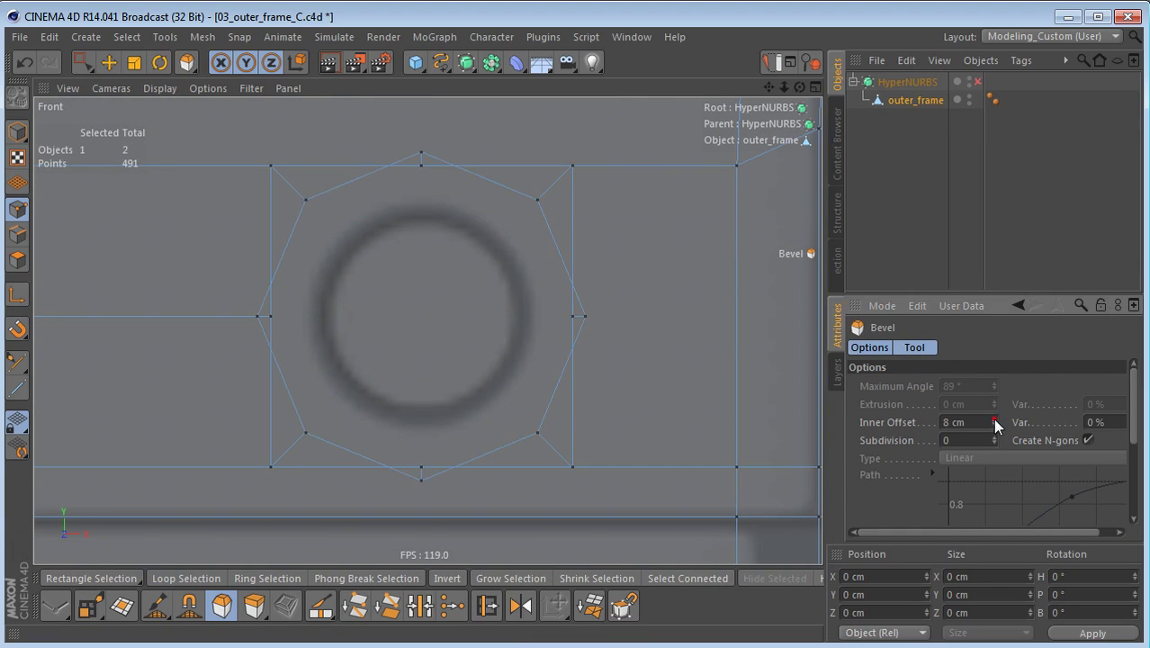
{"action": "left_click_drag", "start_coordinate": [994, 423], "coordinate": [993, 427]}
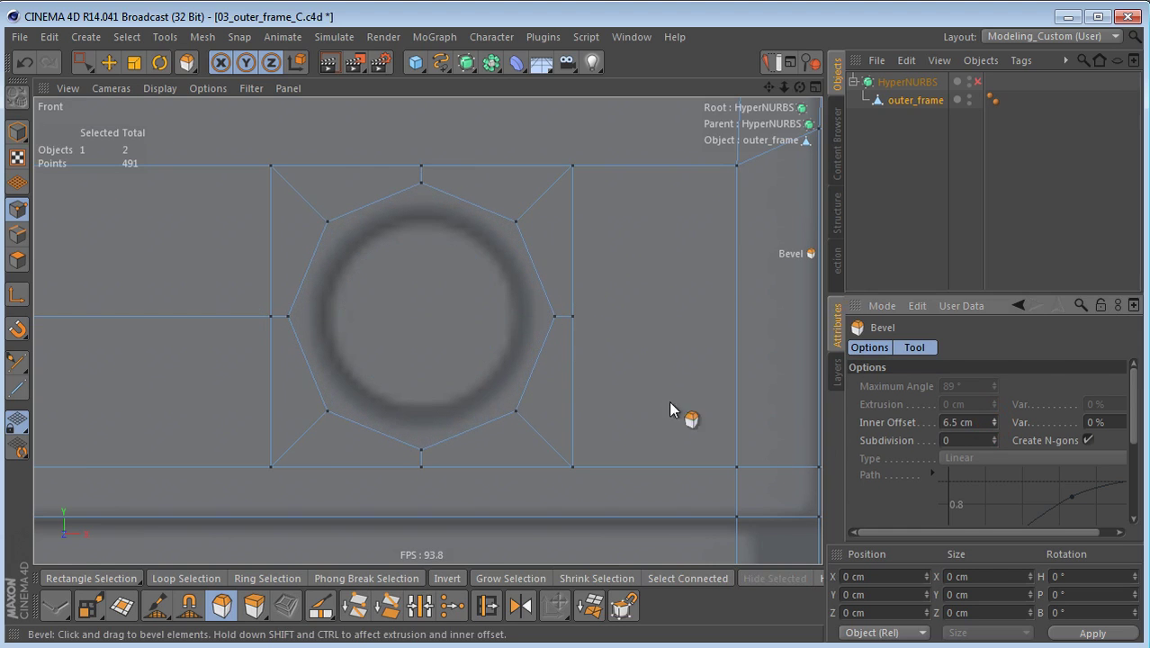
- Select both octagonal polygons and inner-extrude them with an offset of 0.7 cm
{"action": "right_click_drag", "start_coordinate": [575, 300], "coordinate": [549, 346], "text": "alt"}
{"action": "middle_click_drag", "start_coordinate": [550, 345], "coordinate": [649, 350], "text": "alt"}
{"action": "right_click_drag", "start_coordinate": [633, 352], "coordinate": [572, 355], "text": "alt"}
{"action": "middle_click_drag", "start_coordinate": [573, 354], "coordinate": [630, 362], "text": "alt"}
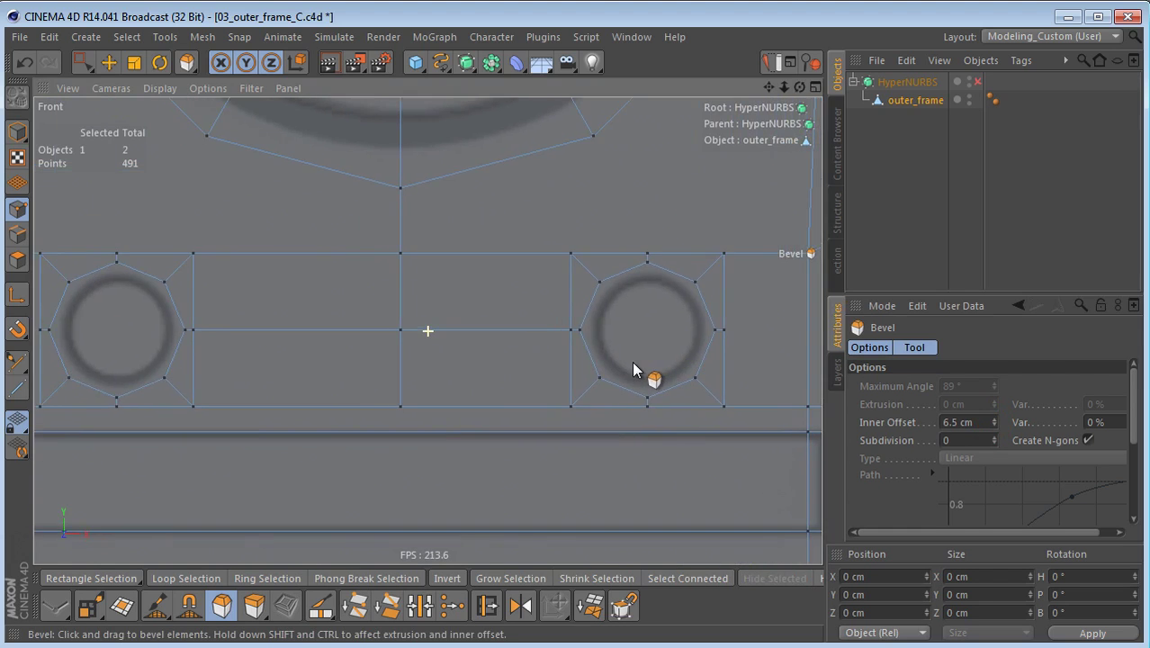
{"action": "key", "text": "Return"}
{"action": "key", "text": "Return"}
{"action": "key", "text": "space"}
{"action": "left_click", "coordinate": [172, 333]}
{"action": "left_click", "coordinate": [667, 354], "text": "shift"}
{"action": "middle_click_drag", "start_coordinate": [679, 376], "coordinate": [457, 398], "text": "alt"}
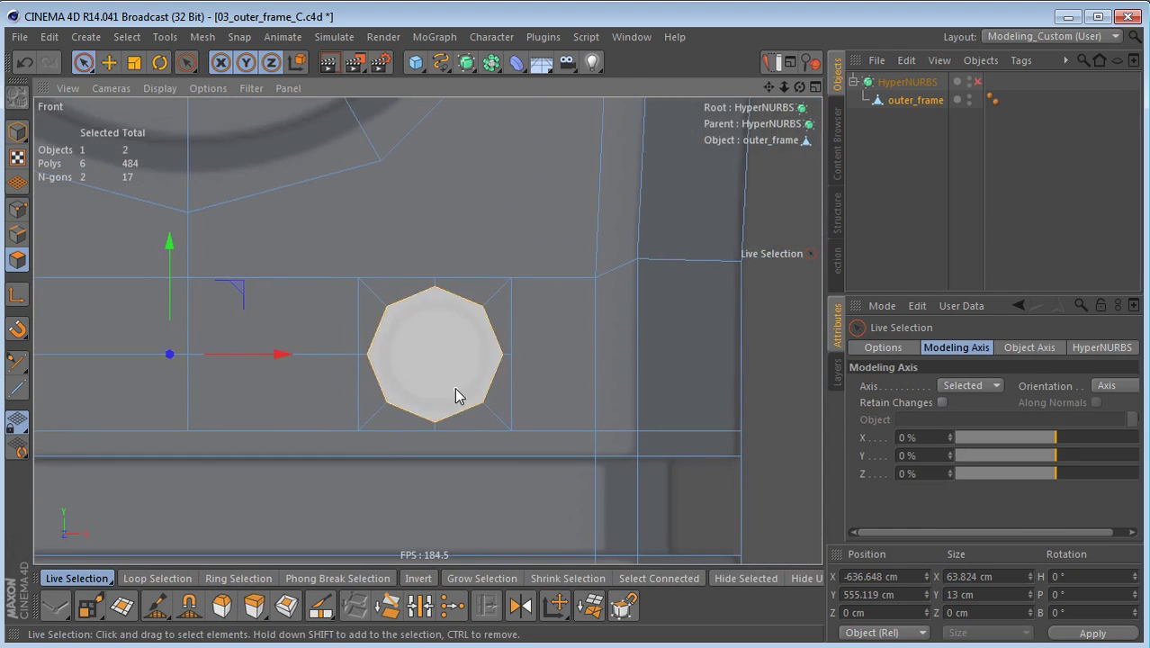
{"action": "right_click_drag", "start_coordinate": [457, 398], "coordinate": [647, 429], "text": "alt"}
{"action": "key", "text": "i"}
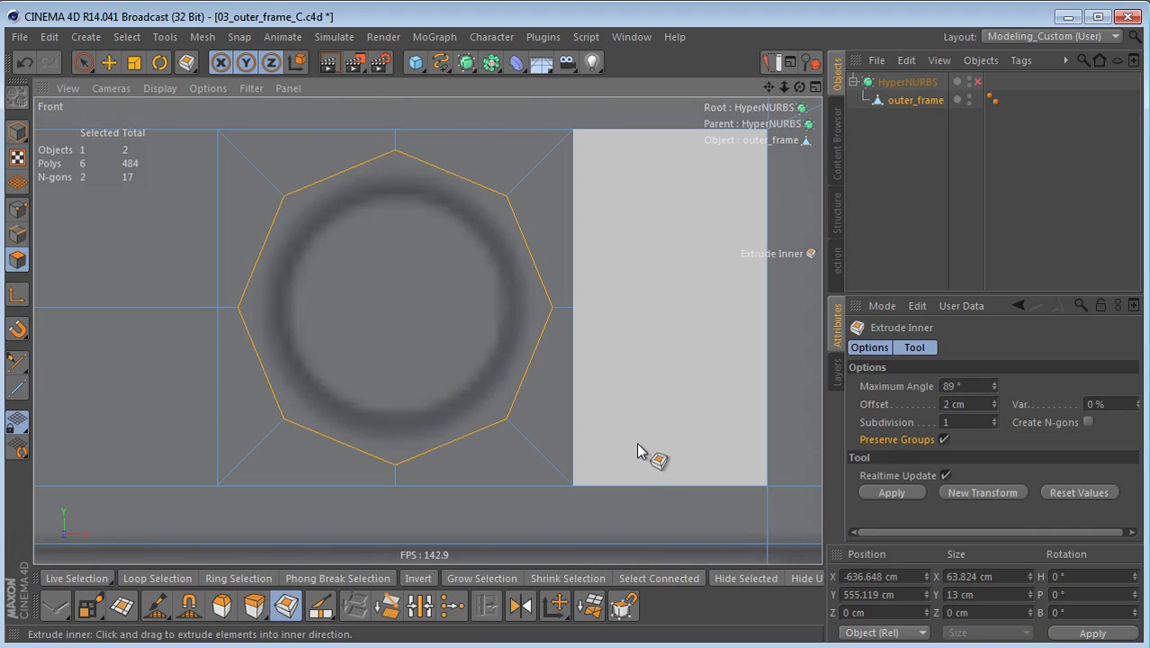
{"action": "mouse_move", "coordinate": [600, 438]}
{"action": "left_mouse_down"}
{"action": "mouse_move", "coordinate": [648, 438]}
{"action": "mouse_move", "coordinate": [620, 438]}
{"action": "left_mouse_up"}
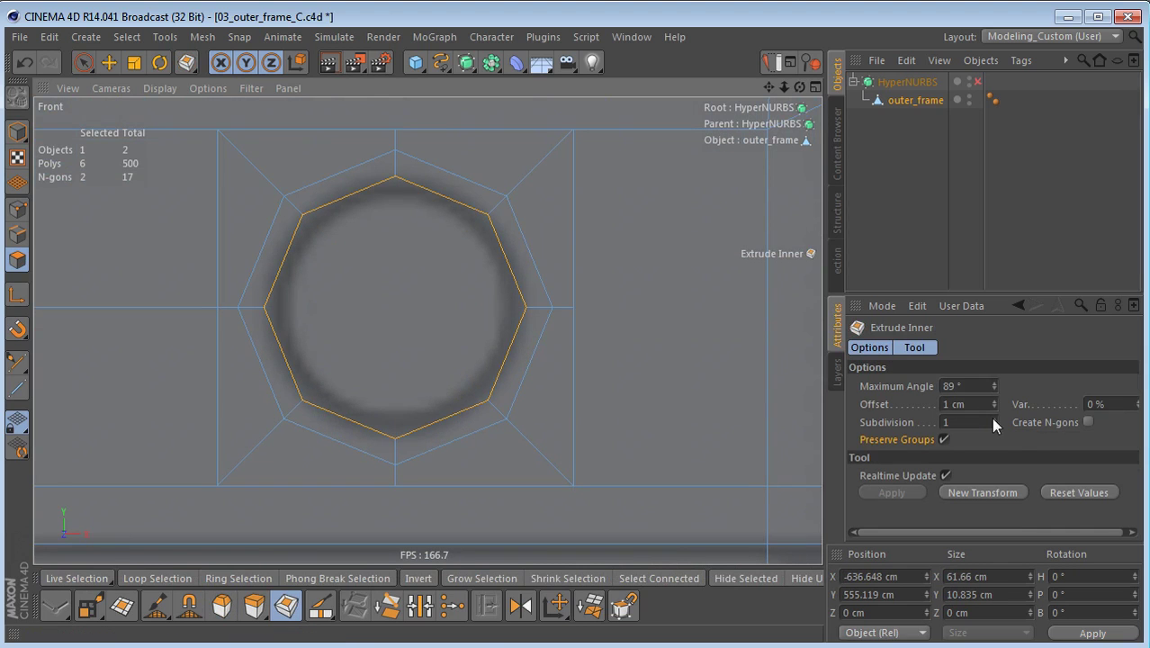
{"action": "mouse_move", "coordinate": [994, 407]}
{"action": "left_mouse_down"}
{"action": "mouse_move", "coordinate": [993, 427]}
{"action": "mouse_move", "coordinate": [995, 405]}
{"action": "left_mouse_up"}
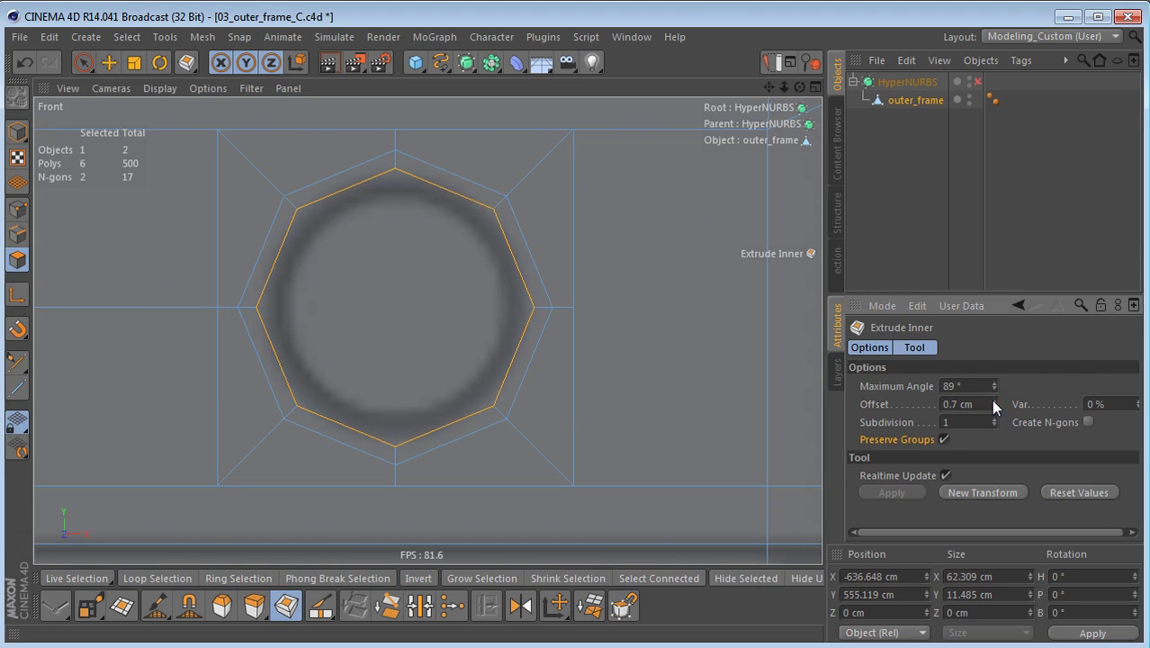
- Inner-extrude both octagons twice more at 0.8 cm and collapse the innermost polygons to their centre points
{"action": "left_click", "coordinate": [976, 489]}
{"action": "left_click", "coordinate": [993, 401]}
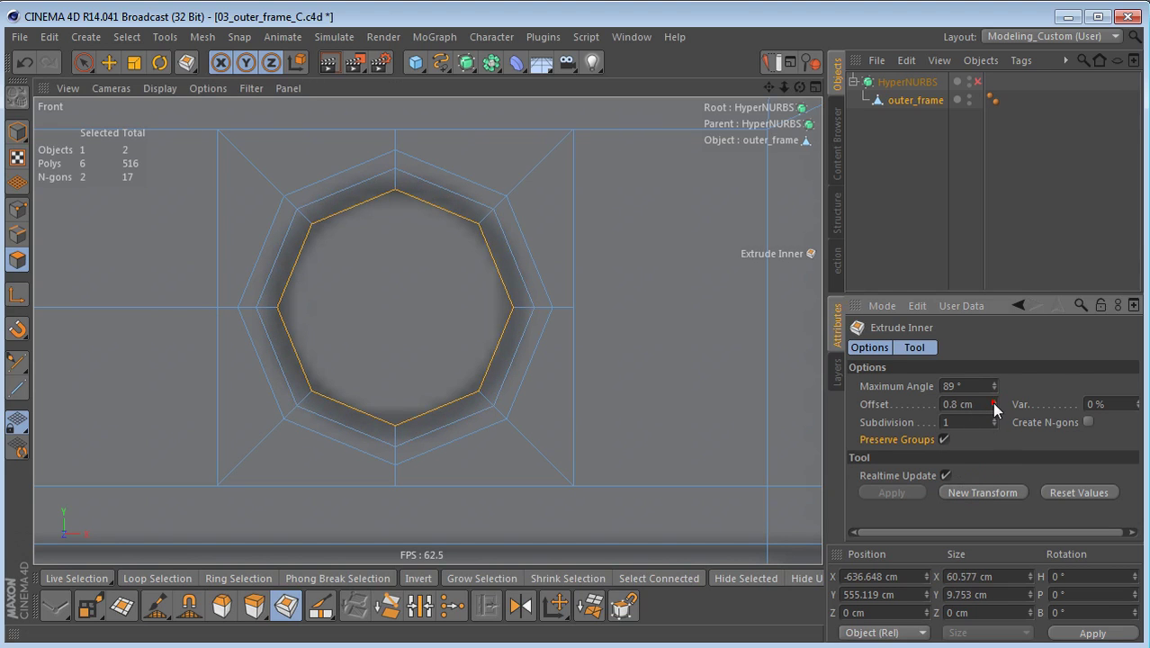
{"action": "middle_click_drag", "start_coordinate": [620, 371], "coordinate": [660, 364], "text": "alt"}
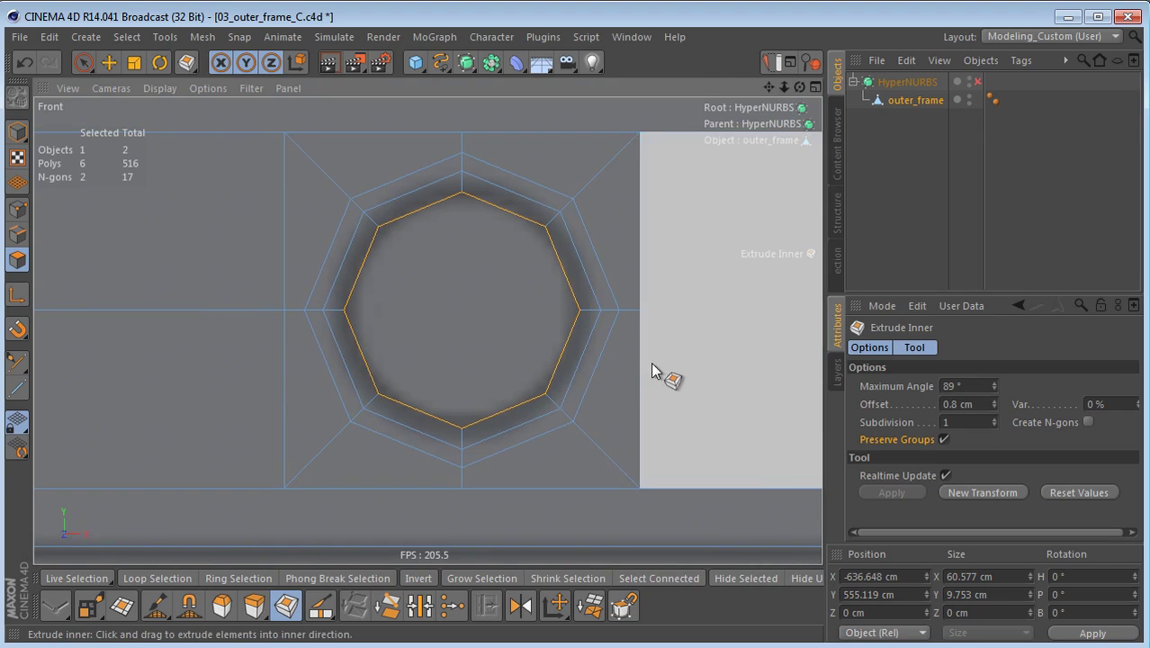
{"action": "left_click", "coordinate": [987, 493]}
{"action": "key", "text": "u"}
{"action": "key", "text": "c"}
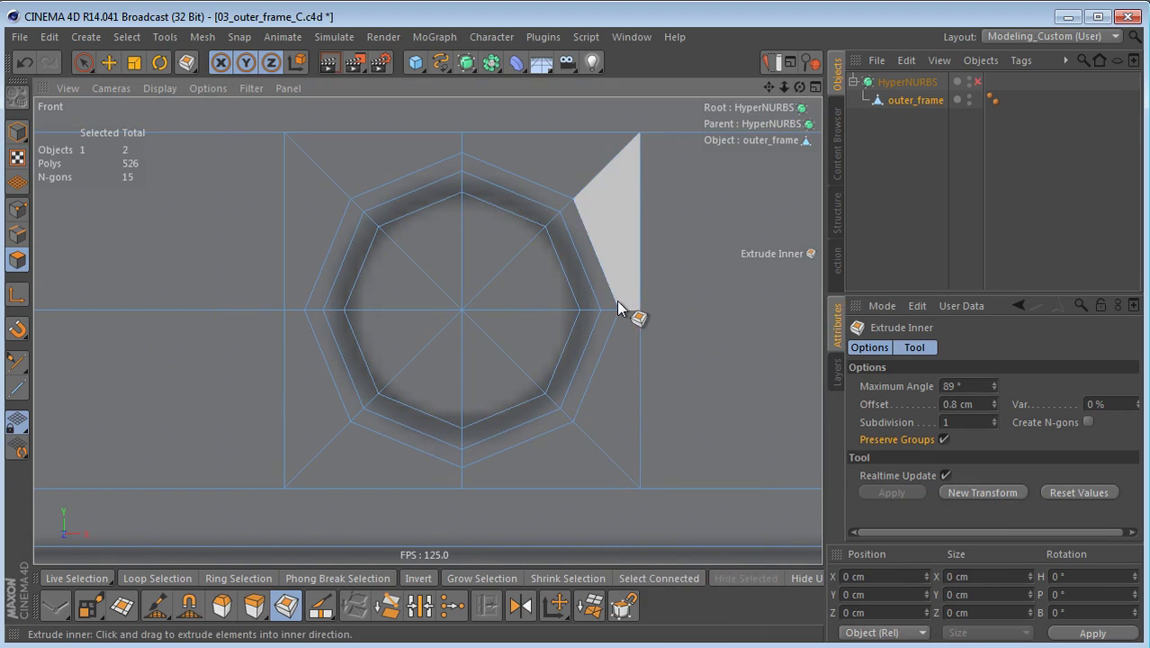
- Remove the four diagonal edges inside each of the two octagons
{"action": "right_click_drag", "start_coordinate": [606, 307], "coordinate": [524, 368], "text": "alt"}
{"action": "middle_click_drag", "start_coordinate": [523, 368], "coordinate": [615, 368], "text": "alt"}
{"action": "right_click_drag", "start_coordinate": [615, 367], "coordinate": [596, 368], "text": "alt"}
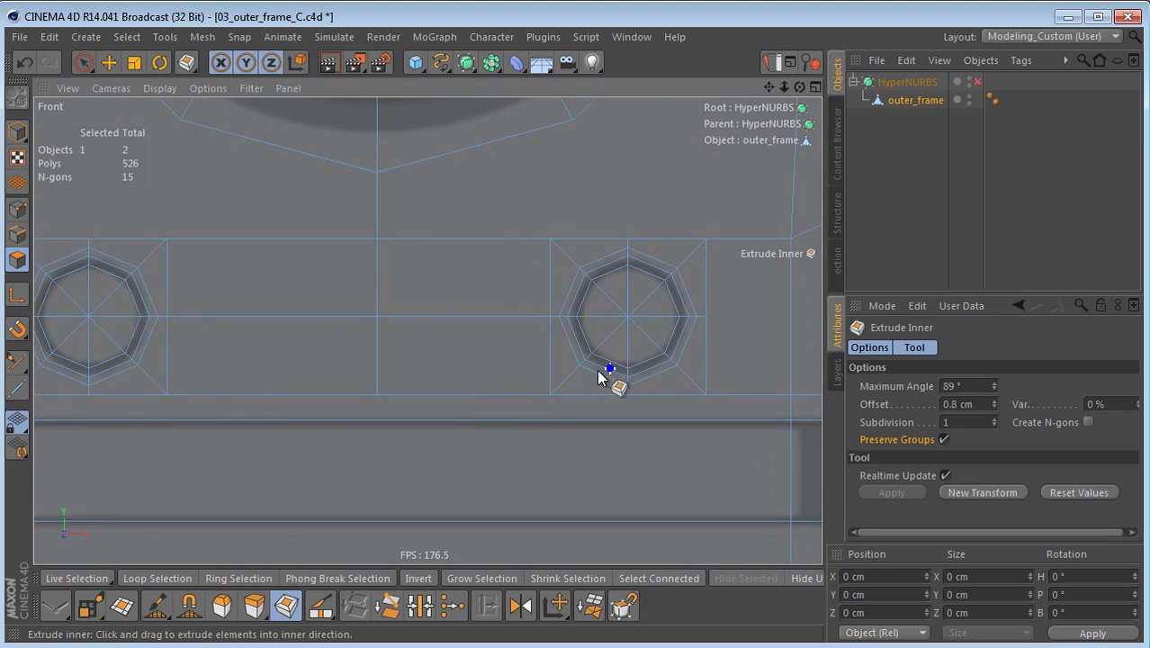
{"action": "middle_click_drag", "start_coordinate": [527, 403], "coordinate": [432, 414], "text": "alt"}
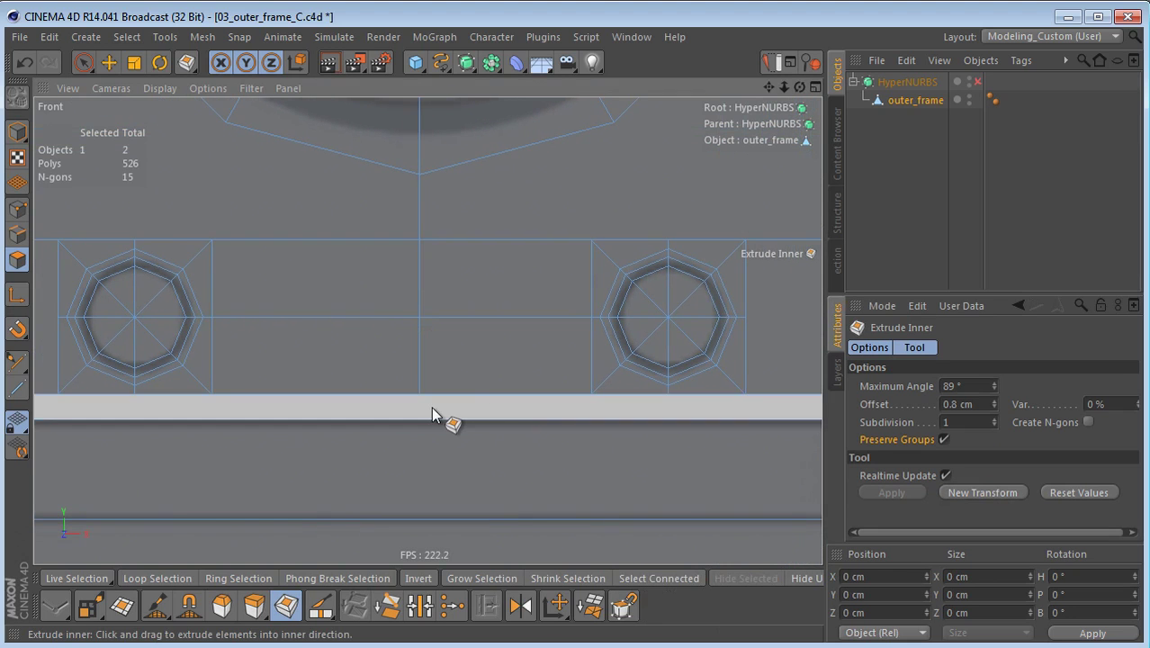
{"action": "key", "text": "Return"}
{"action": "key", "text": "w"}
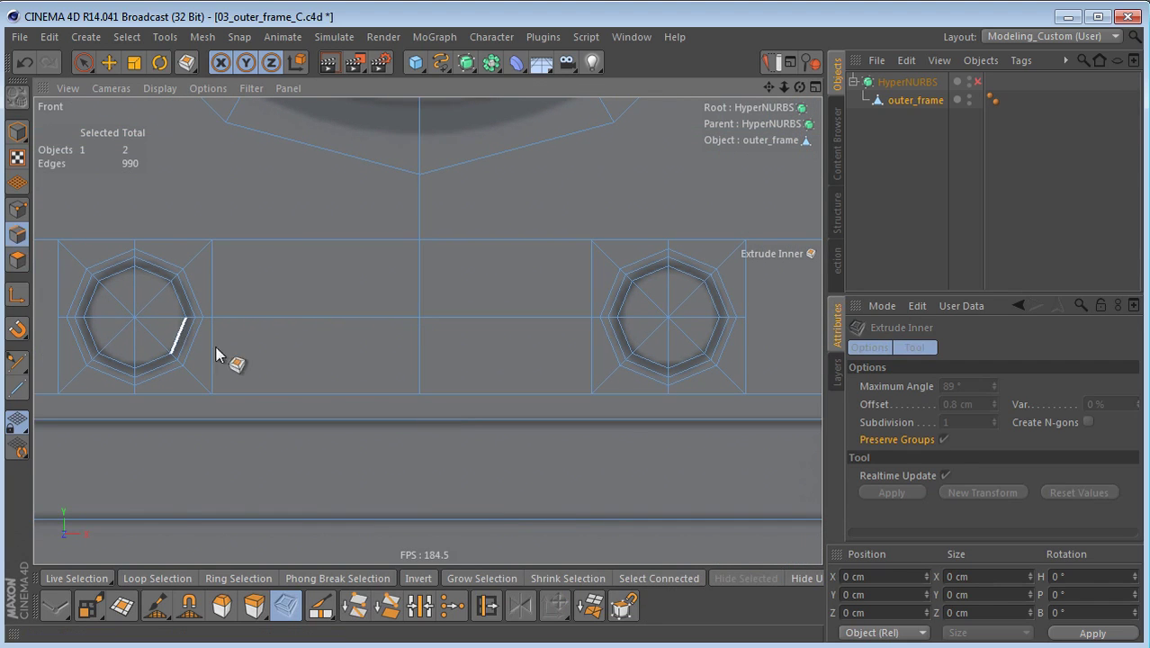
{"action": "key", "text": "space"}
{"action": "left_click", "coordinate": [117, 294]}
{"action": "left_click", "coordinate": [113, 335], "text": "shift"}
{"action": "left_click", "coordinate": [153, 340], "text": "shift"}
{"action": "left_click", "coordinate": [158, 295], "text": "shift"}
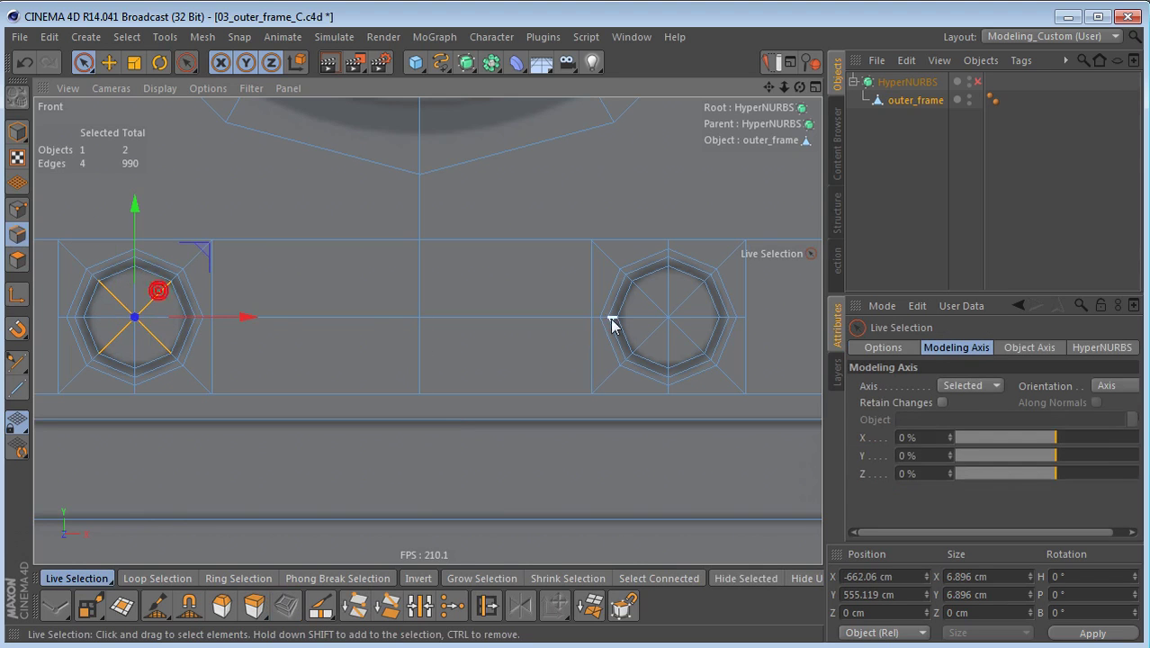
{"action": "left_click", "coordinate": [646, 298], "text": "shift"}
{"action": "left_click", "coordinate": [635, 338], "text": "shift"}
{"action": "left_click", "coordinate": [688, 329], "text": "shift"}
{"action": "left_click", "coordinate": [687, 300], "text": "shift"}
{"action": "key", "text": "Delete"}
- Select the inner polygons of both octagons and set their Z position to 1 cm
{"action": "key", "text": "Return"}
{"action": "left_click", "coordinate": [147, 319]}
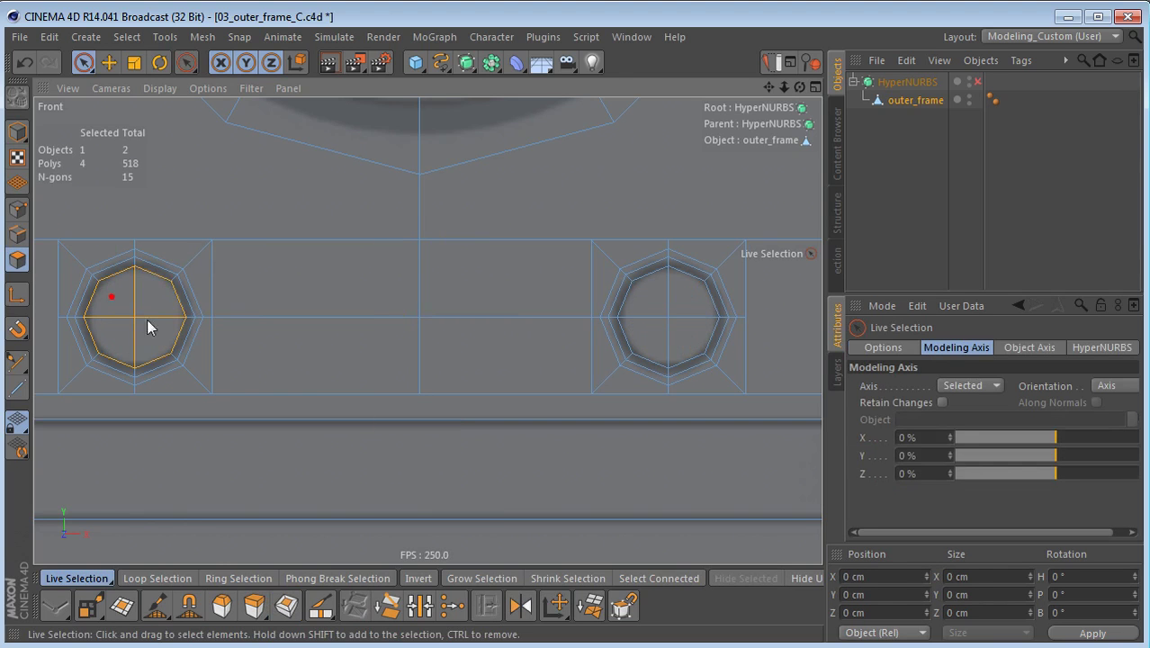
{"action": "left_click", "coordinate": [668, 313], "text": "shift"}
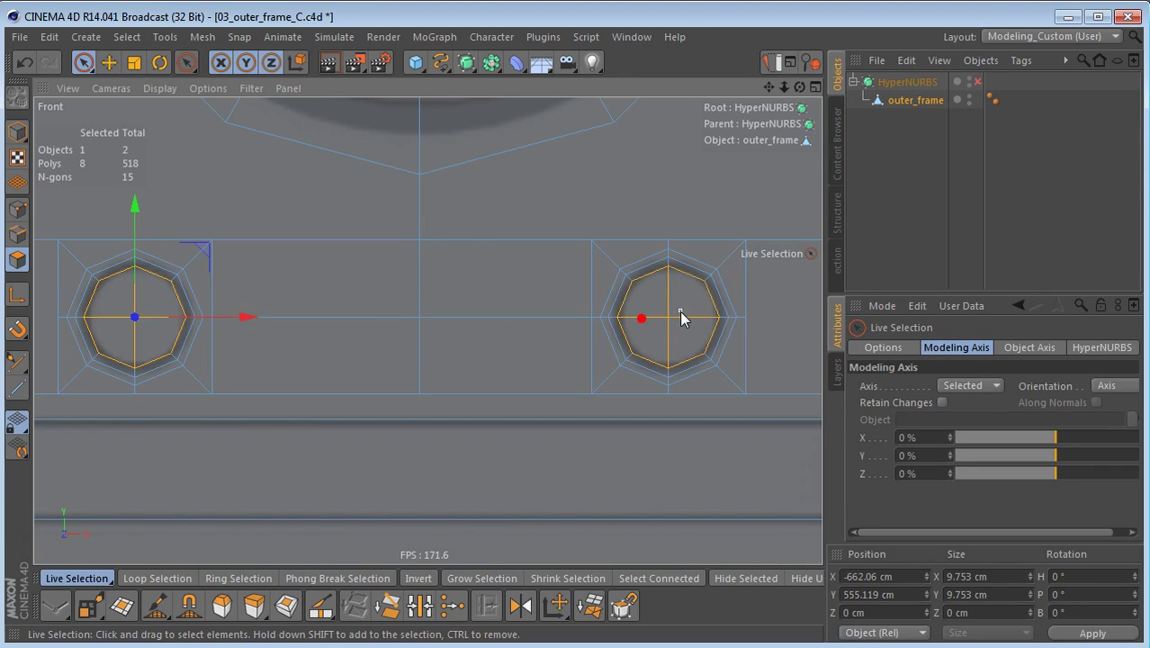
{"action": "middle_click", "coordinate": [623, 344]}
{"action": "middle_click", "coordinate": [334, 270]}
{"action": "key", "text": "s"}
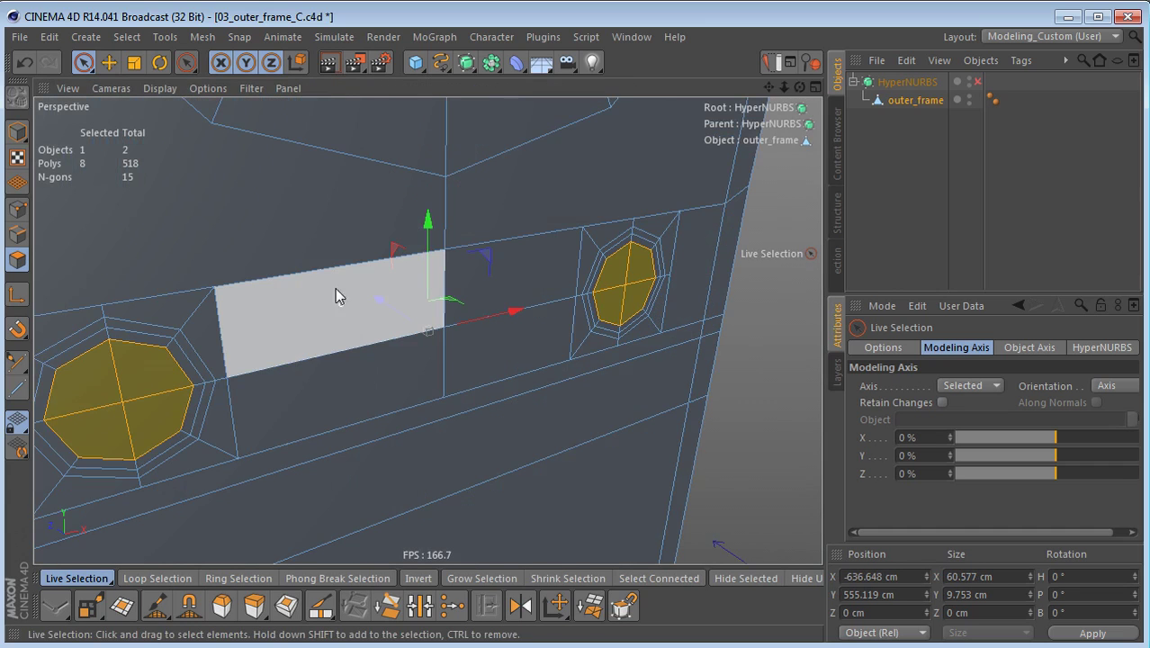
{"action": "middle_click_drag", "start_coordinate": [348, 312], "coordinate": [448, 279], "text": "alt"}
{"action": "left_click_drag", "start_coordinate": [456, 275], "coordinate": [453, 275]}
{"action": "double_click", "coordinate": [892, 611]}
{"action": "type", "text": "1"}
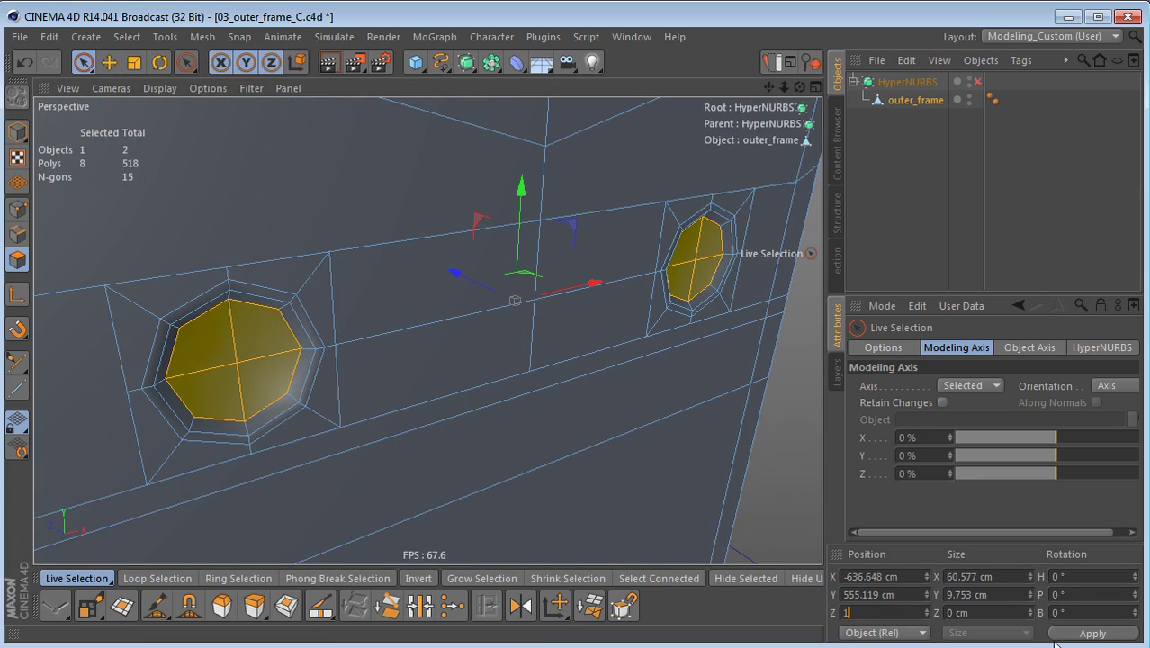
{"action": "left_click", "coordinate": [1114, 634]}
- Extrude the inner polygons of both octagons with an offset of -8 cm
{"action": "left_click_drag", "start_coordinate": [500, 360], "coordinate": [558, 386], "text": "alt"}
{"action": "key", "text": "d"}
{"action": "double_click", "coordinate": [954, 405]}
{"action": "left_click_drag", "start_coordinate": [947, 404], "coordinate": [1006, 409]}
{"action": "key", "text": "Return"}
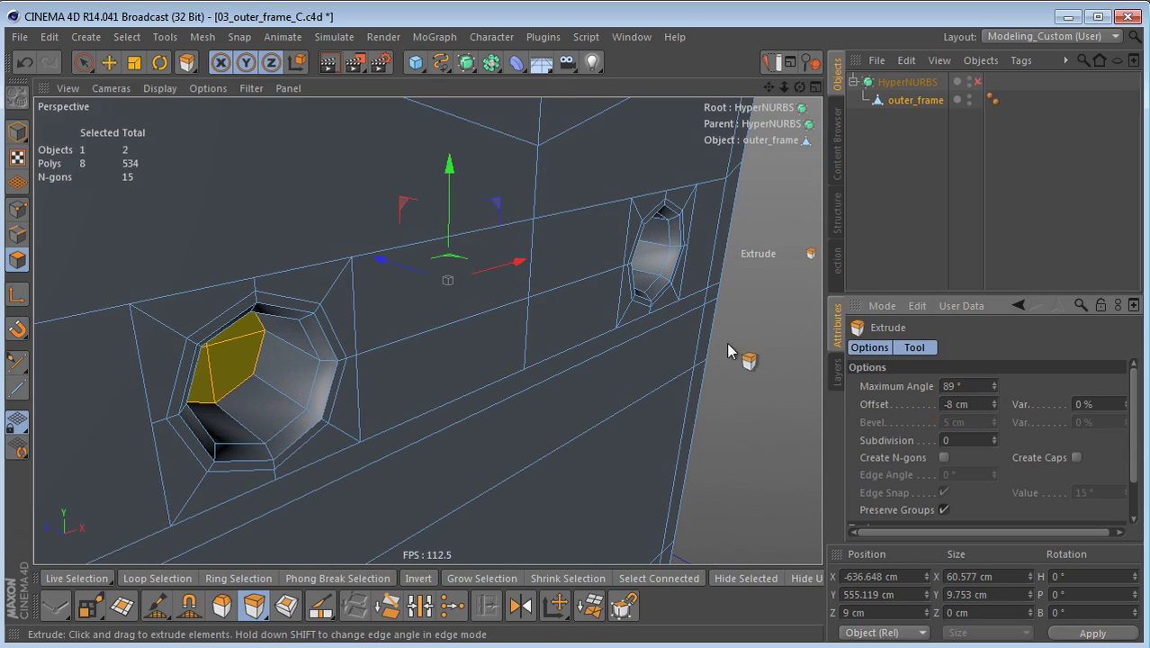
- Select the large circle's polygons and inner-extrude them by 3 cm, followed by a second inner extrusion of 4 cm
{"action": "left_click_drag", "start_coordinate": [580, 324], "coordinate": [510, 245], "text": "alt"}
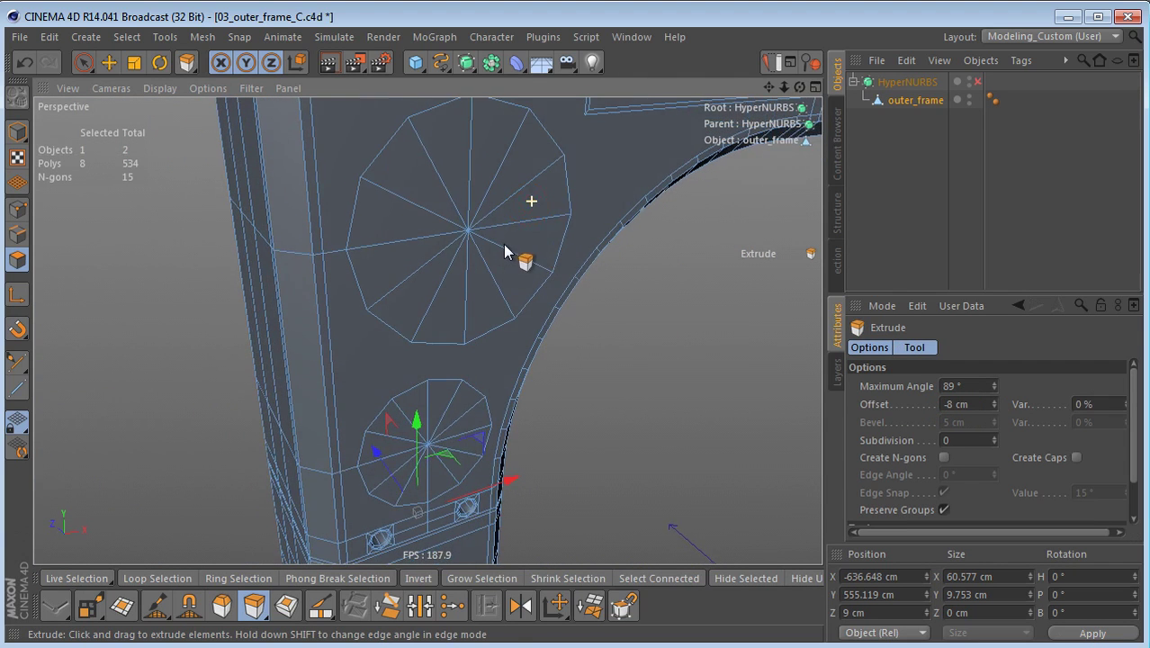
{"action": "key", "text": "space"}
{"action": "mouse_move", "coordinate": [420, 173]}
{"action": "left_mouse_down"}
{"action": "mouse_move", "coordinate": [460, 256]}
{"action": "mouse_move", "coordinate": [466, 174]}
{"action": "left_mouse_up"}
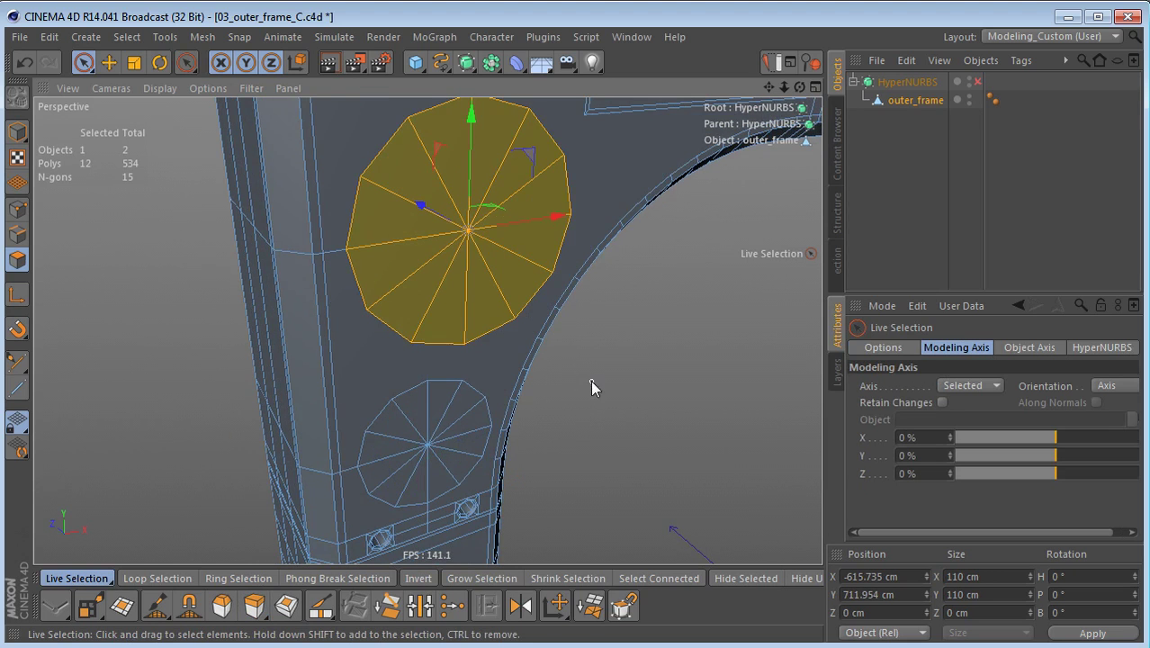
{"action": "middle_click", "coordinate": [595, 427]}
{"action": "middle_click", "coordinate": [596, 428]}
{"action": "key", "text": "s"}
{"action": "key", "text": "e"}
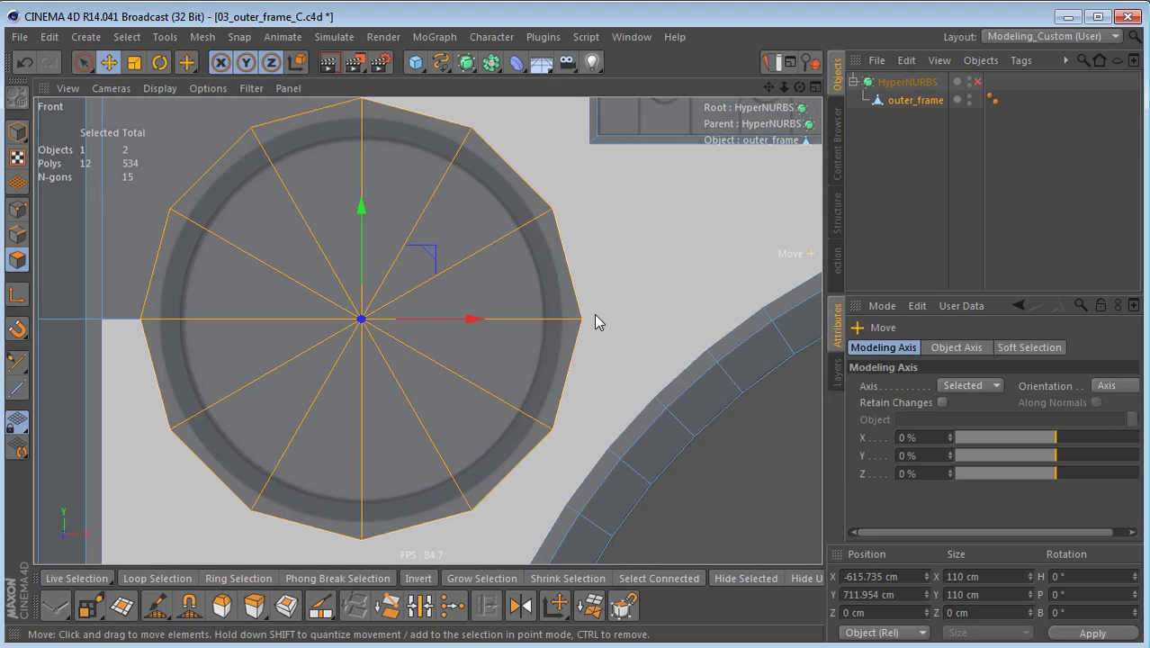
{"action": "key", "text": "i"}
{"action": "left_click_drag", "start_coordinate": [654, 313], "coordinate": [648, 301]}
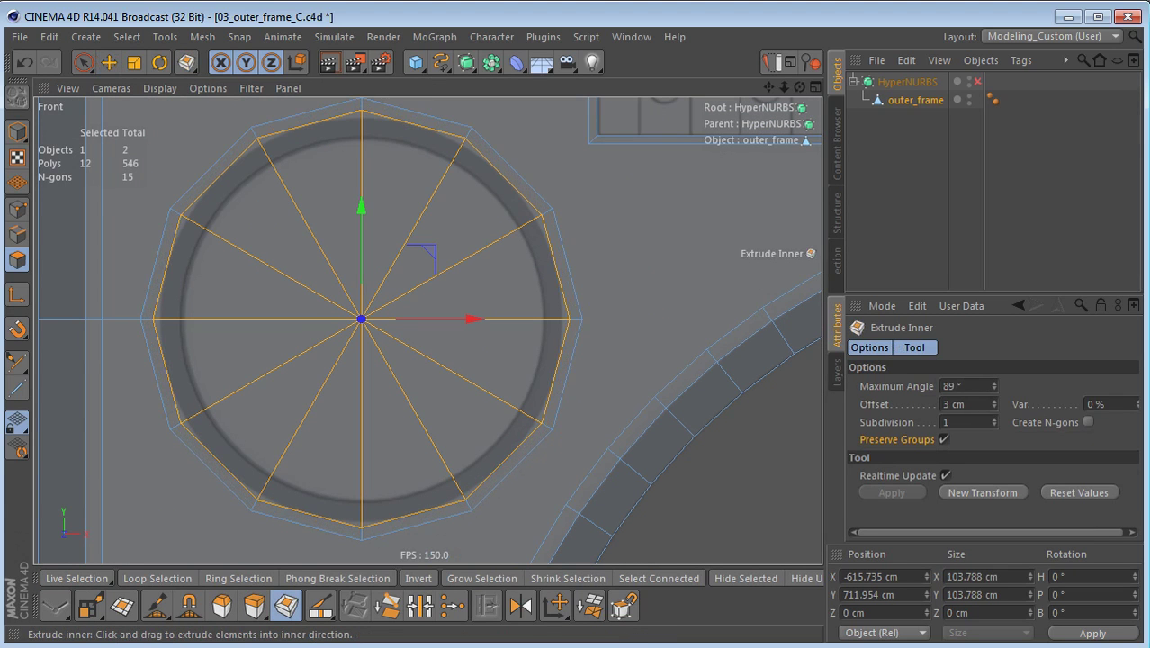
{"action": "left_click", "coordinate": [989, 488]}
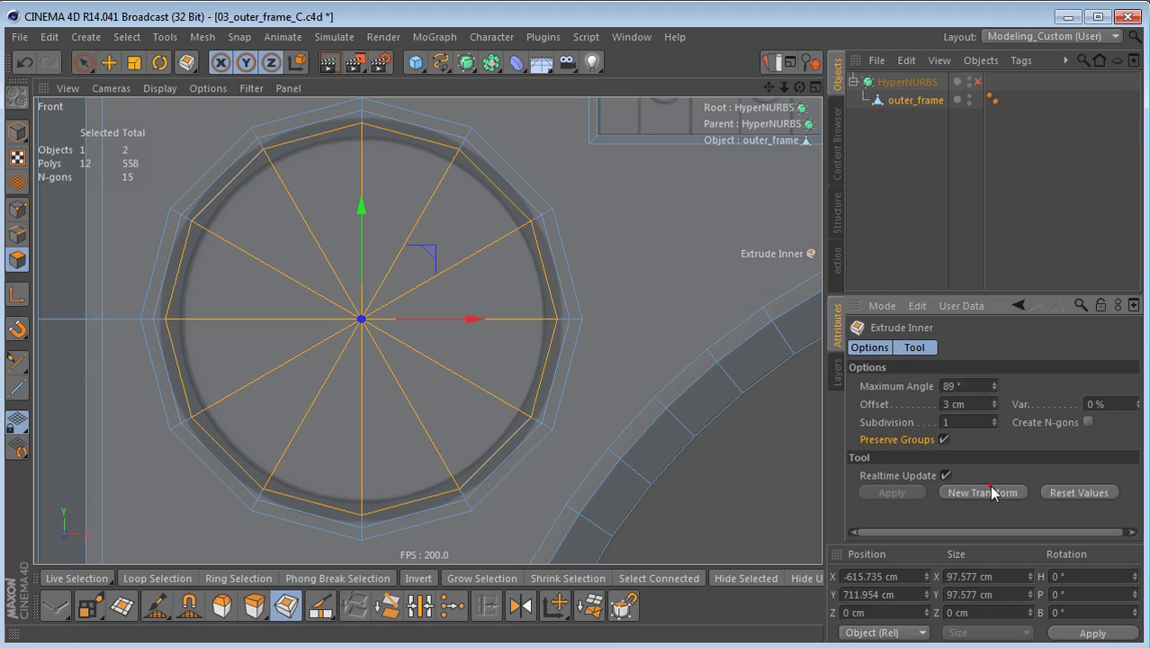
{"action": "left_click", "coordinate": [993, 400]}
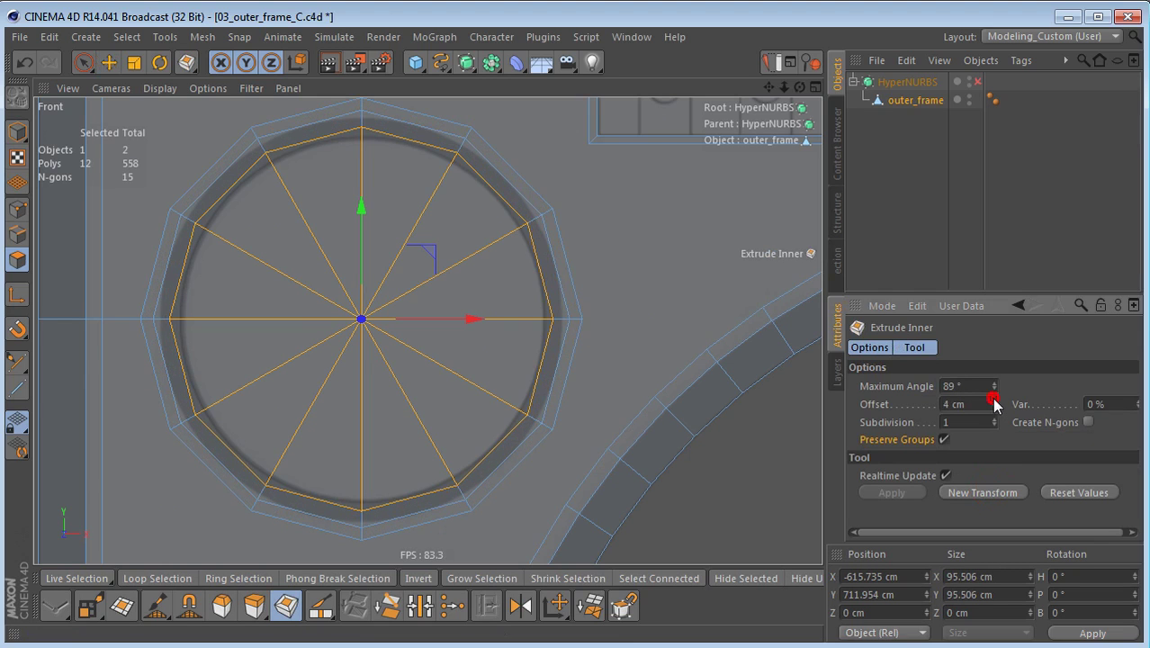
- Set the large circle's second inner extrusion to 4.5 cm and remove the eight diagonal edges inside the circle
{"action": "left_click_drag", "start_coordinate": [993, 400], "coordinate": [993, 387]}
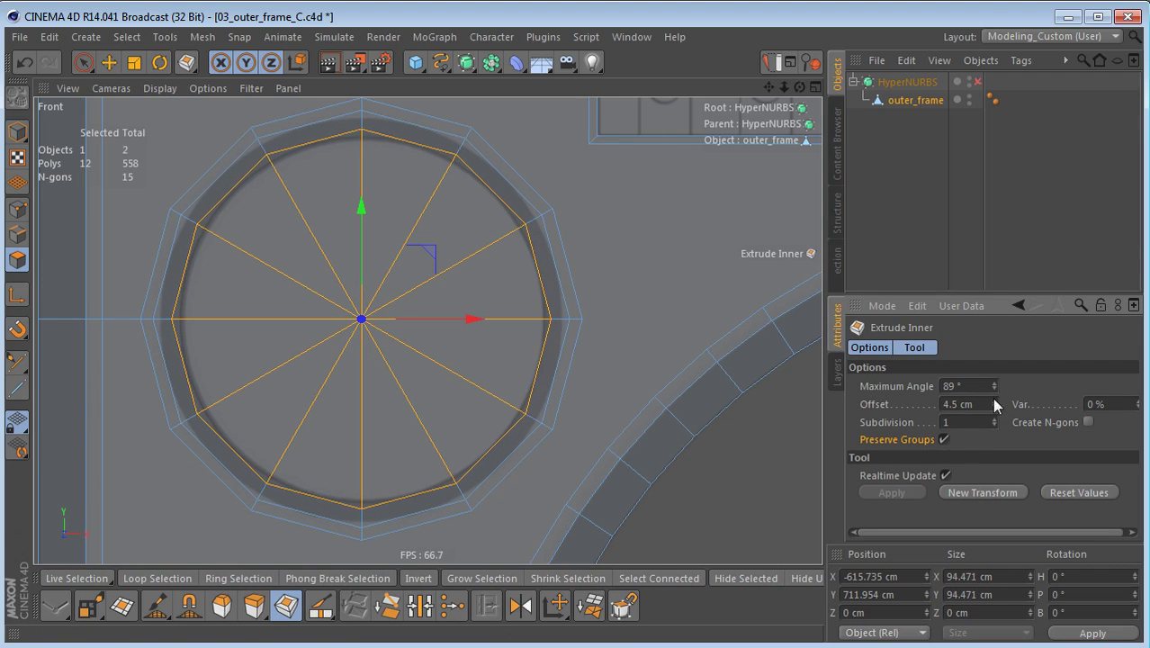
{"action": "middle_click_drag", "start_coordinate": [542, 367], "coordinate": [568, 368], "text": "alt"}
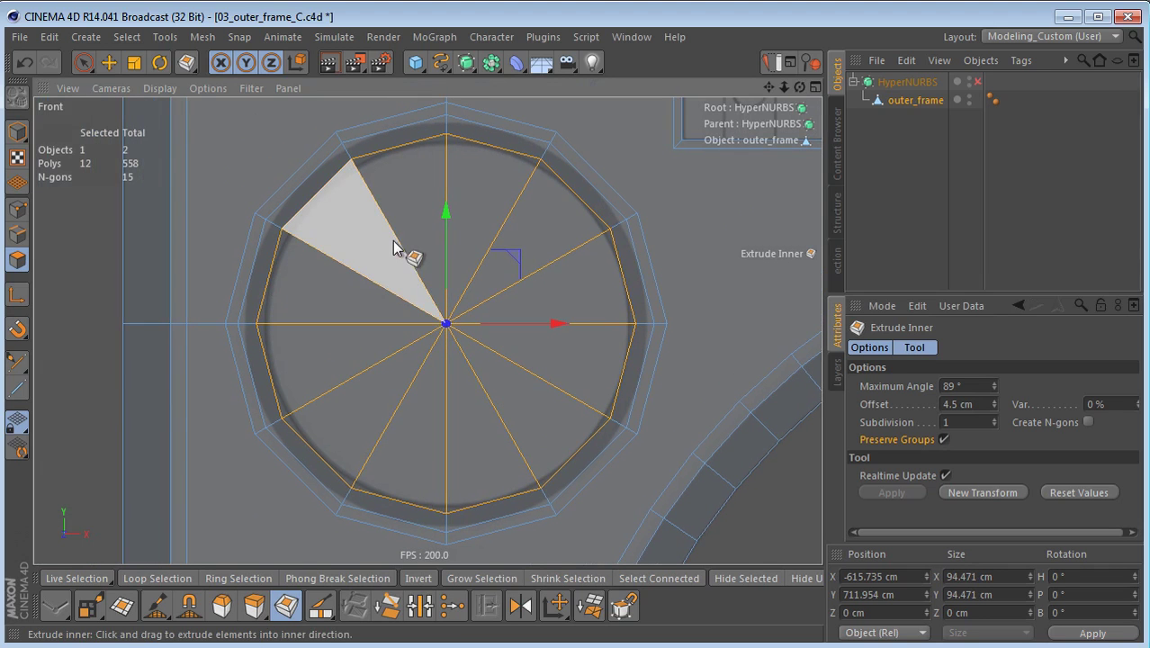
{"action": "key", "text": "Tab"}
{"action": "key", "text": "w"}
{"action": "key", "text": "space"}
{"action": "mouse_move", "coordinate": [369, 254]}
{"action": "left_mouse_down"}
{"action": "mouse_move", "coordinate": [380, 238]}
{"action": "mouse_move", "coordinate": [339, 364]}
{"action": "mouse_move", "coordinate": [411, 421]}
{"action": "left_mouse_up"}
{"action": "mouse_move", "coordinate": [491, 417]}
{"action": "left_mouse_down", "text": "shift"}
{"action": "mouse_move", "coordinate": [511, 318]}
{"action": "mouse_move", "coordinate": [501, 235]}
{"action": "mouse_move", "coordinate": [519, 300]}
{"action": "left_mouse_up", "text": "shift"}
{"action": "key", "text": "Delete"}
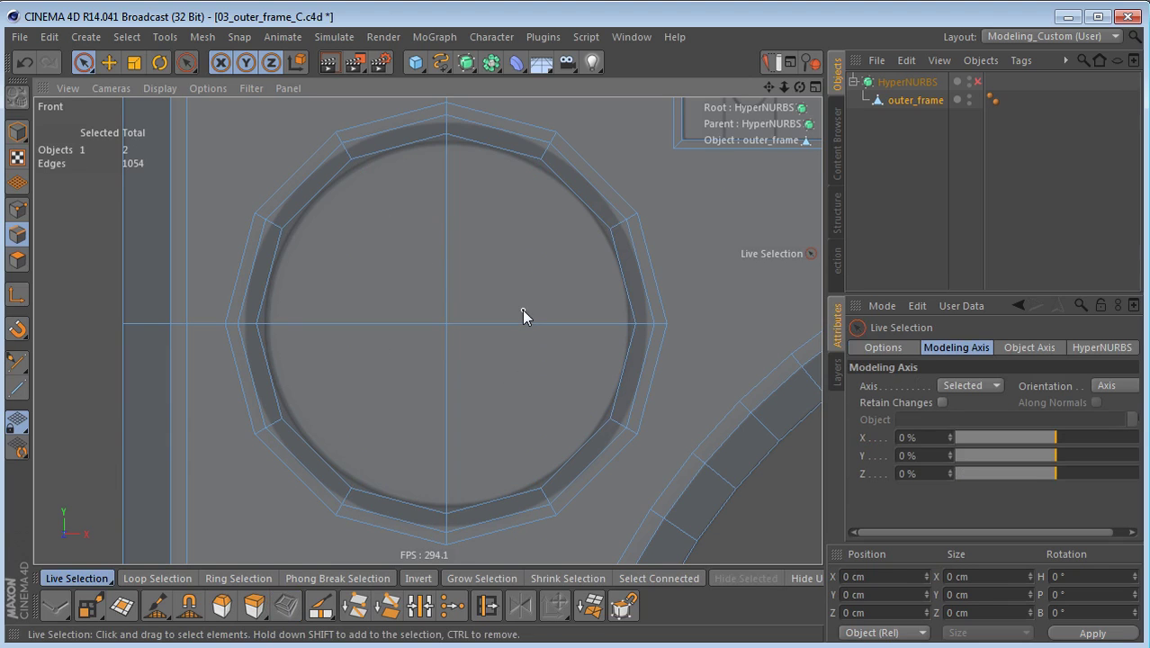
- Cut two horizontal edges across the large circle with the Knife in Line mode, joining its opposite corner points above and below centre
{"action": "key", "text": "k"}
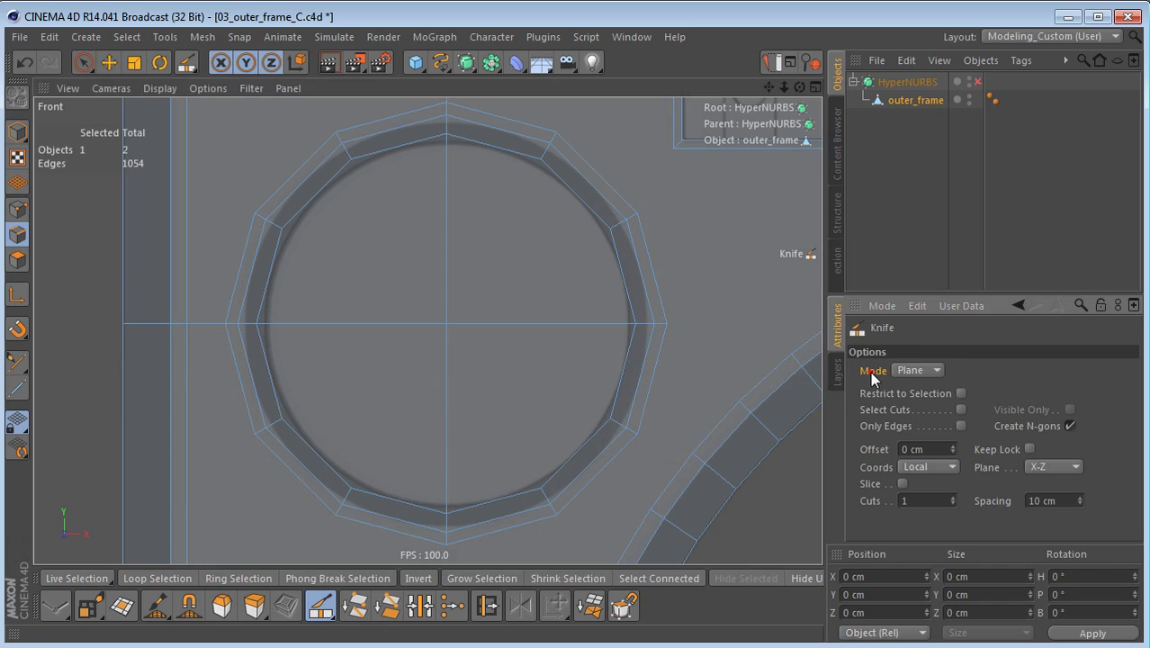
{"action": "left_click", "coordinate": [916, 370]}
{"action": "left_click", "coordinate": [913, 387]}
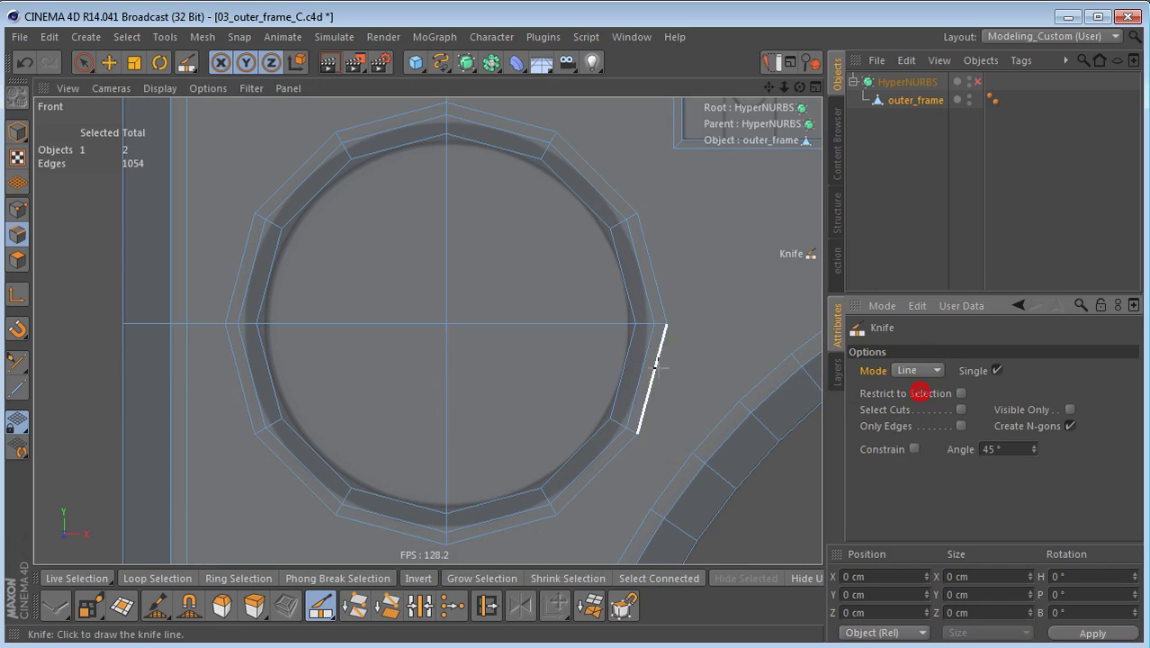
{"action": "left_click_drag", "start_coordinate": [284, 235], "coordinate": [609, 230]}
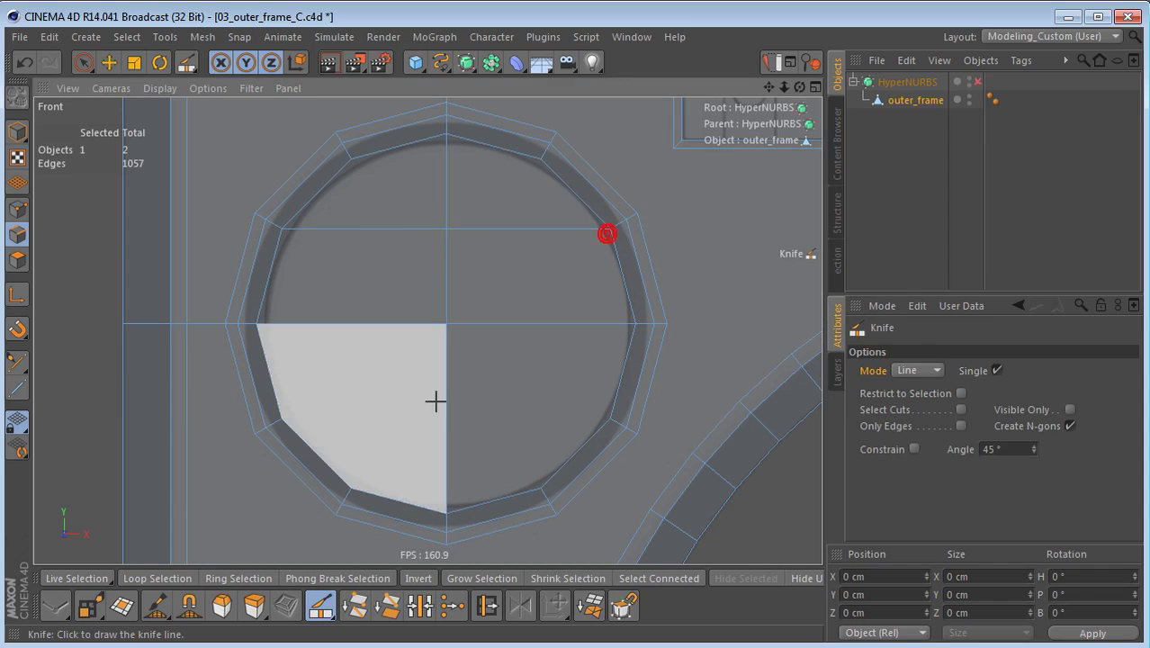
{"action": "left_click_drag", "start_coordinate": [284, 416], "coordinate": [608, 416]}
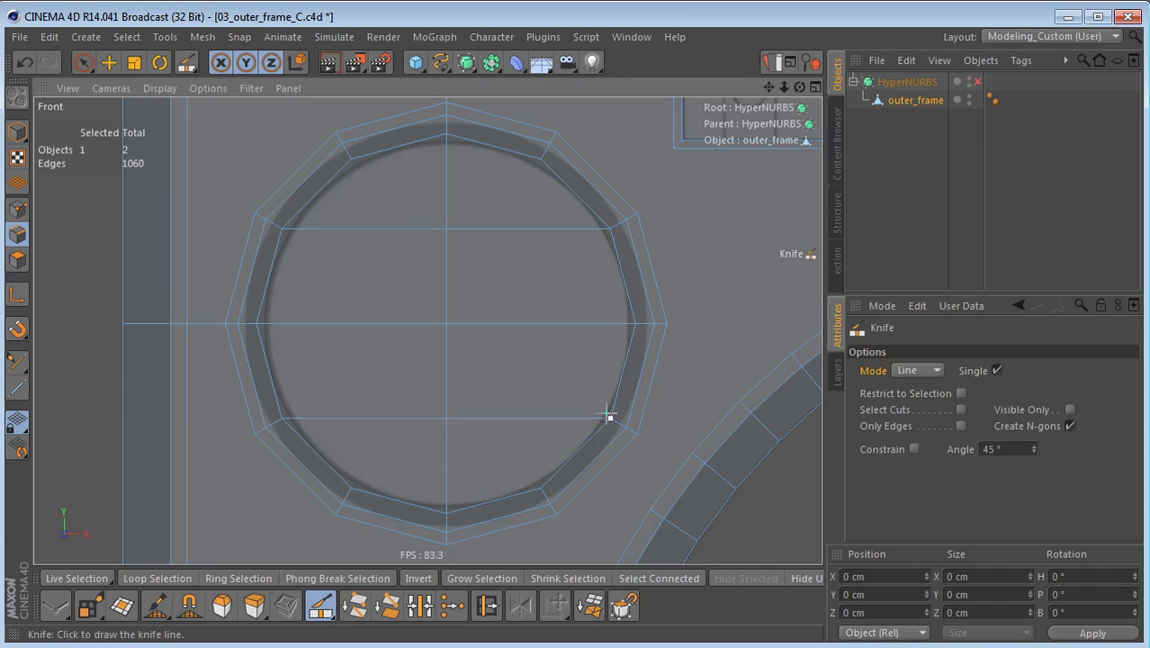
{"action": "key", "text": "Return"}
- Push the large circle's inner polygons back in the perspective view and set their Z position to 5 cm
{"action": "middle_click", "coordinate": [515, 377]}
{"action": "middle_click", "coordinate": [329, 326]}
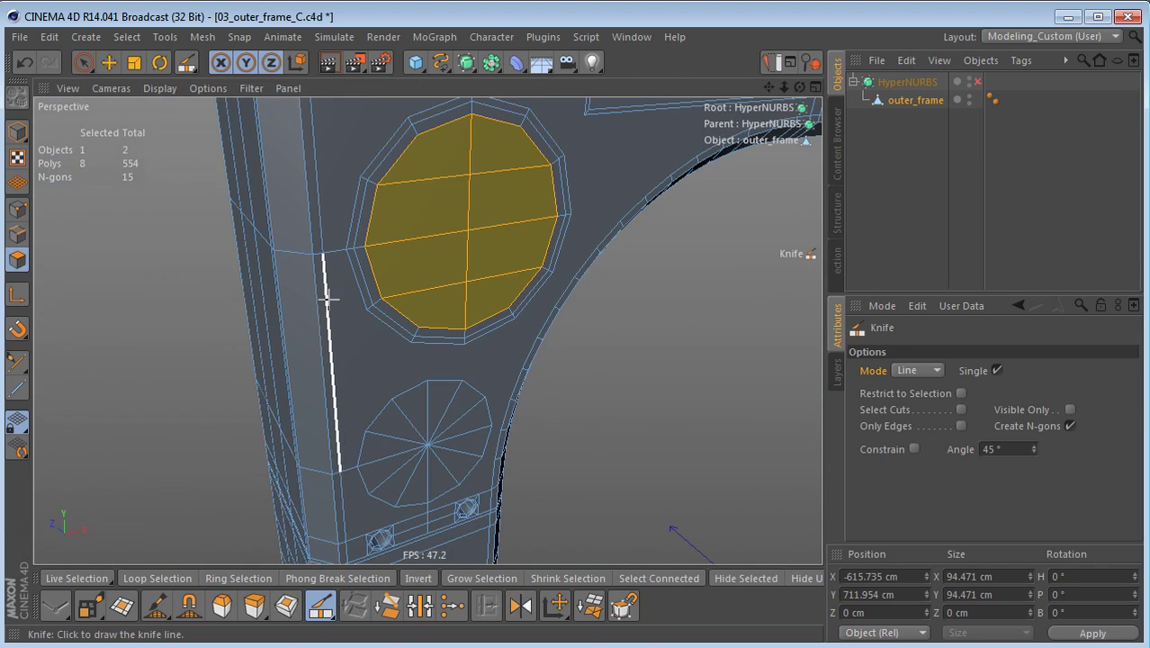
{"action": "key", "text": "s"}
{"action": "key", "text": "e"}
{"action": "left_click_drag", "start_coordinate": [368, 302], "coordinate": [364, 295]}
{"action": "left_click_drag", "start_coordinate": [901, 612], "coordinate": [851, 611]}
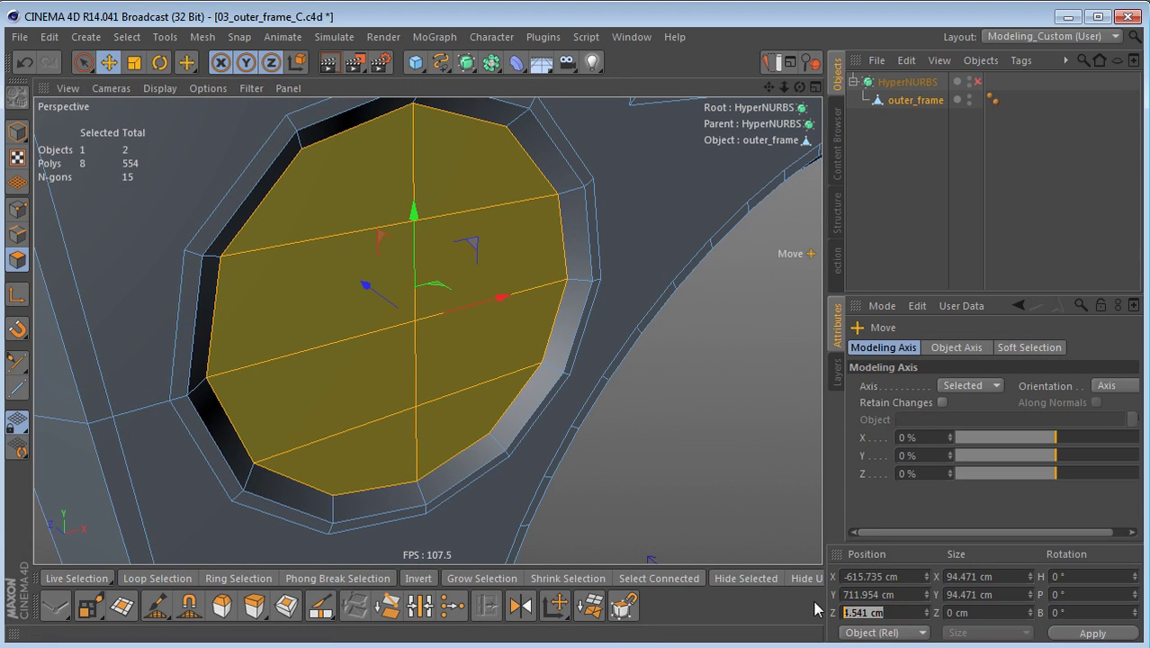
{"action": "type", "text": "5"}
{"action": "left_click", "coordinate": [1106, 631]}
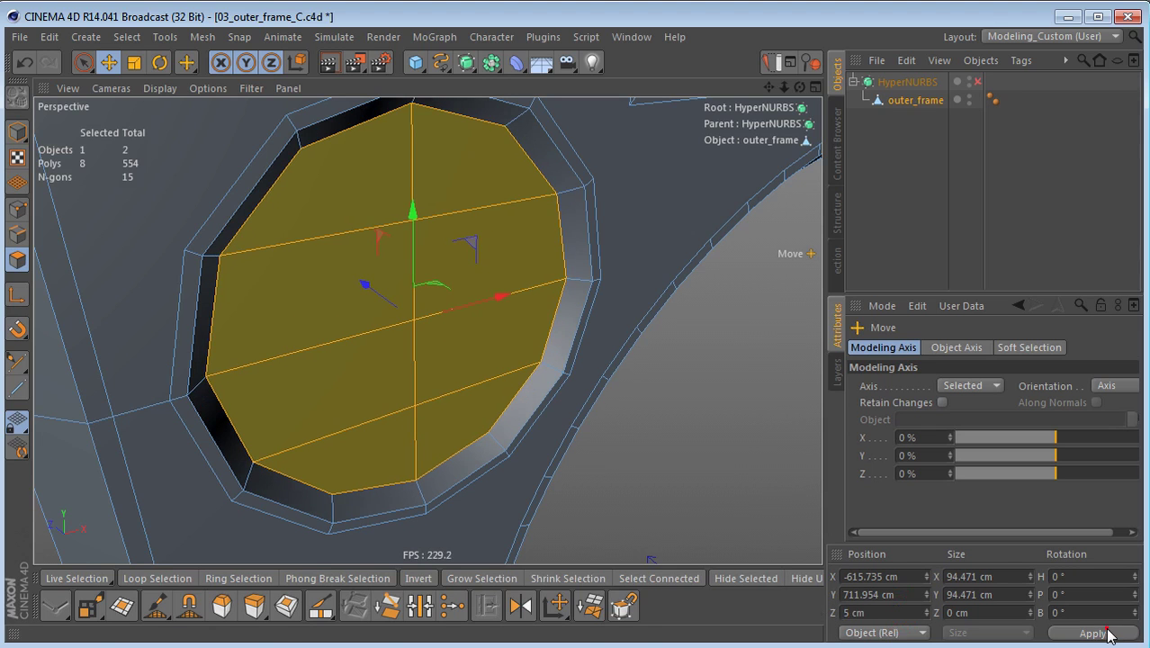
- Extrude the large circle's inner polygons with an offset of -40 cm
{"action": "left_click_drag", "start_coordinate": [632, 347], "coordinate": [544, 369], "text": "alt"}
{"action": "key", "text": "d"}
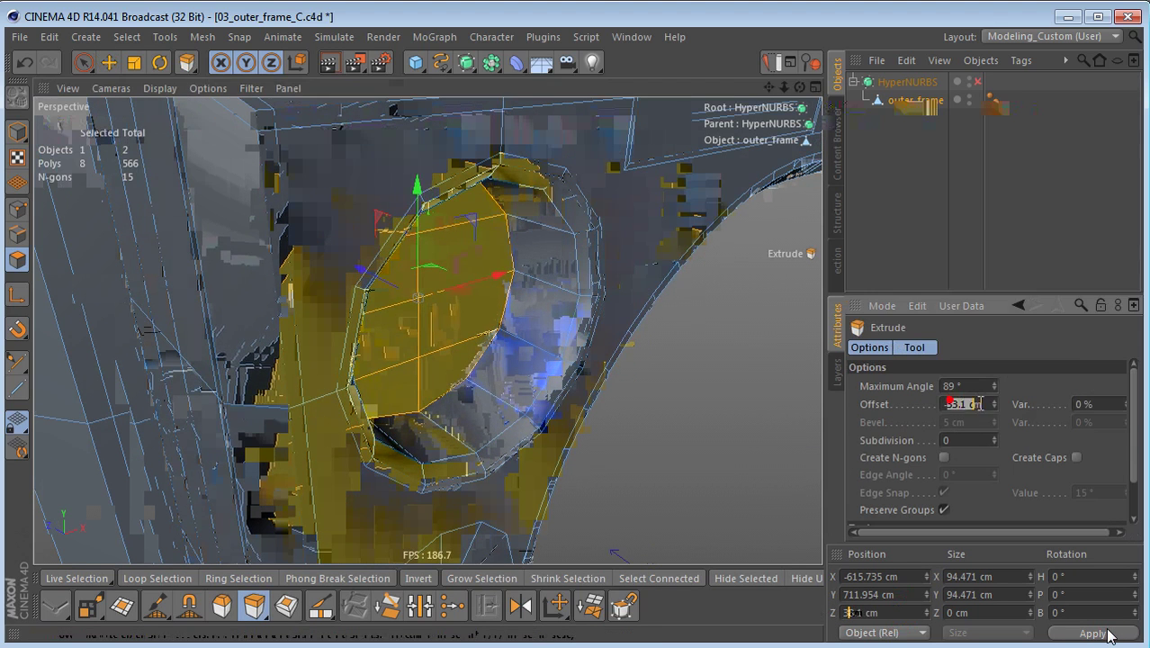
{"action": "double_click", "coordinate": [953, 403]}
{"action": "type", "text": "-40"}
{"action": "key", "text": "Return"}
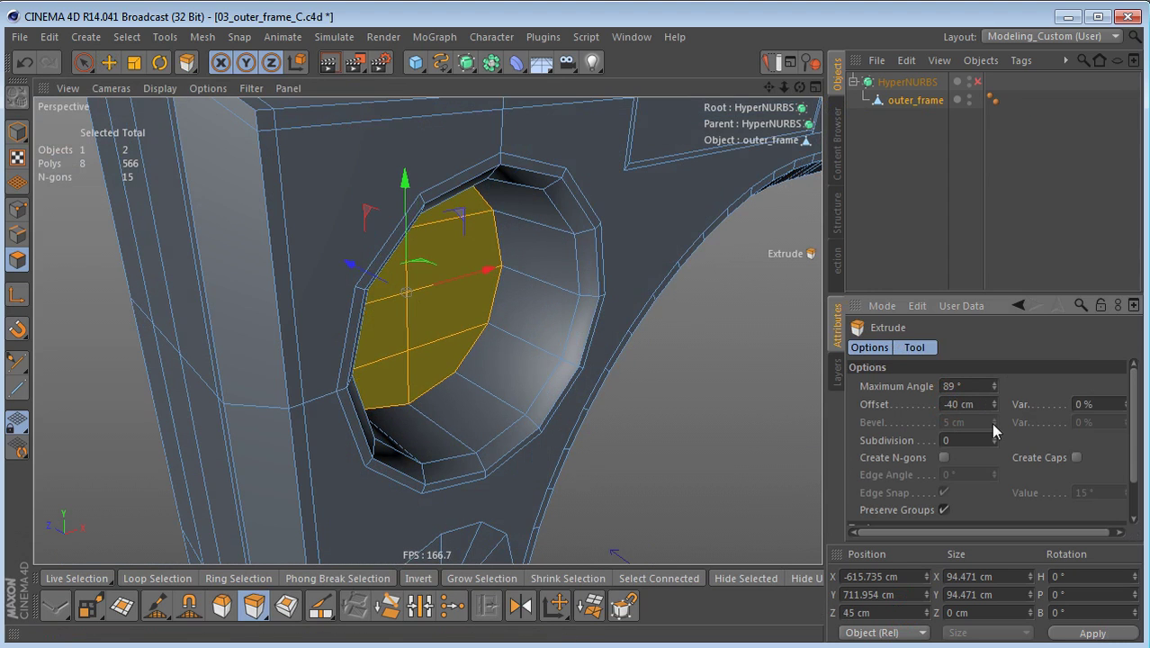
- Select the twelve polygons of the smaller circle below the large recess and inner-extrude them by 2 cm
{"action": "scroll", "coordinate": [418, 135], "scroll_direction": "down", "scroll_amount": 6}
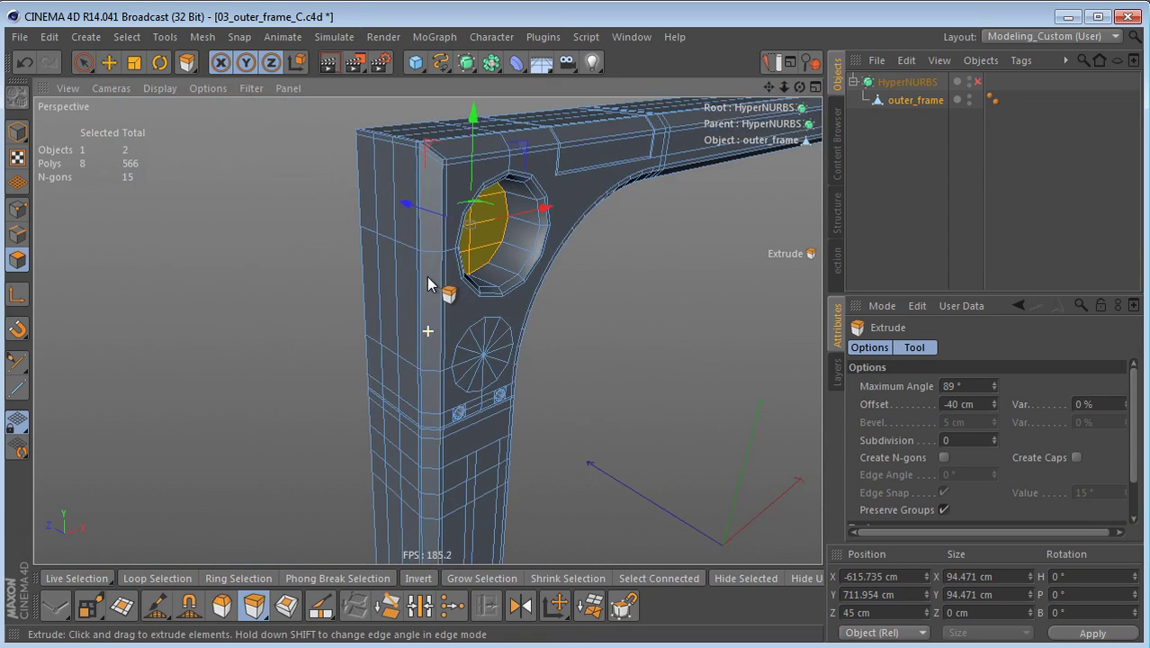
{"action": "scroll", "coordinate": [444, 308], "scroll_direction": "up", "scroll_amount": 5}
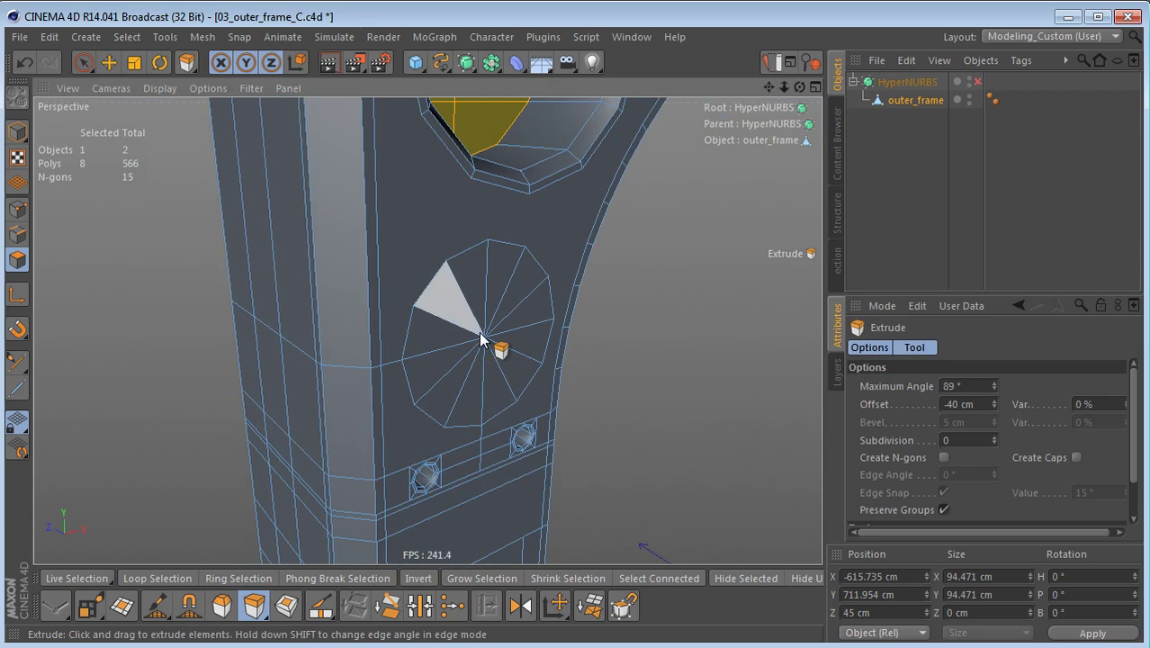
{"action": "key", "text": "l"}
{"action": "mouse_move", "coordinate": [469, 315]}
{"action": "left_mouse_down"}
{"action": "mouse_move", "coordinate": [511, 318]}
{"action": "mouse_move", "coordinate": [482, 318]}
{"action": "mouse_move", "coordinate": [601, 455]}
{"action": "left_mouse_up"}
{"action": "middle_click", "coordinate": [647, 425]}
{"action": "middle_click", "coordinate": [646, 425]}
{"action": "key", "text": "s"}
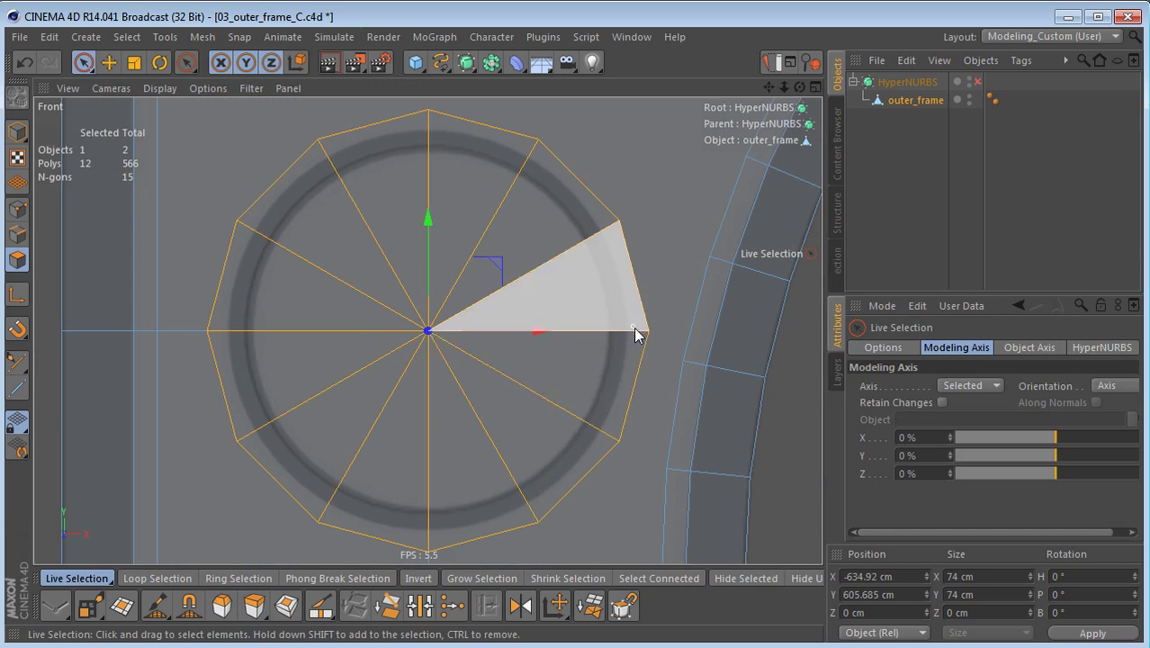
{"action": "middle_click_drag", "start_coordinate": [636, 328], "coordinate": [547, 349], "text": "alt"}
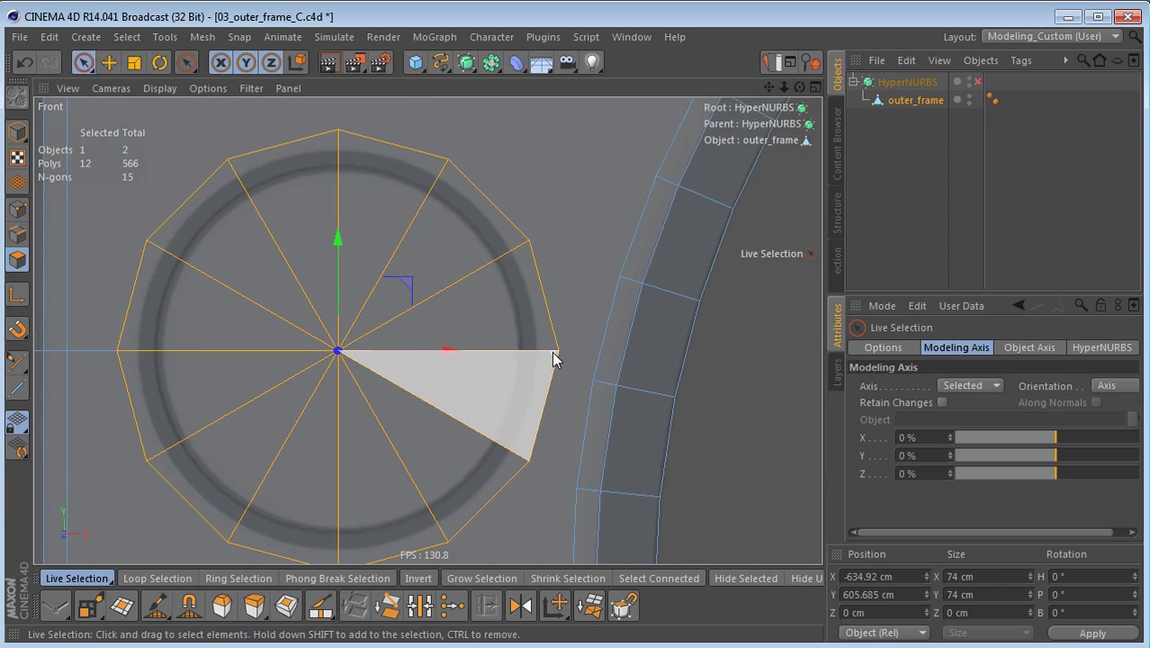
{"action": "key", "text": "i"}
{"action": "mouse_move", "coordinate": [629, 369]}
{"action": "left_mouse_down"}
{"action": "mouse_move", "coordinate": [644, 368]}
{"action": "mouse_move", "coordinate": [623, 377]}
{"action": "left_mouse_up"}
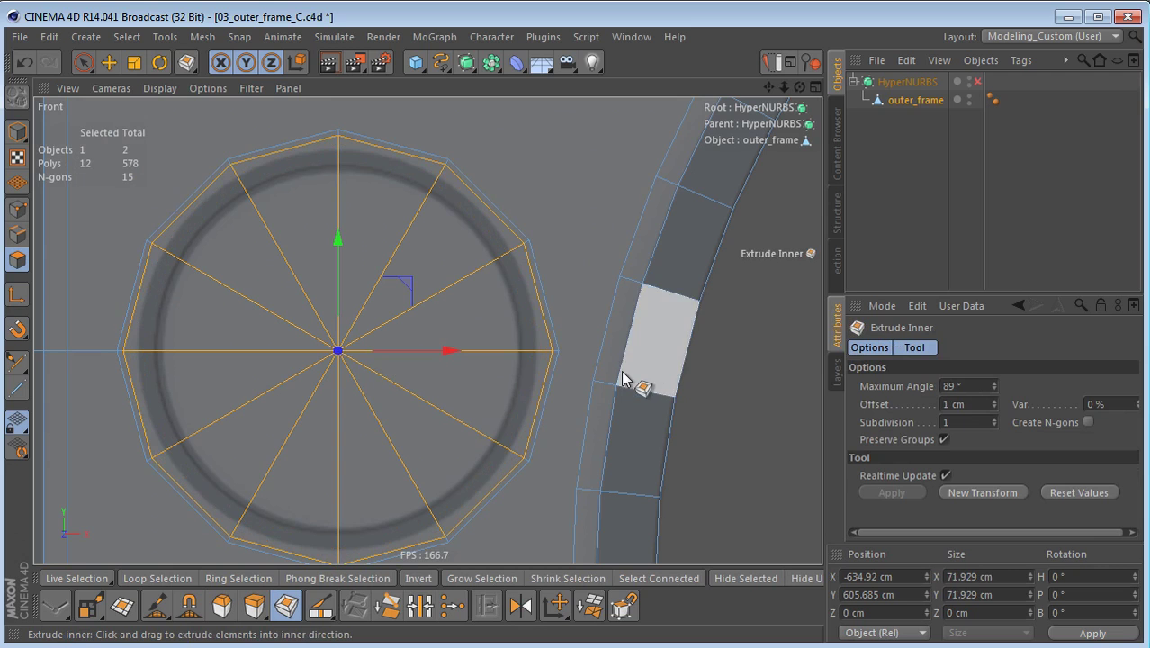
{"action": "mouse_move", "coordinate": [993, 402]}
{"action": "left_mouse_down"}
{"action": "mouse_move", "coordinate": [993, 385]}
{"action": "mouse_move", "coordinate": [993, 401]}
{"action": "left_mouse_up"}
{"action": "left_click", "coordinate": [993, 409]}
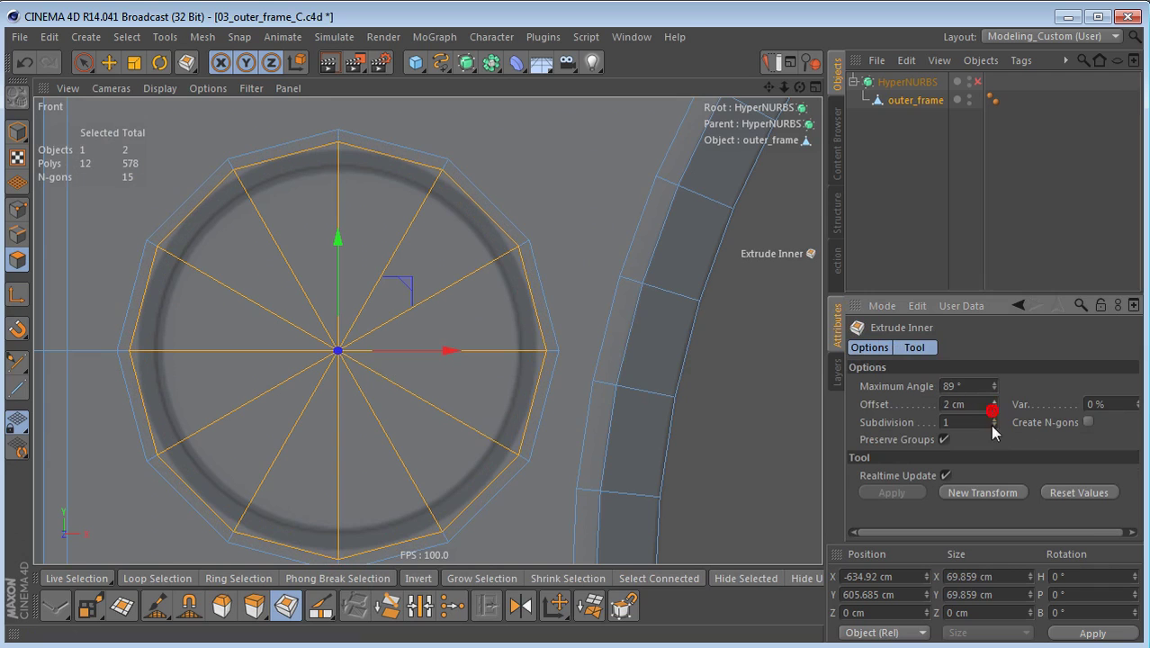
- Add a second inner extrusion of 3.5 cm to the smaller circle and remove the eight diagonal edges inside it
{"action": "left_click", "coordinate": [971, 493]}
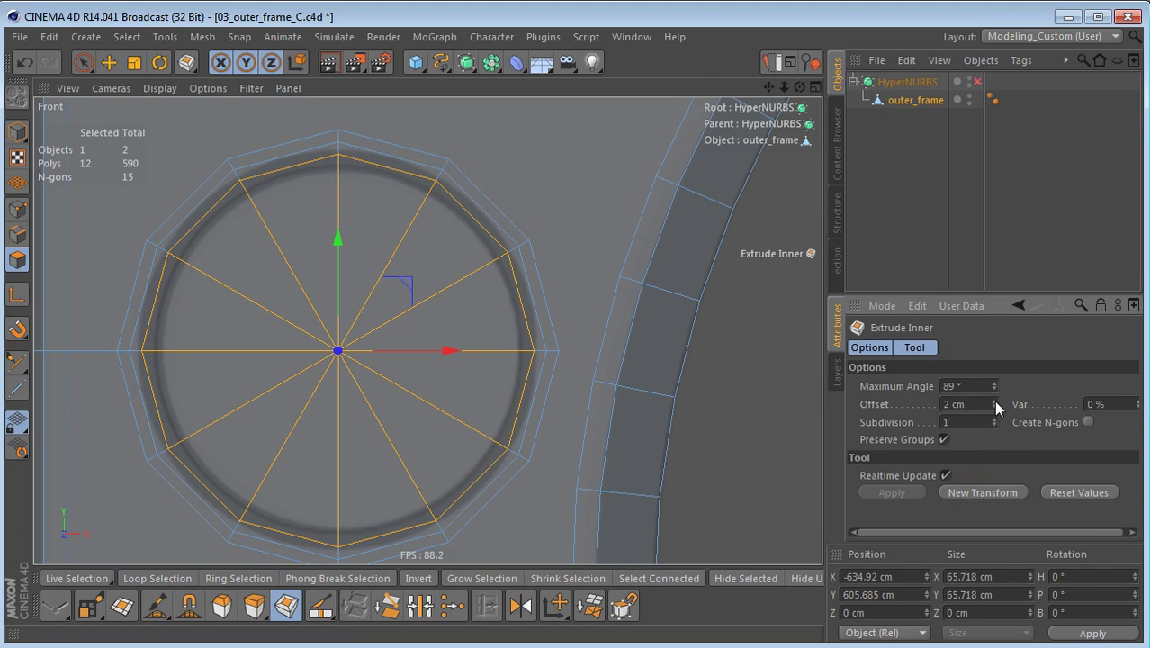
{"action": "left_click_drag", "start_coordinate": [993, 401], "coordinate": [993, 383]}
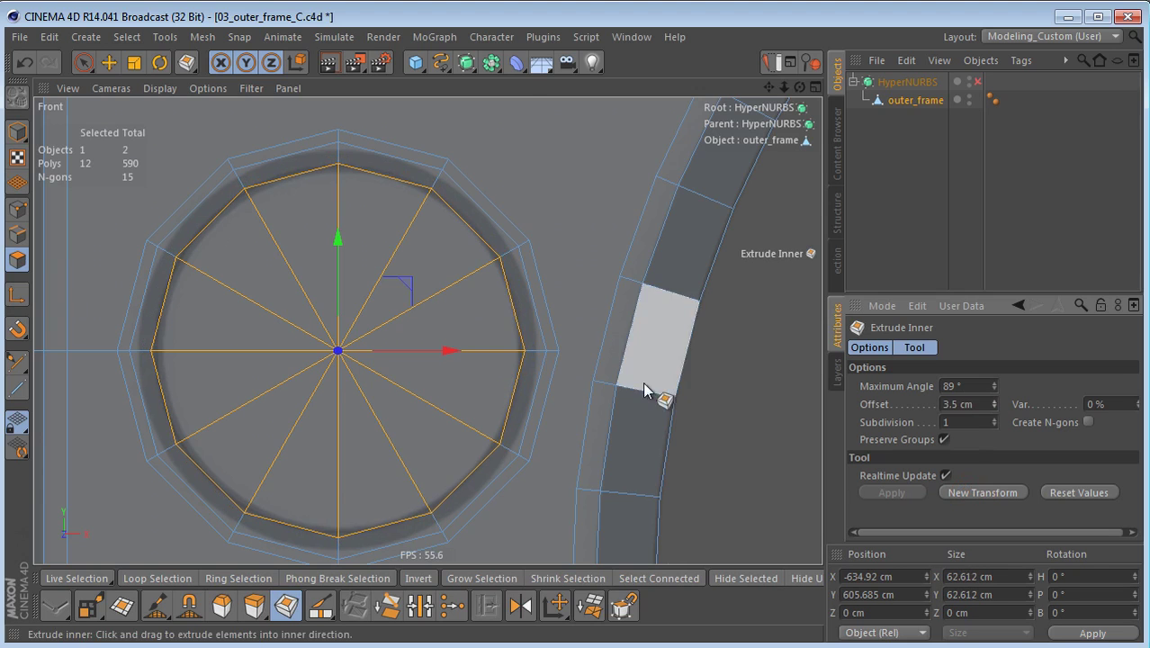
{"action": "middle_click_drag", "start_coordinate": [636, 386], "coordinate": [705, 388], "text": "alt"}
{"action": "key", "text": "Return"}
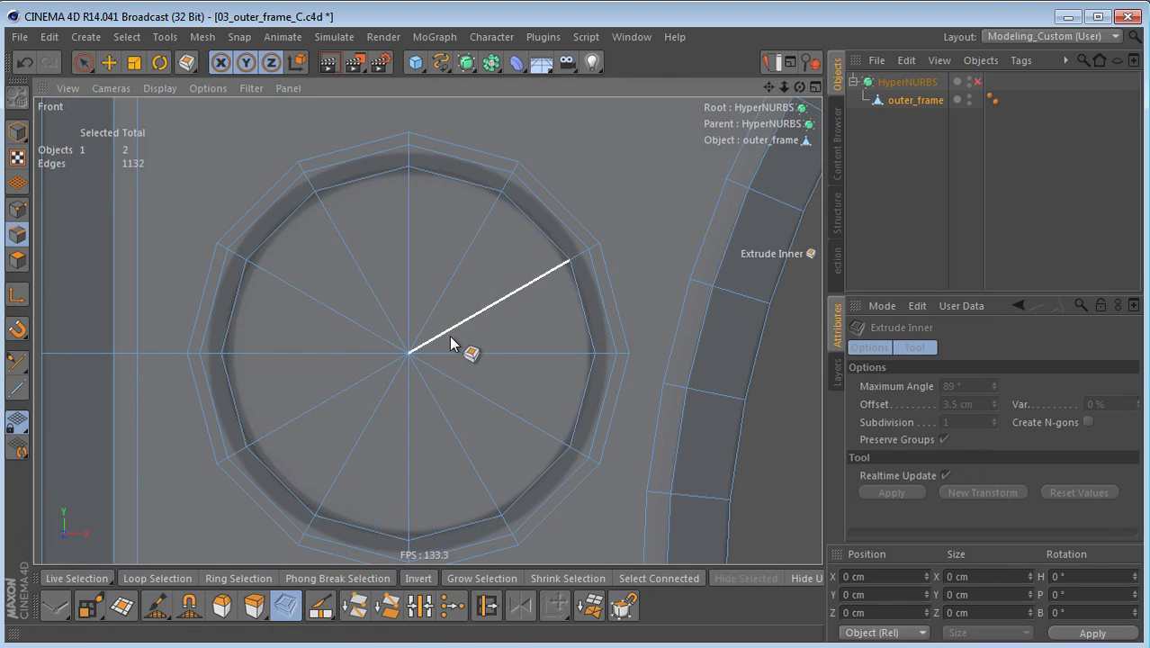
{"action": "key", "text": "space"}
{"action": "mouse_move", "coordinate": [354, 257]}
{"action": "left_mouse_down"}
{"action": "mouse_move", "coordinate": [325, 335]}
{"action": "mouse_move", "coordinate": [332, 419]}
{"action": "mouse_move", "coordinate": [398, 463]}
{"action": "mouse_move", "coordinate": [521, 398]}
{"action": "mouse_move", "coordinate": [449, 287]}
{"action": "mouse_move", "coordinate": [506, 291]}
{"action": "left_mouse_up"}
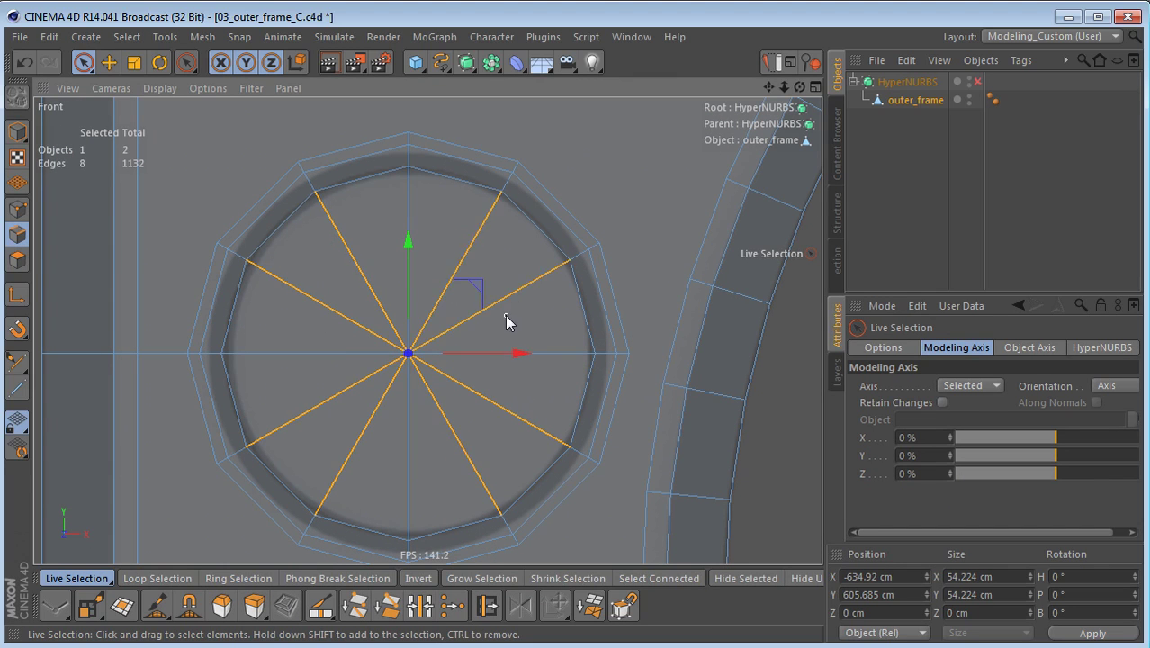
{"action": "key", "text": "Delete"}
- Cut two horizontal edges across the smaller circle with the Knife, joining its opposite corner points above and below centre
{"action": "key", "text": "k"}
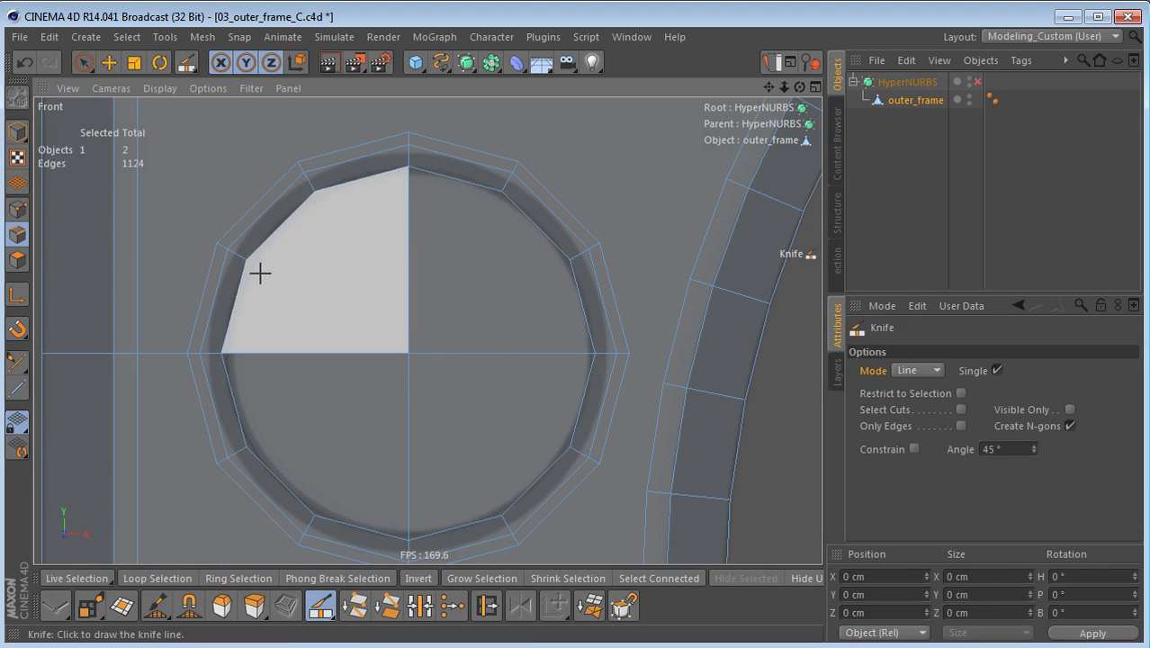
{"action": "left_click_drag", "start_coordinate": [253, 262], "coordinate": [571, 260]}
{"action": "left_click_drag", "start_coordinate": [247, 448], "coordinate": [563, 441]}
{"action": "key", "text": "Return"}
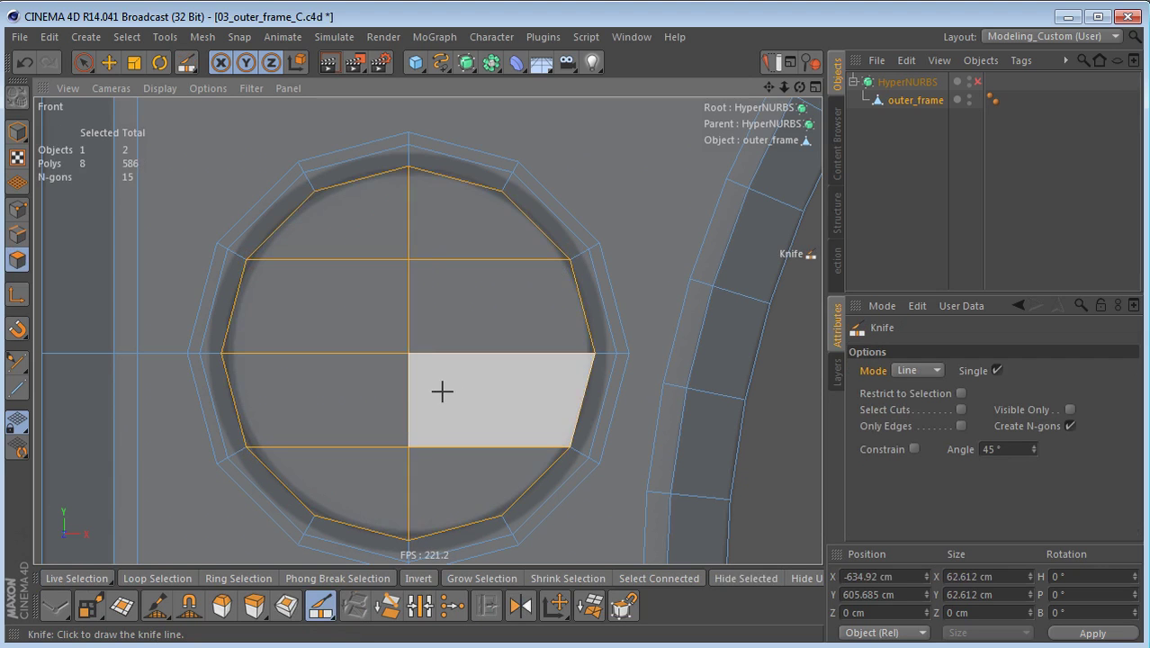
- Push the smaller circle's inner polygons back in the perspective view and set their Z position to 4 cm
{"action": "middle_click", "coordinate": [442, 391]}
{"action": "middle_click", "coordinate": [303, 251]}
{"action": "key", "text": "s"}
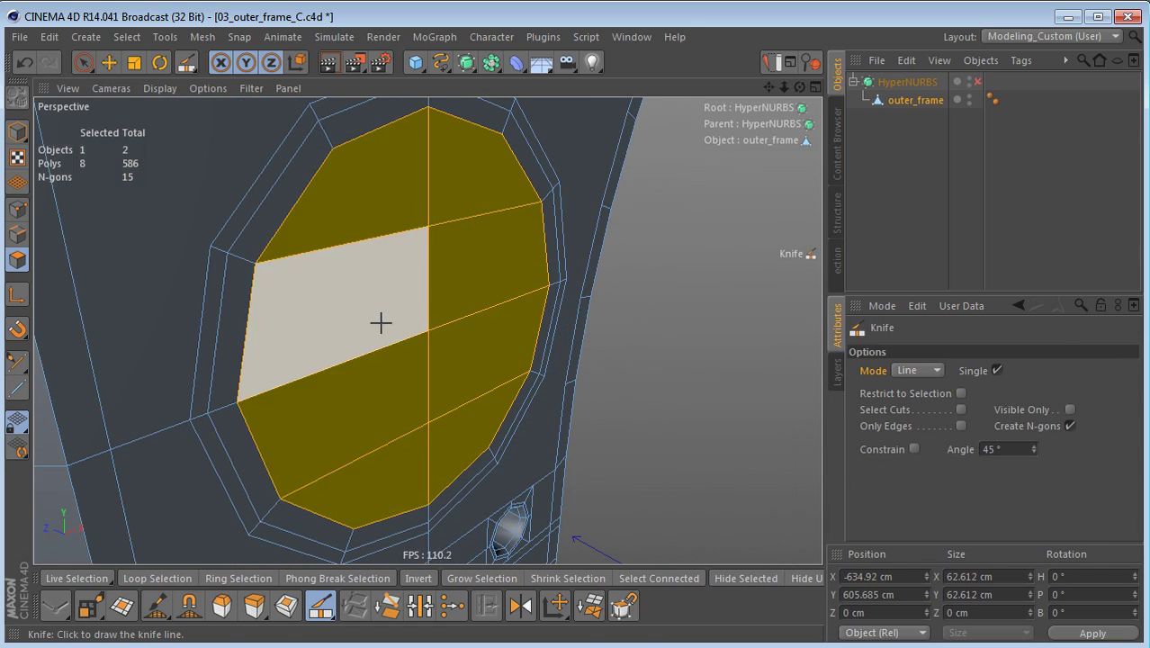
{"action": "key", "text": "e"}
{"action": "left_click_drag", "start_coordinate": [355, 307], "coordinate": [338, 304]}
{"action": "left_click", "coordinate": [868, 612]}
{"action": "type", "text": "4"}
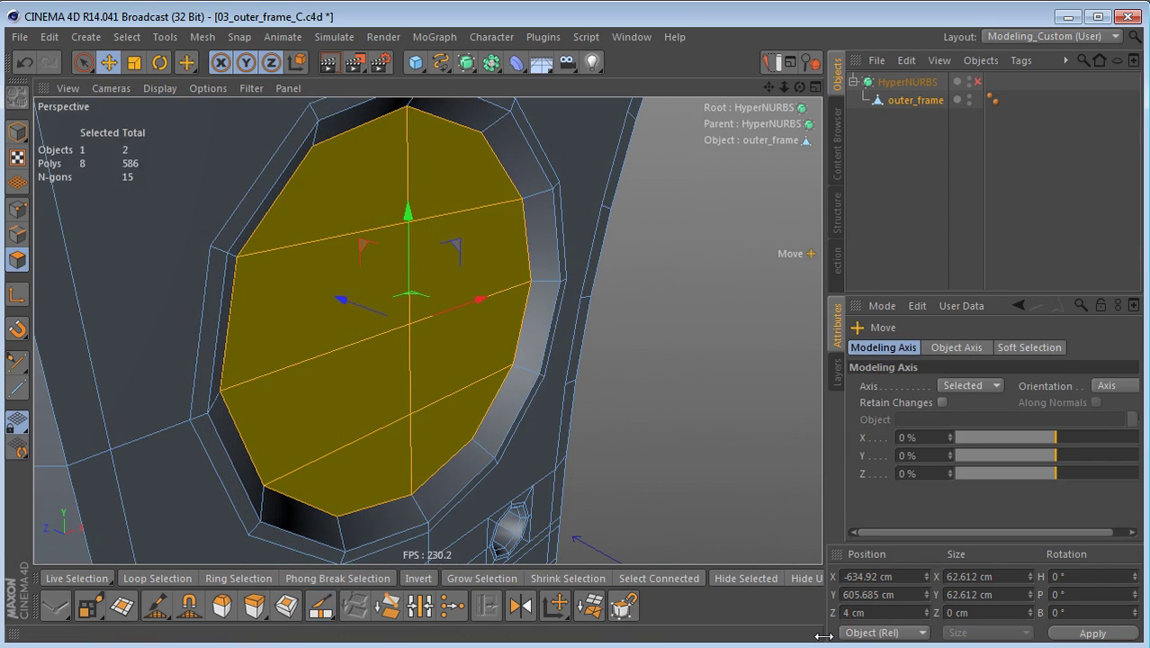
- Extrude the smaller circle's inner polygons inward with an offset of about -17.8 cm
{"action": "scroll", "coordinate": [585, 244], "scroll_direction": "down", "scroll_amount": 8}
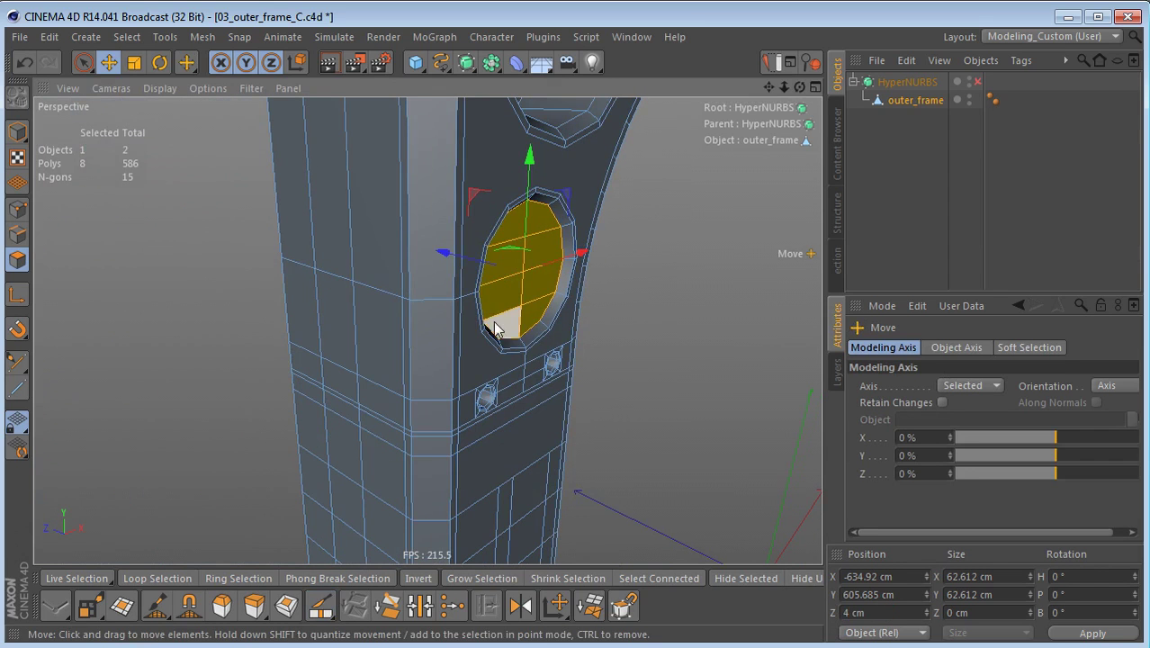
{"action": "key", "text": "d"}
{"action": "left_click_drag", "start_coordinate": [587, 345], "coordinate": [475, 409]}
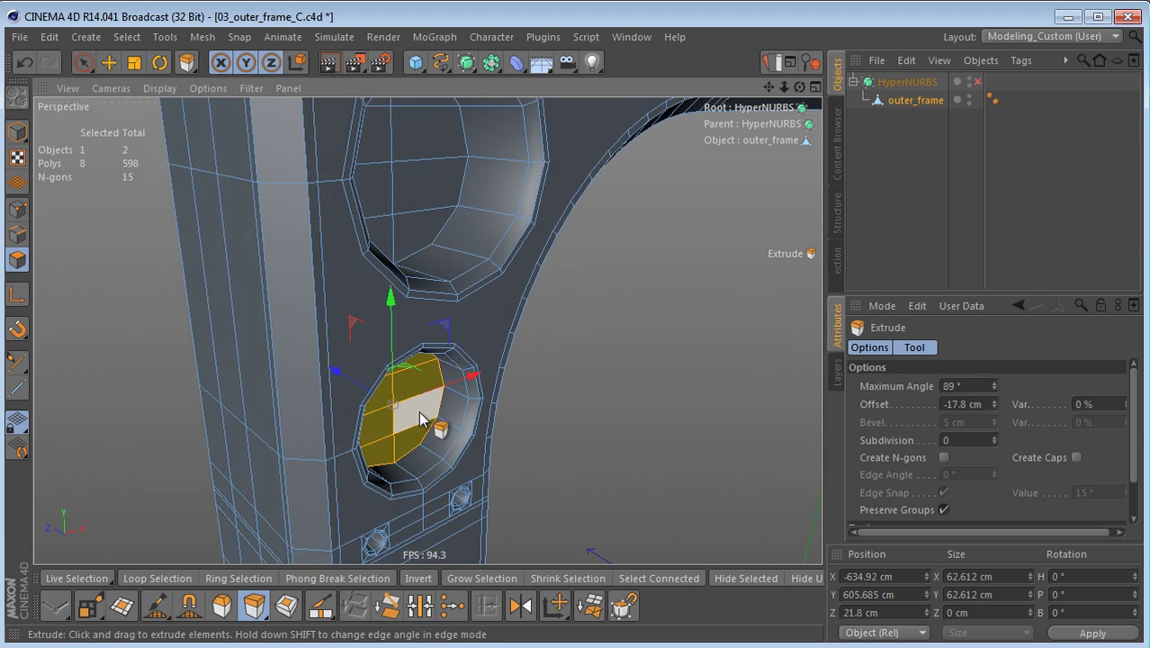
- Move the modeling axis of the selected polygons onto a back polygon of the large circular recess
{"action": "left_click_drag", "start_coordinate": [438, 198], "coordinate": [483, 329], "text": "alt"}
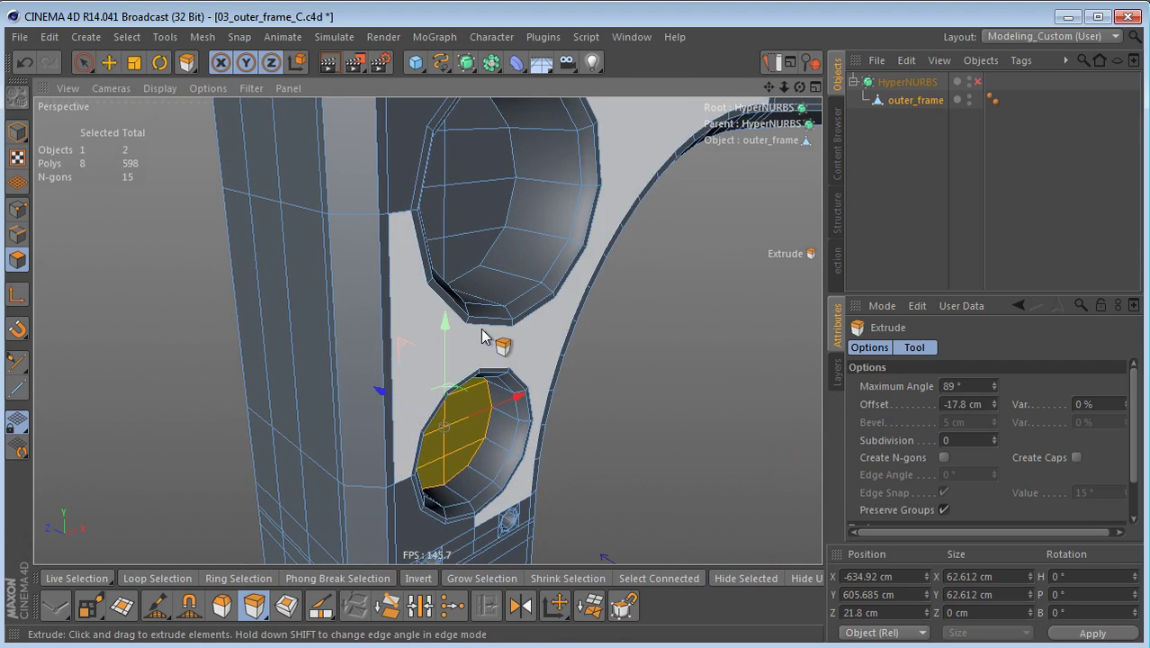
{"action": "key", "text": "t"}
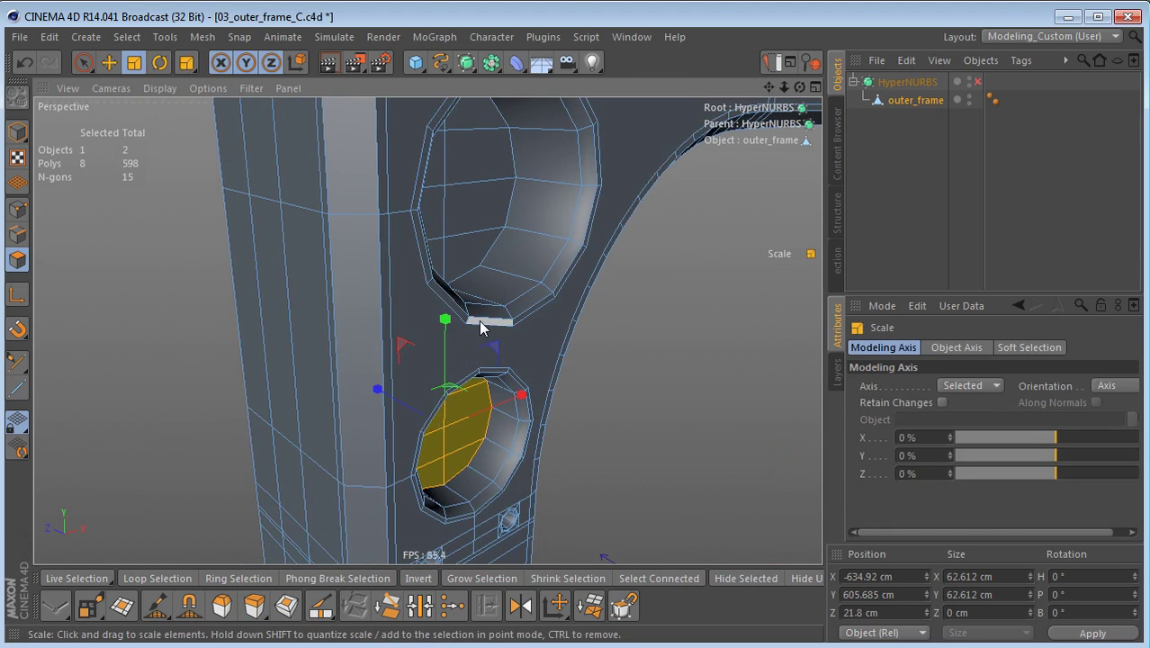
{"action": "key", "text": "l"}
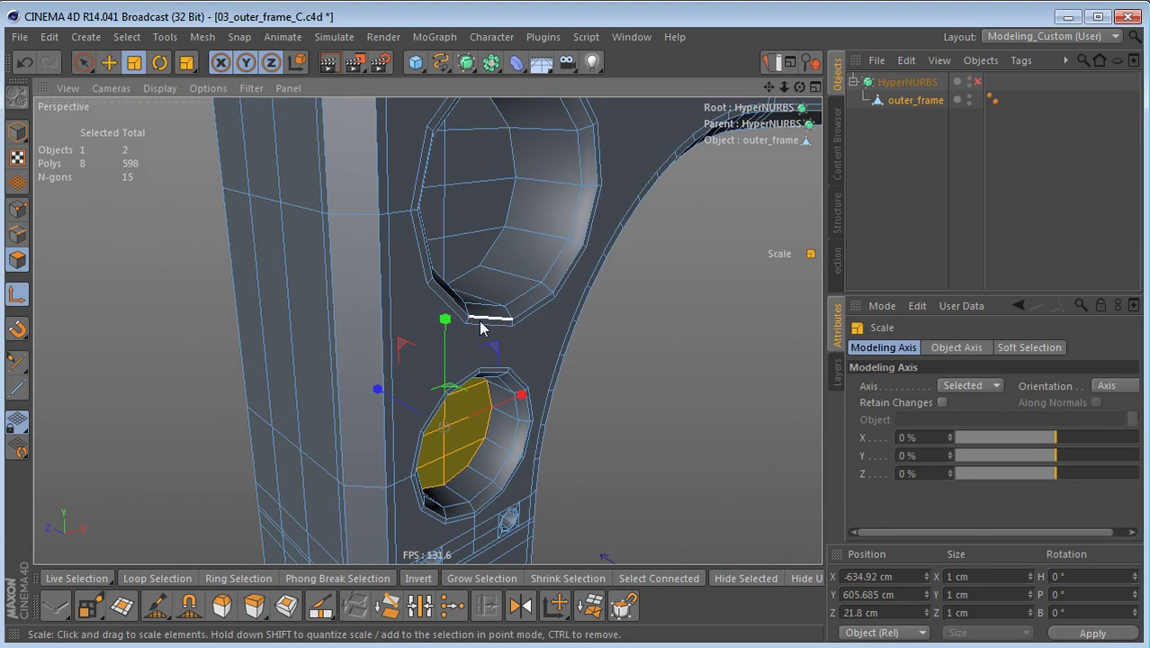
{"action": "left_click", "coordinate": [485, 200]}
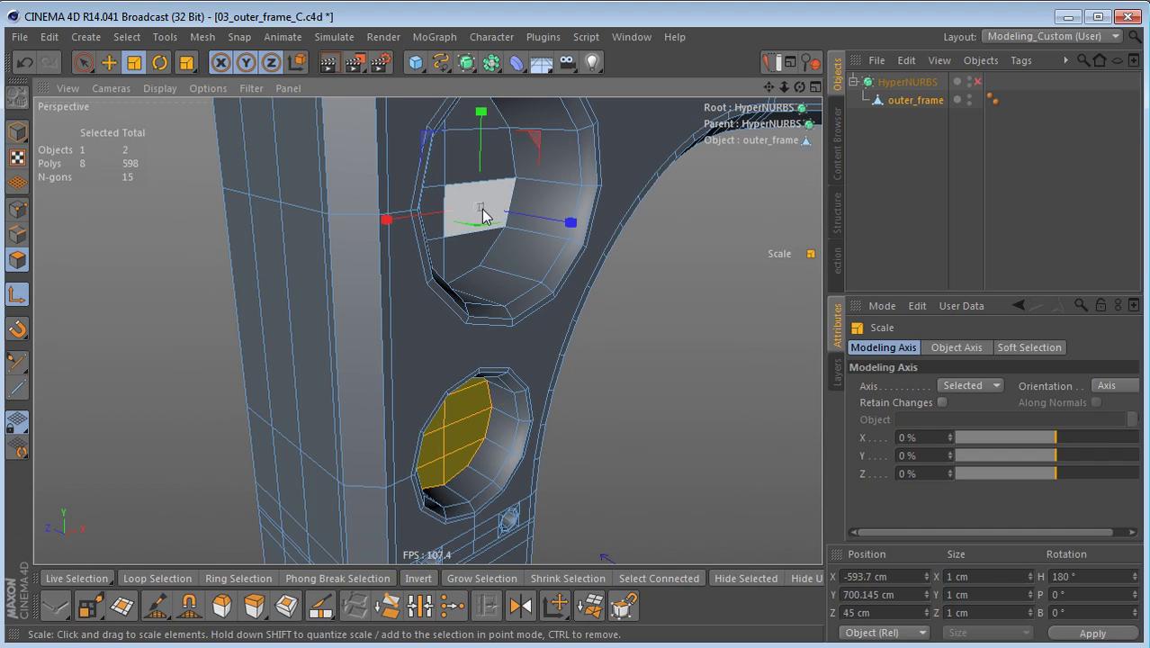
{"action": "key", "text": "l"}
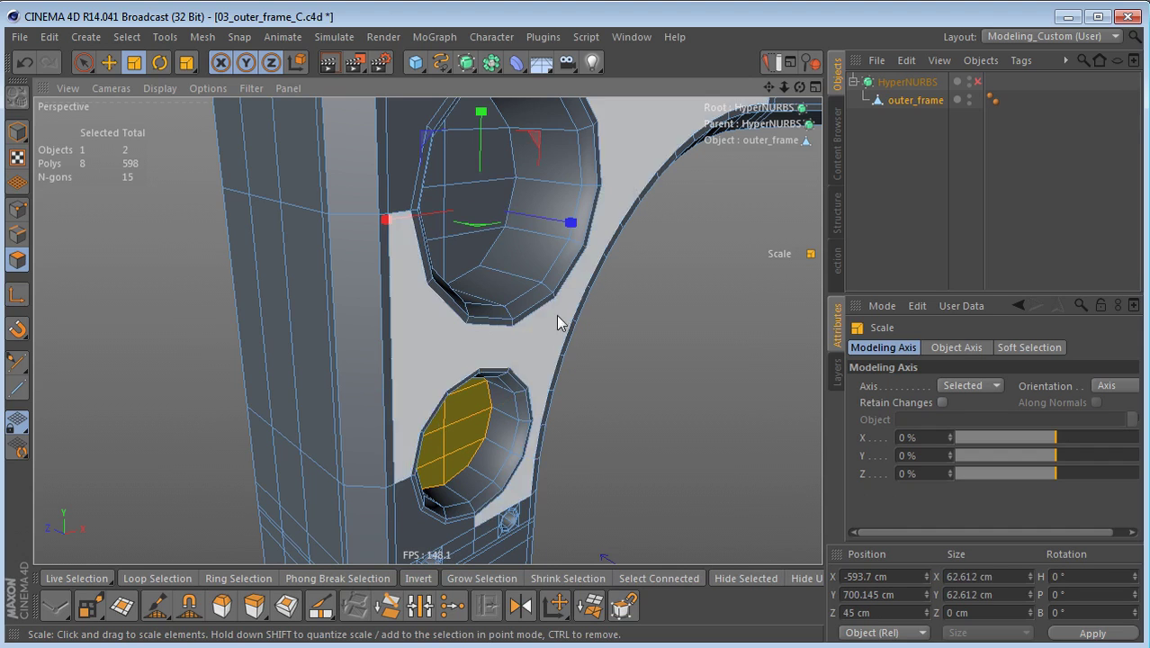
{"action": "left_click_drag", "start_coordinate": [571, 226], "coordinate": [483, 232]}
- Select the polygons of the L-shaped slot that wraps the frame leg's corner below the two screw-like holes
{"action": "scroll", "coordinate": [512, 341], "scroll_direction": "down", "scroll_amount": 6}
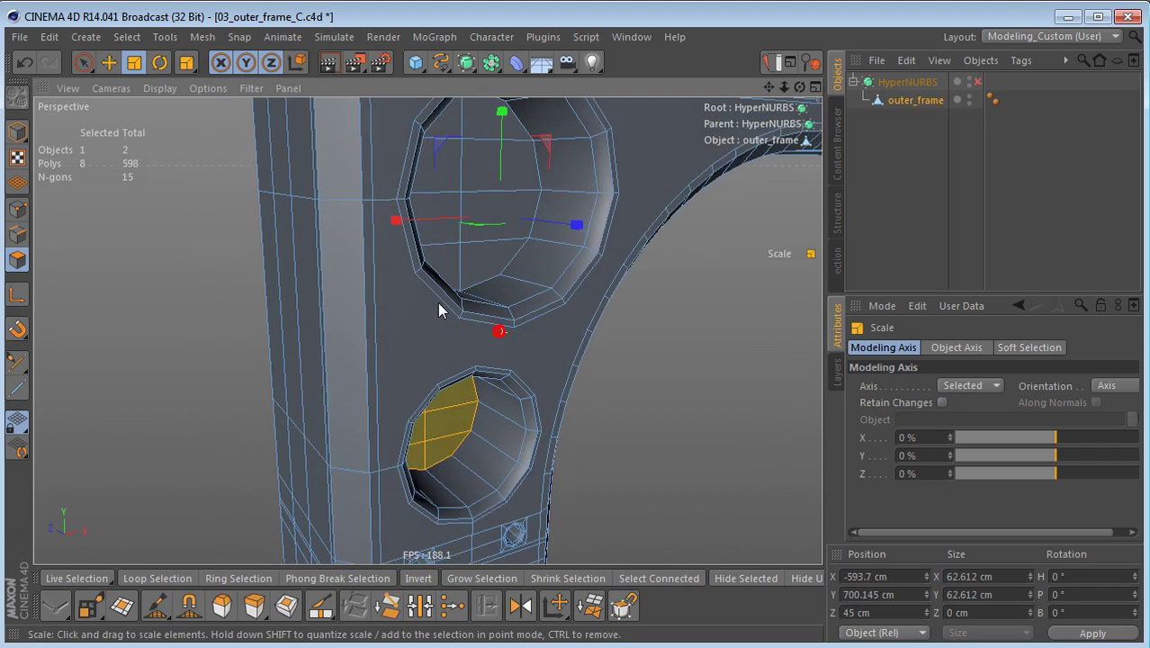
{"action": "middle_click_drag", "start_coordinate": [396, 402], "coordinate": [465, 340], "text": "alt"}
{"action": "key", "text": "9"}
{"action": "scroll", "coordinate": [450, 367], "scroll_direction": "up", "scroll_amount": 2}
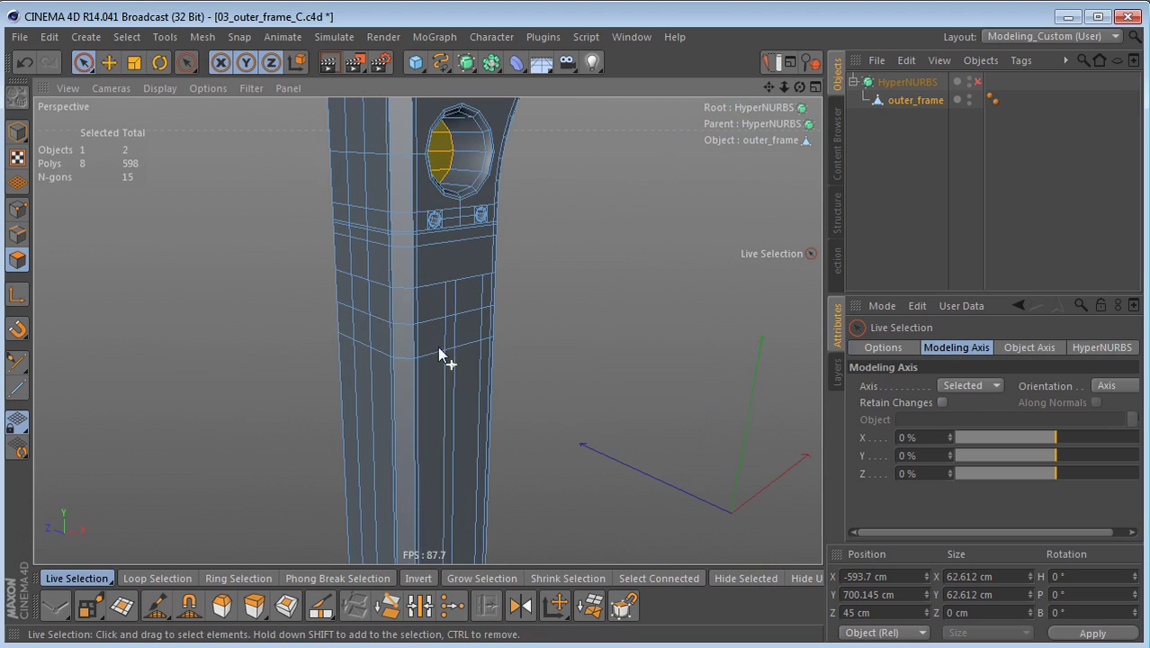
{"action": "mouse_move", "coordinate": [374, 309]}
{"action": "left_mouse_down"}
{"action": "mouse_move", "coordinate": [444, 304]}
{"action": "mouse_move", "coordinate": [457, 367]}
{"action": "left_mouse_up"}
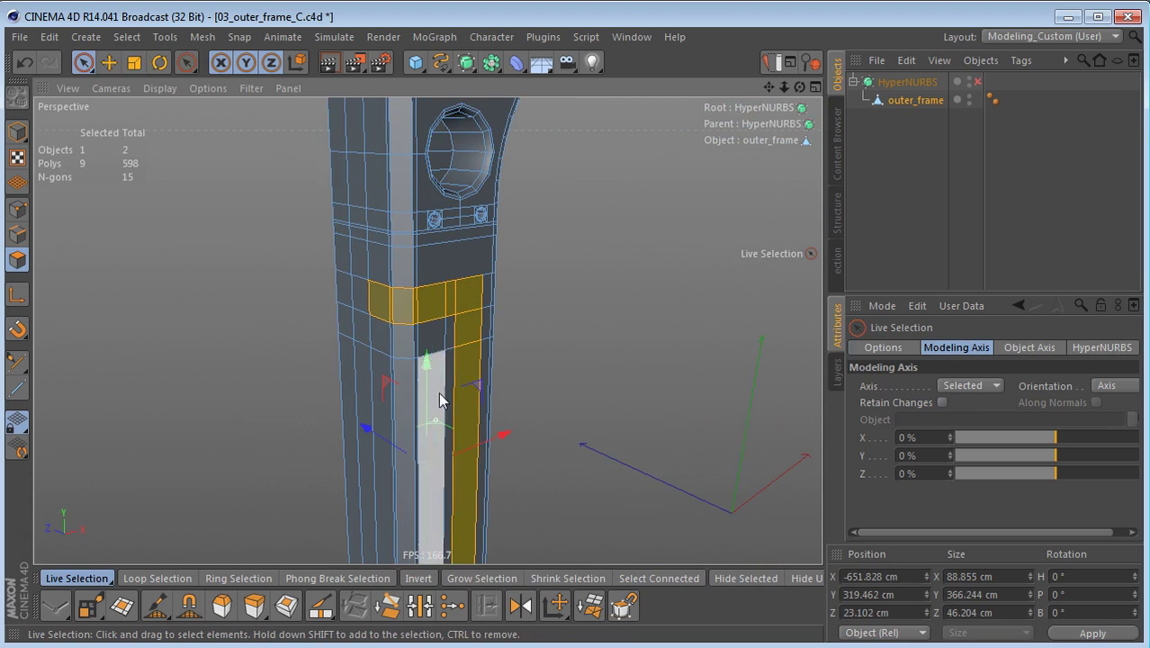
- Extrude the selected L-shaped slot polygons inner by 2 cm to match the slot outline in the front view
{"action": "middle_click", "coordinate": [535, 473]}
{"action": "middle_click", "coordinate": [541, 480]}
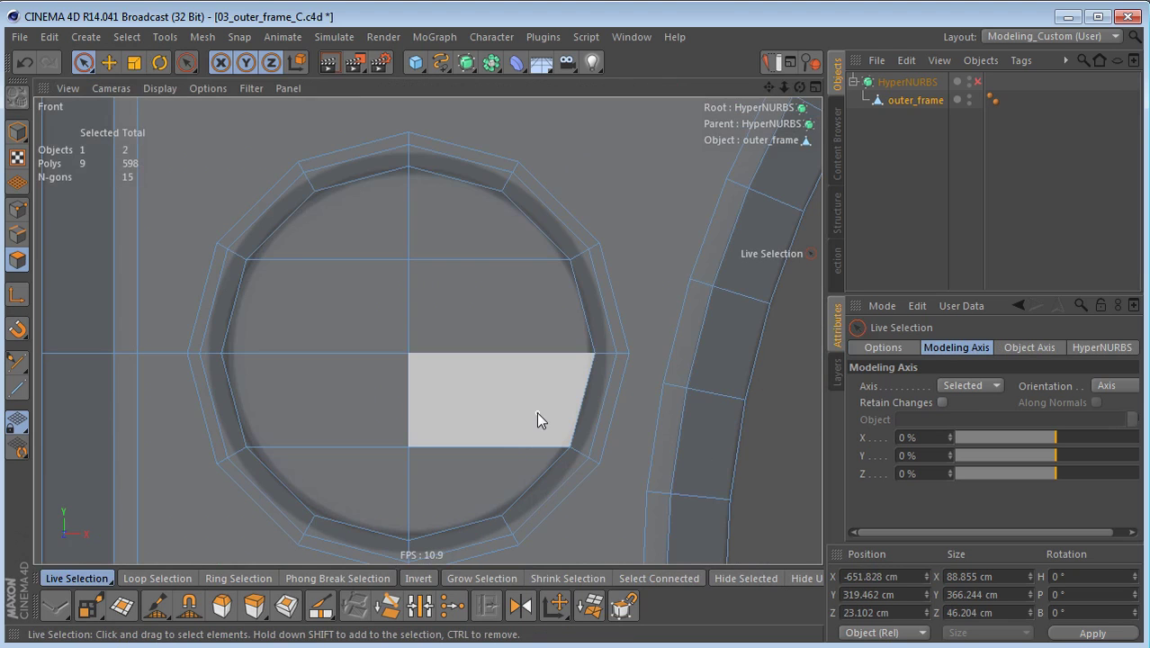
{"action": "key", "text": "s"}
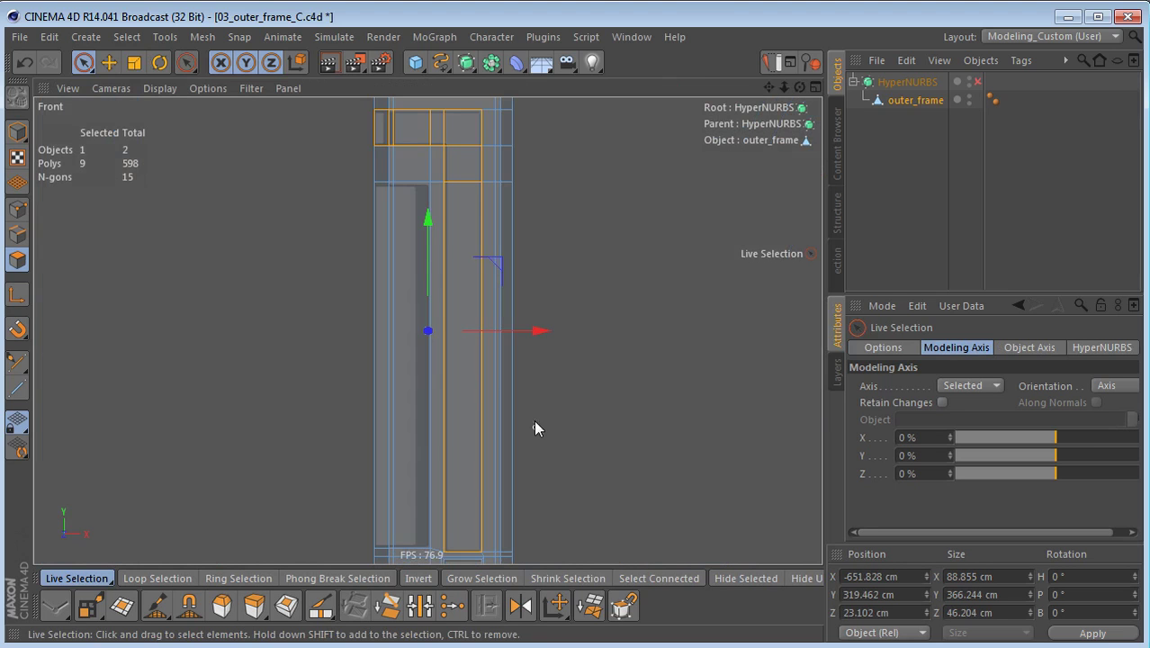
{"action": "middle_click_drag", "start_coordinate": [501, 194], "coordinate": [511, 373], "text": "alt"}
{"action": "right_click_drag", "start_coordinate": [485, 312], "coordinate": [708, 311], "text": "alt"}
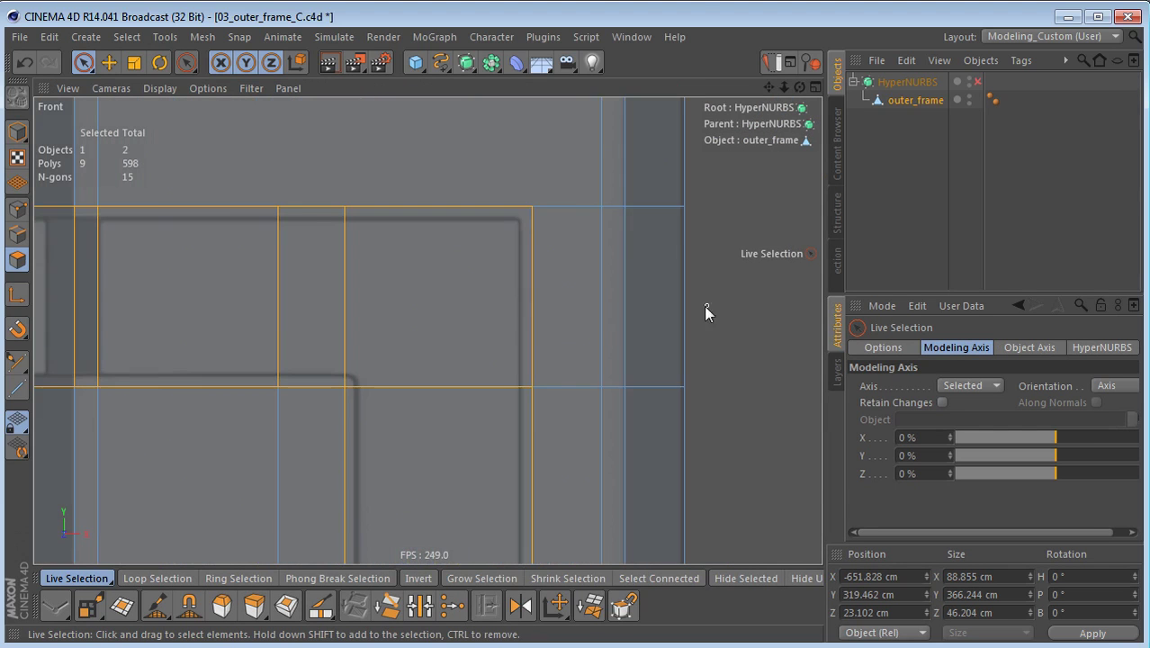
{"action": "key", "text": "i"}
{"action": "left_click_drag", "start_coordinate": [688, 351], "coordinate": [686, 348]}
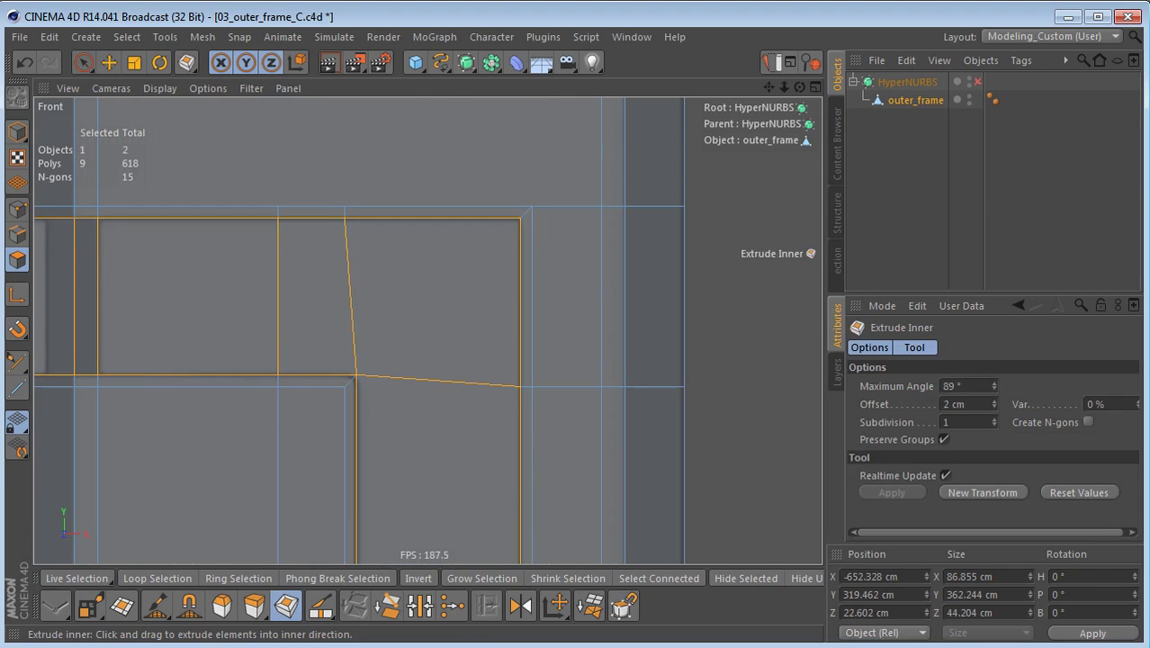
{"action": "middle_click_drag", "start_coordinate": [687, 349], "coordinate": [636, 340], "text": "alt"}
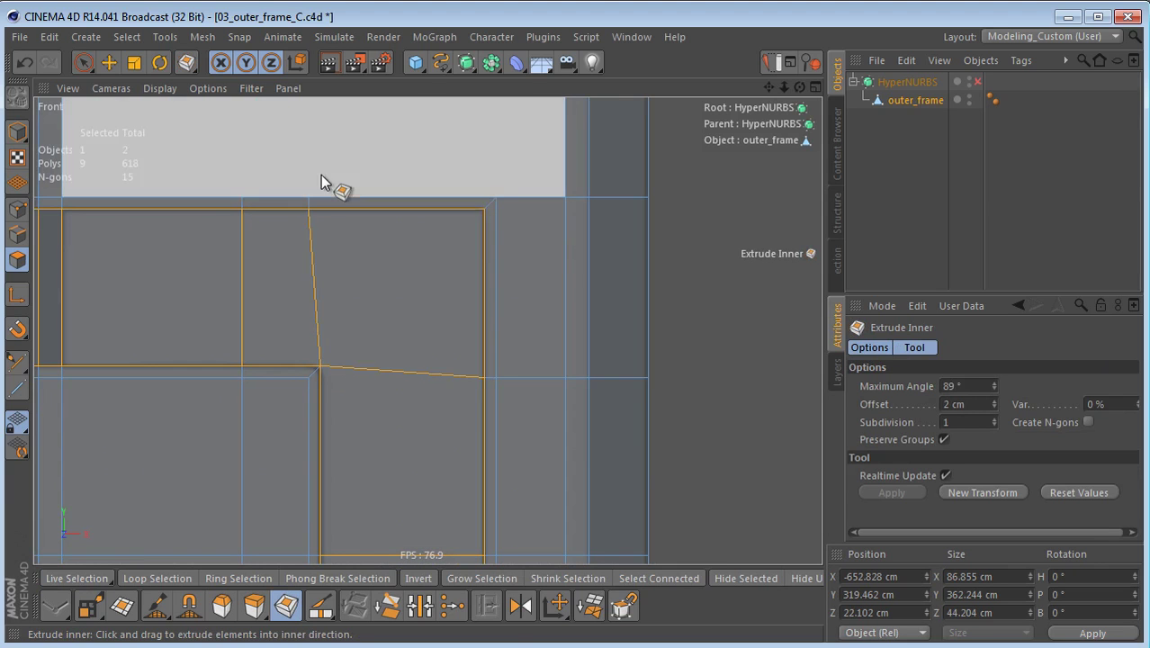
{"action": "middle_click_drag", "start_coordinate": [403, 323], "coordinate": [454, 323], "text": "alt"}
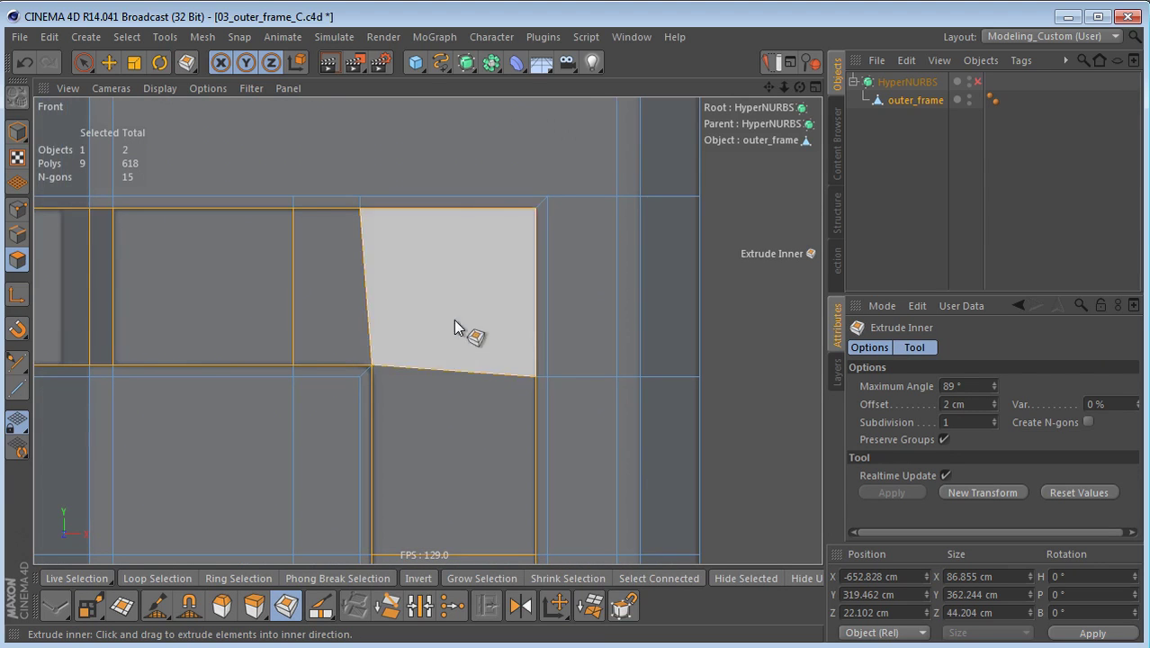
- Line up the two points above the L-shaped slot's inner corner with that corner by scaling them flat along X around it
{"action": "key", "text": "Tab"}
{"action": "key", "text": "e"}
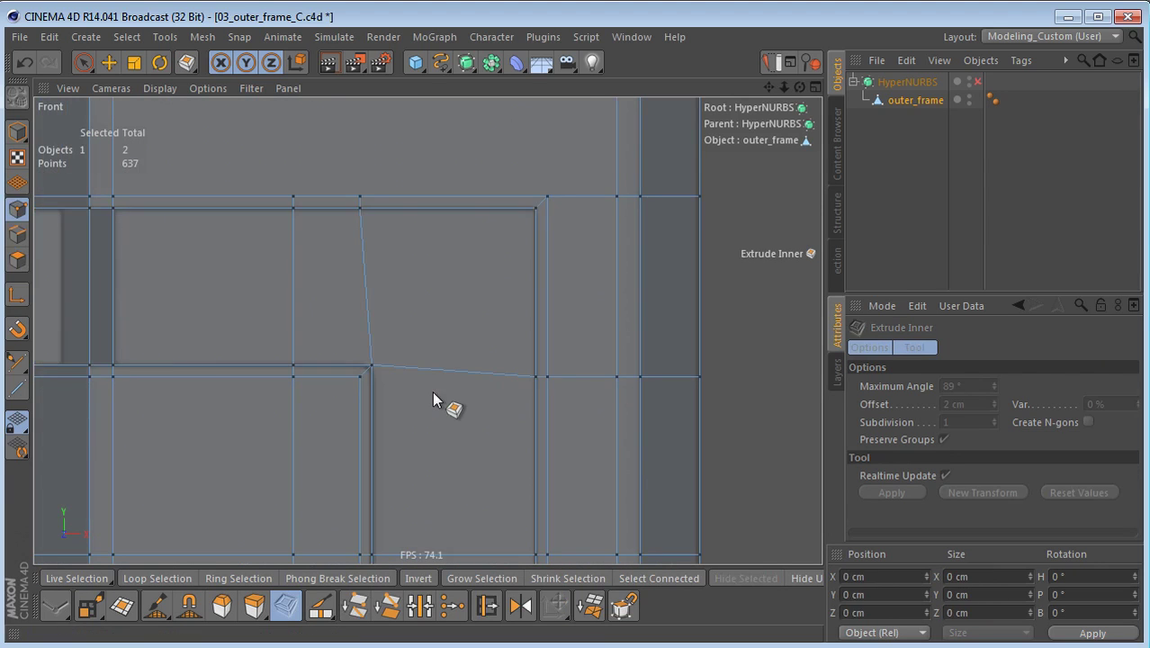
{"action": "key", "text": "0"}
{"action": "left_click_drag", "start_coordinate": [350, 186], "coordinate": [408, 290]}
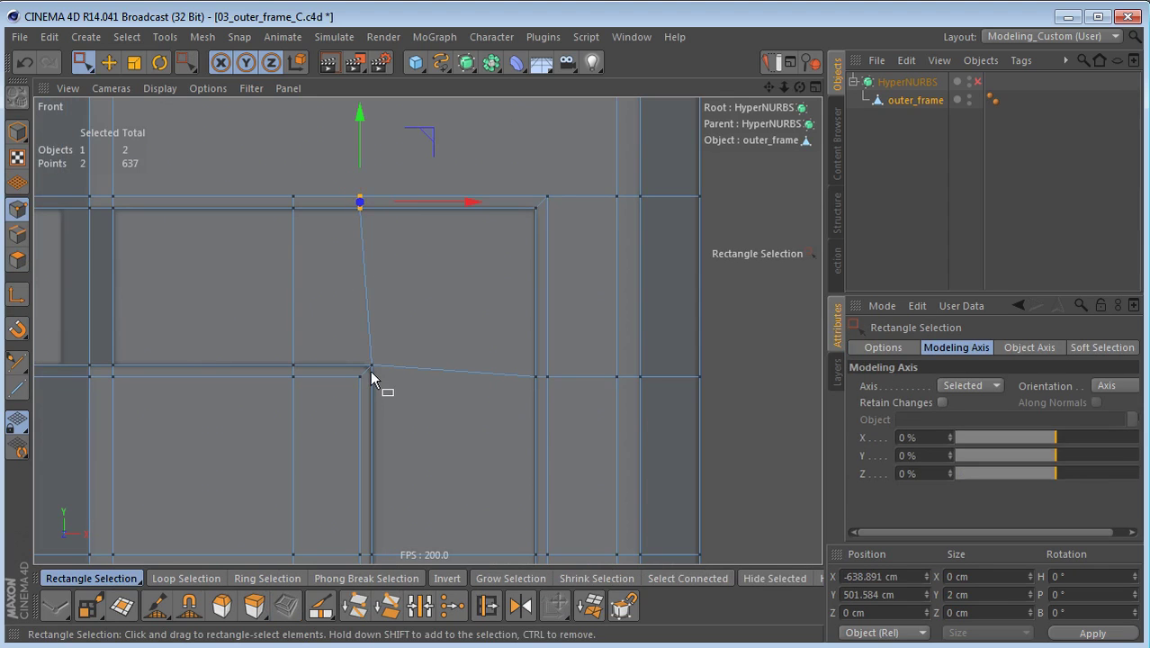
{"action": "middle_click_drag", "start_coordinate": [433, 316], "coordinate": [486, 370], "text": "alt"}
{"action": "key", "text": "t"}
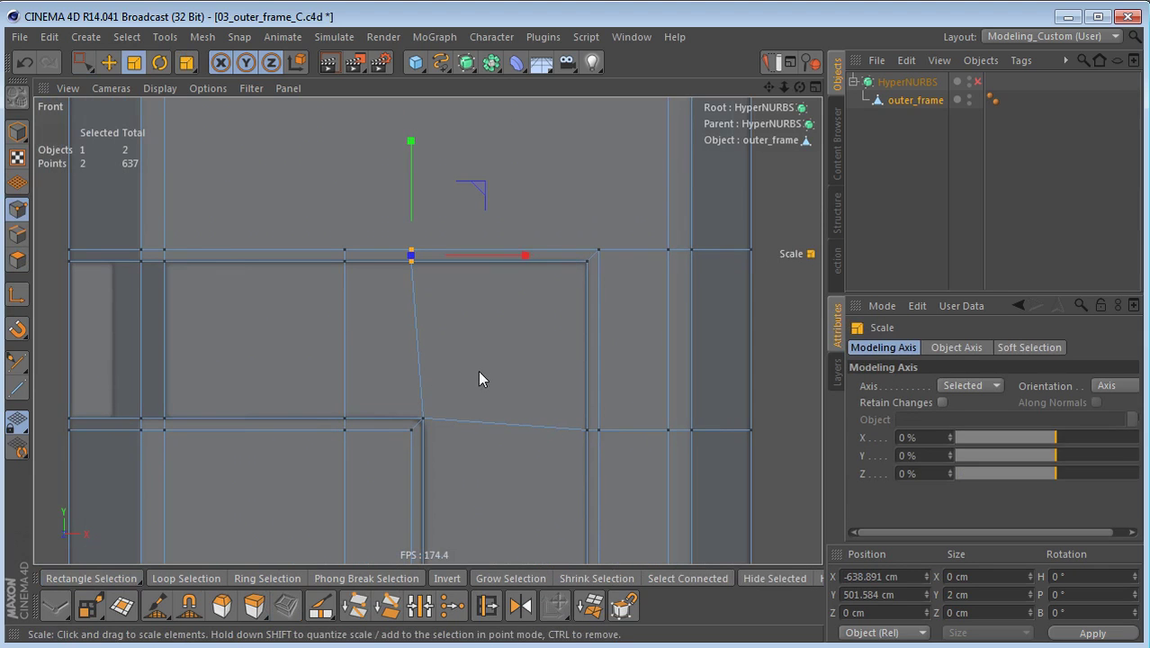
{"action": "key", "text": "l"}
{"action": "left_click_drag", "start_coordinate": [423, 419], "coordinate": [427, 439]}
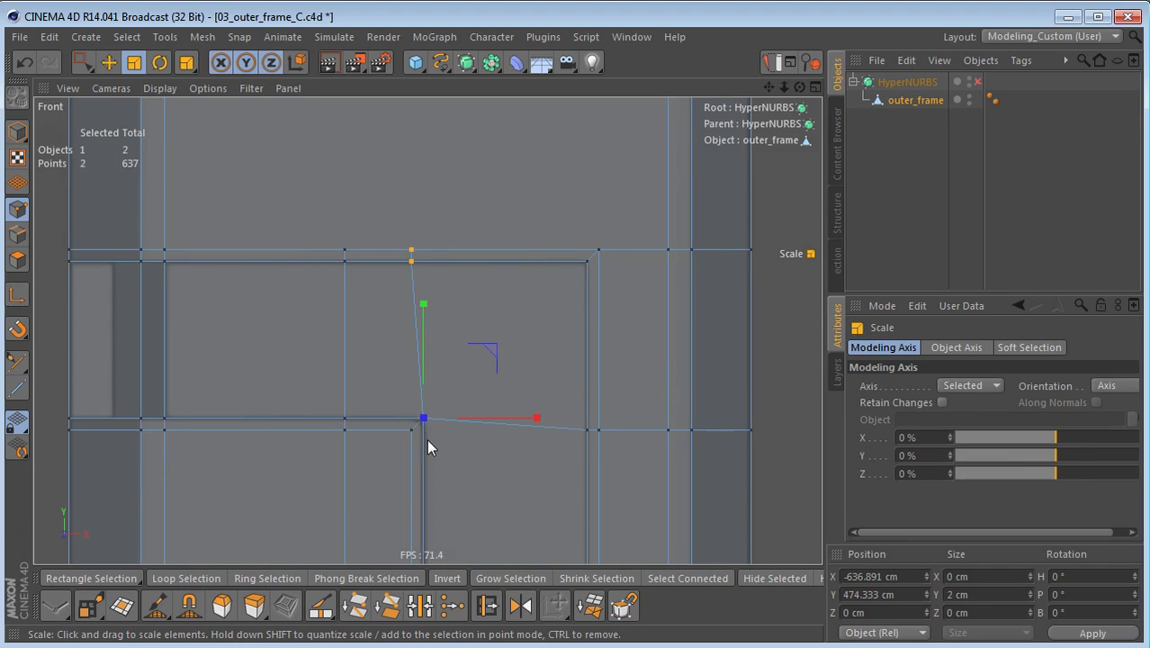
{"action": "left_click_drag", "start_coordinate": [538, 418], "coordinate": [427, 428]}
- Level the row of points beside the L-shaped slot's inner corner by scaling them flat along Y around that corner
{"action": "middle_click_drag", "start_coordinate": [470, 435], "coordinate": [438, 356], "text": "alt"}
{"action": "key", "text": "0"}
{"action": "left_click_drag", "start_coordinate": [499, 321], "coordinate": [700, 398]}
{"action": "middle_click_drag", "start_coordinate": [642, 402], "coordinate": [585, 410], "text": "alt"}
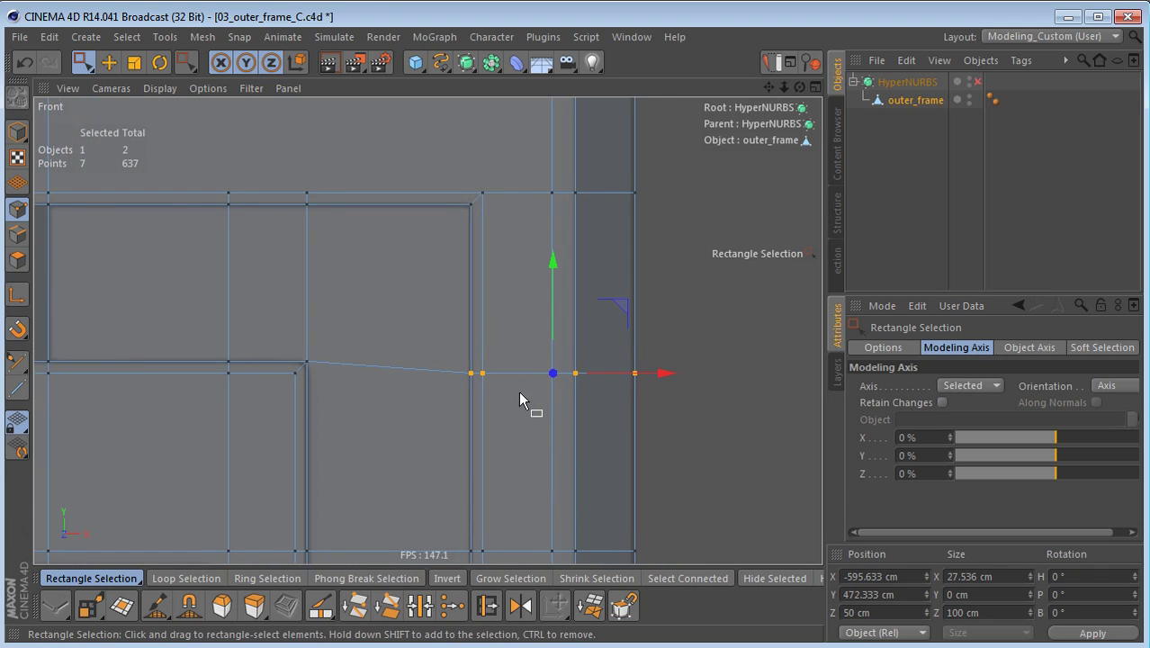
{"action": "middle_click_drag", "start_coordinate": [517, 391], "coordinate": [538, 394], "text": "alt"}
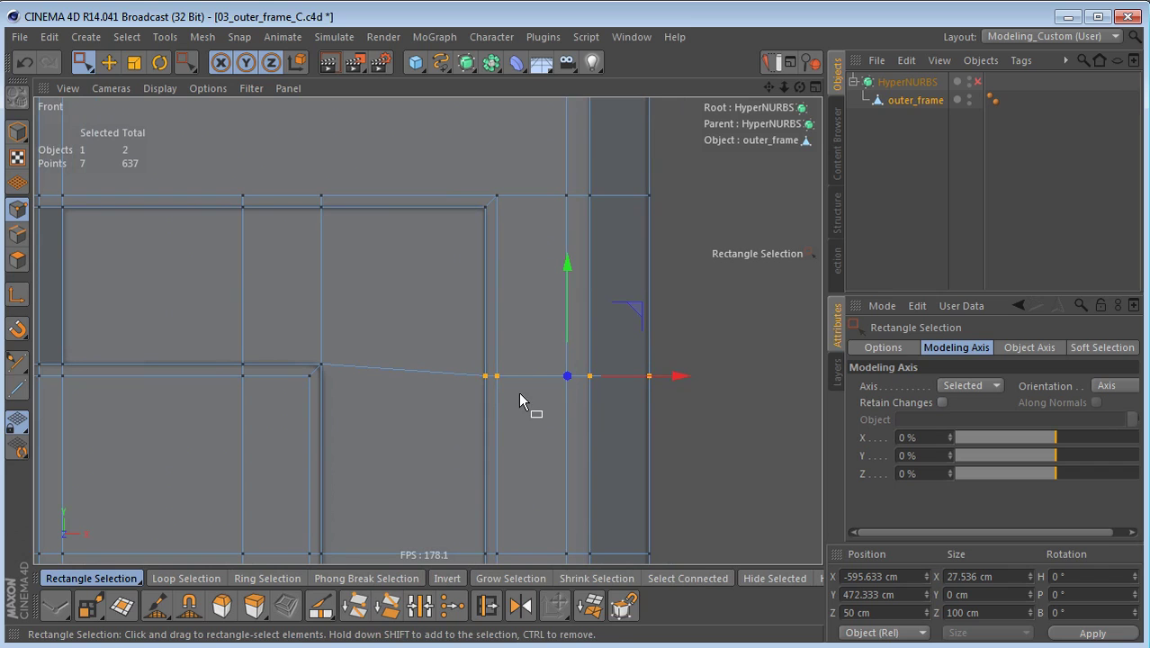
{"action": "key", "text": "t"}
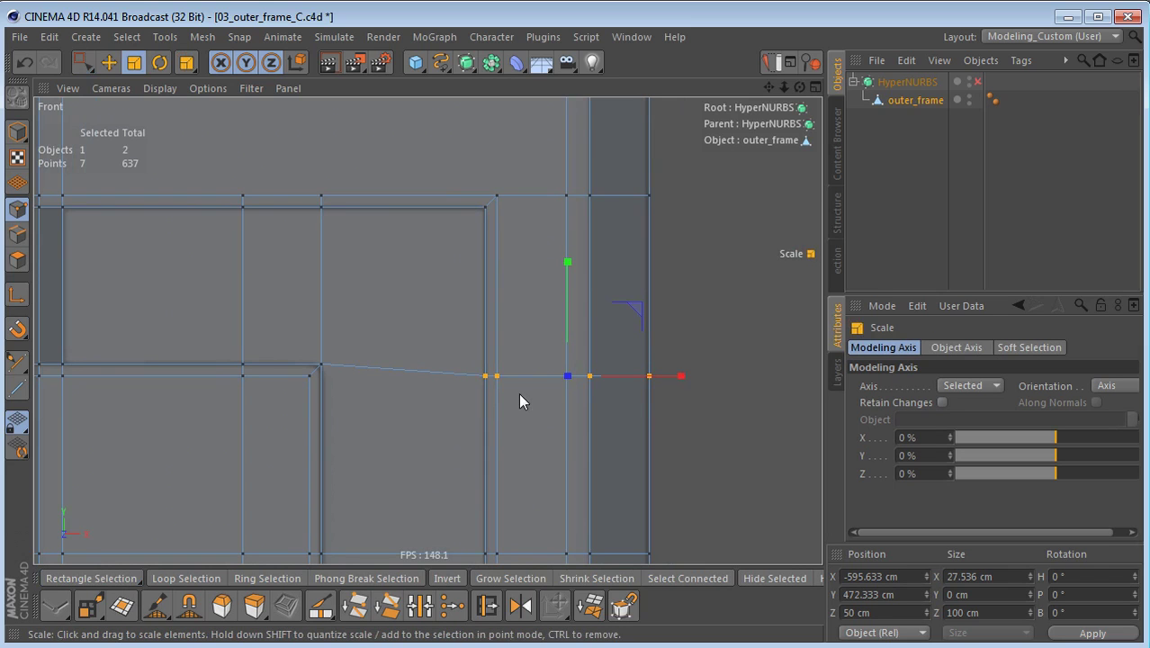
{"action": "key", "text": "l"}
{"action": "left_click_drag", "start_coordinate": [318, 360], "coordinate": [387, 424]}
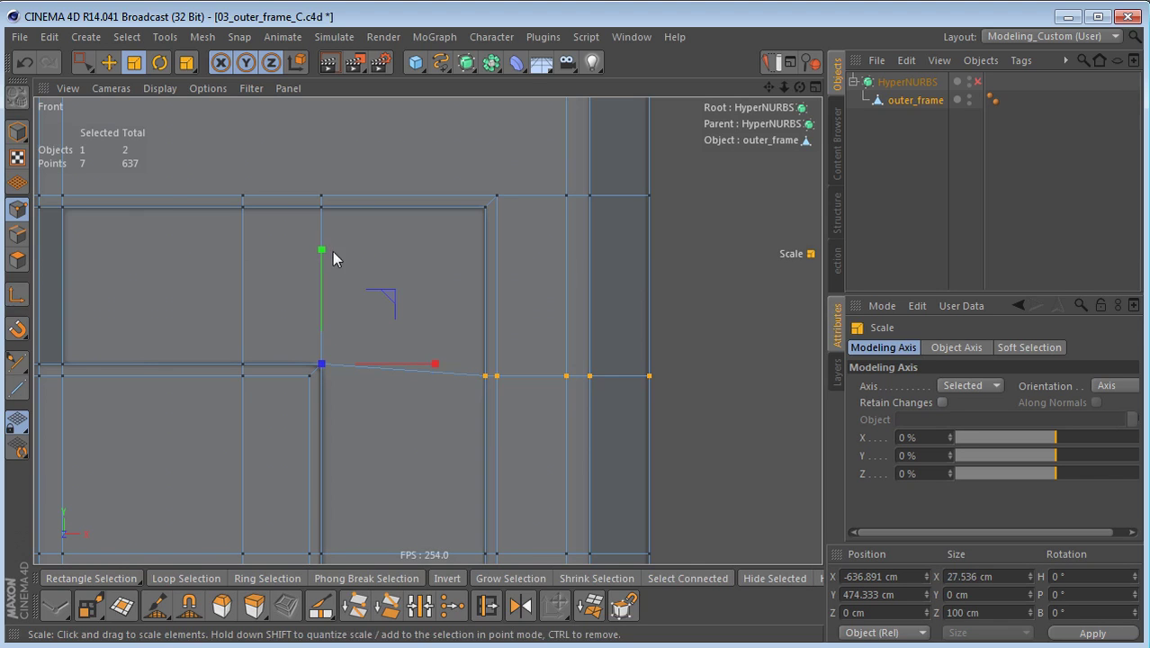
{"action": "left_click_drag", "start_coordinate": [324, 256], "coordinate": [321, 366]}
- Extrude the L-shaped slot polygons inward with an offset of -8 cm in the perspective view
{"action": "right_click_drag", "start_coordinate": [561, 381], "coordinate": [507, 411], "text": "alt"}
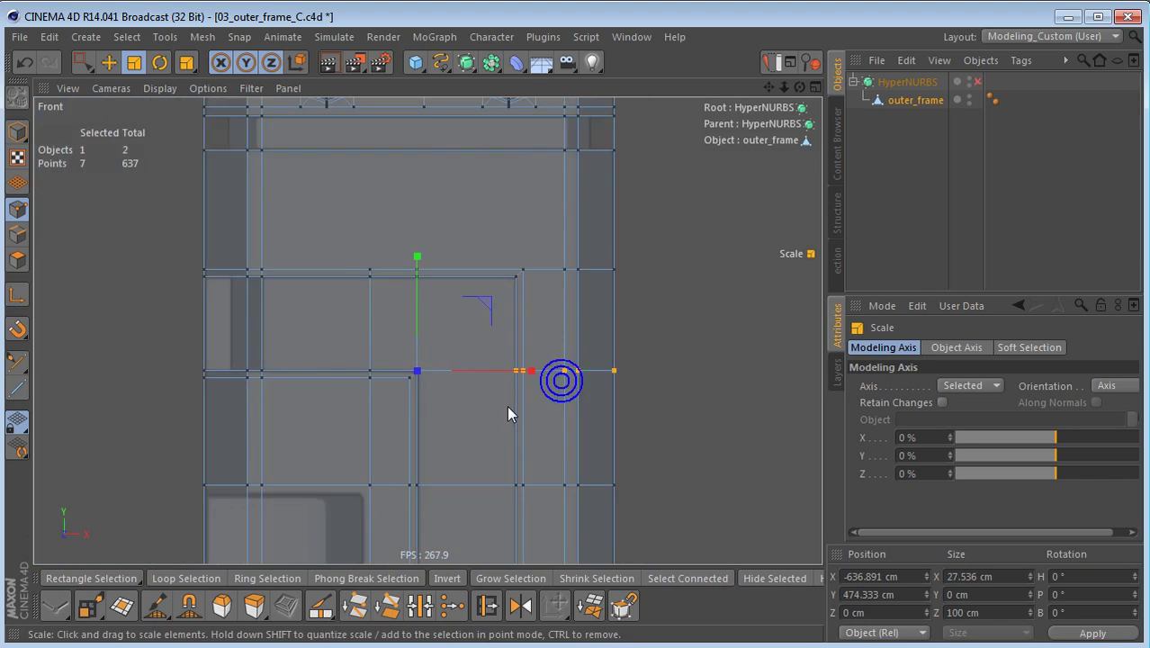
{"action": "middle_click", "coordinate": [509, 420]}
{"action": "middle_click", "coordinate": [283, 202]}
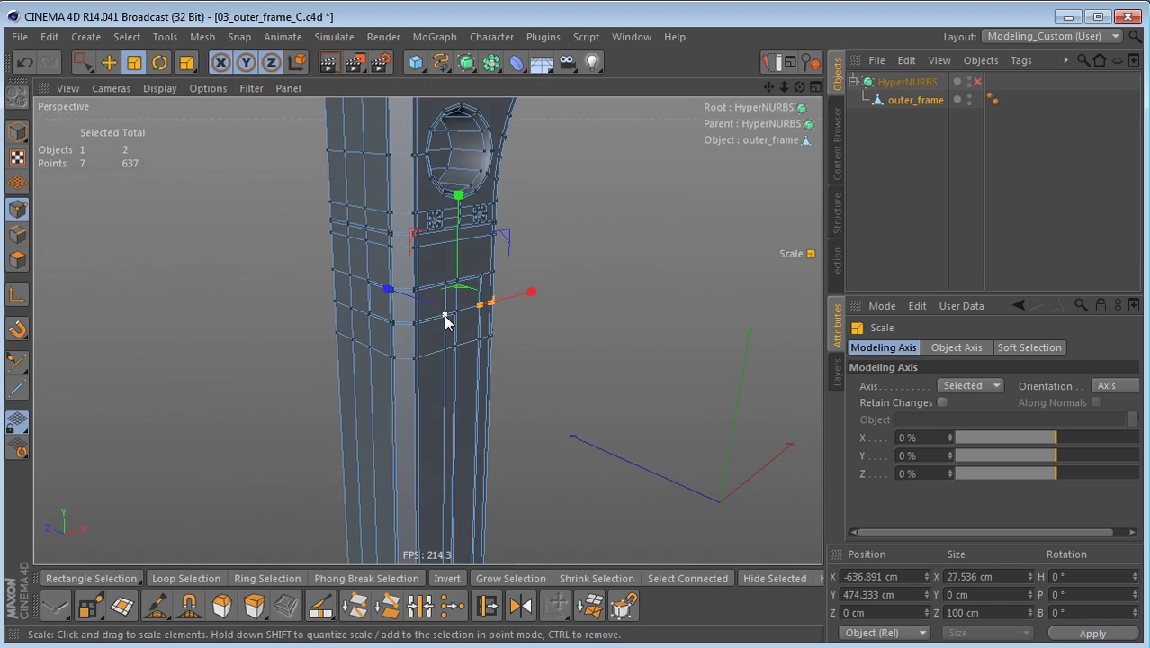
{"action": "key", "text": "Return"}
{"action": "scroll", "coordinate": [440, 319], "scroll_direction": "up", "scroll_amount": 5}
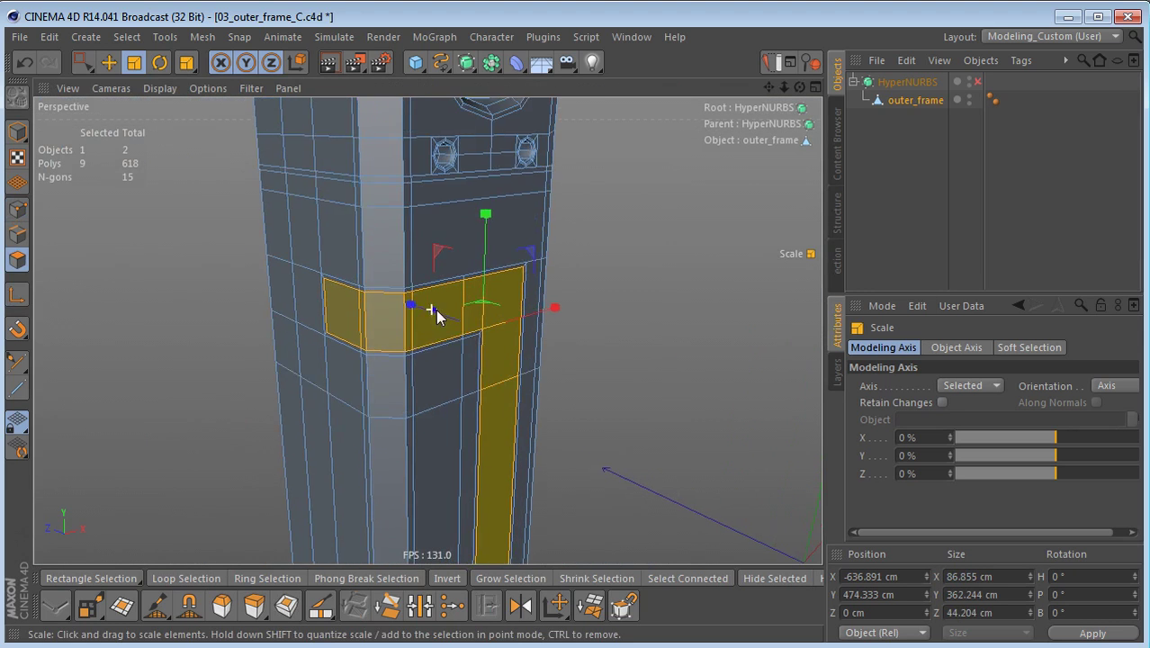
{"action": "scroll", "coordinate": [431, 312], "scroll_direction": "up", "scroll_amount": 2}
{"action": "key", "text": "d"}
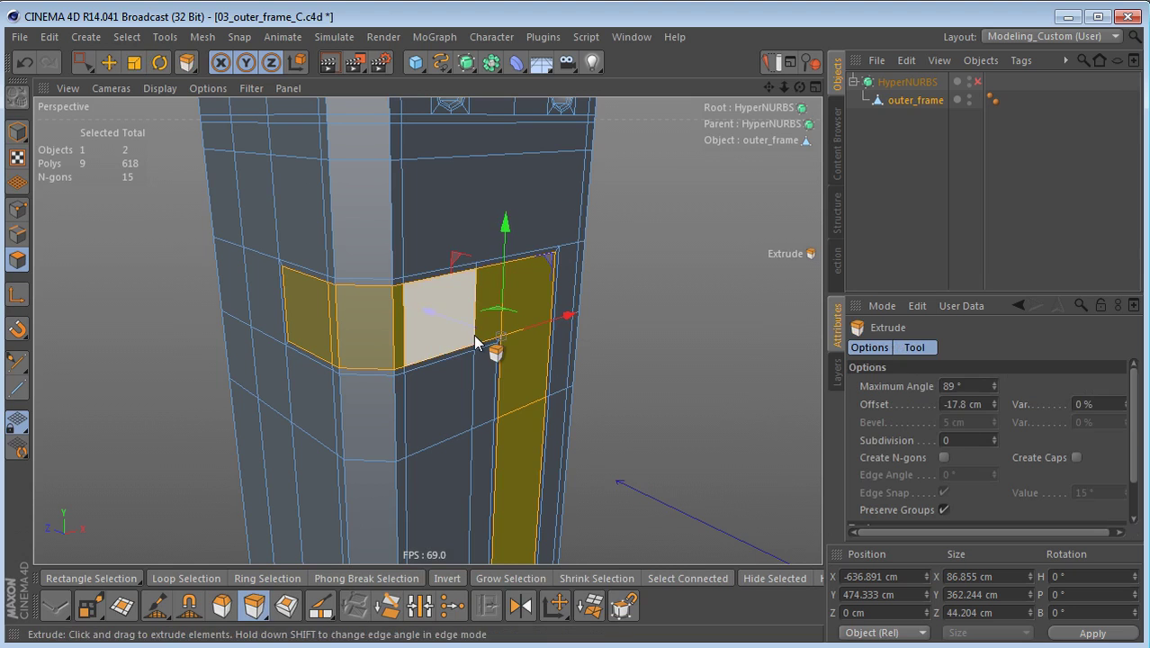
{"action": "double_click", "coordinate": [949, 405]}
{"action": "type", "text": "-8"}
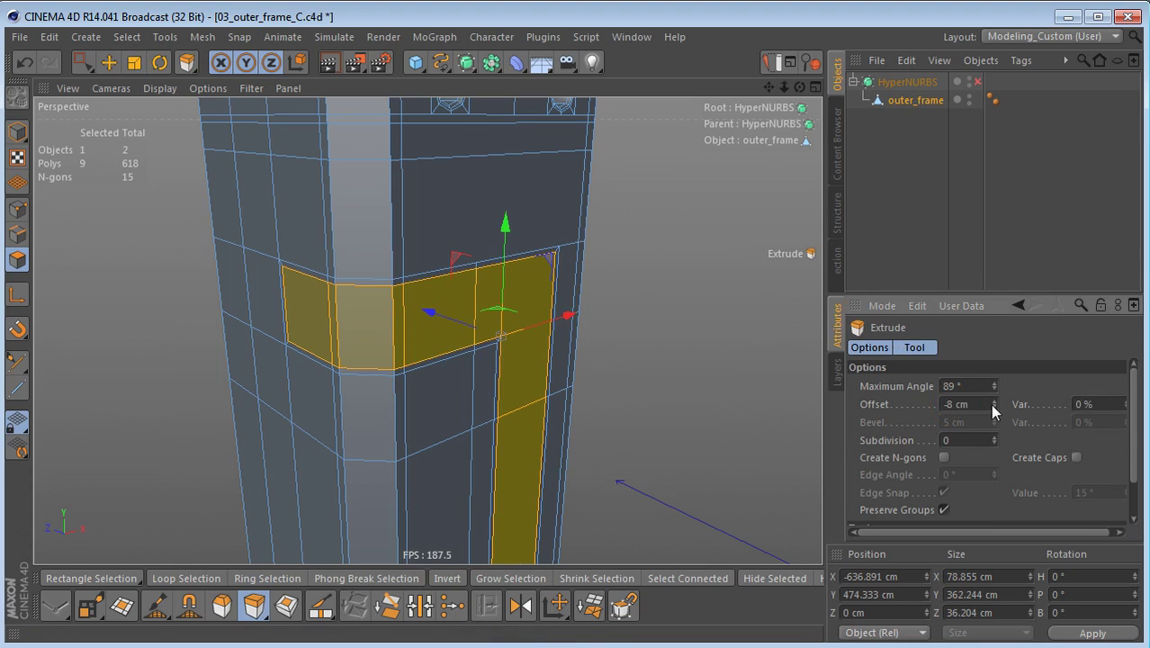
{"action": "key", "text": "Return"}
{"action": "left_click_drag", "start_coordinate": [437, 383], "coordinate": [471, 380], "text": "alt"}
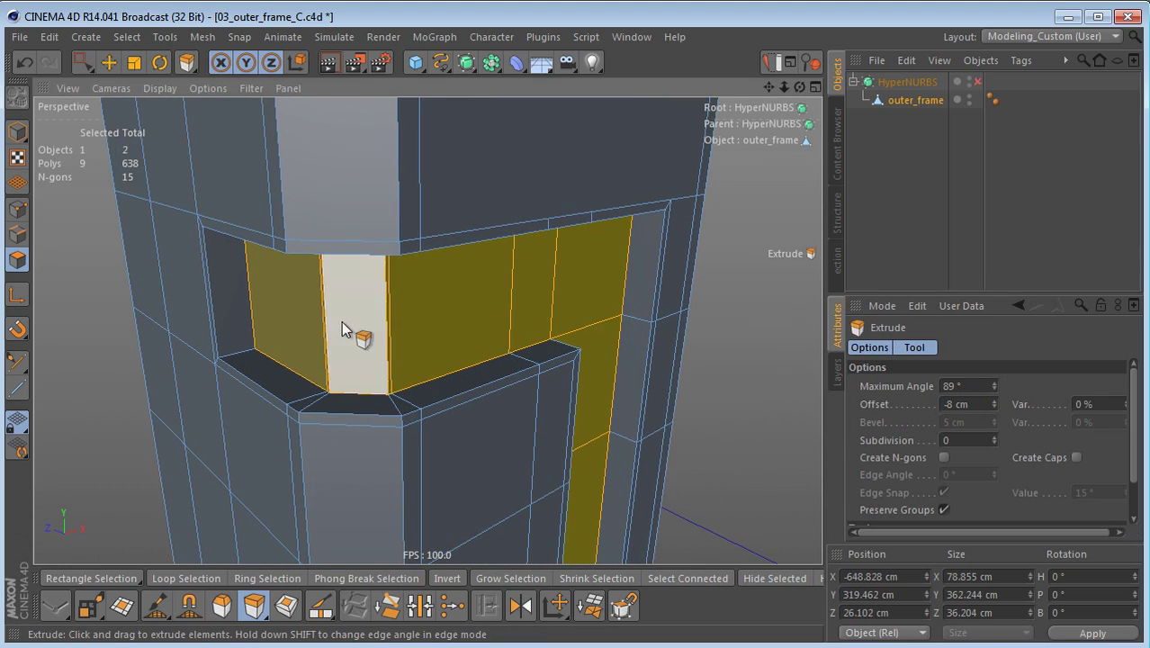
{"action": "left_click_drag", "start_coordinate": [404, 305], "coordinate": [471, 330], "text": "alt"}
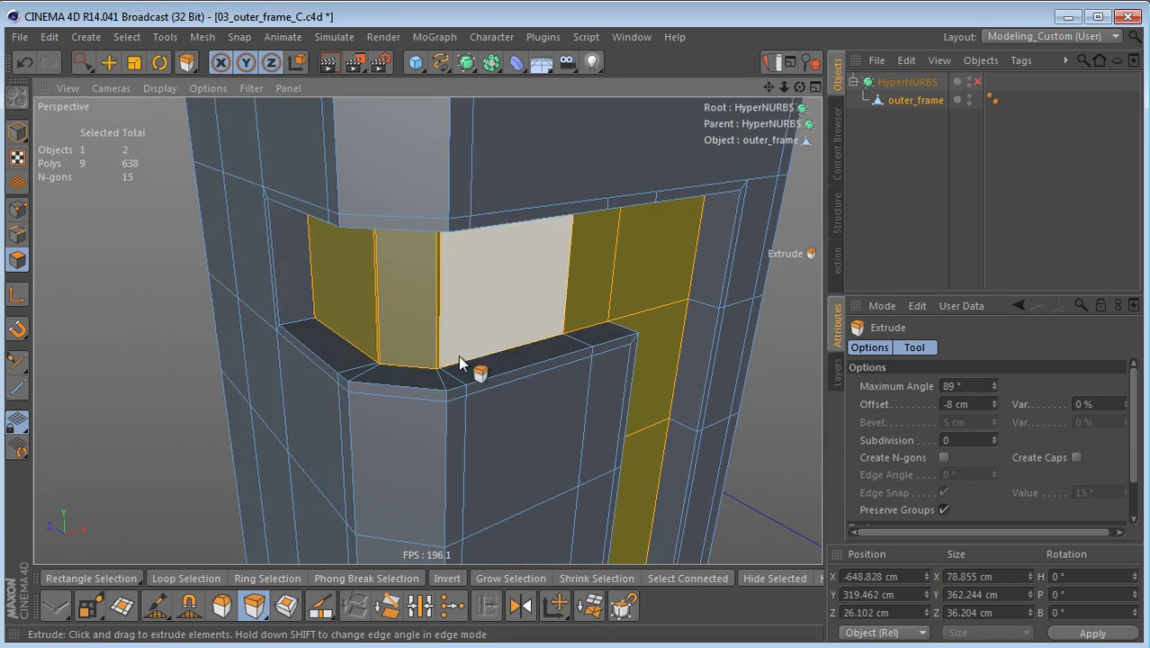
{"action": "left_click_drag", "start_coordinate": [431, 395], "coordinate": [475, 413], "text": "alt"}
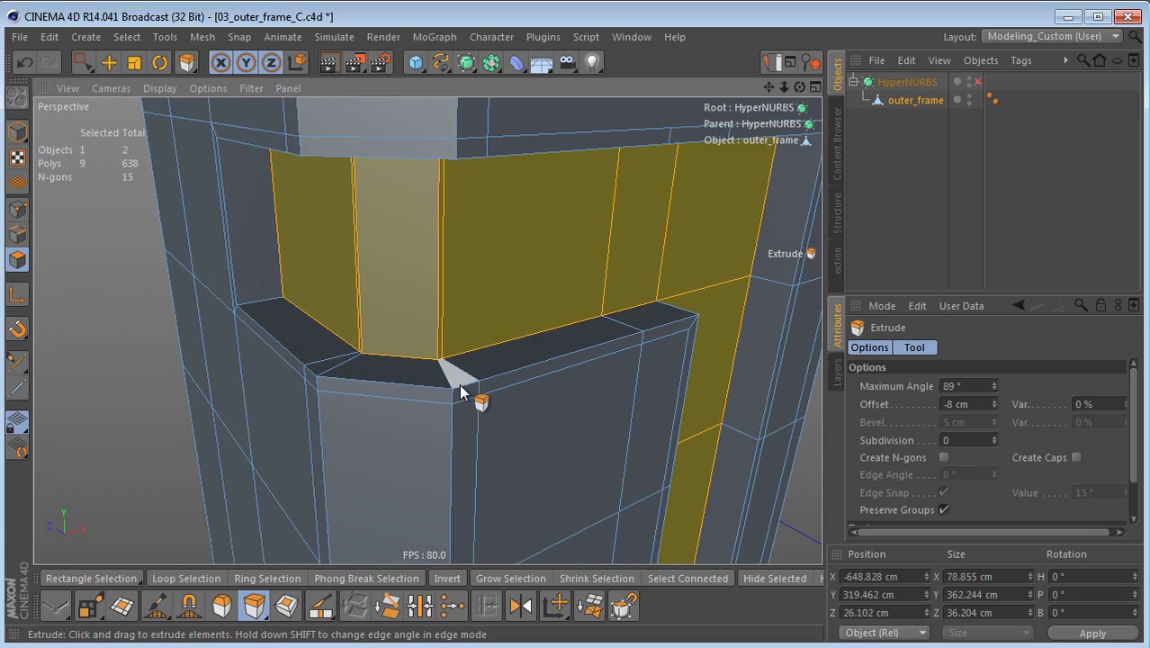
- Try to move the vertical edge at the recessed slot's front corner away from the corner along the back wall
{"action": "key", "text": "Return"}
{"action": "key", "text": "space"}
{"action": "left_click", "coordinate": [444, 306]}
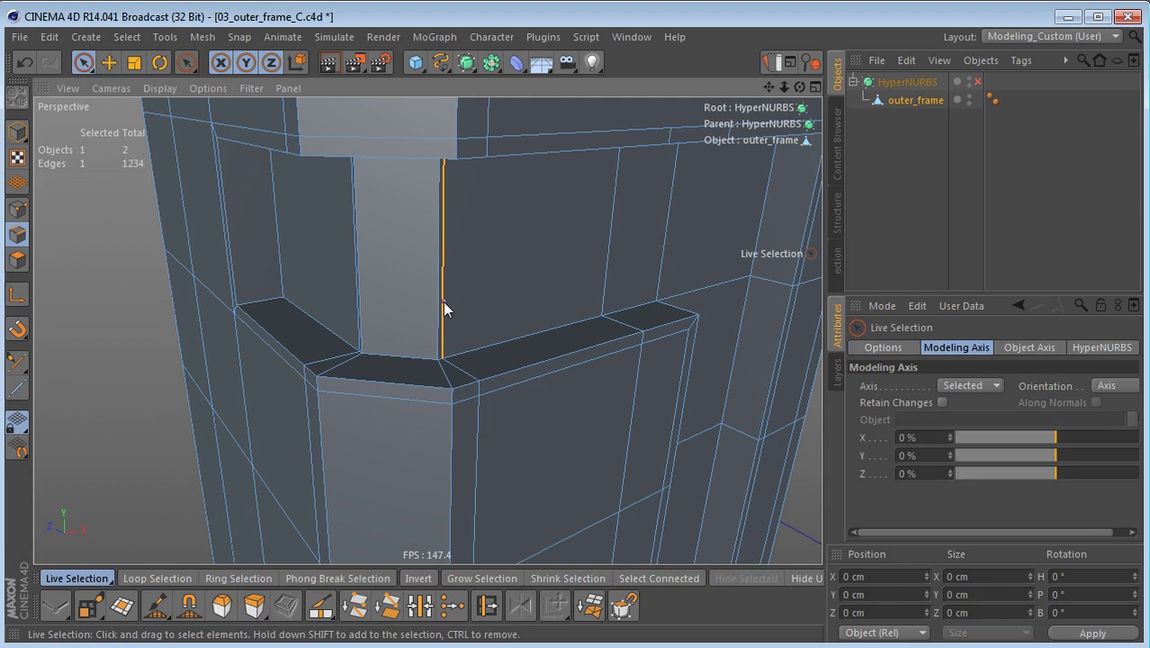
{"action": "left_click_drag", "start_coordinate": [514, 329], "coordinate": [465, 392], "text": "alt"}
{"action": "left_click_drag", "start_coordinate": [529, 258], "coordinate": [554, 264]}
{"action": "left_click_drag", "start_coordinate": [509, 388], "coordinate": [544, 354], "text": "alt"}
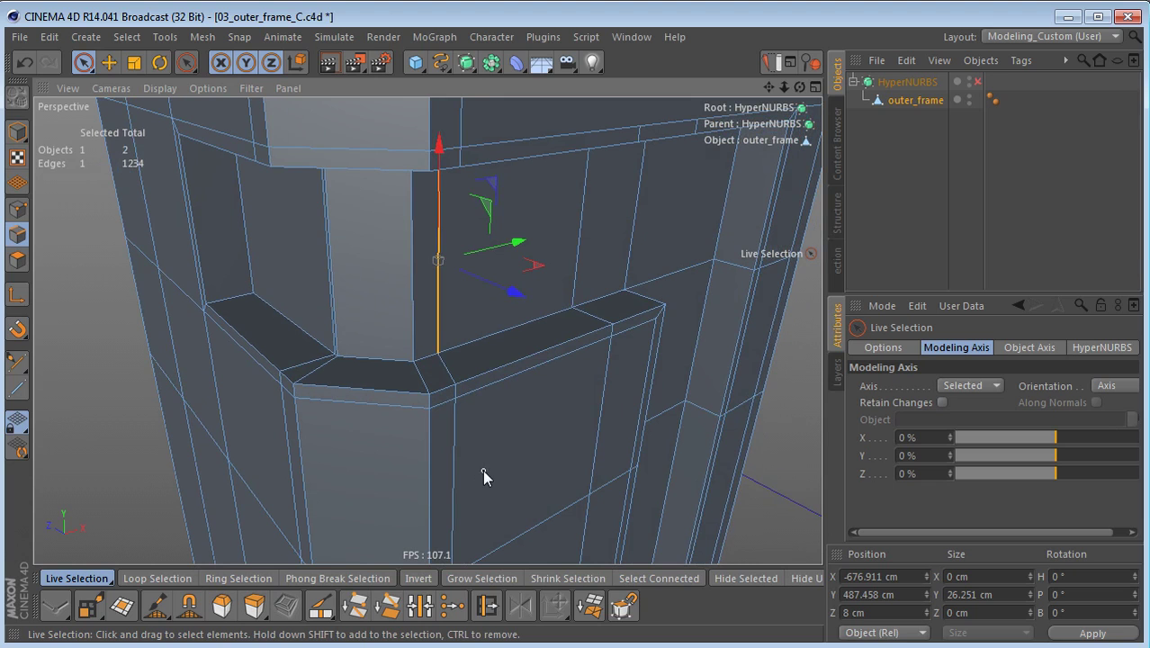
- Measure the X spacing of the two front corner edges below the slot and the Z spacing of the side pair
{"action": "left_click", "coordinate": [456, 450]}
{"action": "left_click", "coordinate": [429, 465], "text": "shift"}
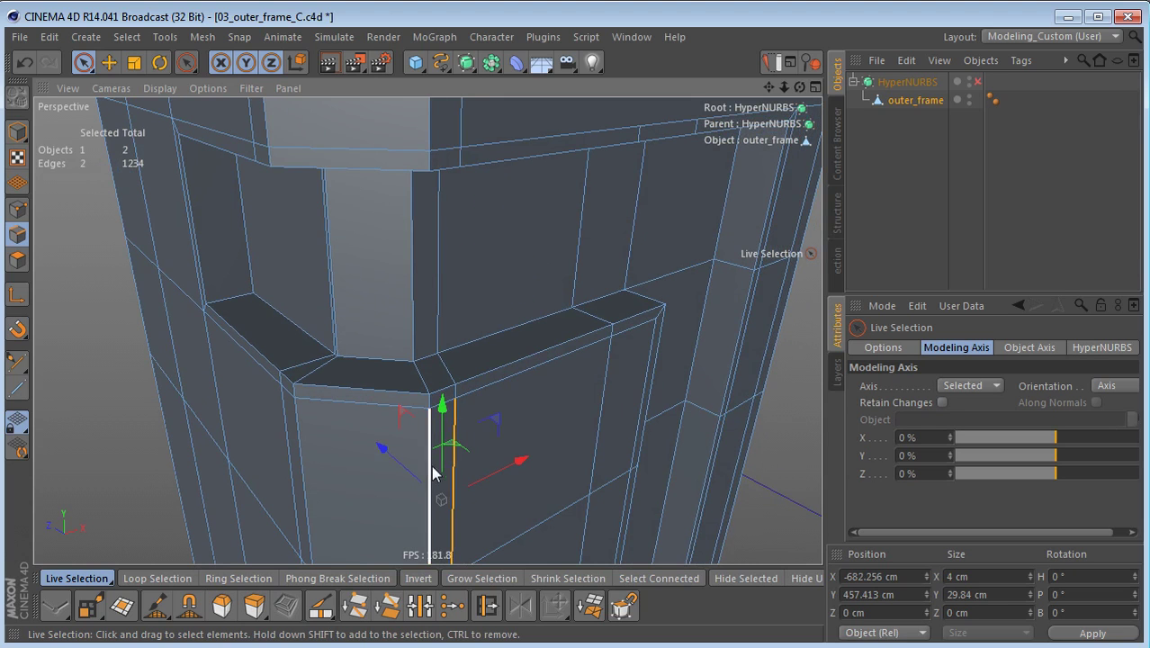
{"action": "double_click", "coordinate": [949, 576]}
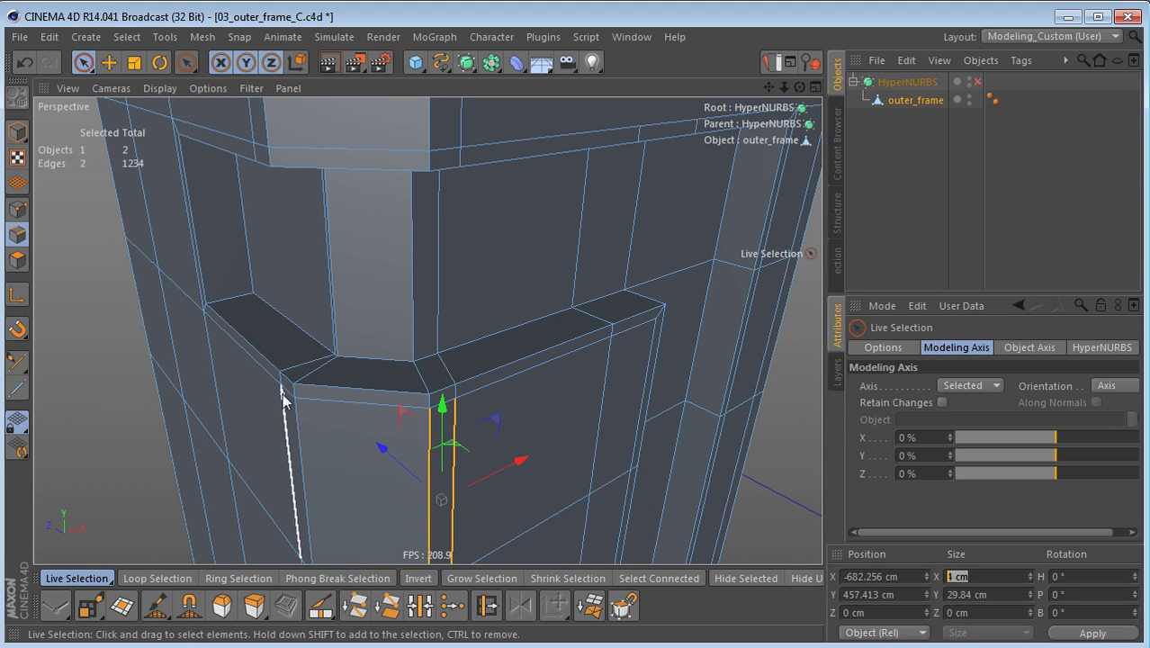
{"action": "left_click_drag", "start_coordinate": [285, 391], "coordinate": [439, 403], "text": "alt"}
{"action": "left_click_drag", "start_coordinate": [259, 452], "coordinate": [307, 468]}
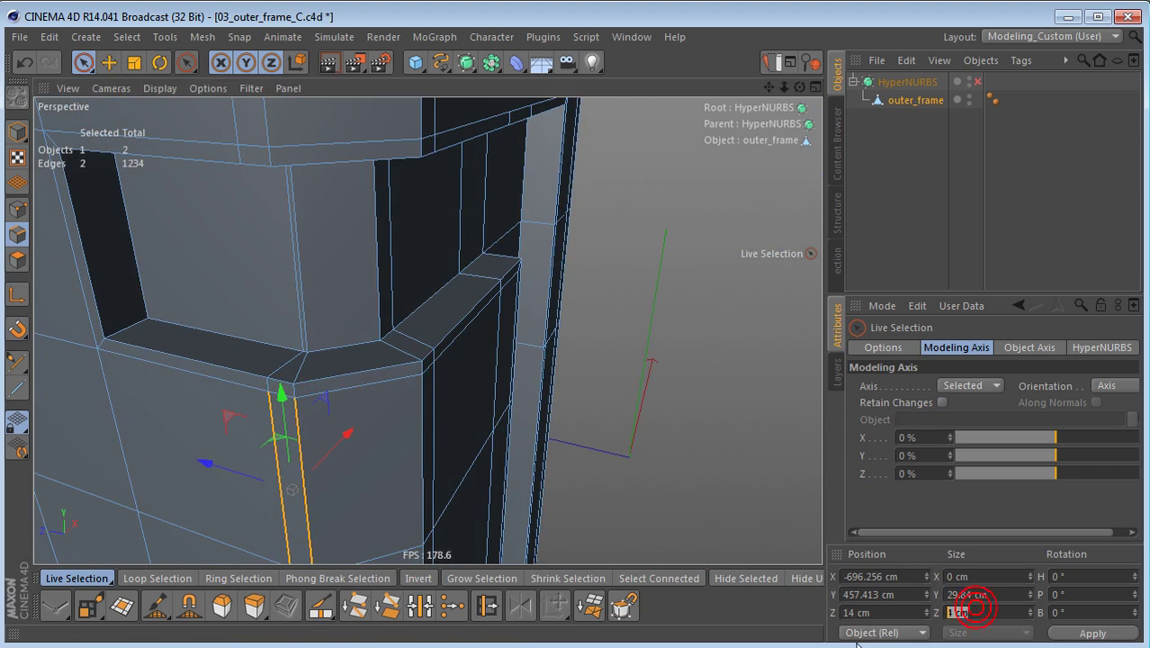
- Select the two vertical edges at the front corner inside the recessed slot and prepare to move them
{"action": "left_click_drag", "start_coordinate": [397, 304], "coordinate": [393, 355], "text": "alt"}
{"action": "left_click", "coordinate": [393, 356]}
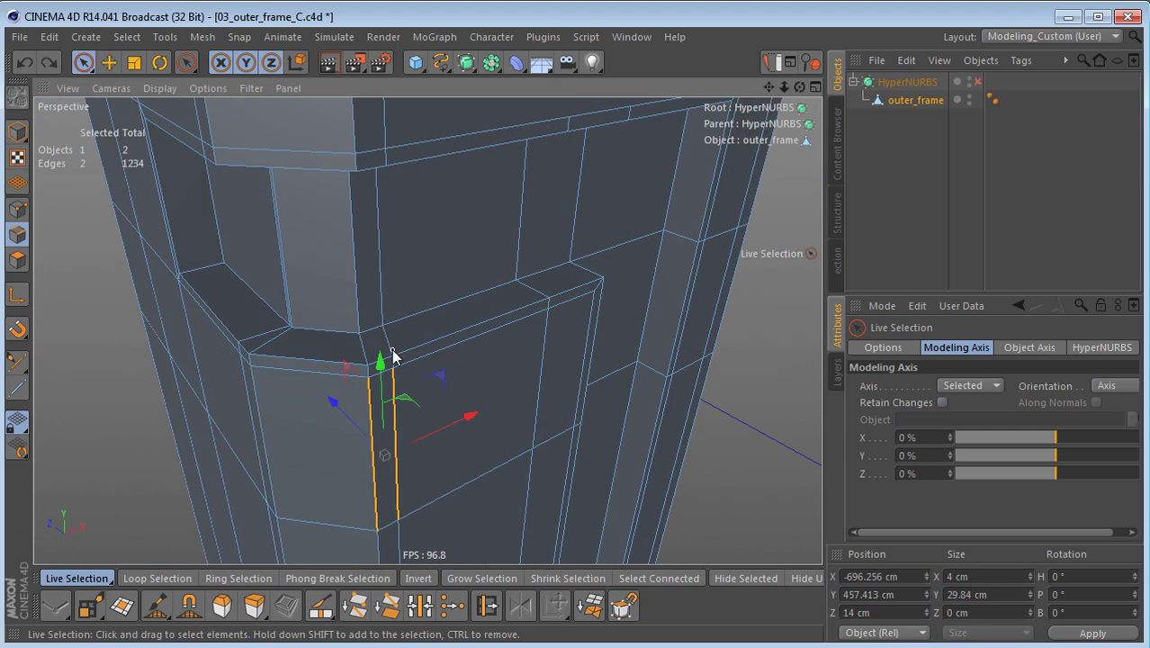
{"action": "left_click", "coordinate": [359, 287], "text": "shift"}
{"action": "left_click_drag", "start_coordinate": [405, 277], "coordinate": [428, 329], "text": "alt"}
{"action": "left_click_drag", "start_coordinate": [423, 385], "coordinate": [459, 372], "text": "alt"}
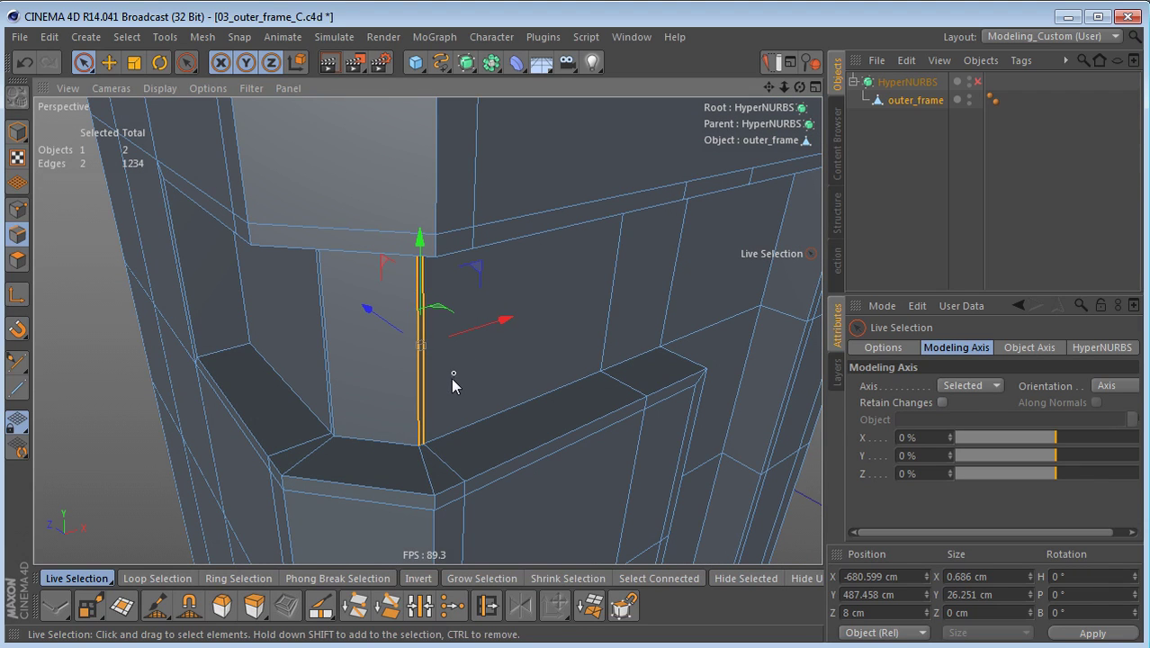
{"action": "left_click", "coordinate": [108, 65]}
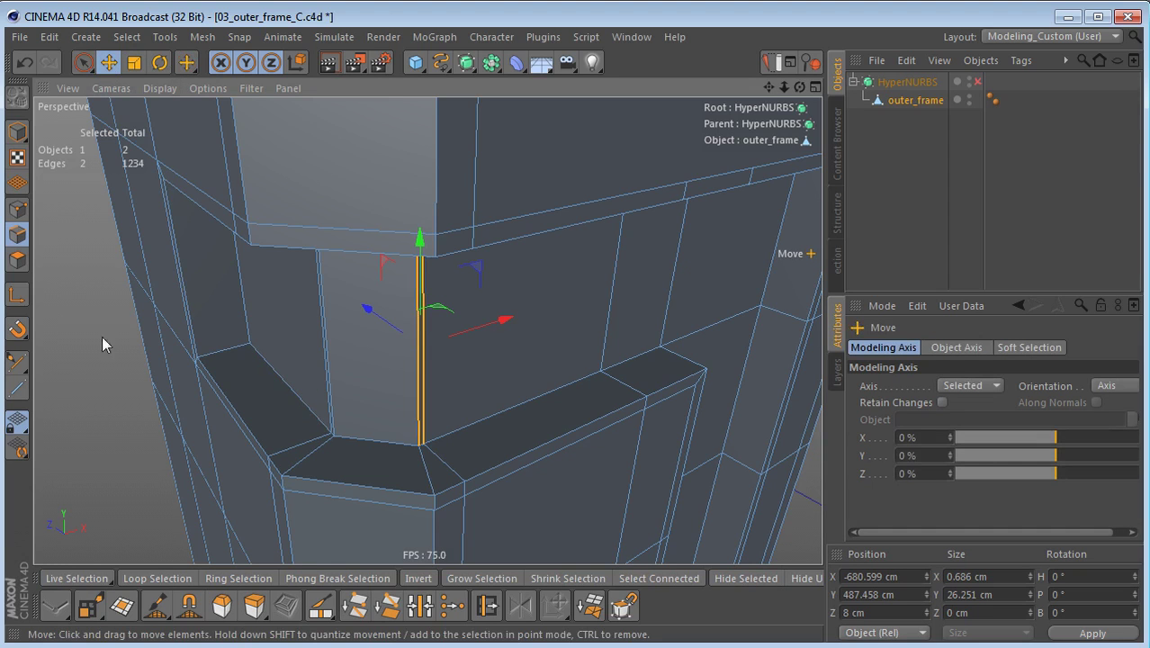
- Try to place the selected edge pair's modeling axis exactly on the slot's inner corner edge
{"action": "left_click", "coordinate": [16, 294]}
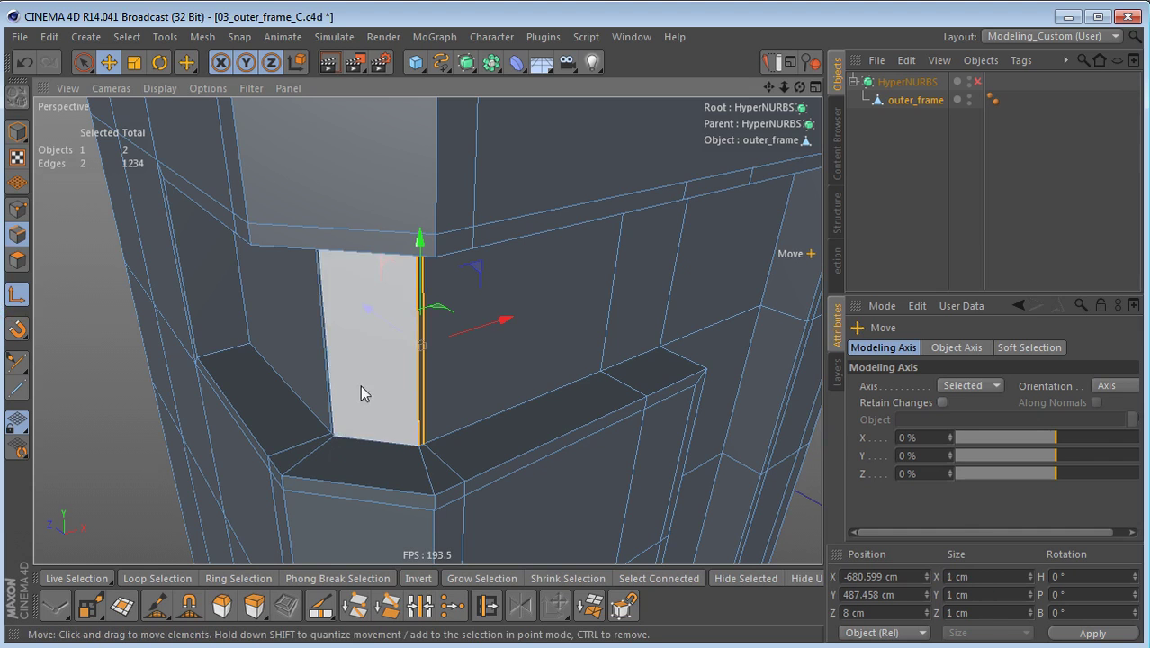
{"action": "scroll", "coordinate": [410, 382], "scroll_direction": "up", "scroll_amount": 7}
{"action": "scroll", "coordinate": [457, 398], "scroll_direction": "down", "scroll_amount": 1}
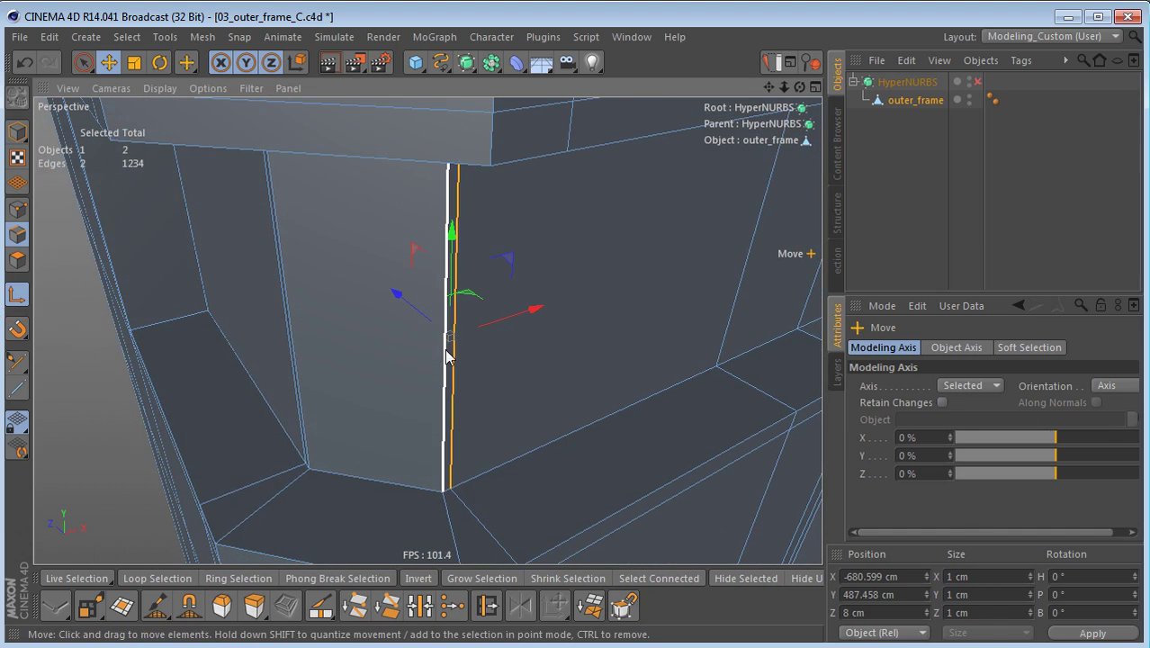
{"action": "left_click_drag", "start_coordinate": [470, 394], "coordinate": [543, 402], "text": "alt"}
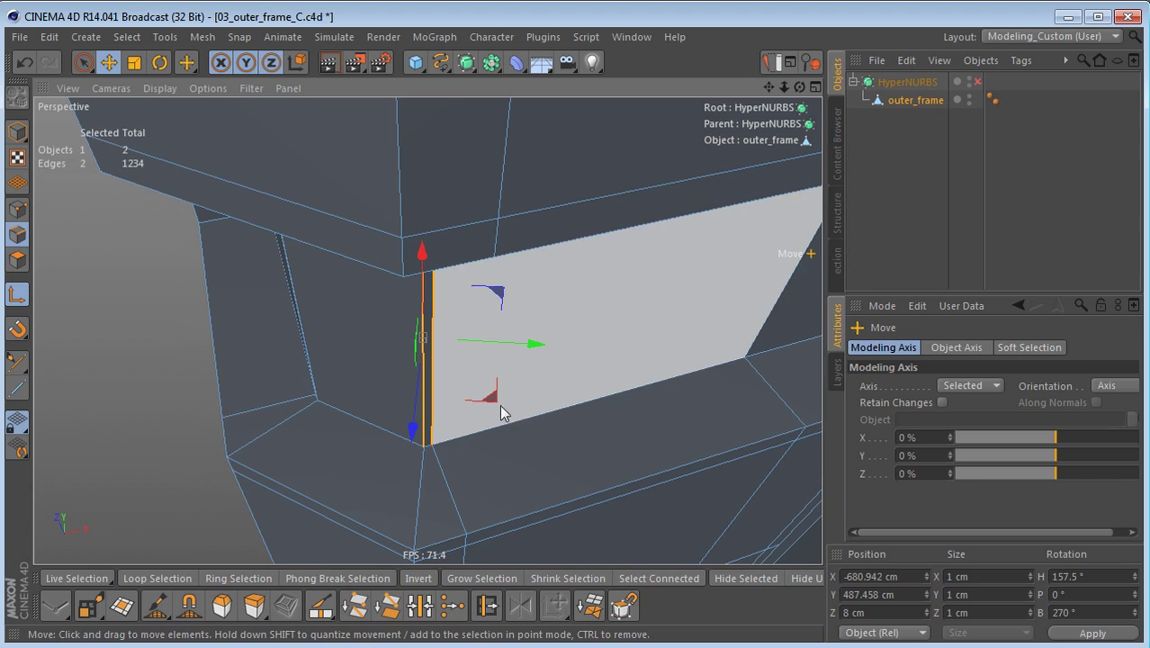
{"action": "left_click_drag", "start_coordinate": [475, 387], "coordinate": [538, 315], "text": "alt"}
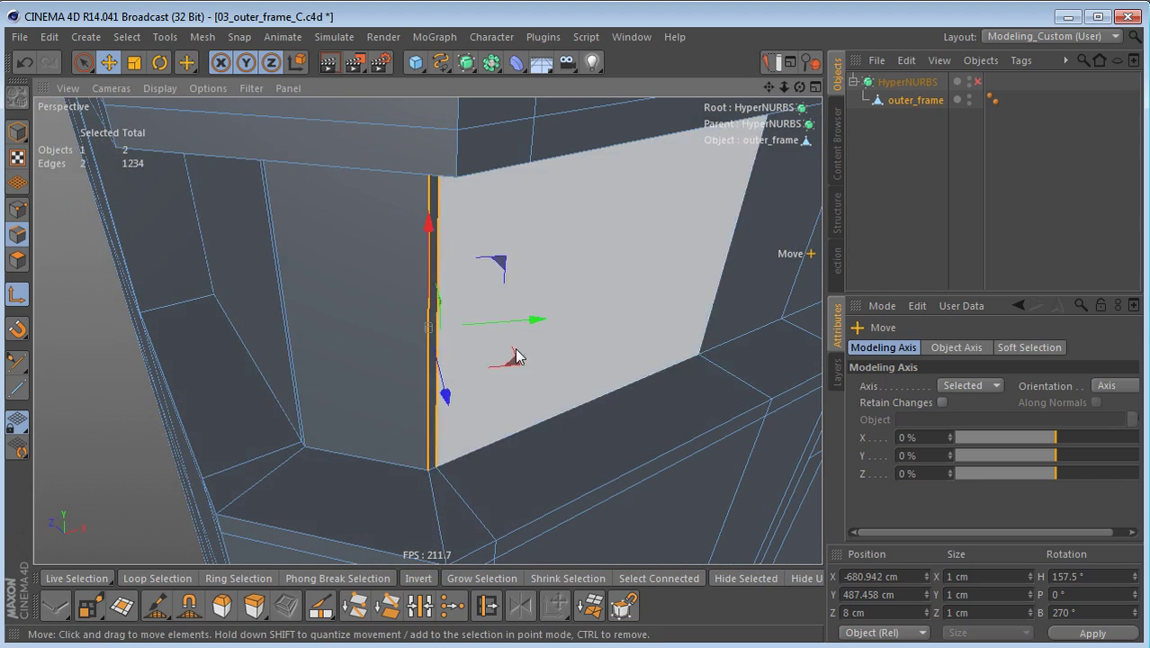
{"action": "left_click", "coordinate": [20, 295]}
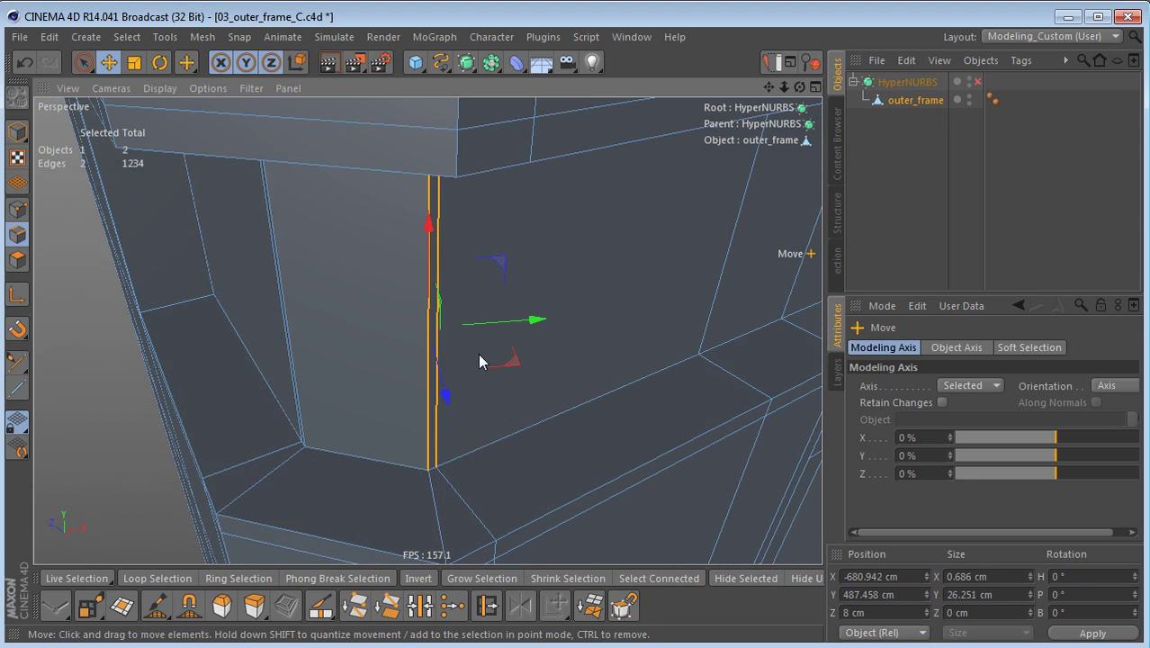
- Reselect the two vertical edges at the slot's inner front corner to reset their modeling axis
{"action": "left_click_drag", "start_coordinate": [512, 290], "coordinate": [474, 328], "text": "alt"}
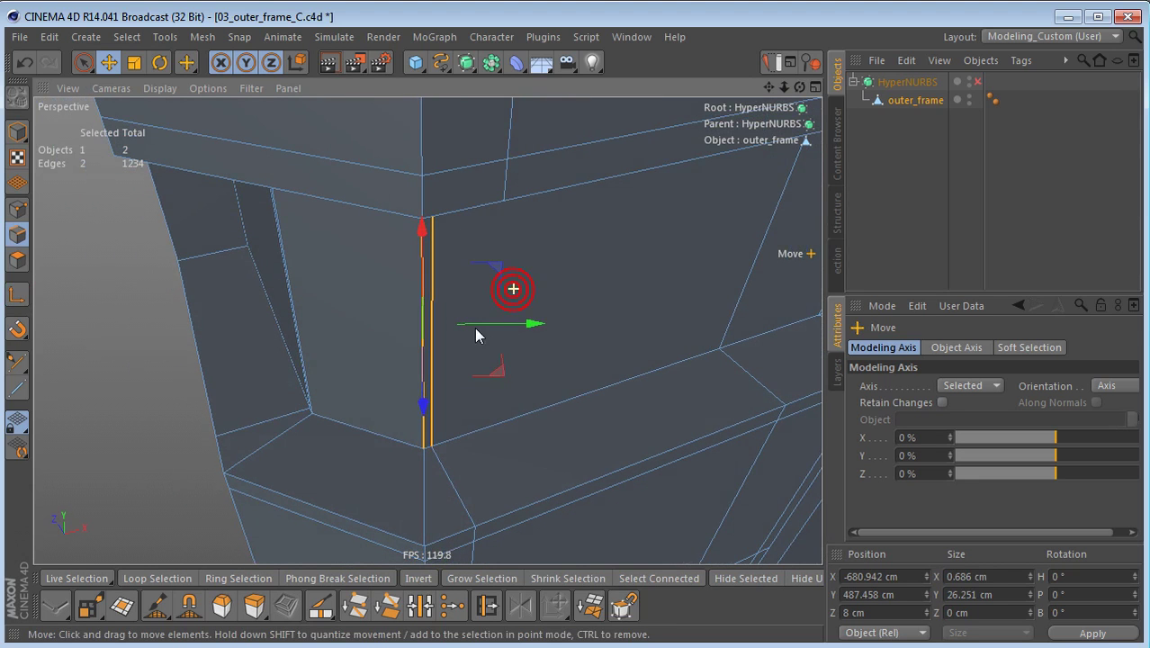
{"action": "left_click", "coordinate": [531, 411]}
{"action": "left_click_drag", "start_coordinate": [505, 377], "coordinate": [558, 342], "text": "alt"}
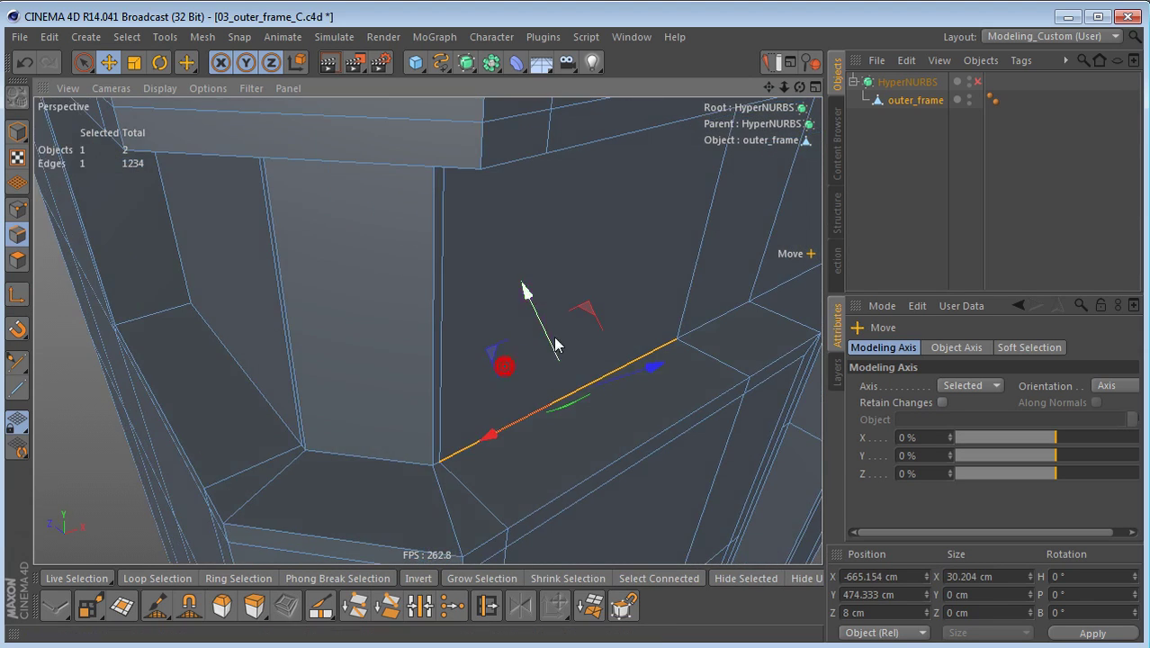
{"action": "key", "text": "space"}
{"action": "left_click", "coordinate": [437, 313]}
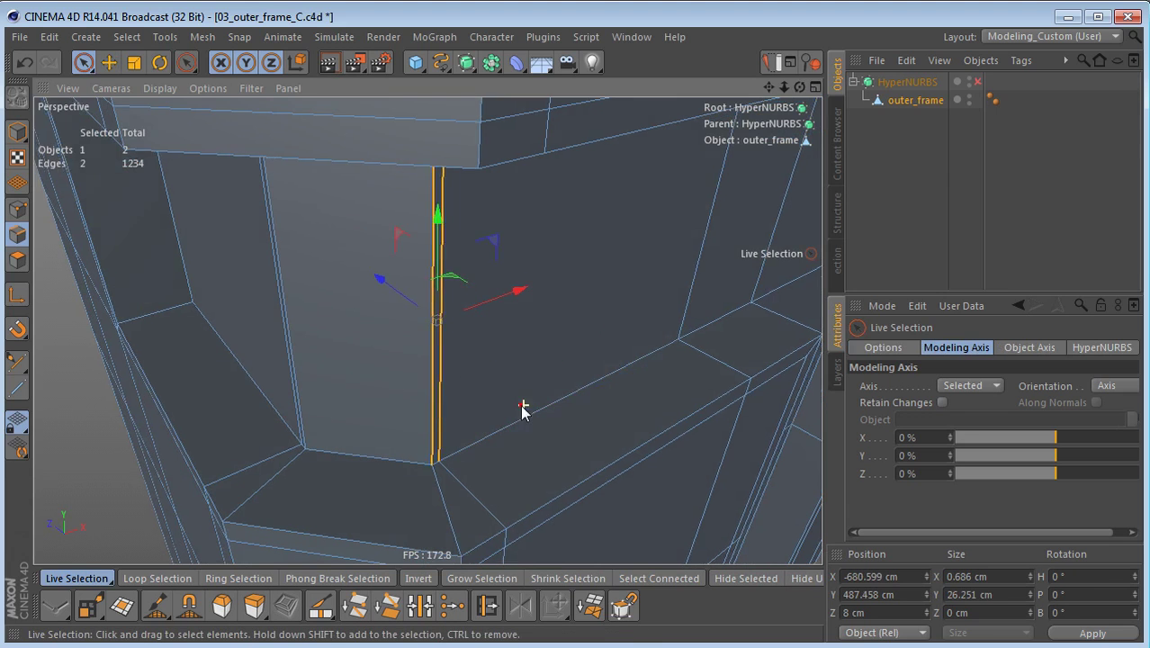
{"action": "left_click_drag", "start_coordinate": [526, 406], "coordinate": [476, 414], "text": "alt"}
{"action": "key", "text": "space"}
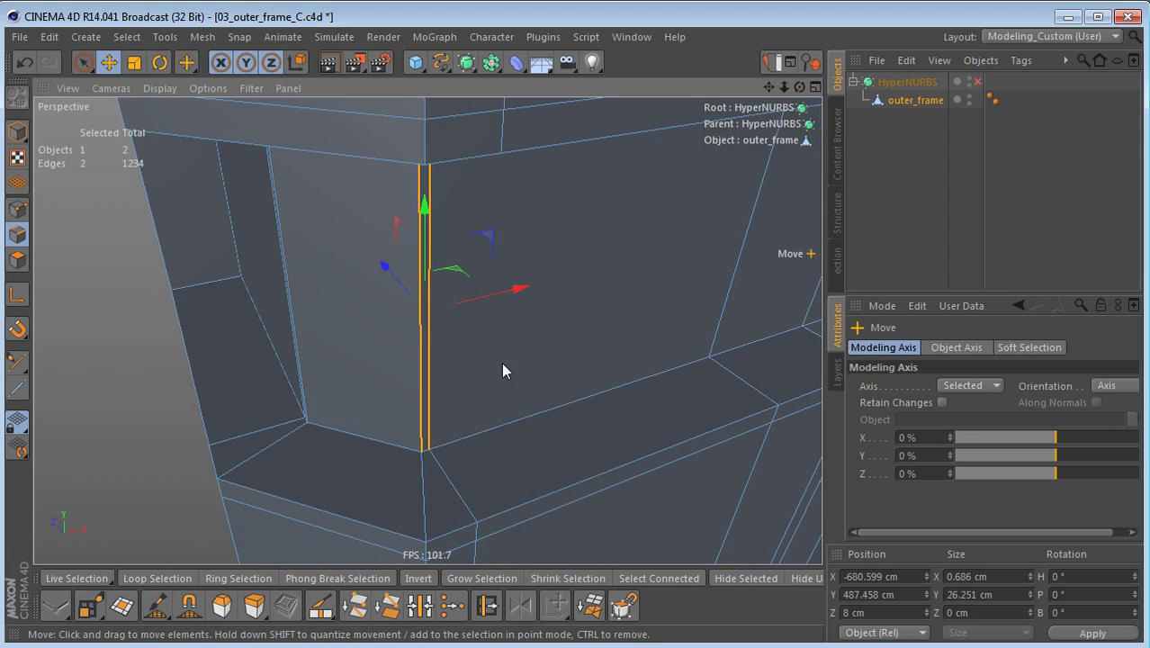
- Place the edge pair's modeling axis on the corner edge in world coordinates and set the pair's X size to 4 cm
{"action": "left_click", "coordinate": [296, 65]}
{"action": "left_click_drag", "start_coordinate": [357, 315], "coordinate": [443, 314], "text": "alt"}
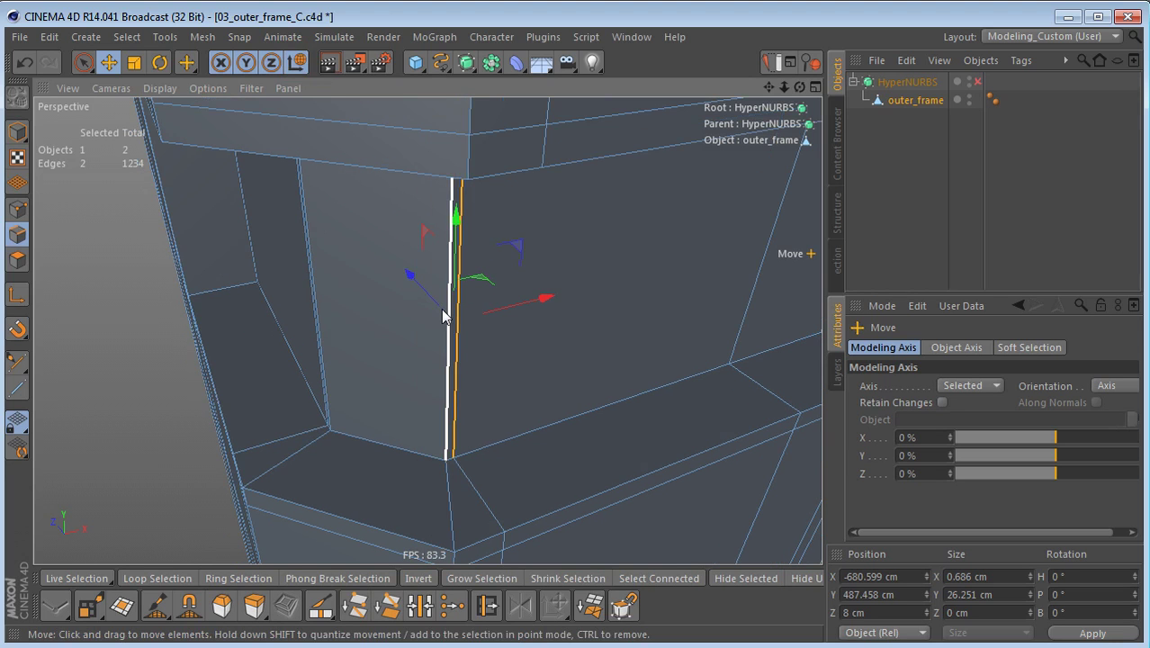
{"action": "key", "text": "l"}
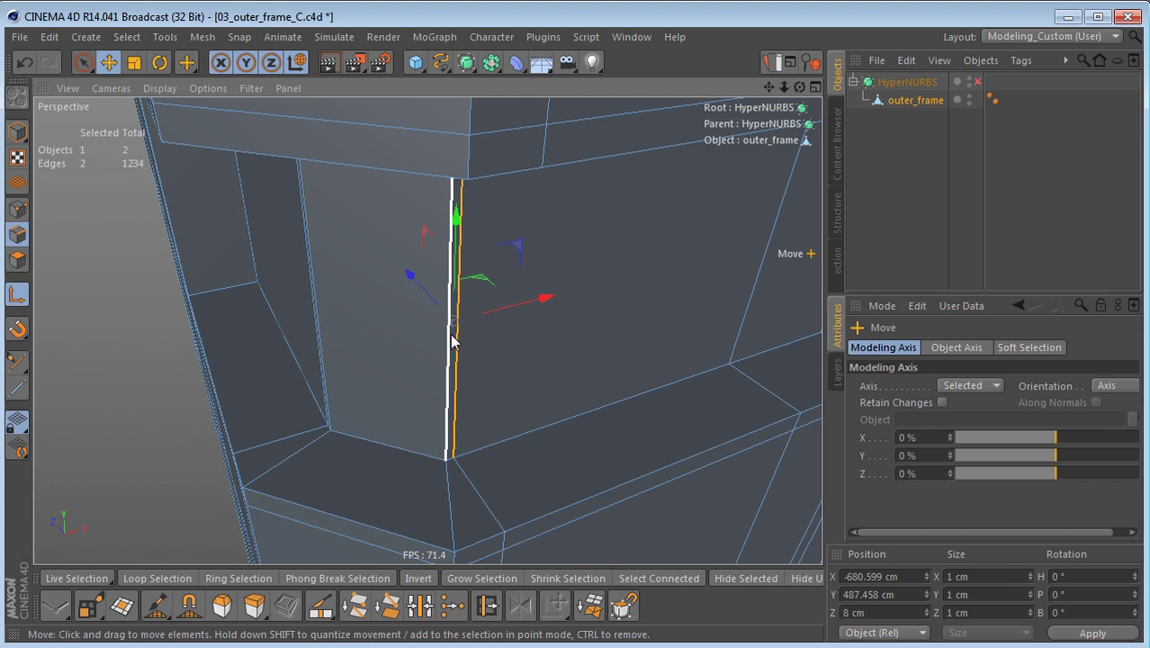
{"action": "left_click_drag", "start_coordinate": [452, 340], "coordinate": [440, 373]}
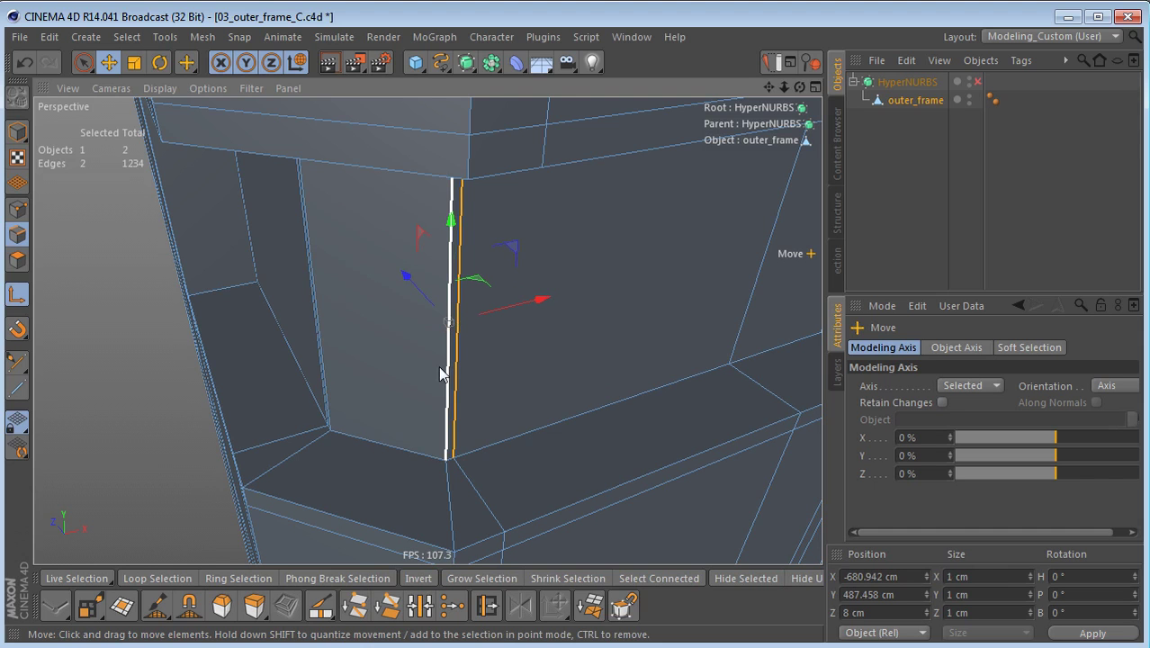
{"action": "mouse_move", "coordinate": [531, 286]}
{"action": "left_mouse_down", "text": "alt"}
{"action": "mouse_move", "coordinate": [535, 349]}
{"action": "mouse_move", "coordinate": [538, 340]}
{"action": "left_mouse_up", "text": "alt"}
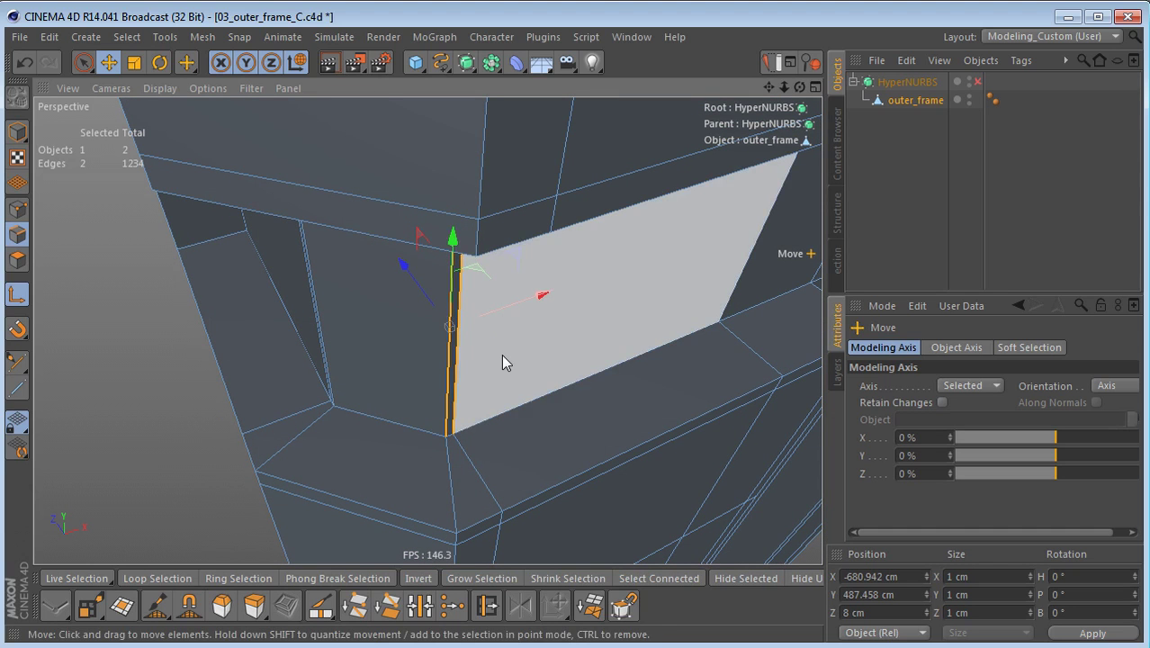
{"action": "key", "text": "l"}
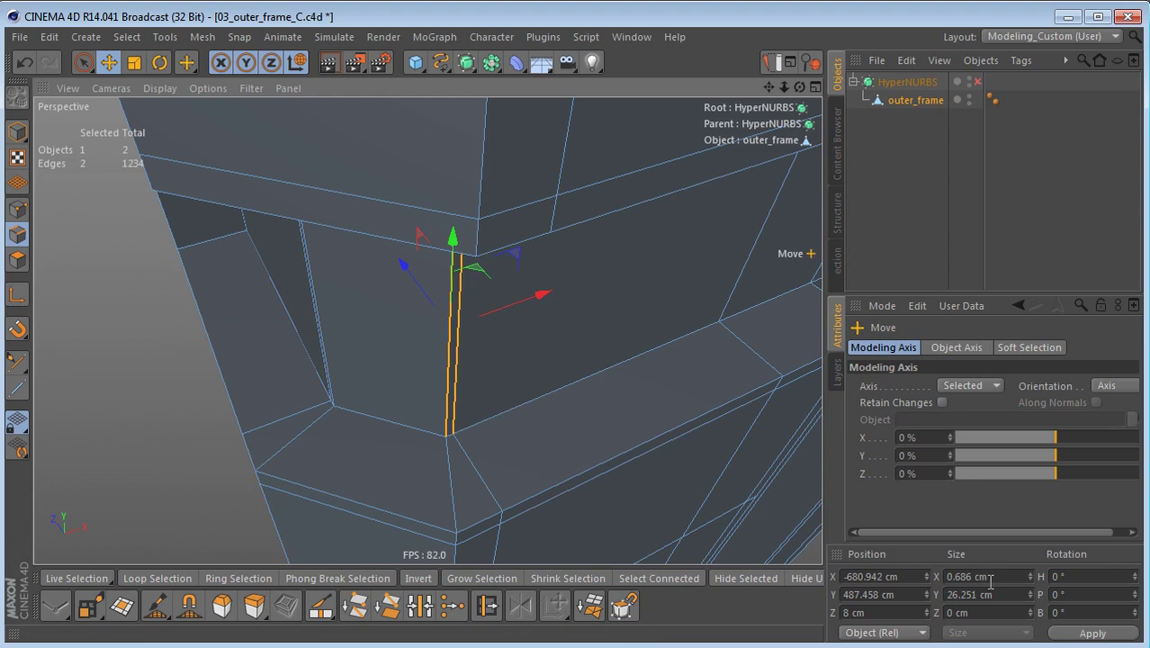
{"action": "left_click_drag", "start_coordinate": [996, 579], "coordinate": [938, 594]}
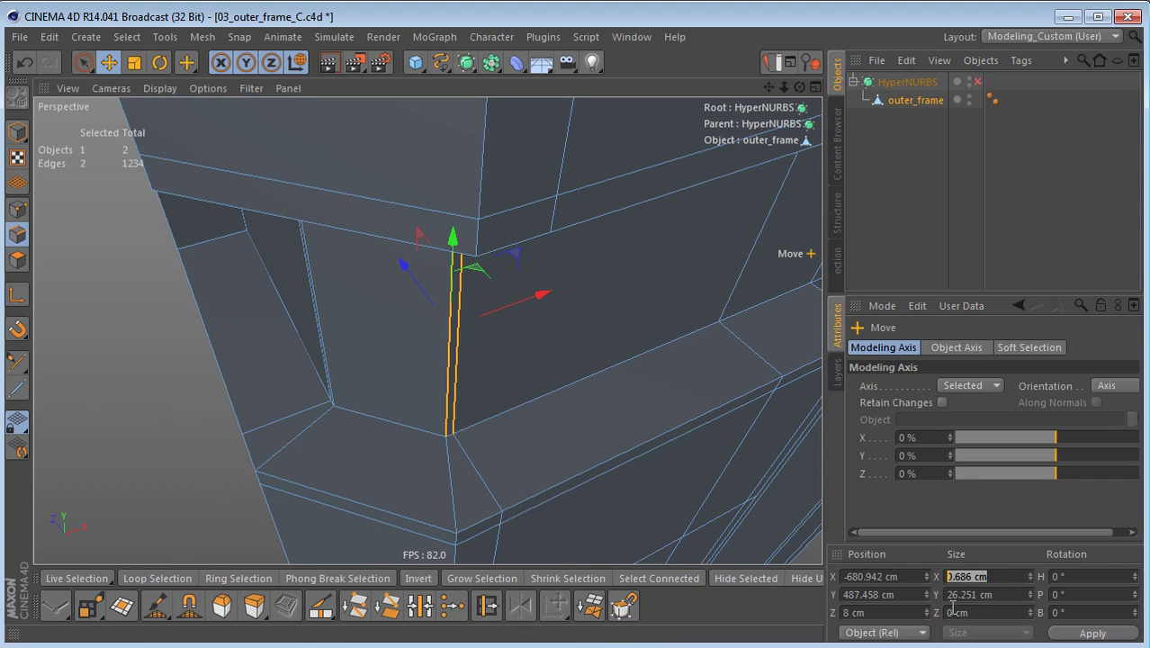
{"action": "type", "text": "4"}
{"action": "left_click", "coordinate": [1089, 634]}
- Set the Z size of the edge pair at the slot's other inner corner to 4 cm, scaling from its corner edge
{"action": "left_click_drag", "start_coordinate": [315, 335], "coordinate": [517, 301], "text": "alt"}
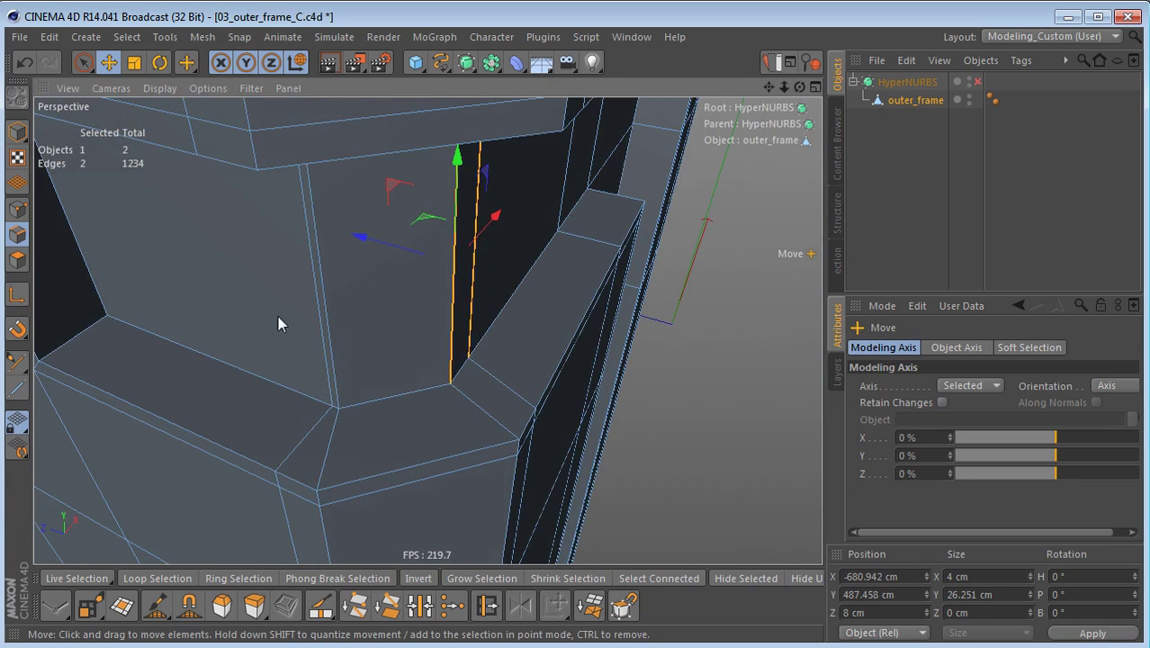
{"action": "key", "text": "9"}
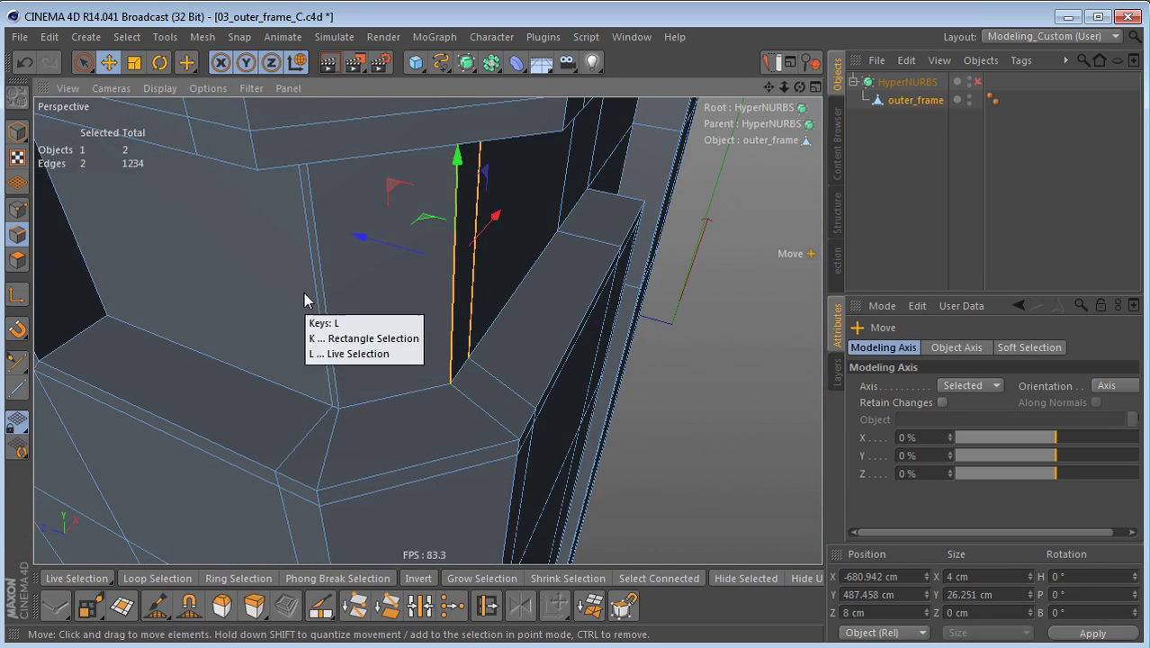
{"action": "left_click", "coordinate": [324, 306]}
{"action": "left_click_drag", "start_coordinate": [333, 346], "coordinate": [403, 410], "text": "alt"}
{"action": "key", "text": "e"}
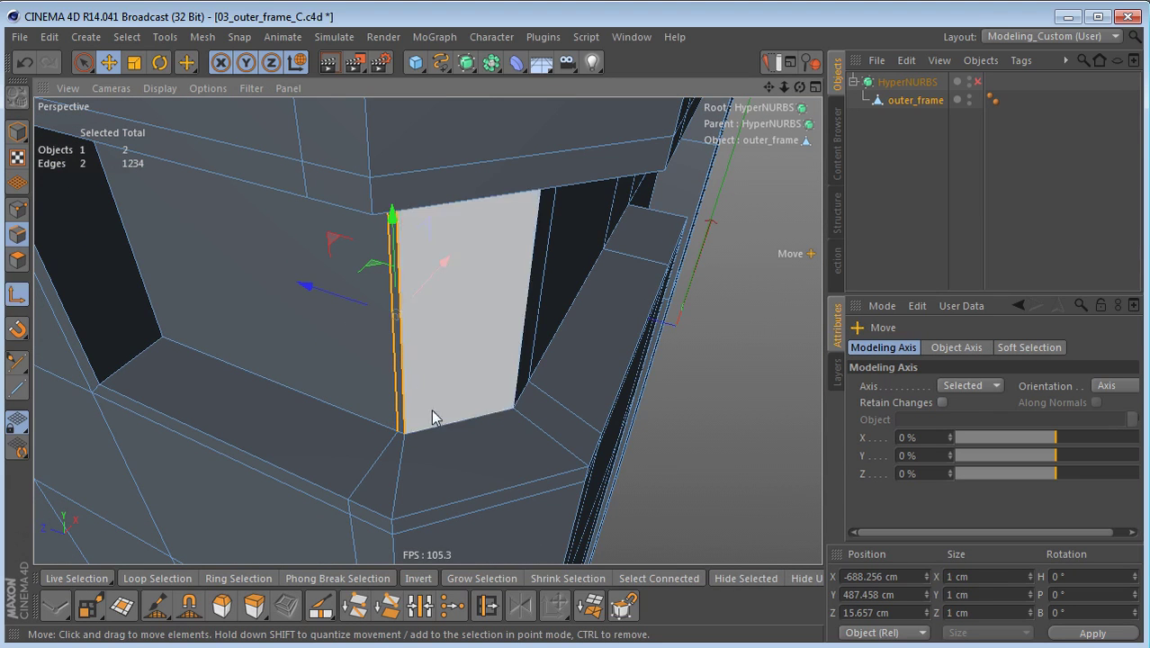
{"action": "left_click_drag", "start_coordinate": [406, 396], "coordinate": [411, 325], "text": "alt"}
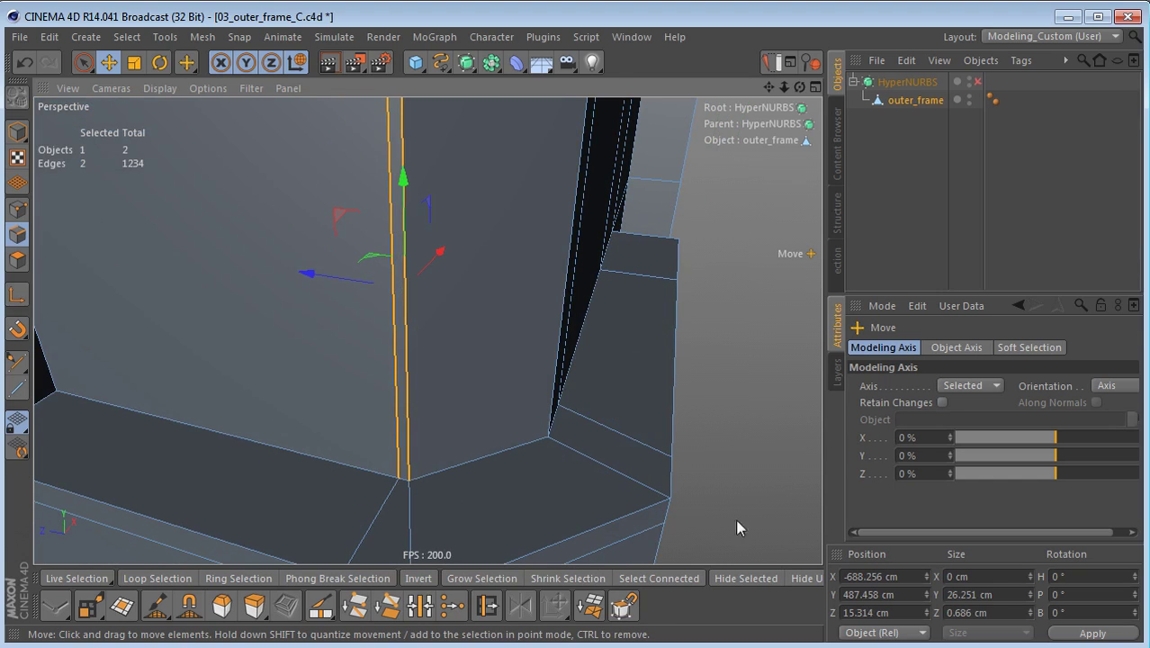
{"action": "double_click", "coordinate": [1007, 611]}
{"action": "type", "text": "4"}
{"action": "key", "text": "Return"}
- Inset the five tall polygons wrapping the corner below the L-shaped slot with Extrude Inner at a 2 cm offset
{"action": "scroll", "coordinate": [521, 290], "scroll_direction": "down", "scroll_amount": 5}
{"action": "mouse_move", "coordinate": [521, 289]}
{"action": "left_mouse_down", "text": "alt"}
{"action": "mouse_move", "coordinate": [547, 265]}
{"action": "mouse_move", "coordinate": [361, 267]}
{"action": "mouse_move", "coordinate": [470, 335]}
{"action": "mouse_move", "coordinate": [388, 286]}
{"action": "mouse_move", "coordinate": [386, 261]}
{"action": "left_mouse_up", "text": "alt"}
{"action": "key", "text": "Return"}
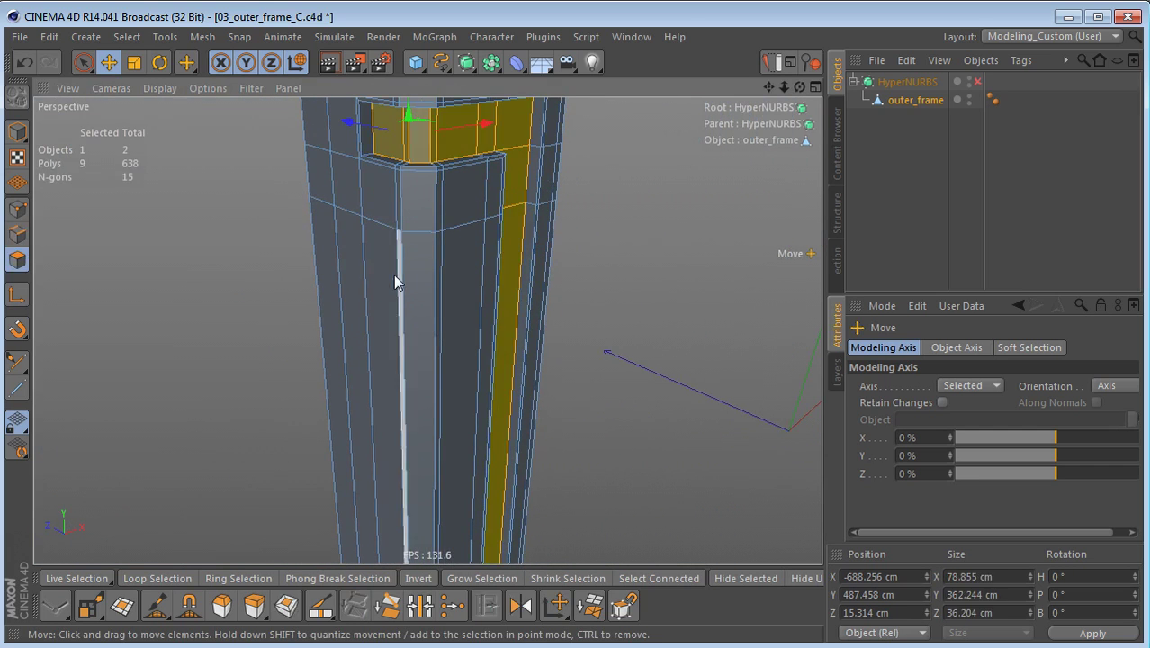
{"action": "key", "text": "9"}
{"action": "left_click_drag", "start_coordinate": [385, 297], "coordinate": [449, 295]}
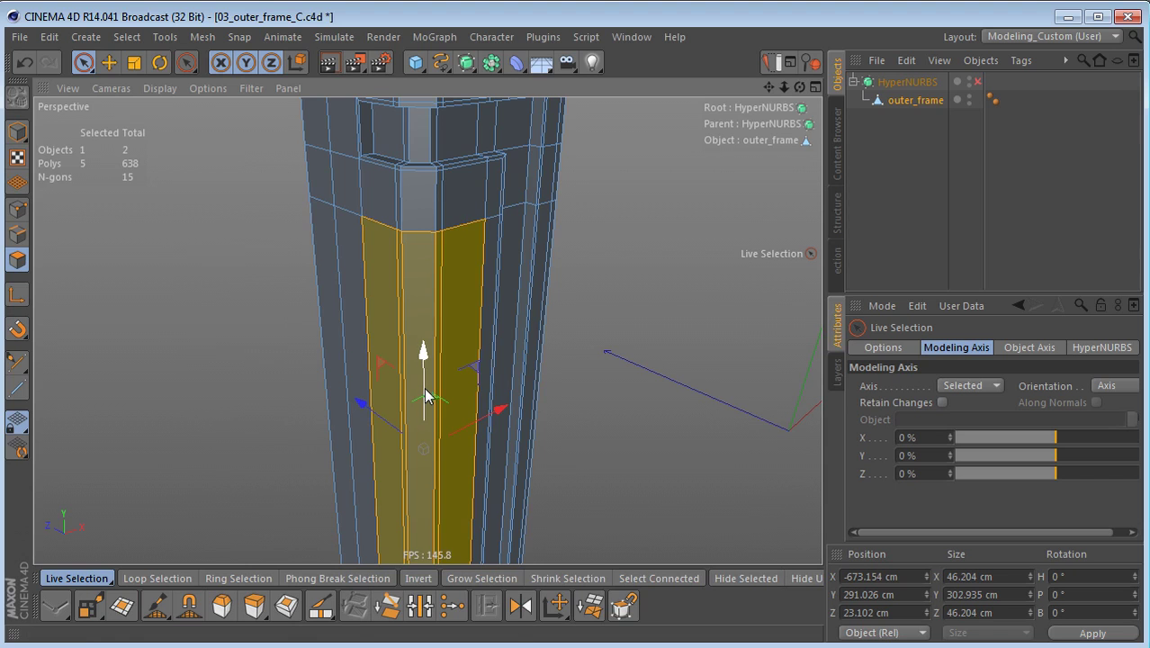
{"action": "middle_click", "coordinate": [563, 414]}
{"action": "middle_click", "coordinate": [604, 479]}
{"action": "scroll", "coordinate": [491, 328], "scroll_direction": "up", "scroll_amount": 3}
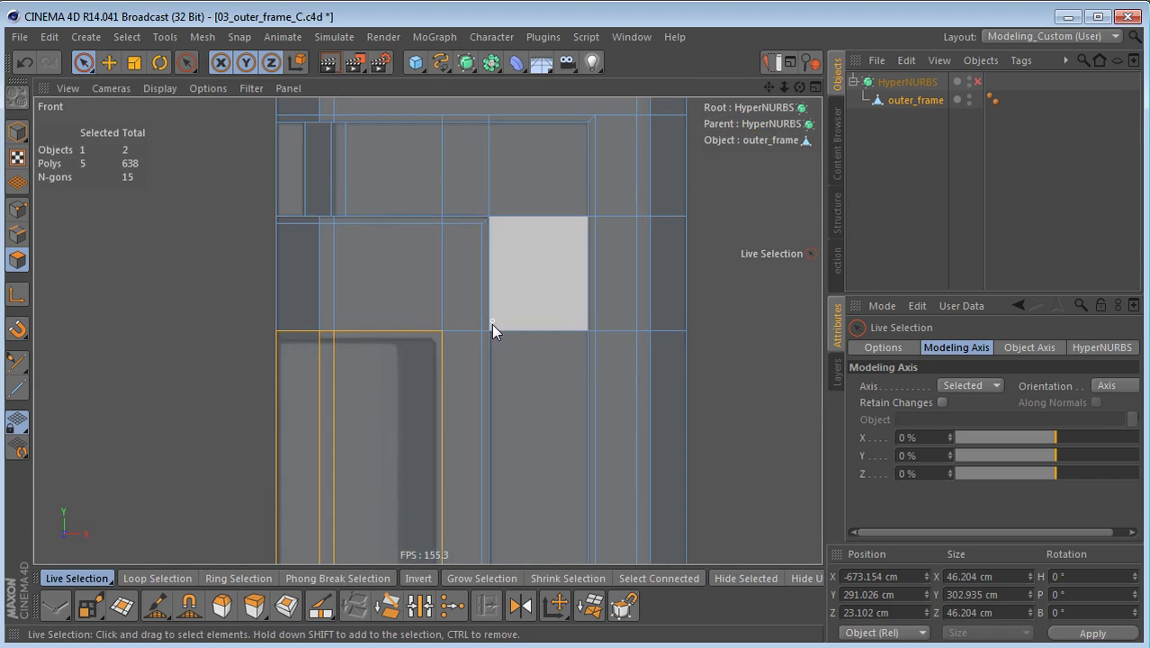
{"action": "scroll", "coordinate": [467, 378], "scroll_direction": "up", "scroll_amount": 1}
{"action": "key", "text": "i"}
{"action": "mouse_move", "coordinate": [512, 383]}
{"action": "left_mouse_down"}
{"action": "mouse_move", "coordinate": [491, 384]}
{"action": "mouse_move", "coordinate": [515, 404]}
{"action": "left_mouse_up"}
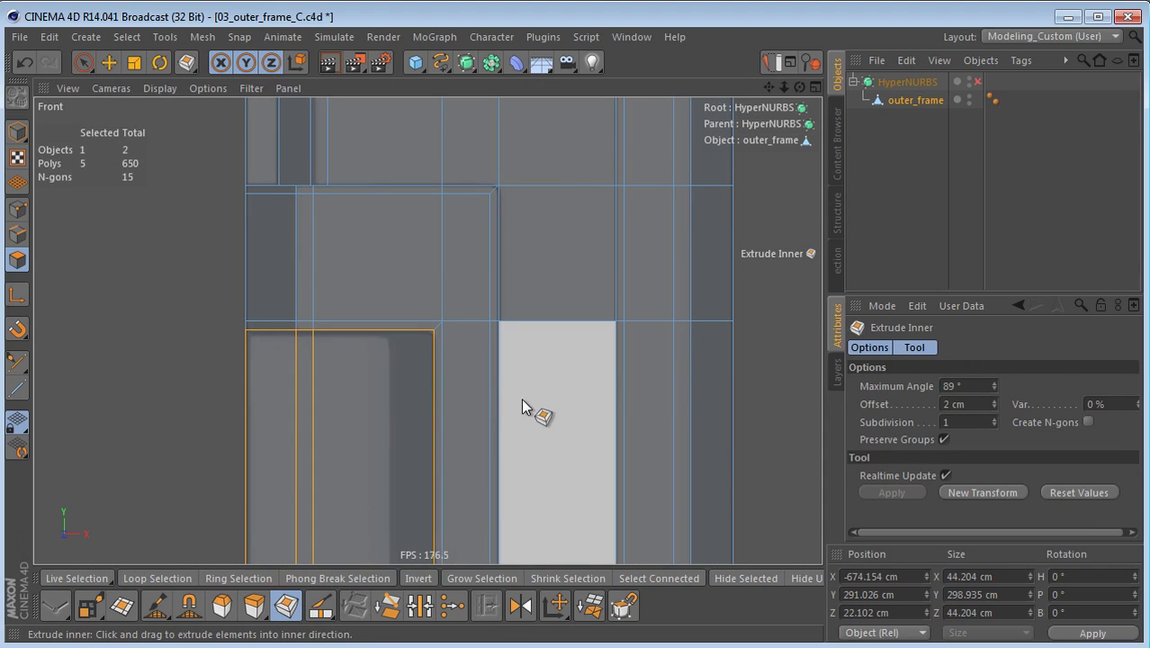
- Try to extrude the five inset corner polygons inward with an offset of -19.7 cm in the perspective view
{"action": "middle_click", "coordinate": [516, 385]}
{"action": "middle_click", "coordinate": [238, 146]}
{"action": "left_click_drag", "start_coordinate": [365, 308], "coordinate": [380, 255], "text": "alt"}
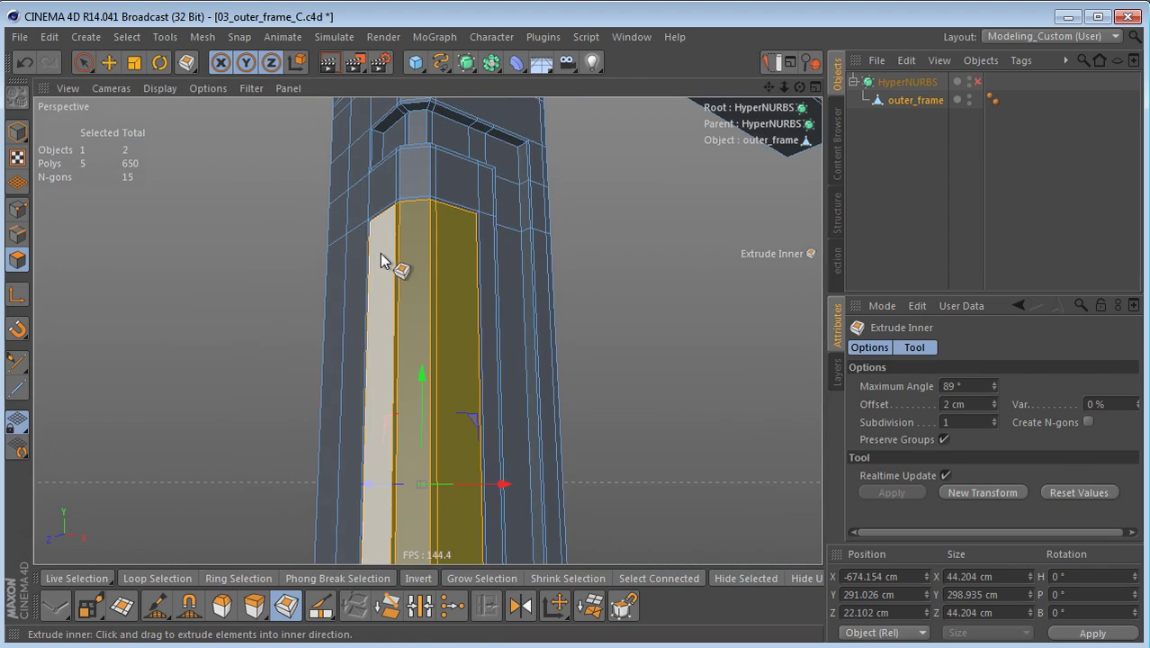
{"action": "key", "text": "d"}
{"action": "left_click_drag", "start_coordinate": [531, 331], "coordinate": [355, 331]}
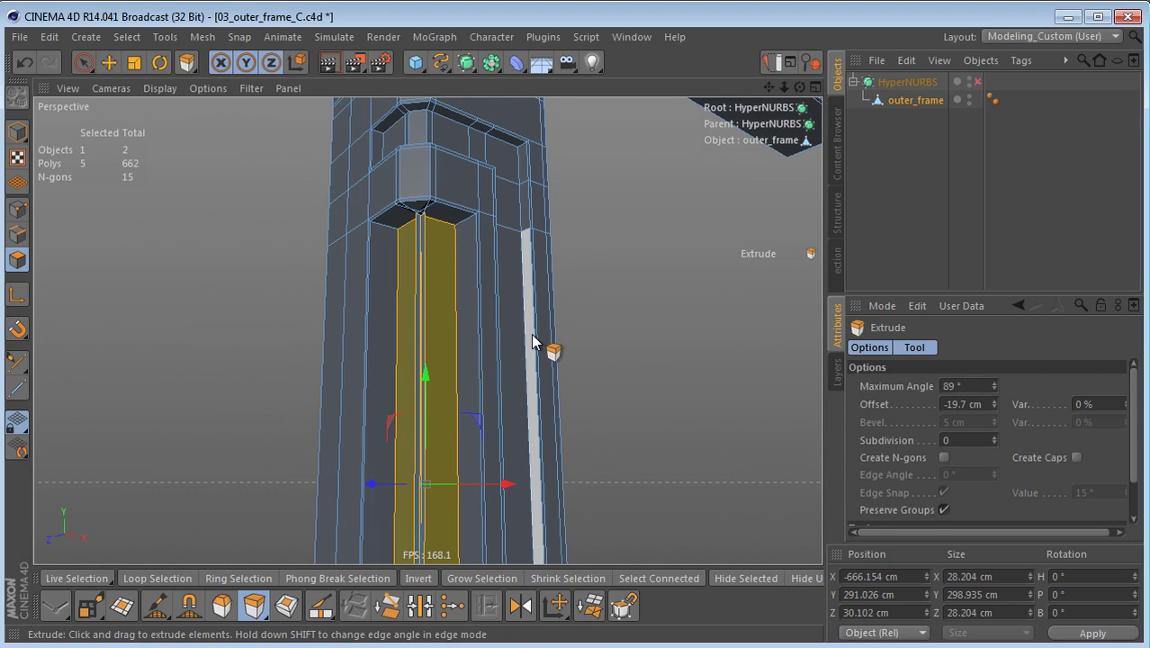
{"action": "key", "text": "ctrl+z"}
- Delete the inset corner polygons except the wide front-facing one
{"action": "left_click_drag", "start_coordinate": [496, 233], "coordinate": [501, 302], "text": "alt"}
{"action": "left_click", "coordinate": [464, 241], "text": "ctrl"}
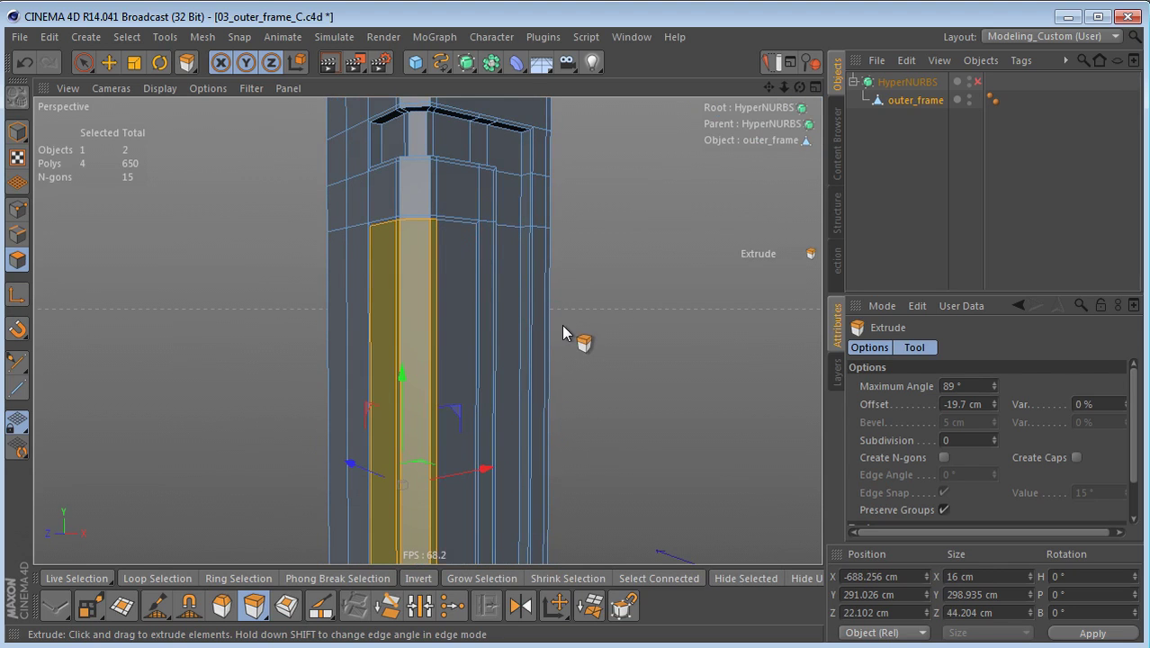
{"action": "key", "text": "Delete"}
- Extrude the remaining front-facing polygon inward about 13.5 cm and delete the side wall it creates at the open corner
{"action": "left_click_drag", "start_coordinate": [525, 300], "coordinate": [481, 410], "text": "alt"}
{"action": "left_click", "coordinate": [446, 322]}
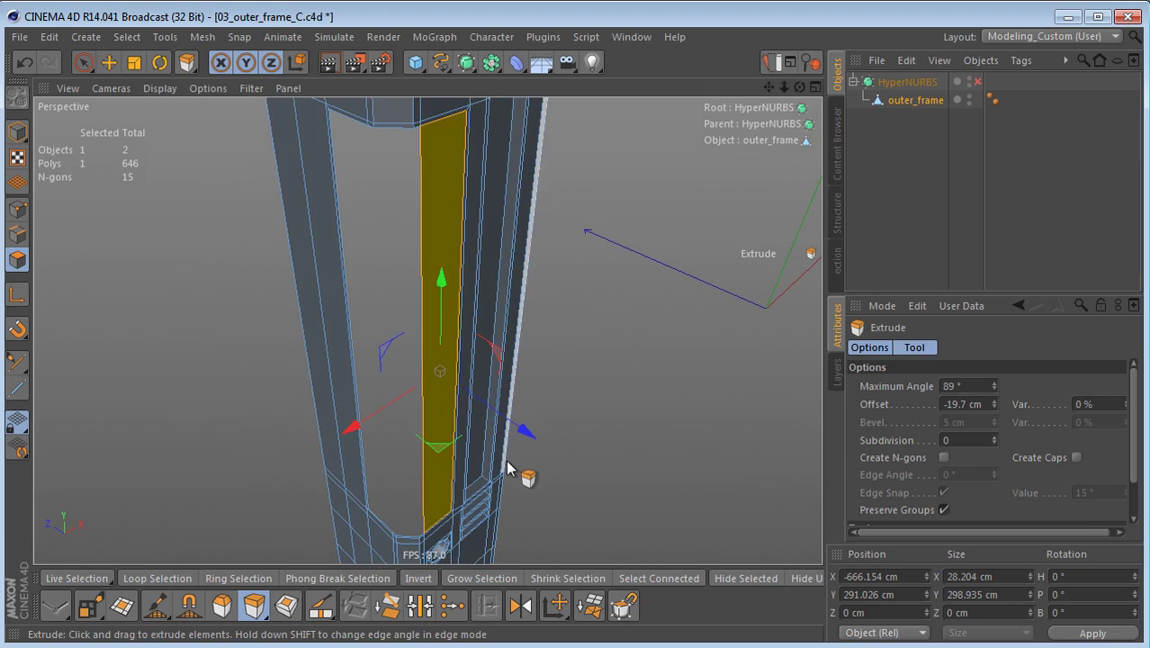
{"action": "left_click_drag", "start_coordinate": [507, 467], "coordinate": [543, 450]}
{"action": "left_click_drag", "start_coordinate": [530, 432], "coordinate": [508, 421]}
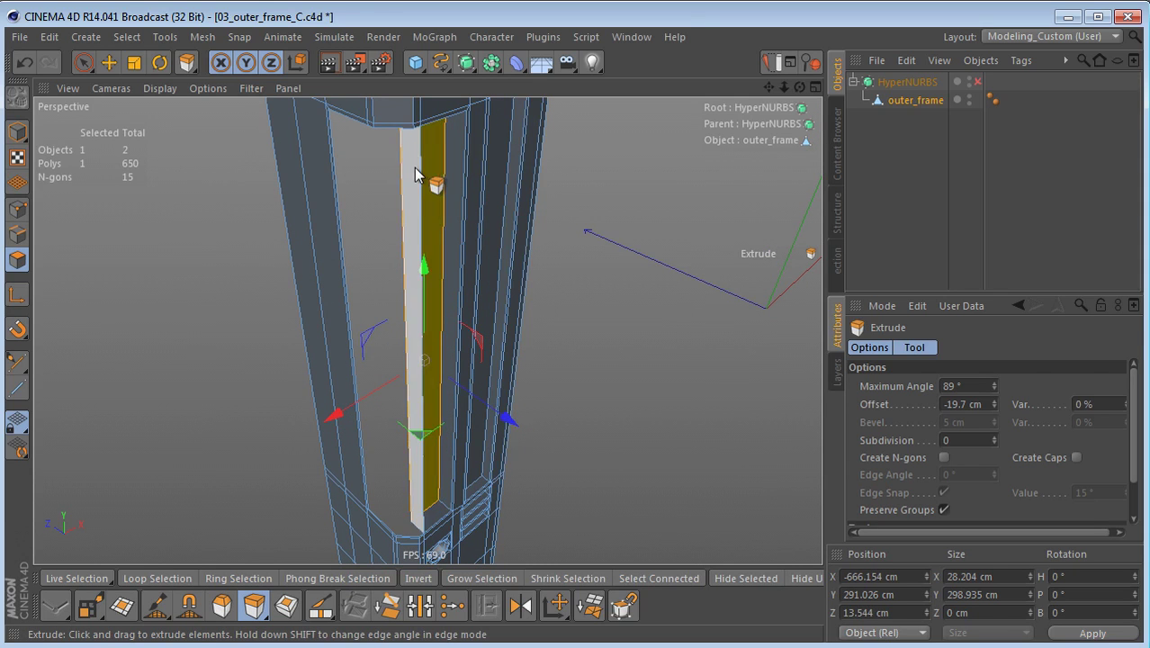
{"action": "key", "text": "Delete"}
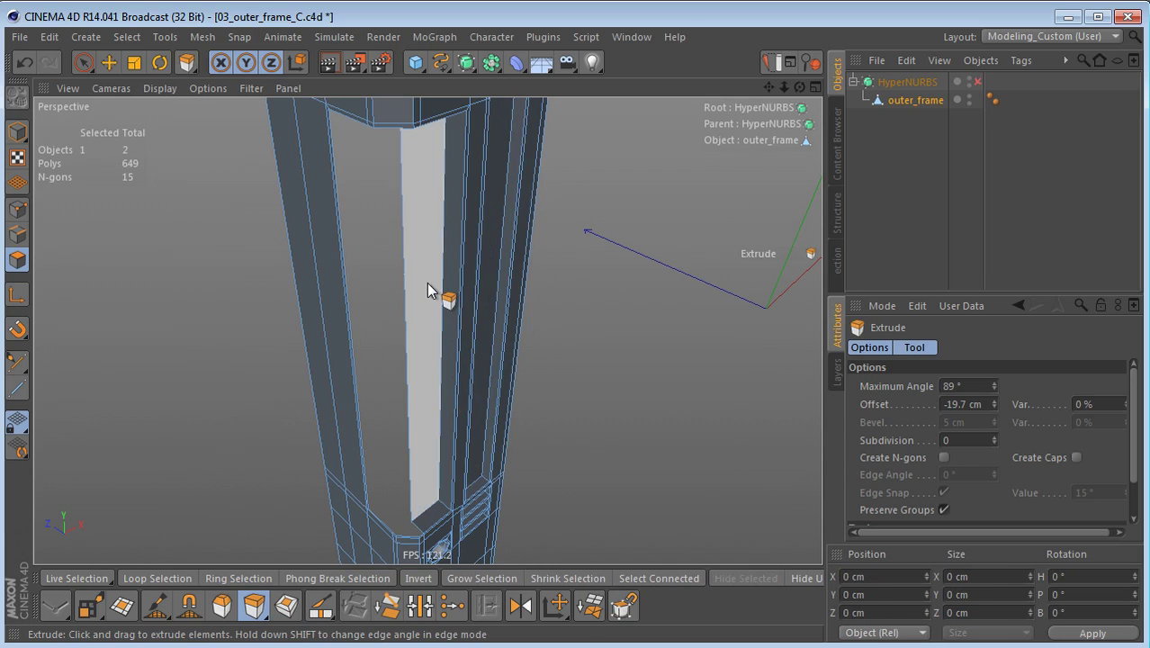
- Snap the modeling axis of the tall recessed polygon to the opening's vertical edge and scale the polygon flat to that edge's depth
{"action": "left_click", "coordinate": [428, 284]}
{"action": "middle_click_drag", "start_coordinate": [426, 329], "coordinate": [484, 358], "text": "alt"}
{"action": "left_click_drag", "start_coordinate": [483, 352], "coordinate": [487, 351], "text": "alt"}
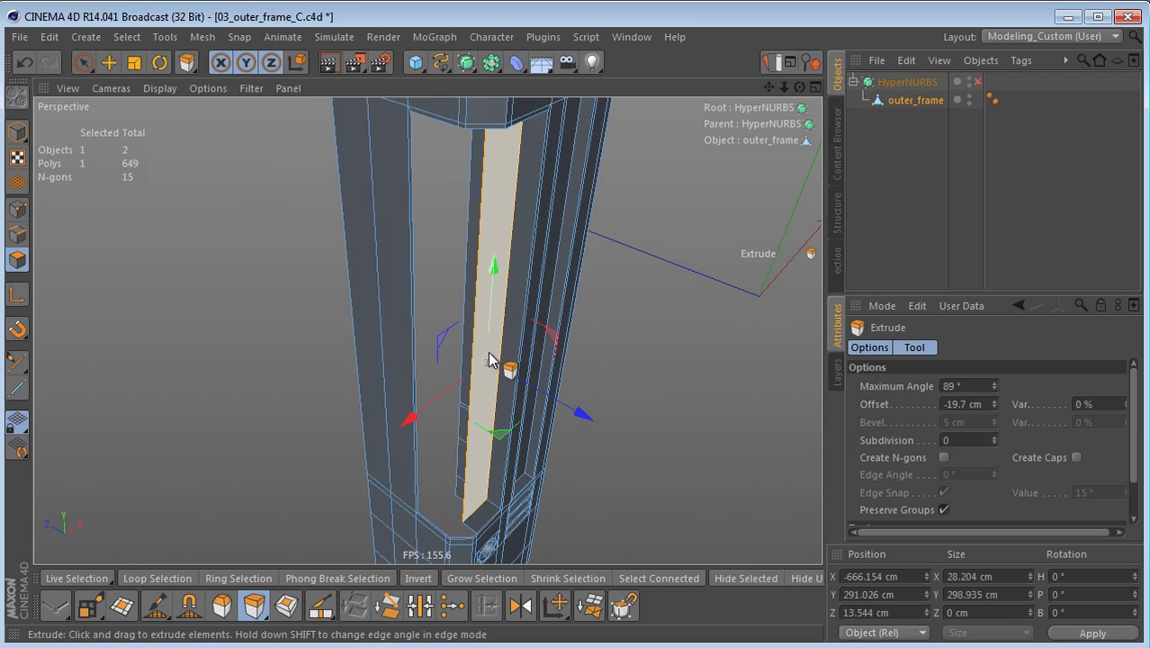
{"action": "key", "text": "e"}
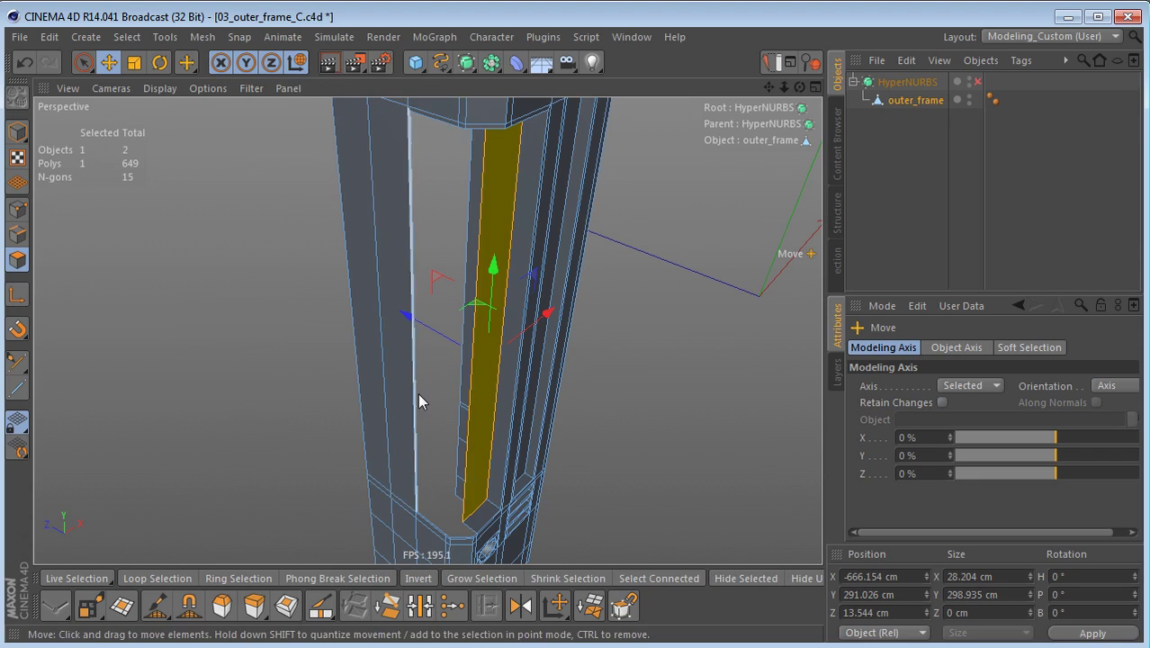
{"action": "key", "text": "l"}
{"action": "scroll", "coordinate": [430, 404], "scroll_direction": "up", "scroll_amount": 2}
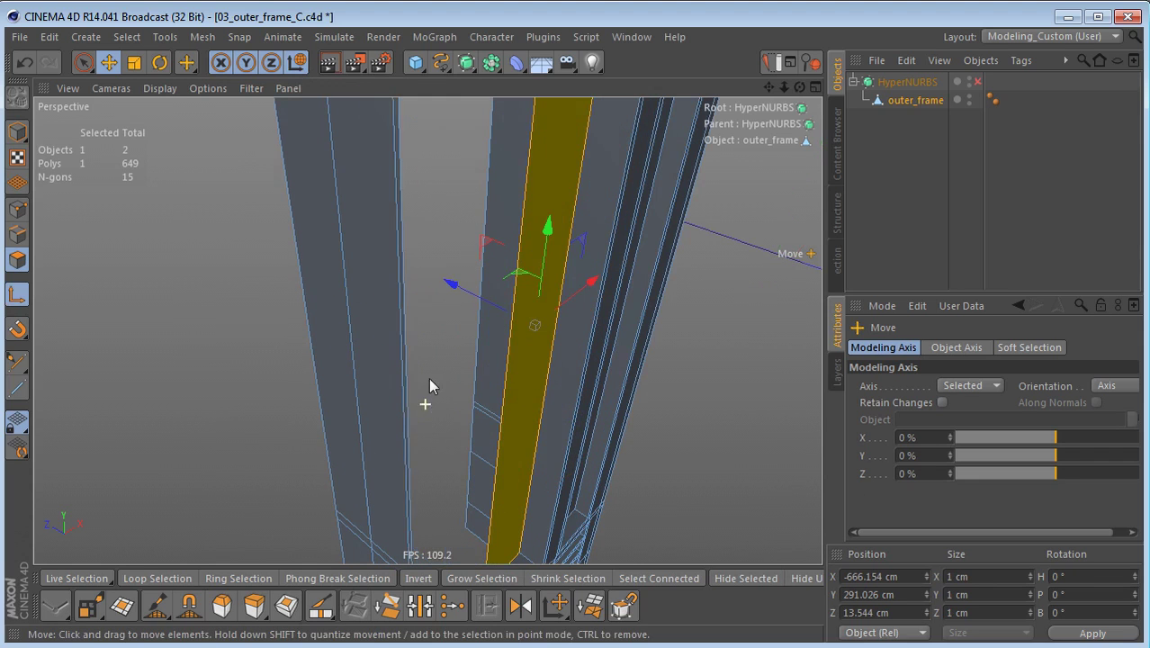
{"action": "left_click", "coordinate": [408, 325]}
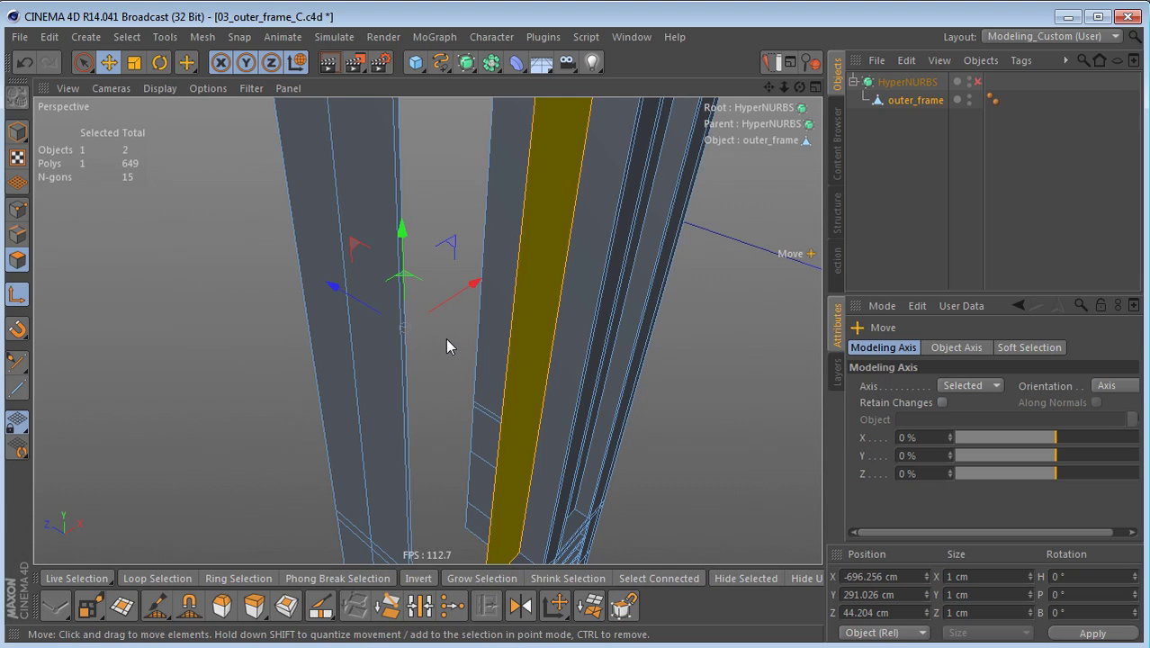
{"action": "left_click", "coordinate": [529, 286]}
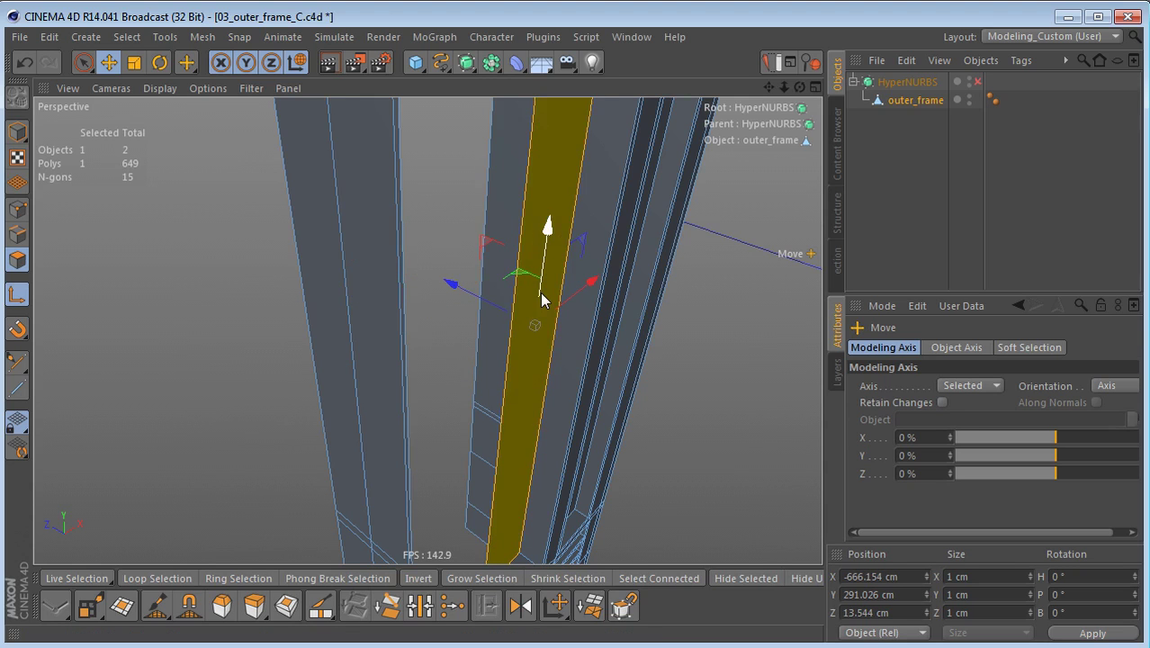
{"action": "key", "text": "t"}
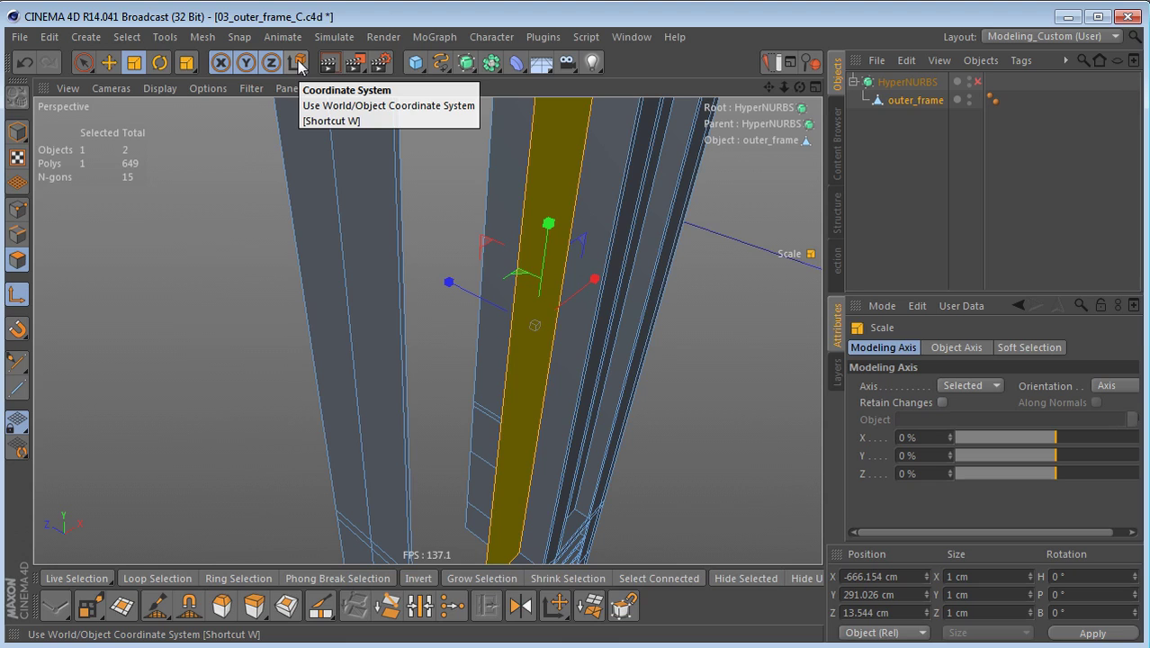
{"action": "left_click", "coordinate": [10, 297]}
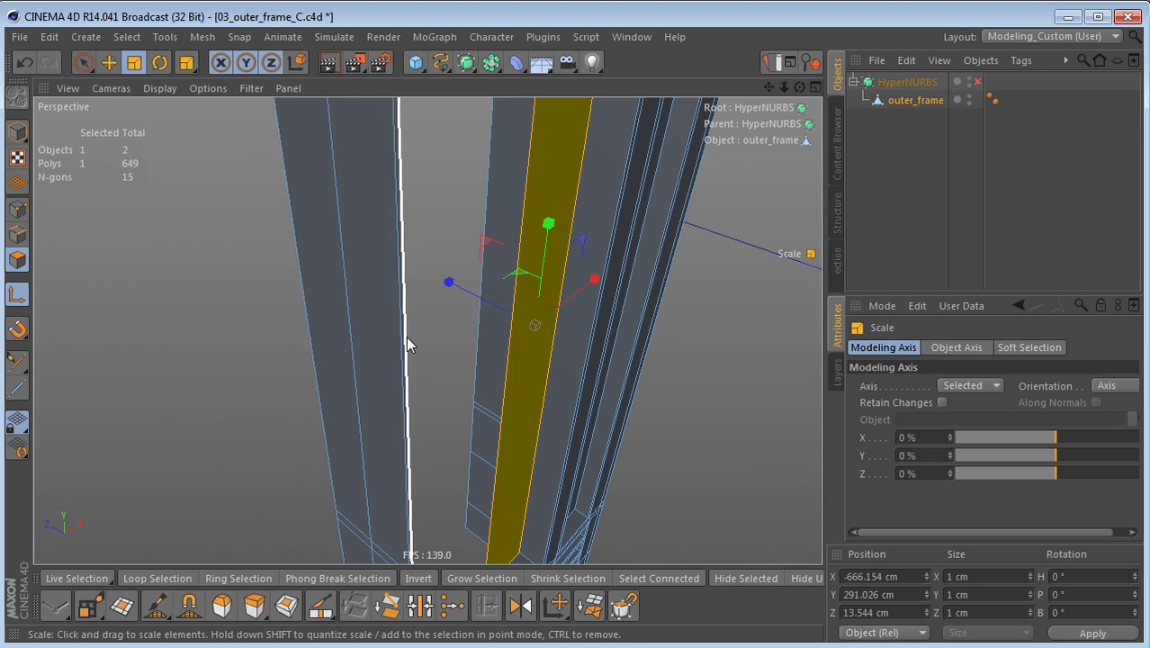
{"action": "left_click", "coordinate": [406, 340]}
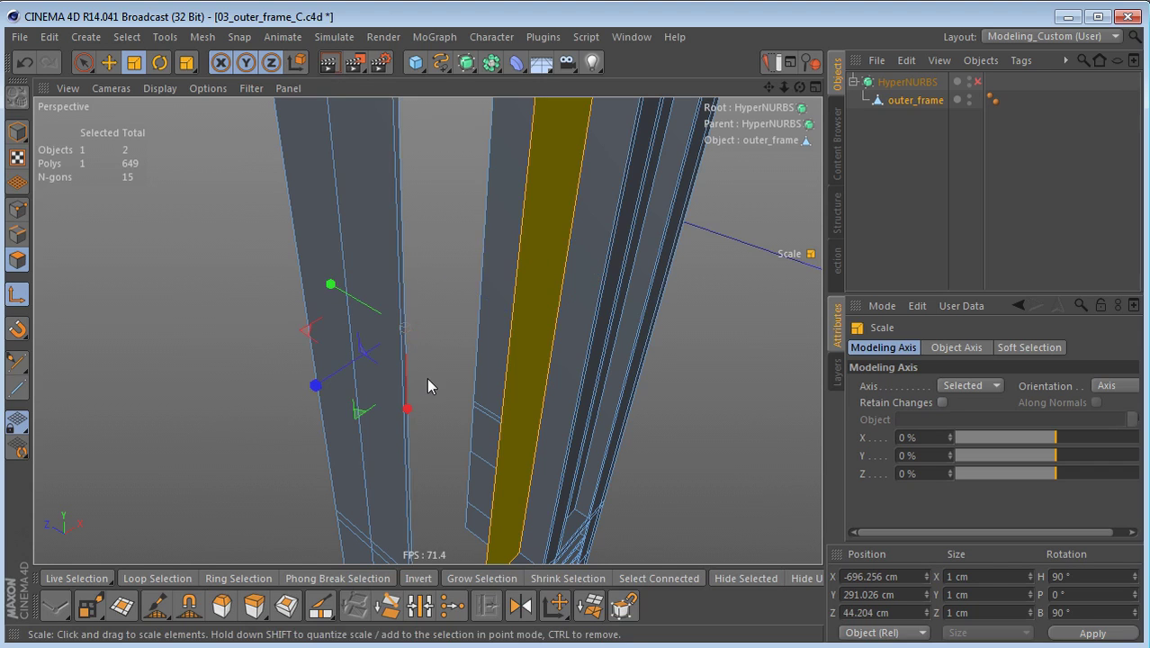
{"action": "left_click_drag", "start_coordinate": [329, 285], "coordinate": [430, 338]}
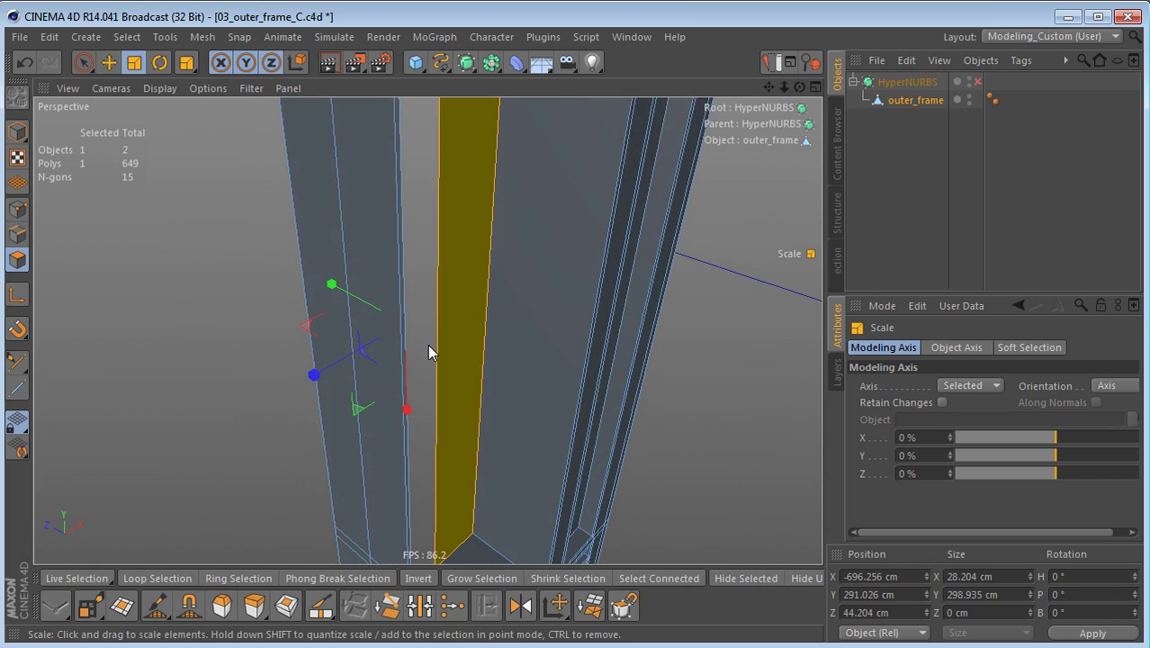
- Bridge the gap between the repositioned recess polygon's side edge and the opening's vertical edge
{"action": "key", "text": "Return"}
{"action": "key", "text": "b"}
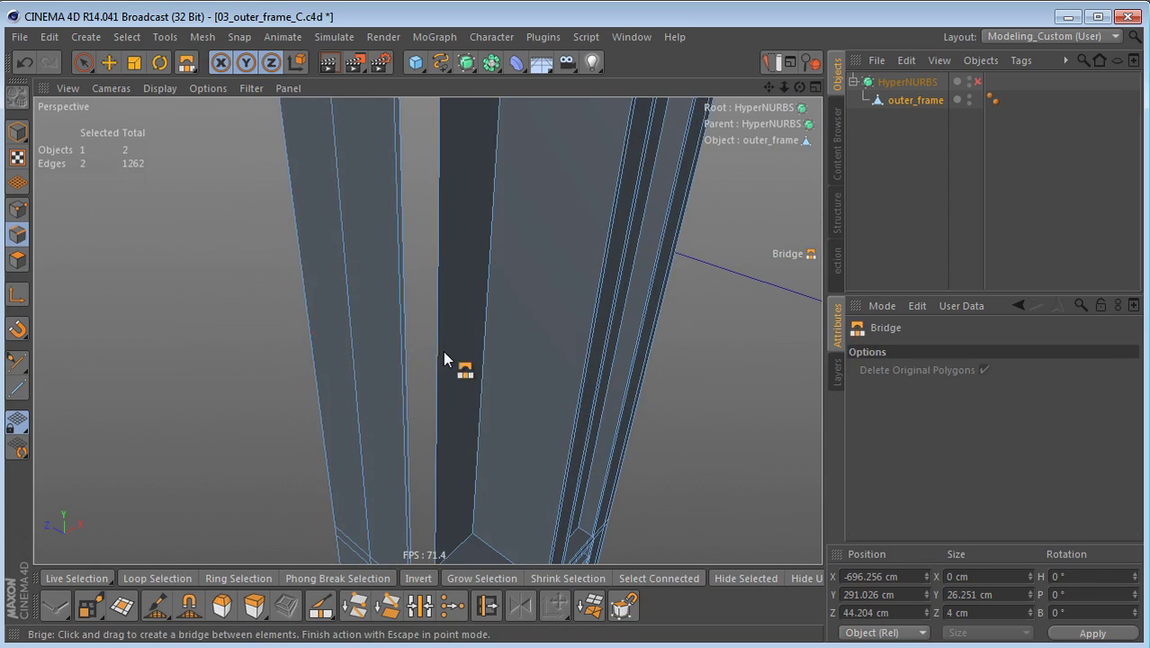
{"action": "left_click_drag", "start_coordinate": [435, 323], "coordinate": [435, 239]}
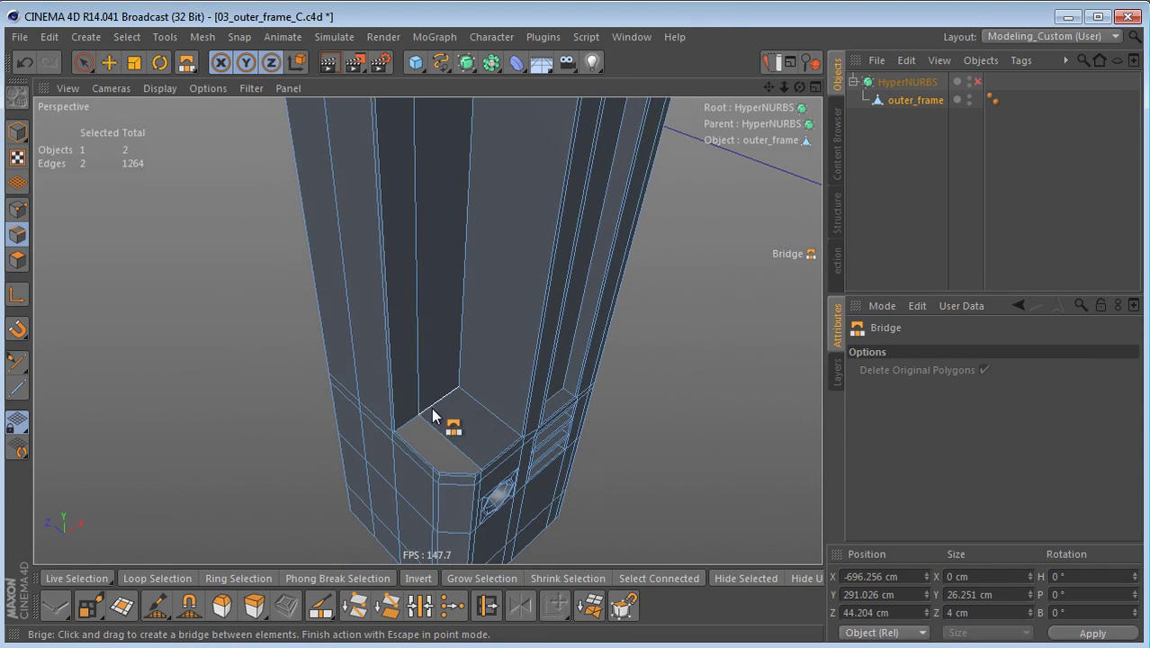
- Close the open polygon holes at the lower and upper ends of the tall corner recess
{"action": "right_click_drag", "start_coordinate": [431, 410], "coordinate": [475, 408], "text": "alt"}
{"action": "middle_click_drag", "start_coordinate": [475, 408], "coordinate": [441, 329], "text": "alt"}
{"action": "right_click_drag", "start_coordinate": [441, 339], "coordinate": [483, 339], "text": "alt"}
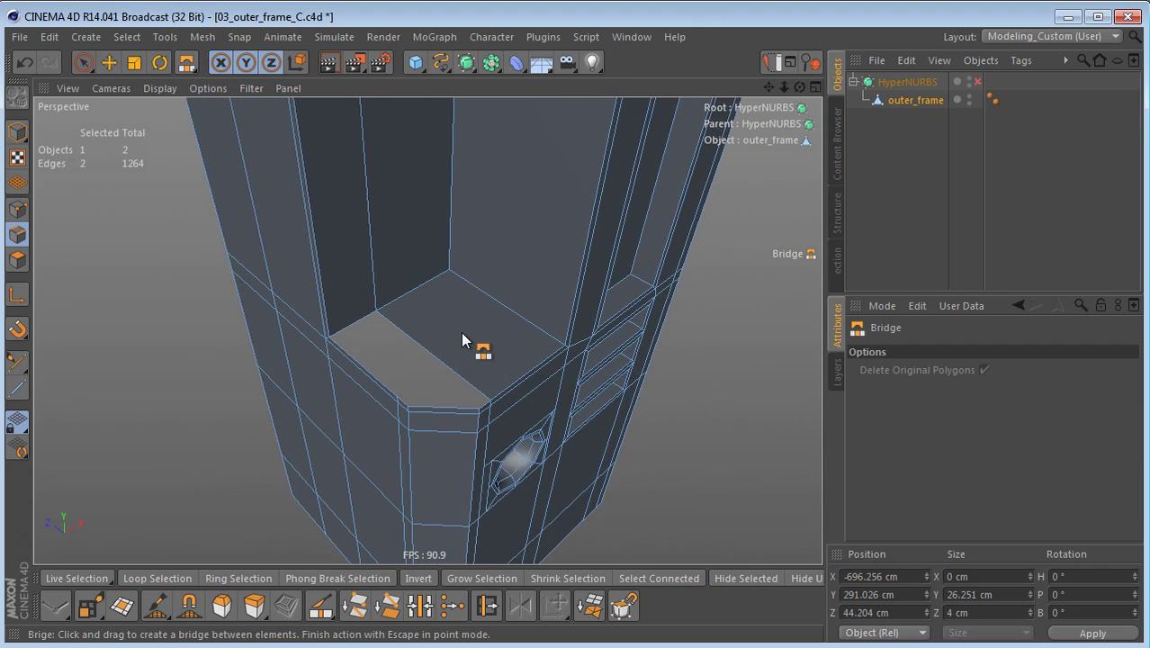
{"action": "key", "text": "m"}
{"action": "key", "text": "d"}
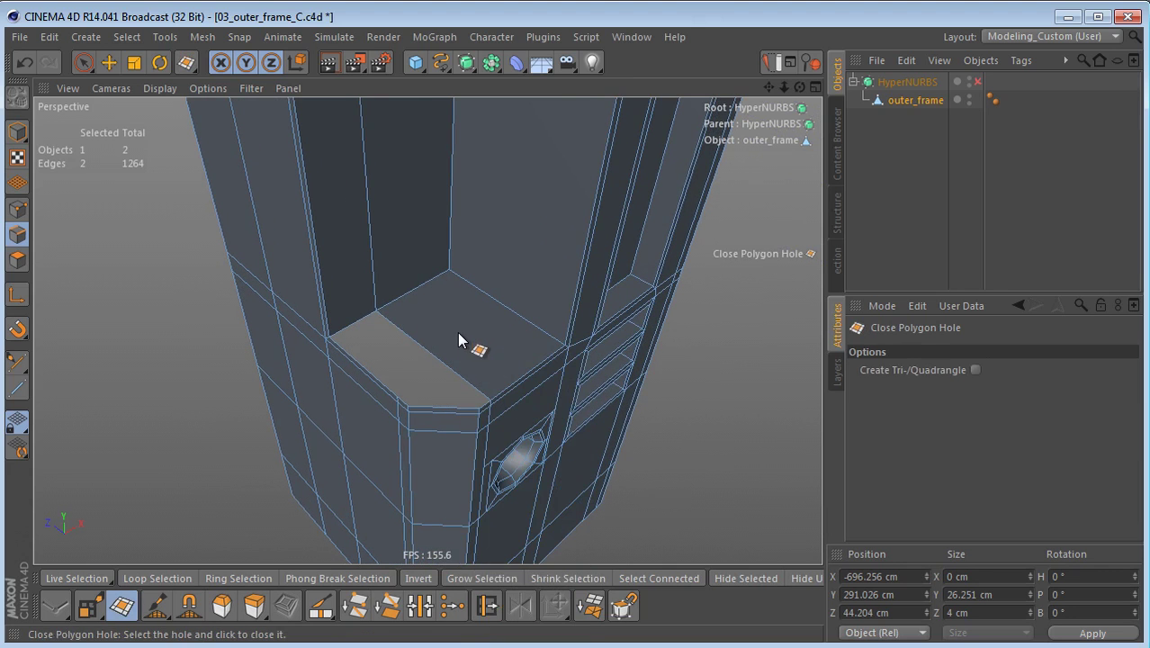
{"action": "left_click_drag", "start_coordinate": [457, 340], "coordinate": [585, 461], "text": "alt"}
{"action": "mouse_move", "coordinate": [435, 202]}
{"action": "left_mouse_down", "text": "alt"}
{"action": "mouse_move", "coordinate": [444, 264]}
{"action": "mouse_move", "coordinate": [444, 205]}
{"action": "left_mouse_up", "text": "alt"}
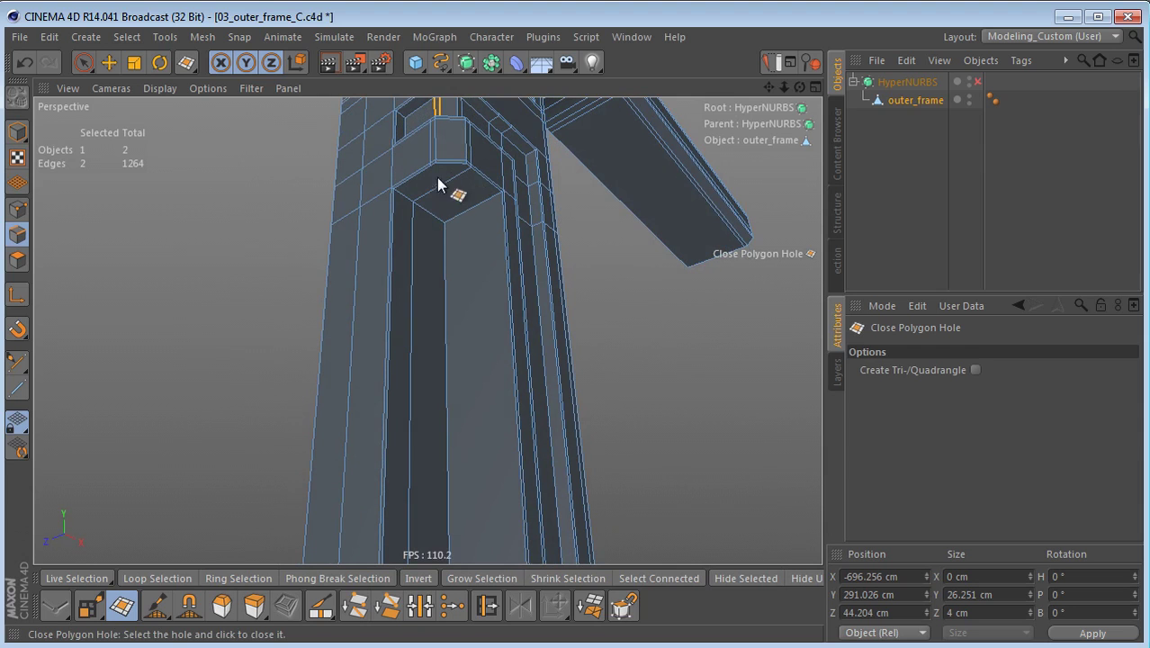
- Melt the leftover edges that divide the tall recess's wall and its two end faces
{"action": "key", "text": "space"}
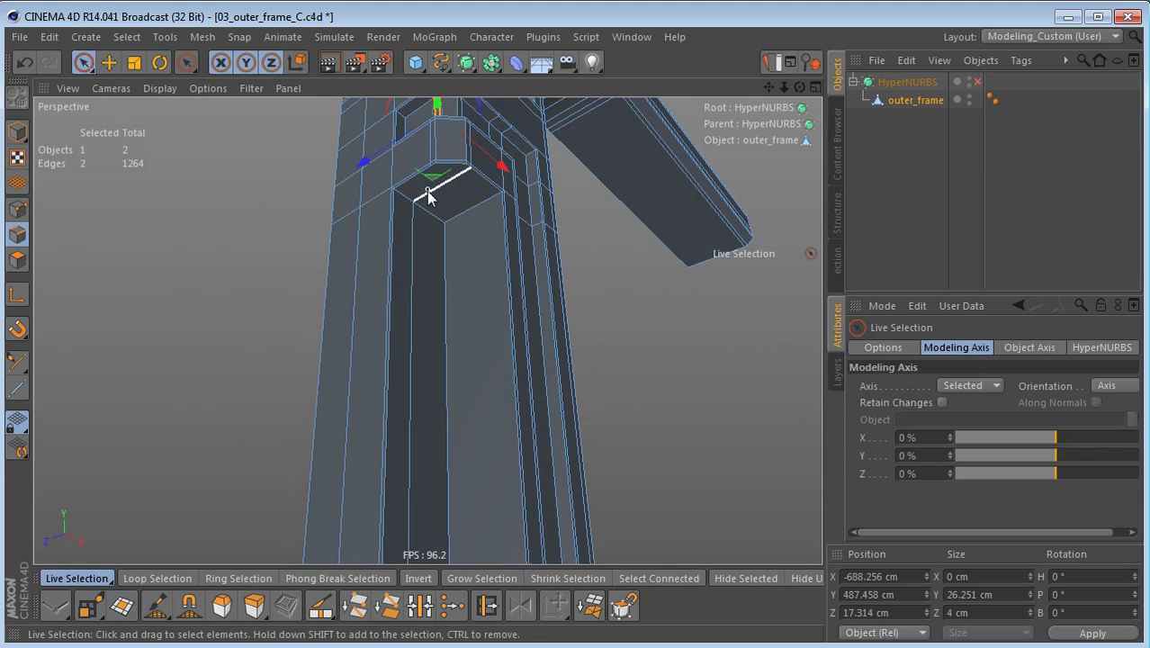
{"action": "left_click", "coordinate": [431, 193]}
{"action": "left_click", "coordinate": [428, 253], "text": "shift"}
{"action": "left_click_drag", "start_coordinate": [427, 302], "coordinate": [427, 332], "text": "alt"}
{"action": "middle_click_drag", "start_coordinate": [443, 197], "coordinate": [462, 274], "text": "alt"}
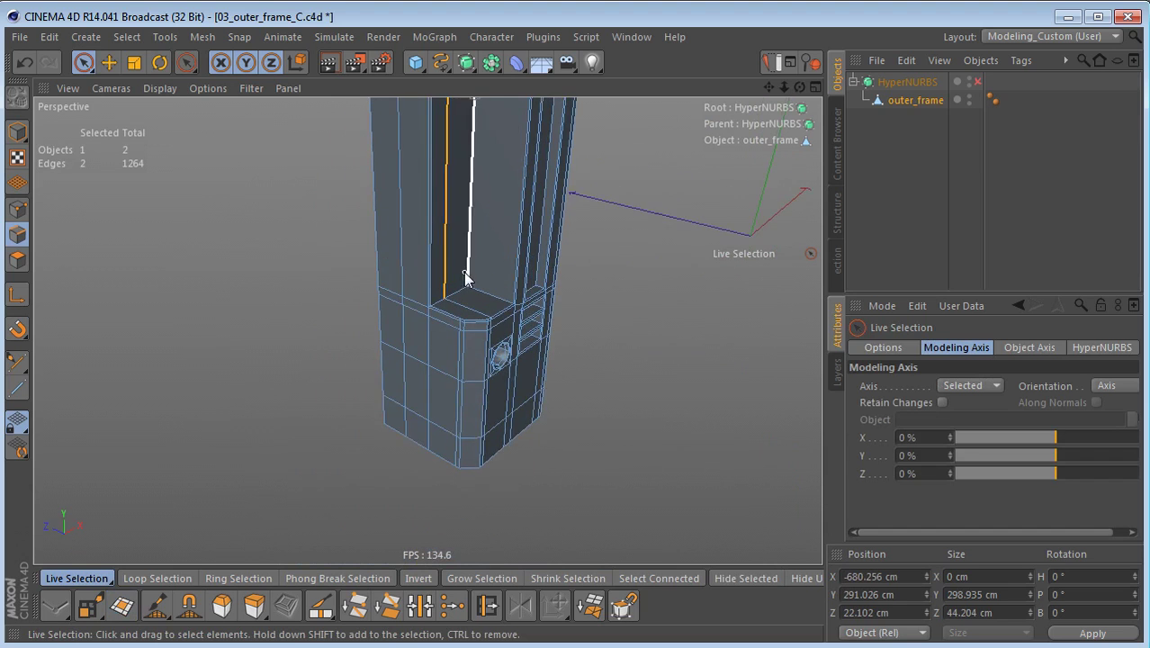
{"action": "right_click_drag", "start_coordinate": [461, 274], "coordinate": [497, 290], "text": "alt"}
{"action": "key", "text": "u"}
{"action": "key", "text": "z"}
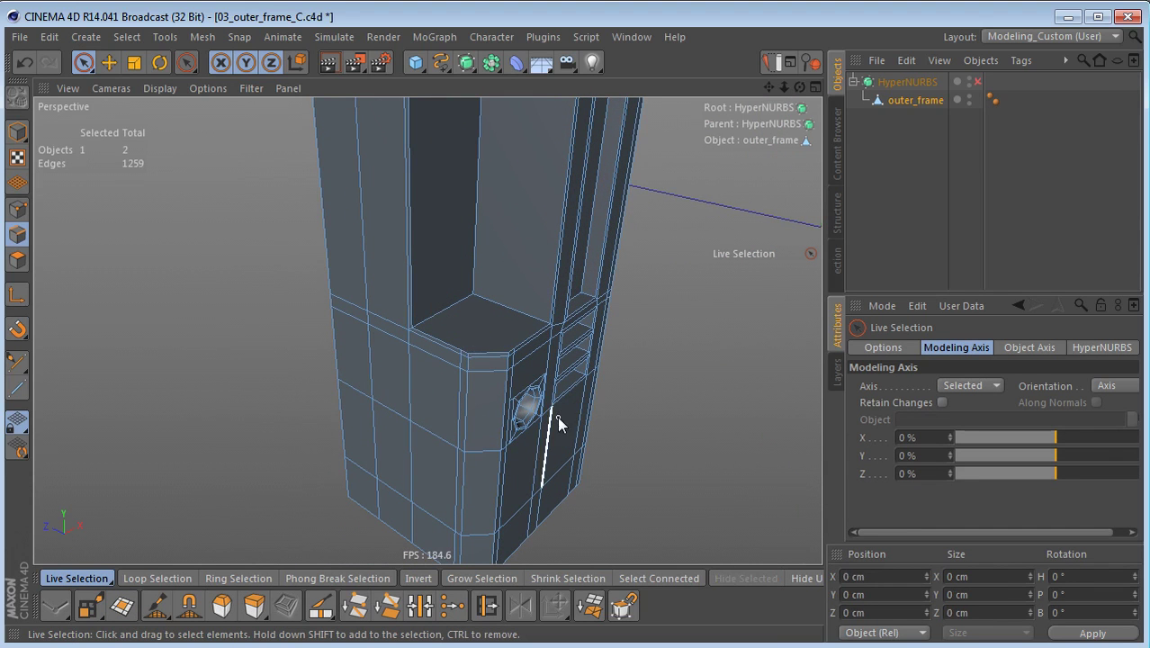
- Frame the whole outer_frame mesh and render the perspective view to check the corner recess
{"action": "left_click_drag", "start_coordinate": [504, 338], "coordinate": [487, 318], "text": "alt"}
{"action": "key", "text": "h"}
{"action": "key", "text": "ctrl+r"}
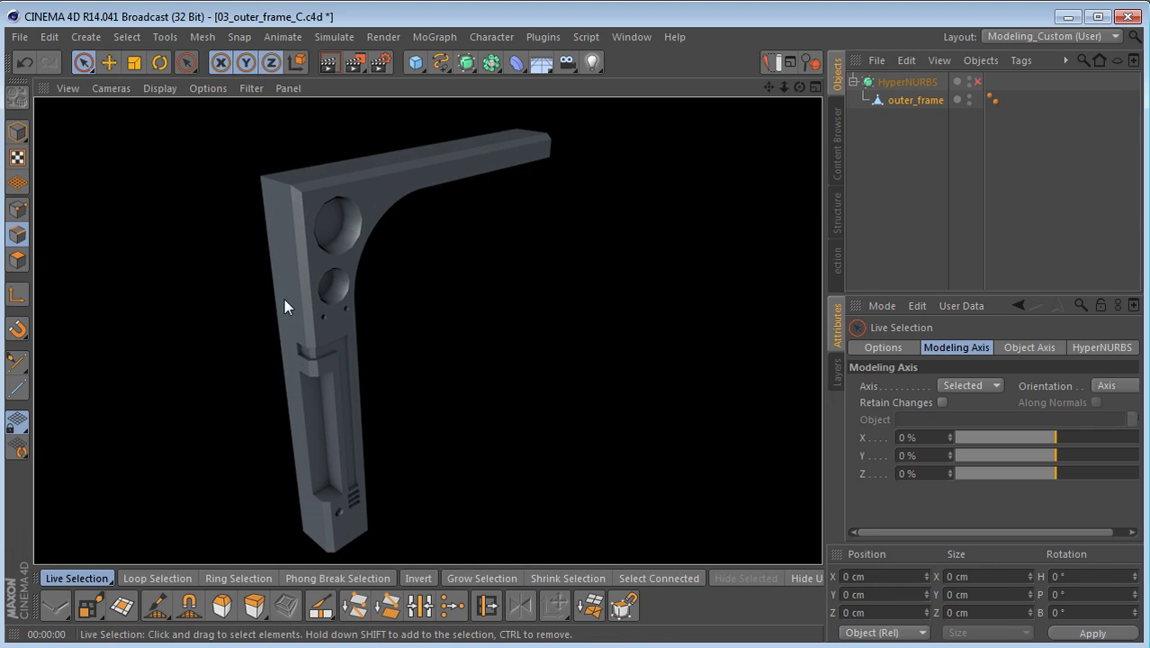
- Extrude the narrow strip of 12 polygons around the horizontal arm, beside the curve, with an offset of -4.5 cm in the front view
{"action": "mouse_move", "coordinate": [284, 299]}
{"action": "left_mouse_down", "text": "alt"}
{"action": "mouse_move", "coordinate": [320, 261]}
{"action": "mouse_move", "coordinate": [305, 193]}
{"action": "mouse_move", "coordinate": [546, 204]}
{"action": "left_mouse_up", "text": "alt"}
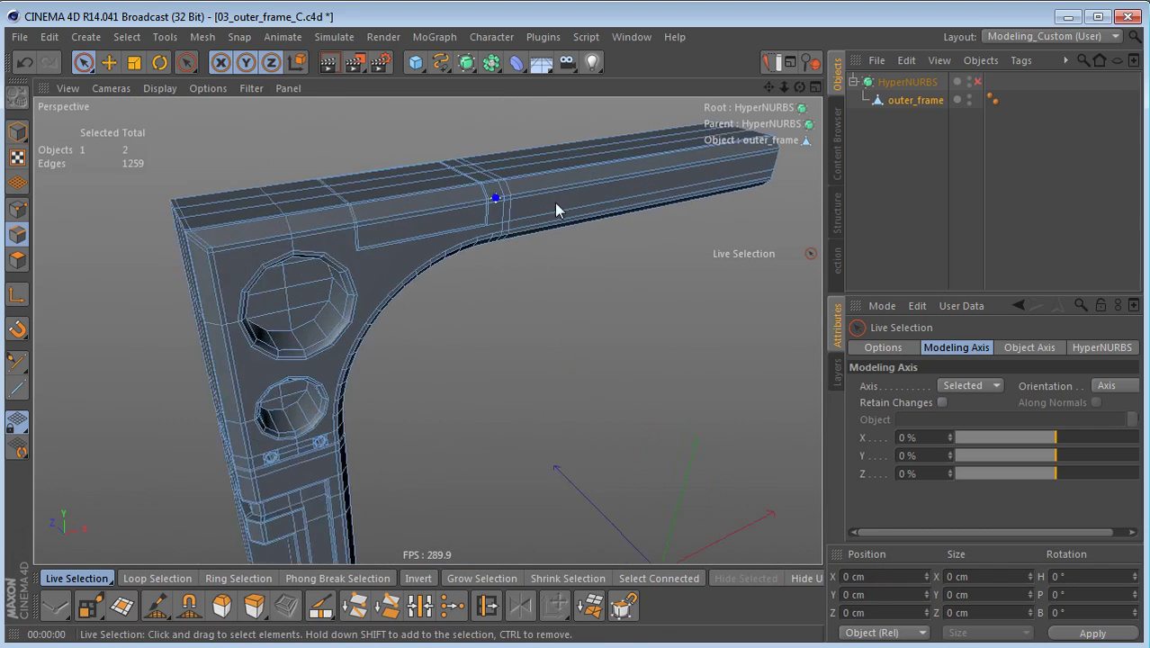
{"action": "right_click_drag", "start_coordinate": [546, 204], "coordinate": [599, 216], "text": "alt"}
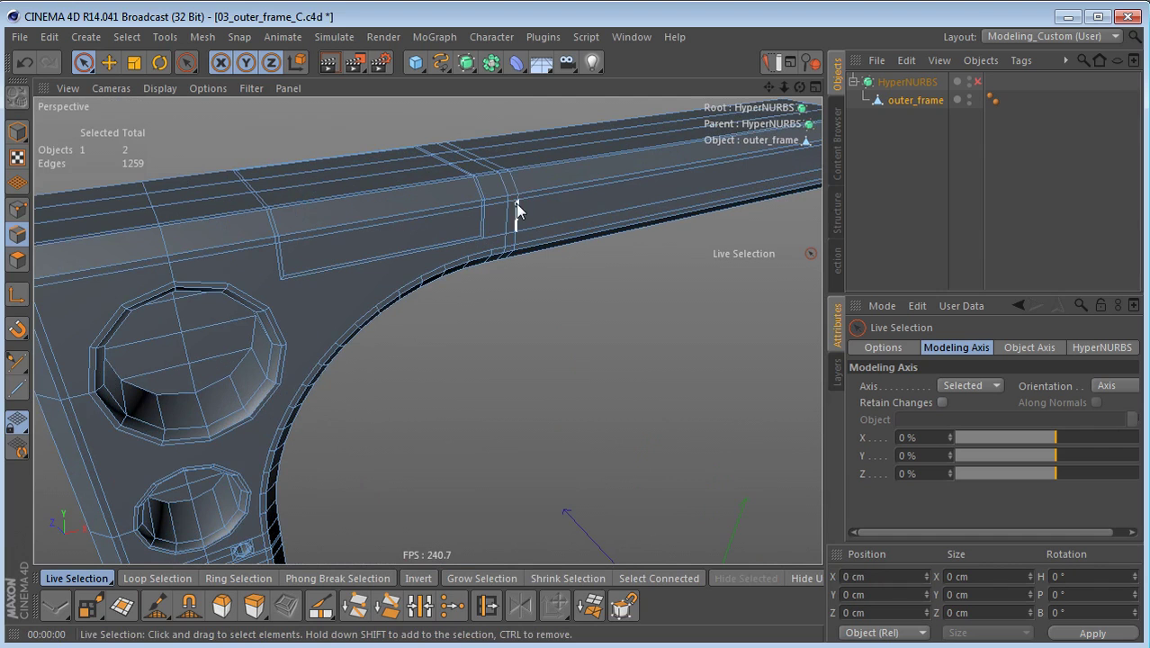
{"action": "left_click", "coordinate": [525, 208]}
{"action": "middle_click", "coordinate": [549, 369]}
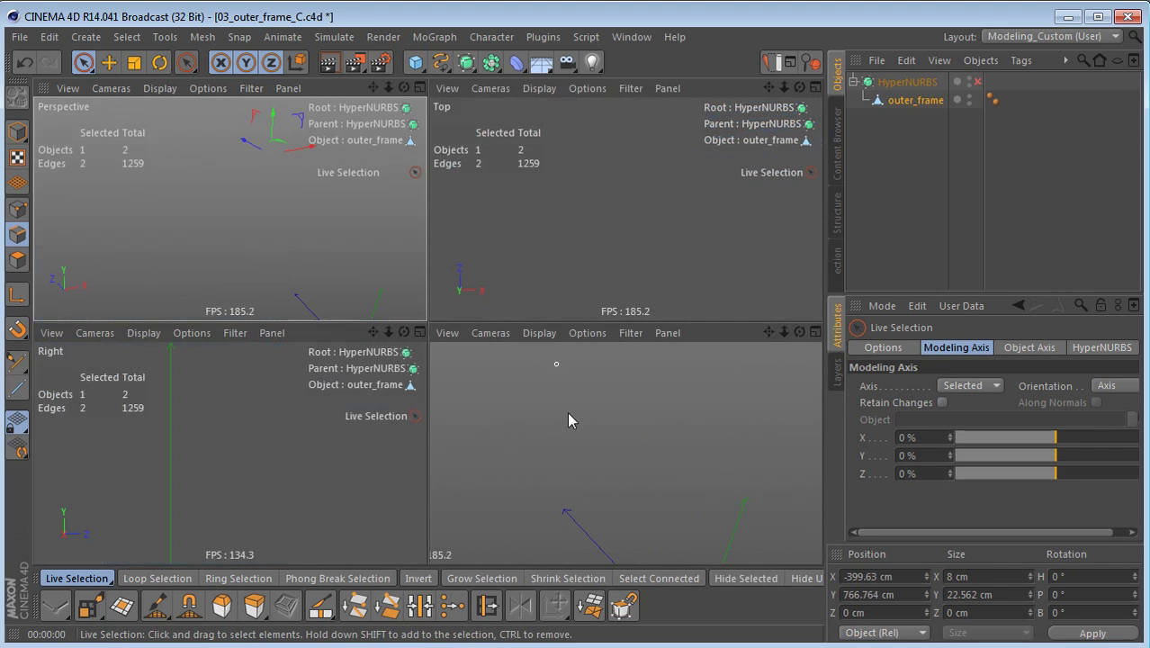
{"action": "middle_click", "coordinate": [567, 414]}
{"action": "key", "text": "s"}
{"action": "key", "text": "Tab"}
{"action": "key", "text": "q"}
{"action": "mouse_move", "coordinate": [513, 336]}
{"action": "right_mouse_down", "text": "alt"}
{"action": "mouse_move", "coordinate": [358, 424]}
{"action": "mouse_move", "coordinate": [415, 356]}
{"action": "right_mouse_up", "text": "alt"}
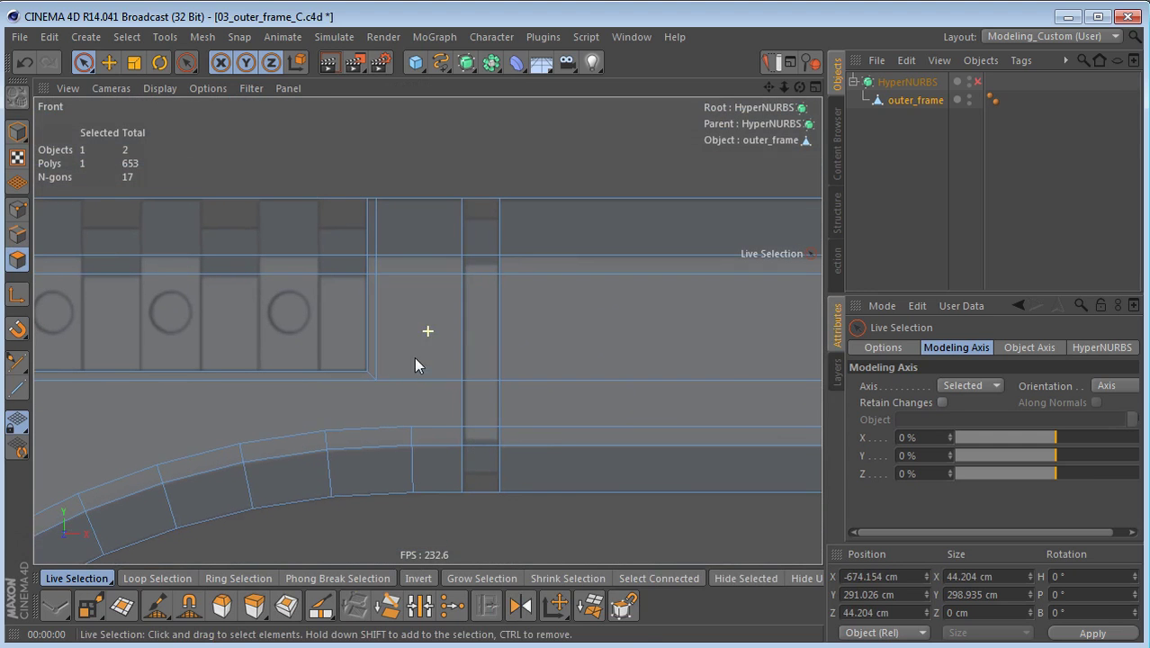
{"action": "key", "text": "0"}
{"action": "left_click_drag", "start_coordinate": [449, 182], "coordinate": [554, 503]}
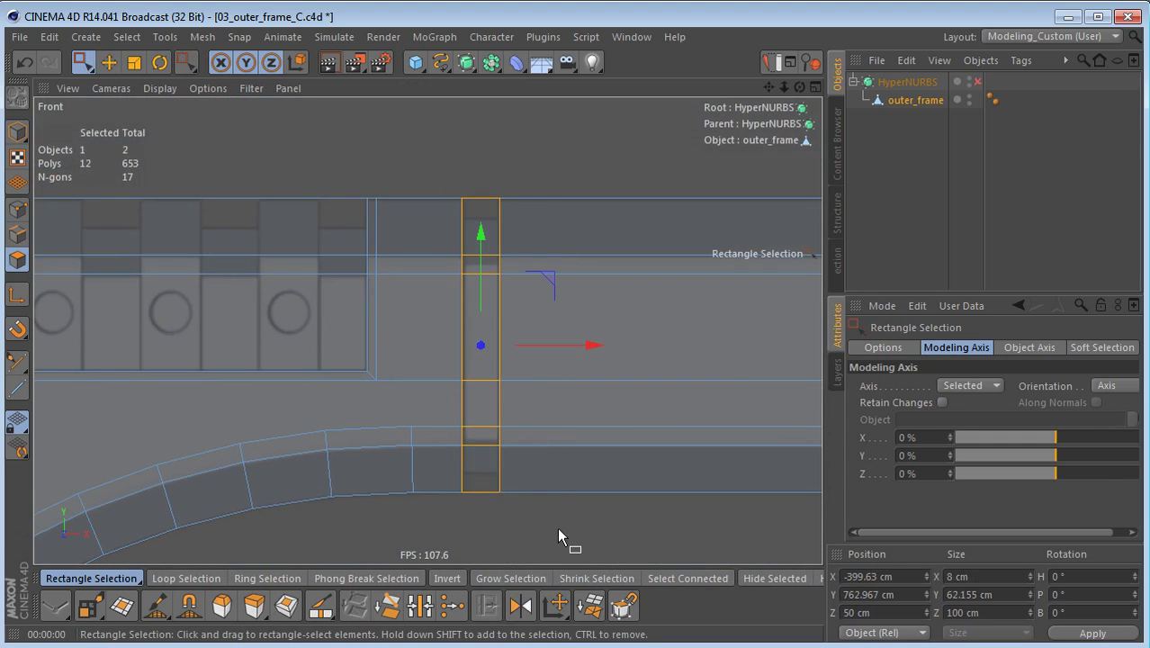
{"action": "key", "text": "d"}
{"action": "right_click_drag", "start_coordinate": [493, 214], "coordinate": [576, 275], "text": "alt"}
{"action": "left_click_drag", "start_coordinate": [577, 448], "coordinate": [536, 449]}
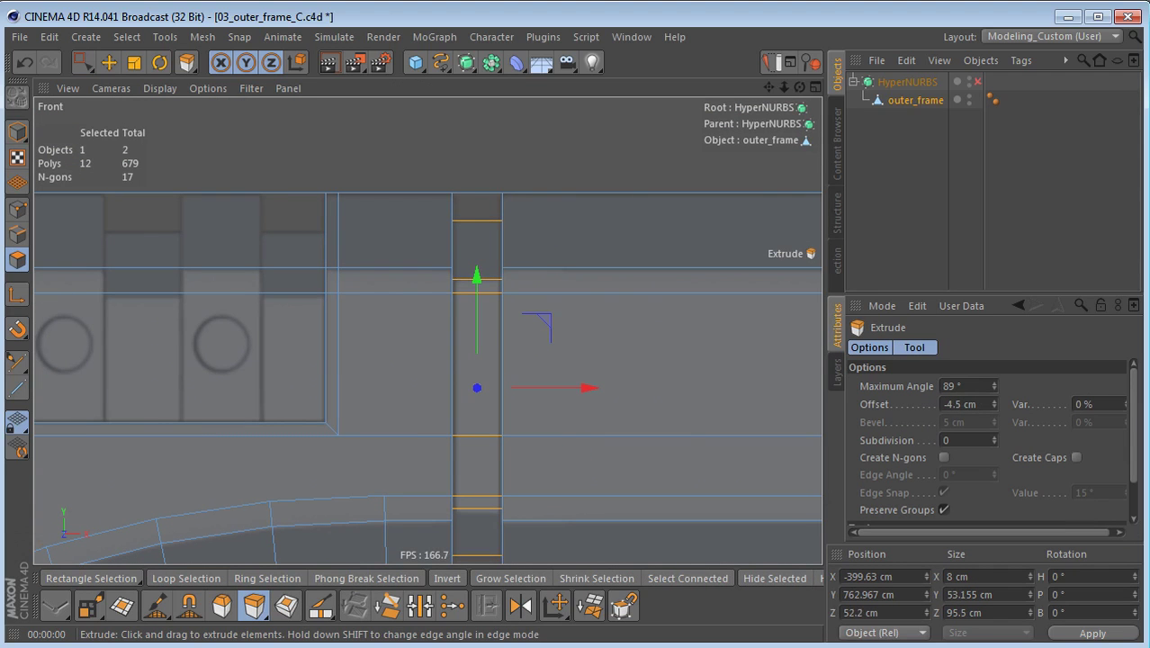
- Delete the two groove polygons that the extrusion left at the arm's open rear side
{"action": "middle_click_drag", "start_coordinate": [633, 354], "coordinate": [527, 208], "text": "alt"}
{"action": "left_click", "coordinate": [461, 223]}
{"action": "left_click", "coordinate": [408, 382], "text": "shift"}
{"action": "middle_click", "coordinate": [517, 425]}
{"action": "middle_click", "coordinate": [320, 136]}
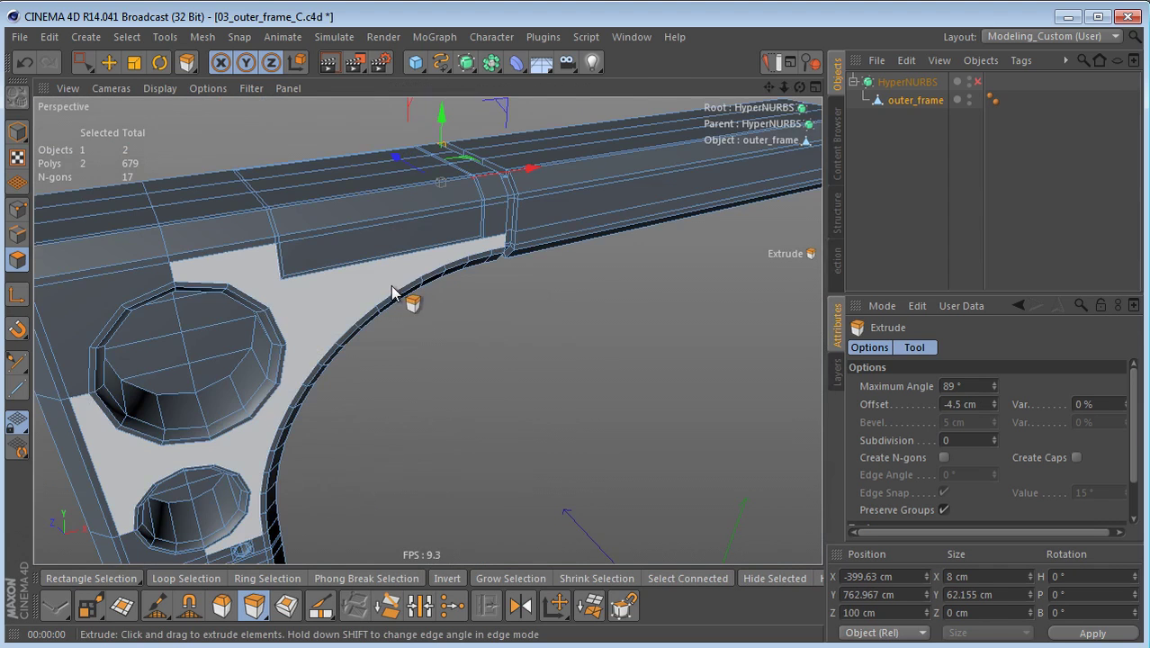
{"action": "left_click_drag", "start_coordinate": [392, 285], "coordinate": [243, 304], "text": "alt"}
{"action": "middle_click_drag", "start_coordinate": [443, 241], "coordinate": [365, 291], "text": "alt"}
{"action": "left_click_drag", "start_coordinate": [419, 285], "coordinate": [414, 277], "text": "alt"}
{"action": "right_click_drag", "start_coordinate": [419, 267], "coordinate": [526, 289], "text": "alt"}
{"action": "left_click_drag", "start_coordinate": [526, 288], "coordinate": [533, 391], "text": "alt"}
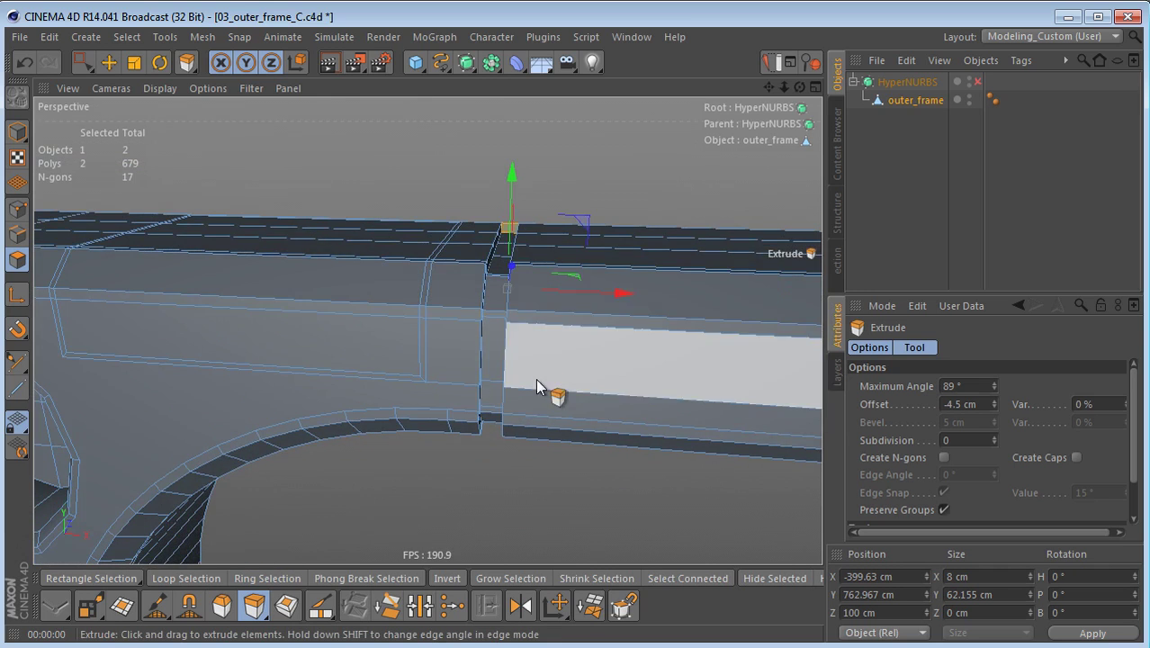
{"action": "key", "text": "Delete"}
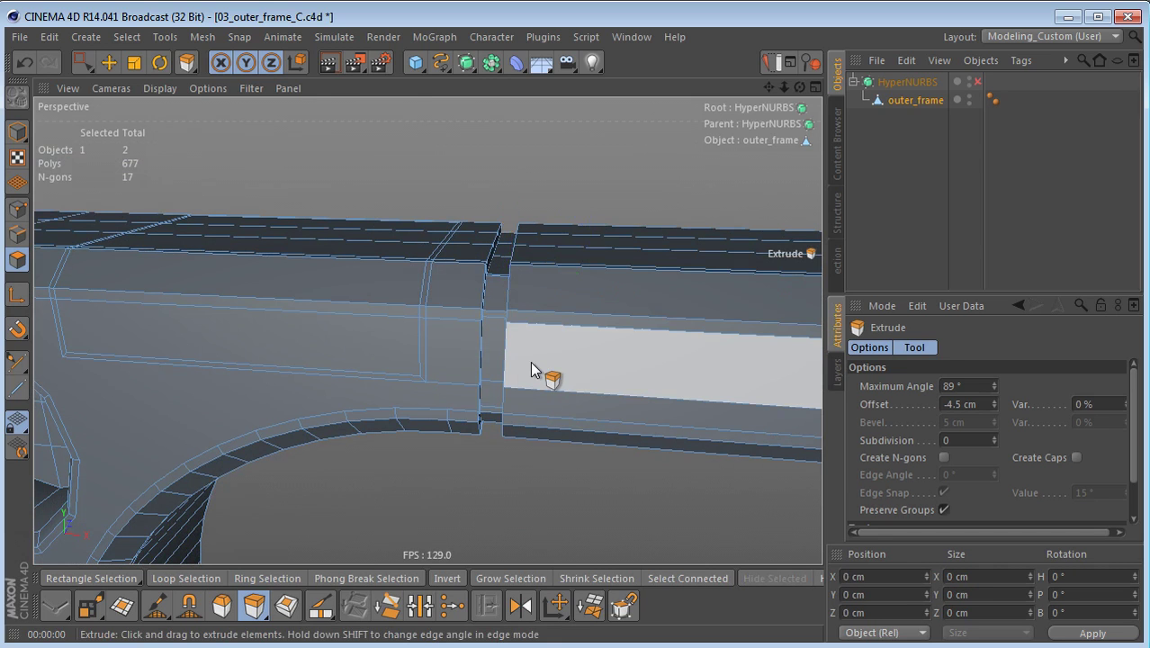
- Select the two short groove edges on the arm's upper face beside the chamfer and set their Z size to 4 cm, pivoting on the front edge
{"action": "left_click_drag", "start_coordinate": [507, 267], "coordinate": [402, 368], "text": "alt"}
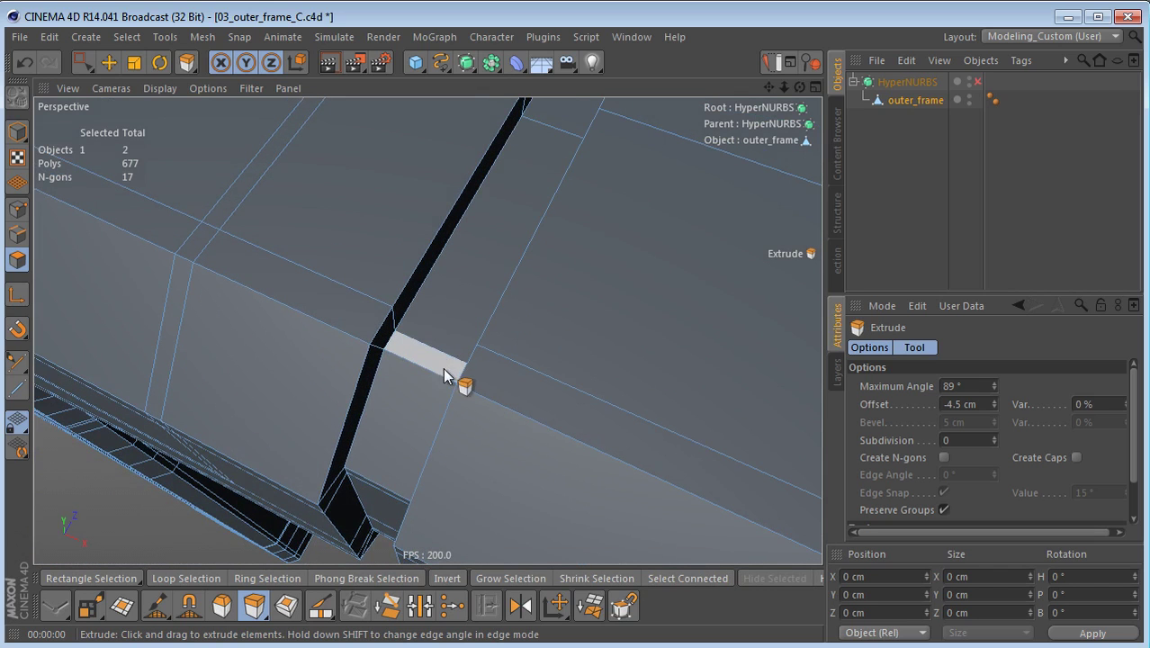
{"action": "key", "text": "Return"}
{"action": "key", "text": "space"}
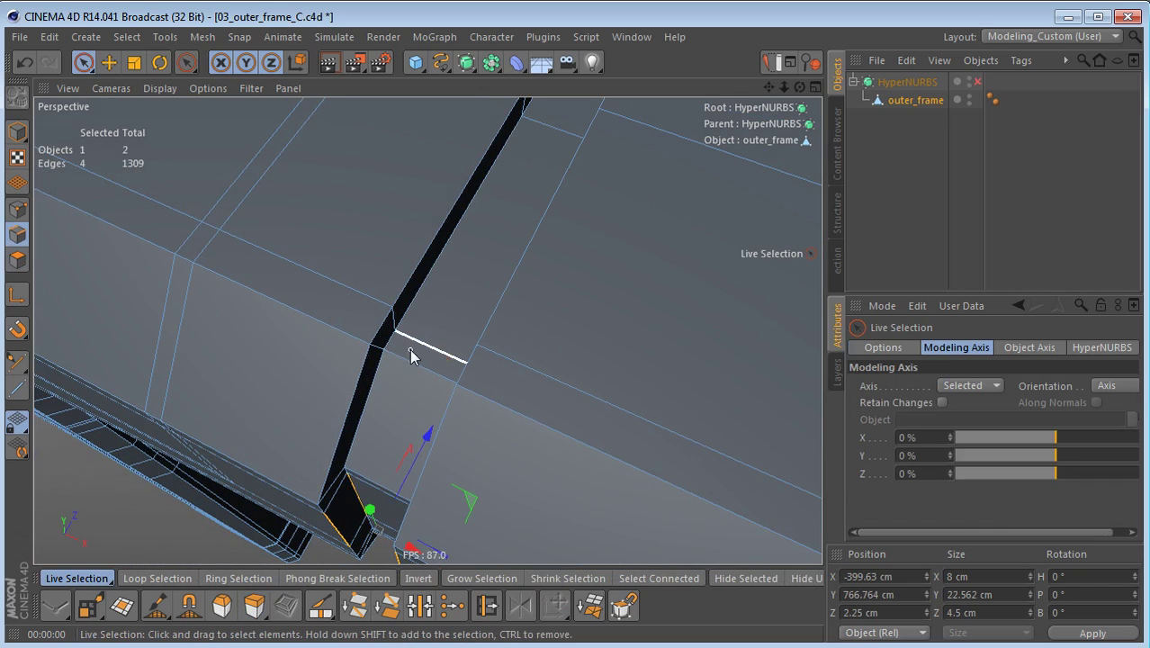
{"action": "left_click", "coordinate": [449, 378], "text": "shift"}
{"action": "mouse_move", "coordinate": [449, 378]}
{"action": "left_mouse_down", "text": "alt"}
{"action": "mouse_move", "coordinate": [480, 371]}
{"action": "mouse_move", "coordinate": [449, 371]}
{"action": "left_mouse_up", "text": "alt"}
{"action": "key", "text": "e"}
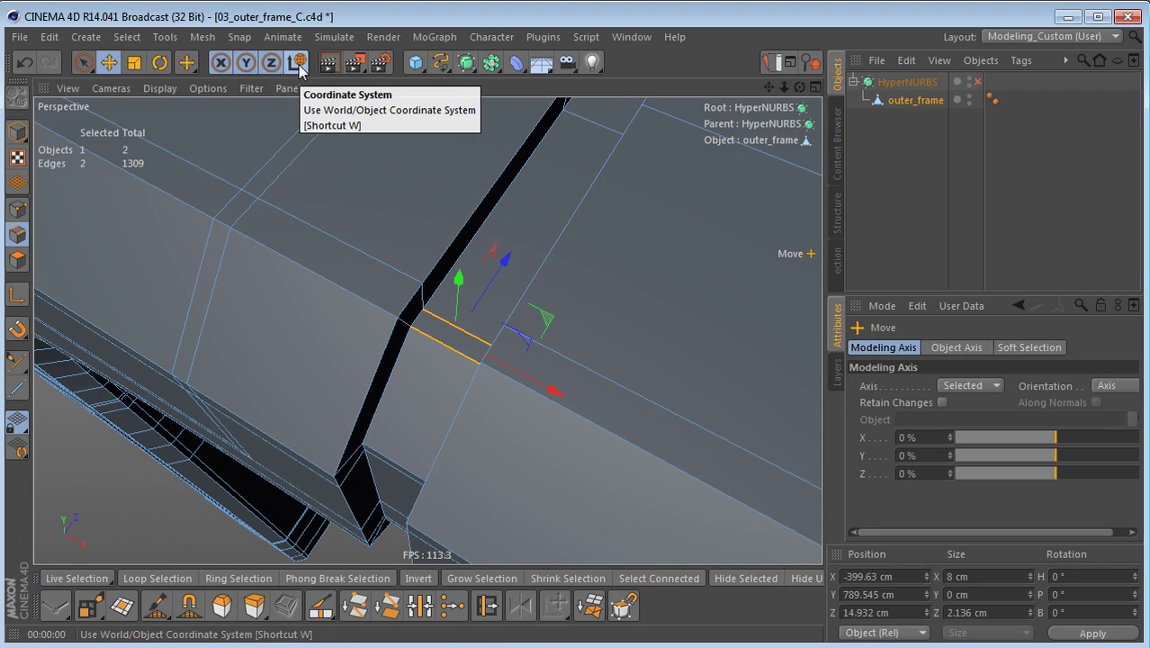
{"action": "left_click", "coordinate": [460, 333]}
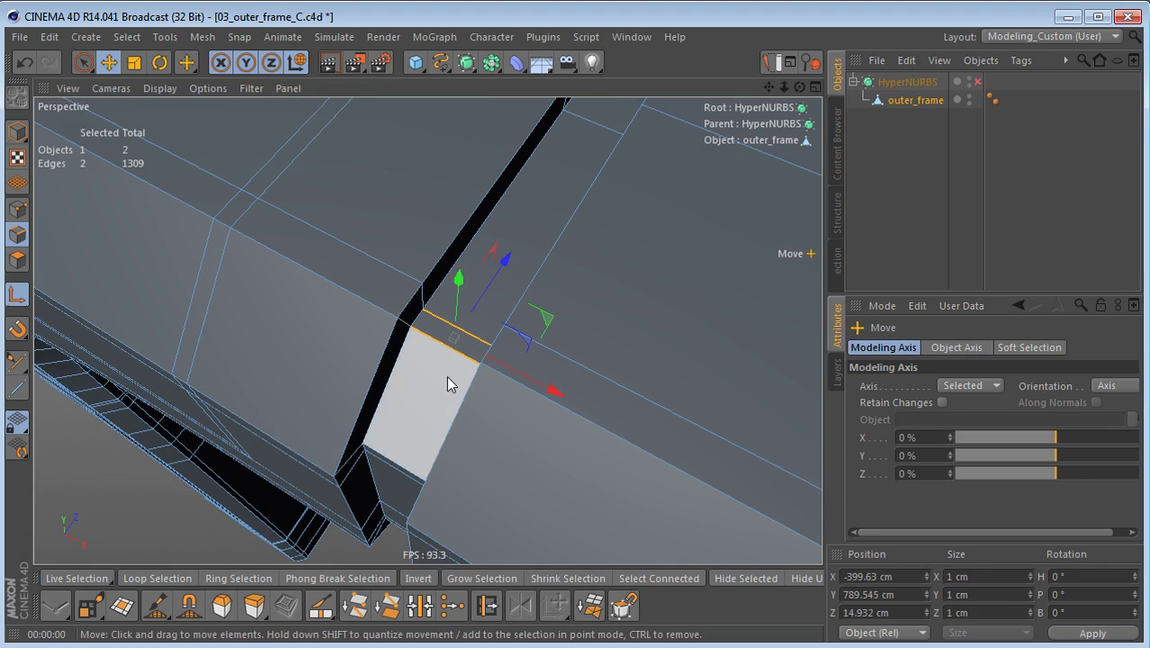
{"action": "left_click_drag", "start_coordinate": [441, 340], "coordinate": [434, 399], "text": "ctrl"}
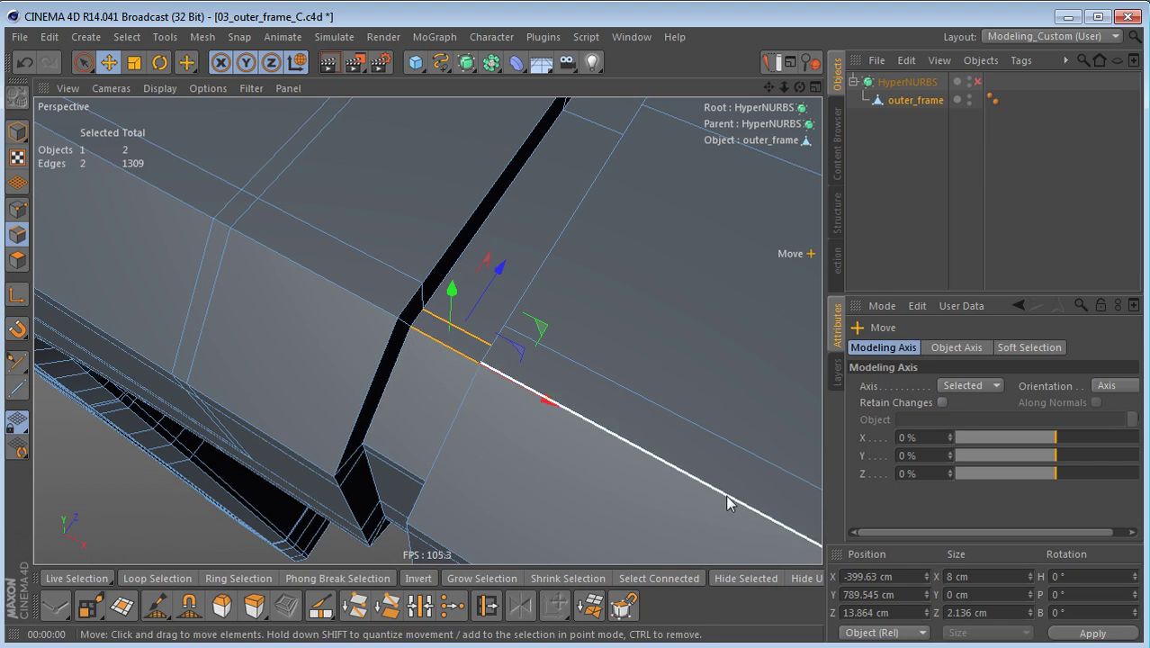
{"action": "left_click", "coordinate": [1003, 615]}
{"action": "type", "text": "4"}
{"action": "key", "text": "Return"}
- Select the two short groove edges on the arm's front face below the upper chamfer and set their Y size to 4 cm, pivoting on the upper edge
{"action": "left_click_drag", "start_coordinate": [547, 413], "coordinate": [434, 363], "text": "alt"}
{"action": "key", "text": "9"}
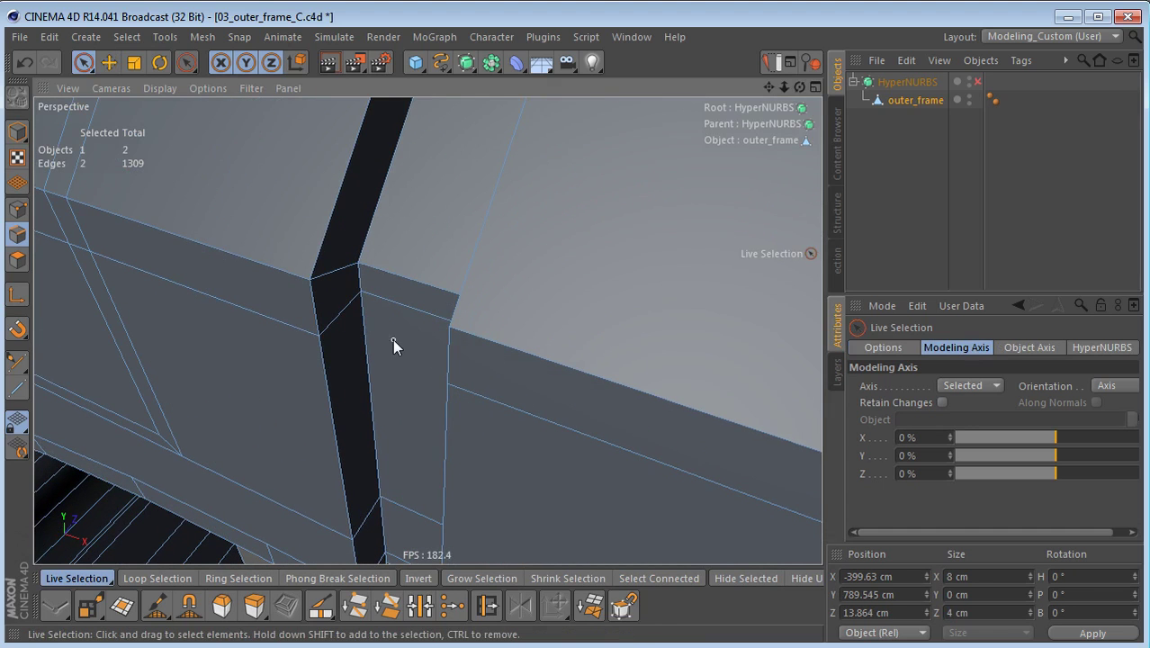
{"action": "left_click_drag", "start_coordinate": [404, 272], "coordinate": [418, 306]}
{"action": "left_click_drag", "start_coordinate": [453, 373], "coordinate": [508, 376], "text": "alt"}
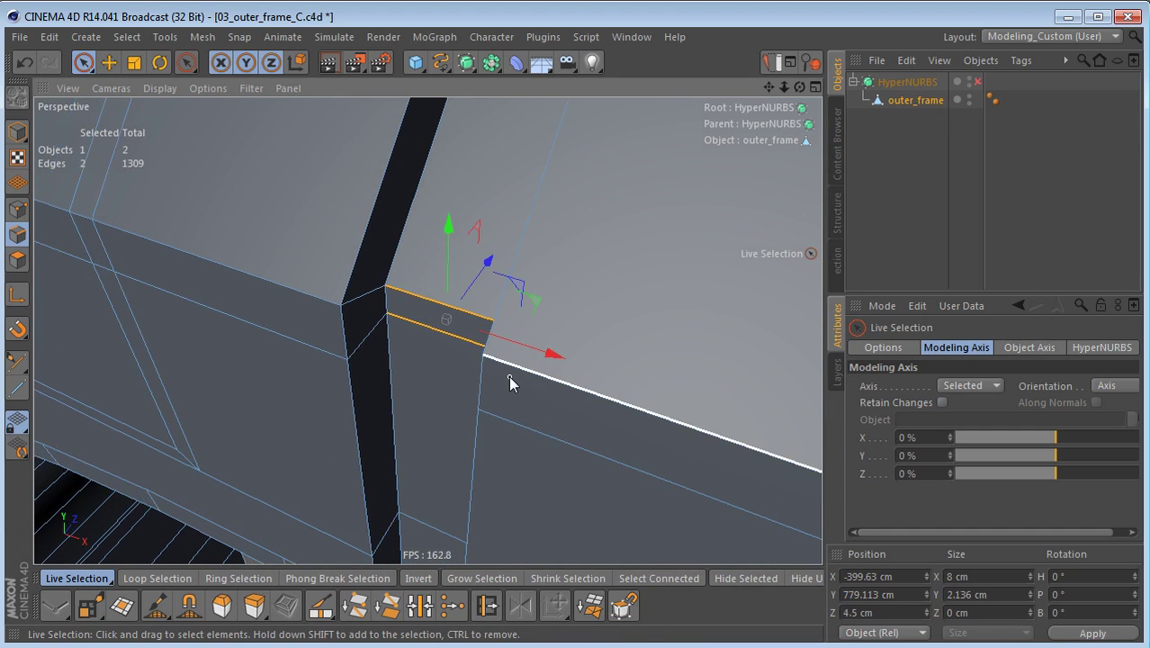
{"action": "key", "text": "e"}
{"action": "key", "text": "l"}
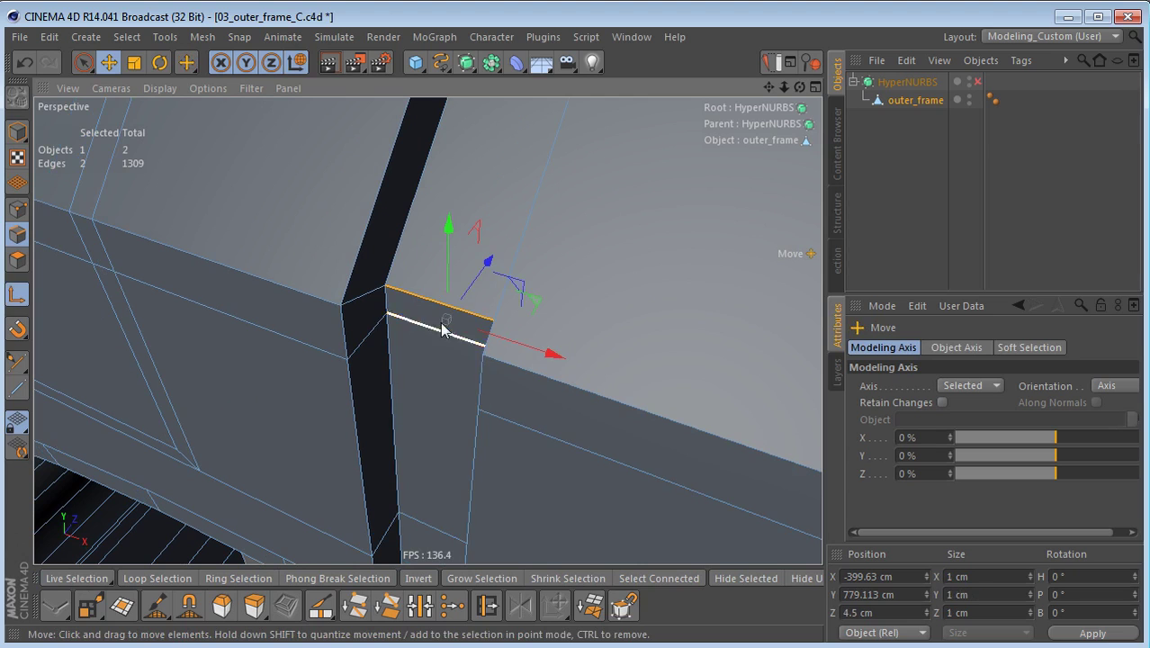
{"action": "left_click", "coordinate": [432, 301]}
{"action": "key", "text": "l"}
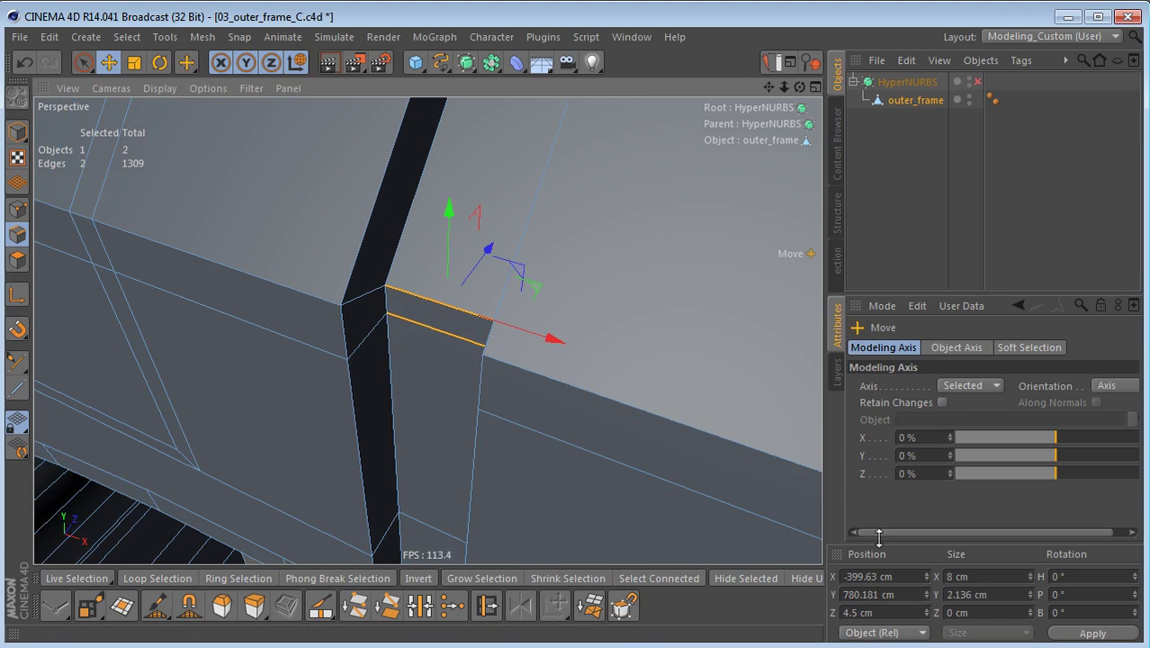
{"action": "left_click", "coordinate": [979, 595]}
{"action": "type", "text": "4"}
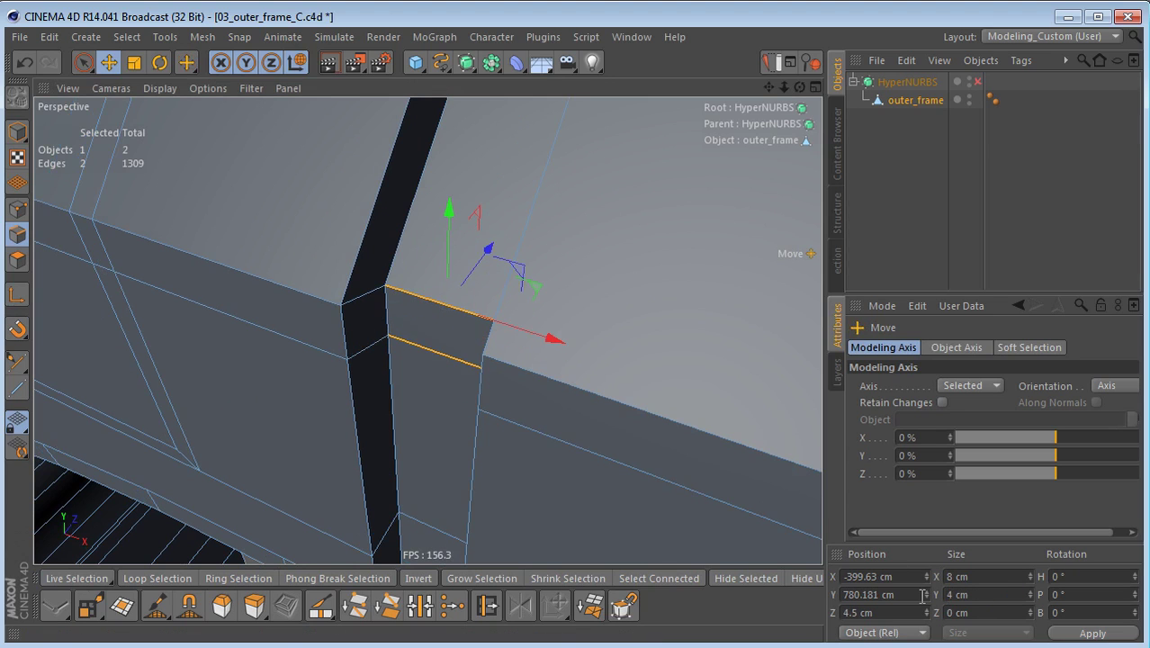
{"action": "key", "text": "Return"}
- Set the Y size of the two short groove edges at the front face's lower end to 4 cm, pivoting on the lower edge
{"action": "left_click_drag", "start_coordinate": [425, 329], "coordinate": [513, 313], "text": "alt"}
{"action": "right_click_drag", "start_coordinate": [490, 390], "coordinate": [491, 349], "text": "alt"}
{"action": "left_click_drag", "start_coordinate": [459, 303], "coordinate": [452, 356]}
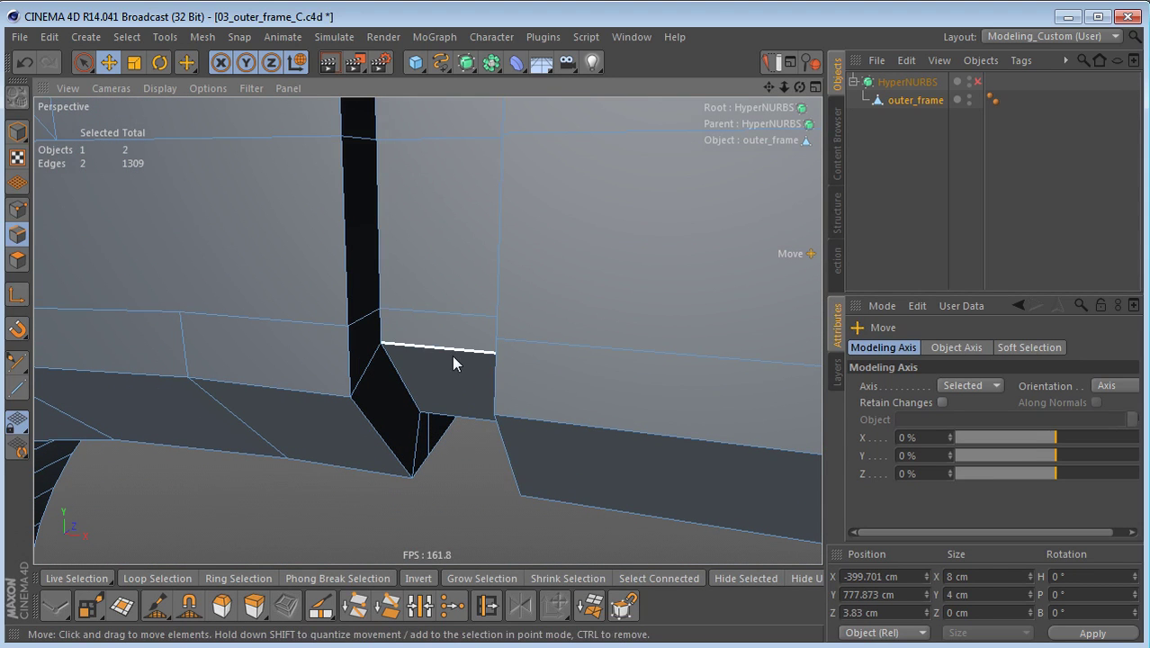
{"action": "key", "text": "ctrl+z"}
{"action": "left_click", "coordinate": [450, 309], "text": "shift"}
{"action": "key", "text": "l"}
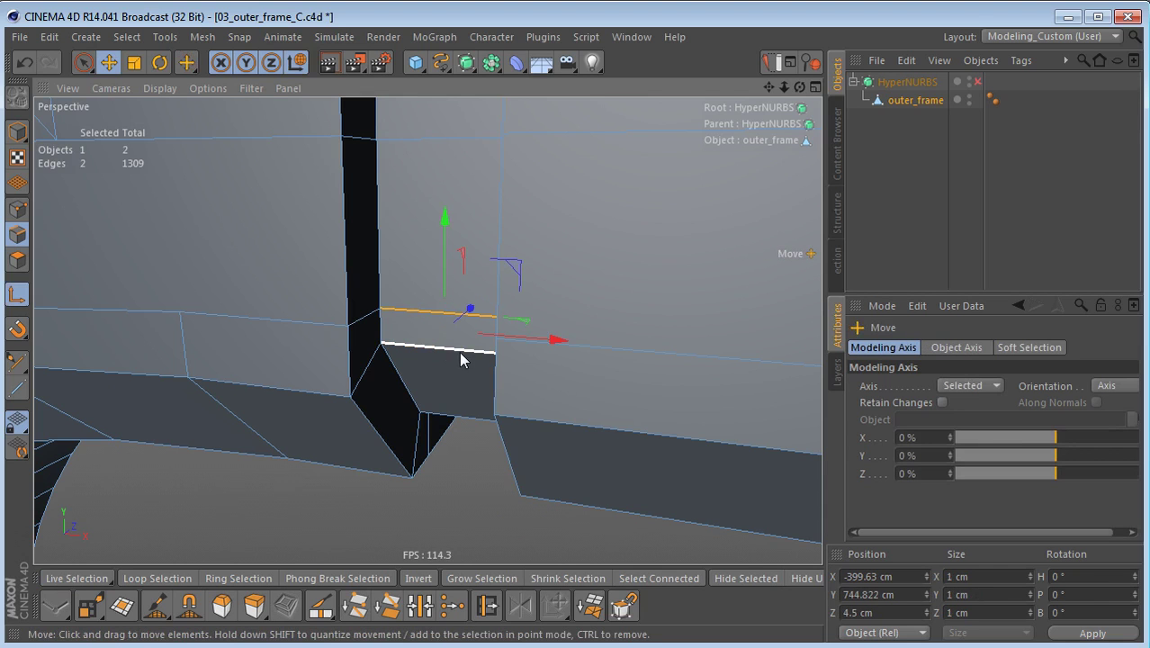
{"action": "left_click_drag", "start_coordinate": [443, 350], "coordinate": [439, 369]}
{"action": "key", "text": "l"}
{"action": "double_click", "coordinate": [996, 594]}
{"action": "type", "text": "4"}
{"action": "key", "text": "Return"}
- Select the two short groove edges on the arm's underside and set their Z size to 4 cm, pivoting on the edge beside the chamfer
{"action": "left_click_drag", "start_coordinate": [226, 362], "coordinate": [493, 227], "text": "alt"}
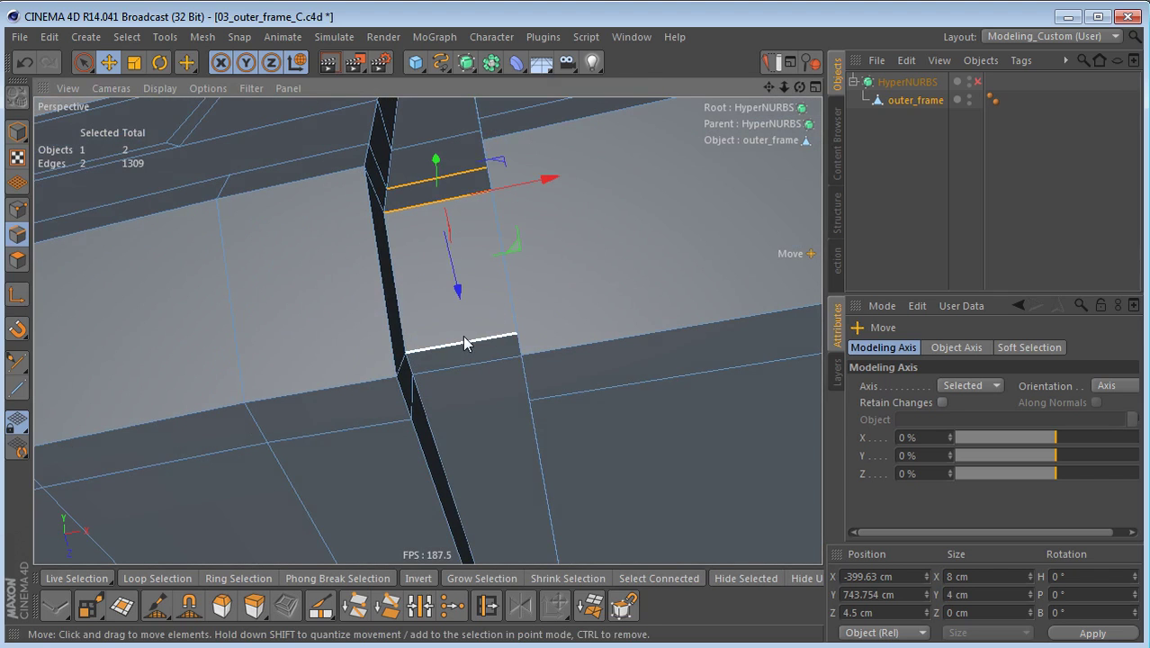
{"action": "key", "text": "space"}
{"action": "left_click_drag", "start_coordinate": [457, 335], "coordinate": [466, 398]}
{"action": "key", "text": "space"}
{"action": "key", "text": "l"}
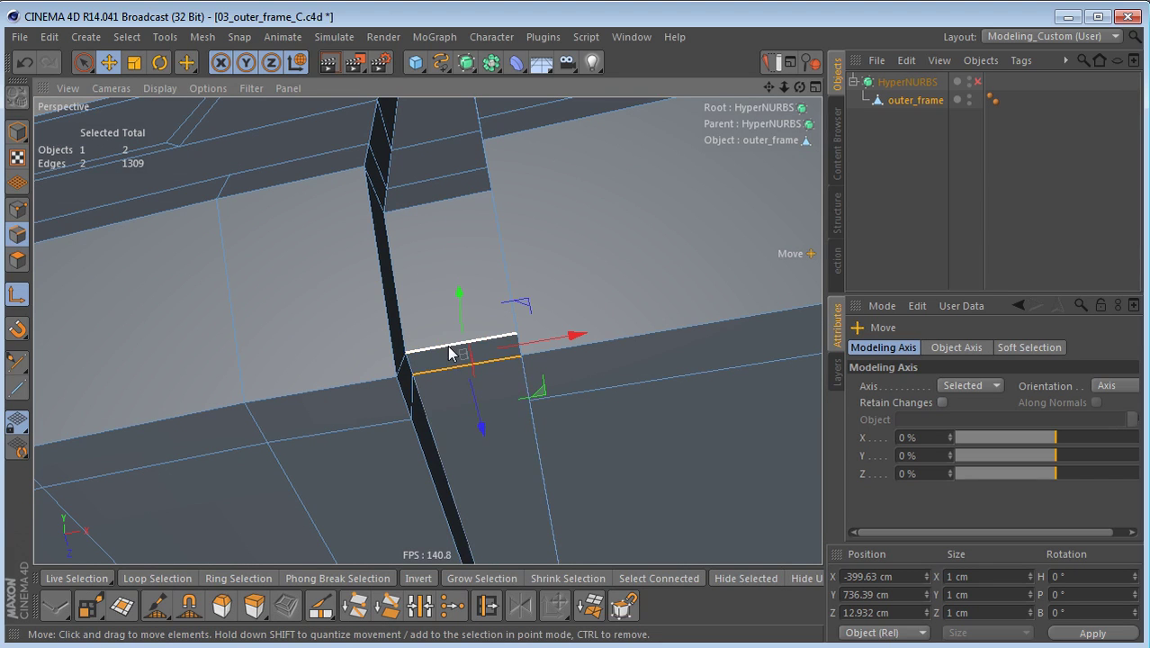
{"action": "left_click_drag", "start_coordinate": [450, 352], "coordinate": [452, 402]}
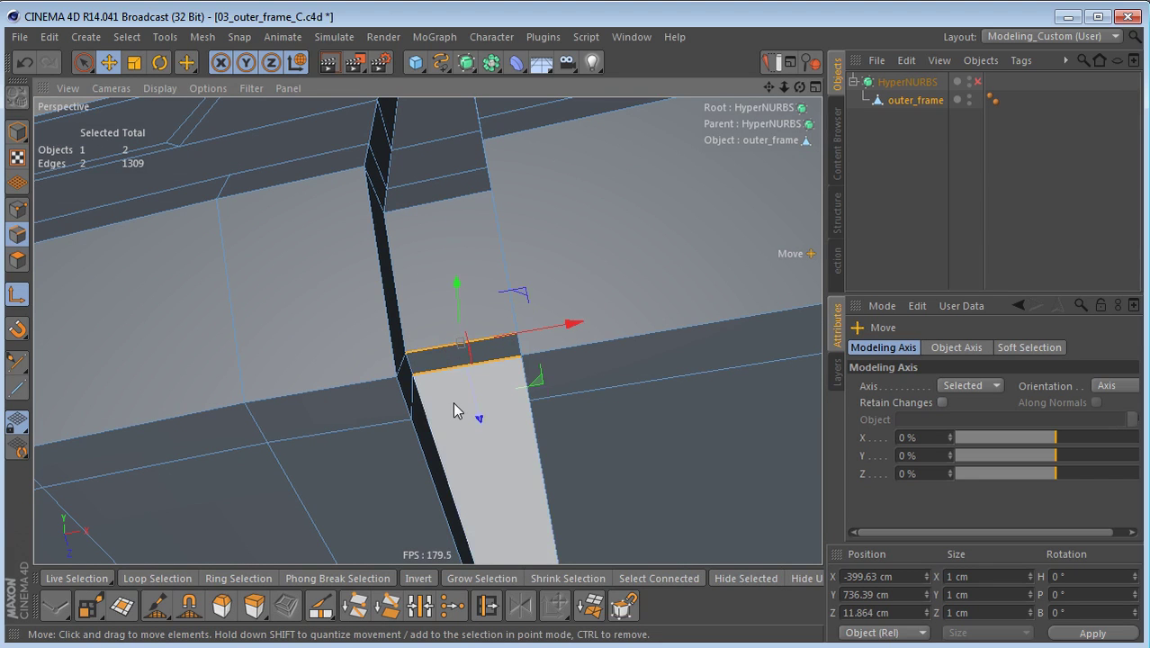
{"action": "key", "text": "l"}
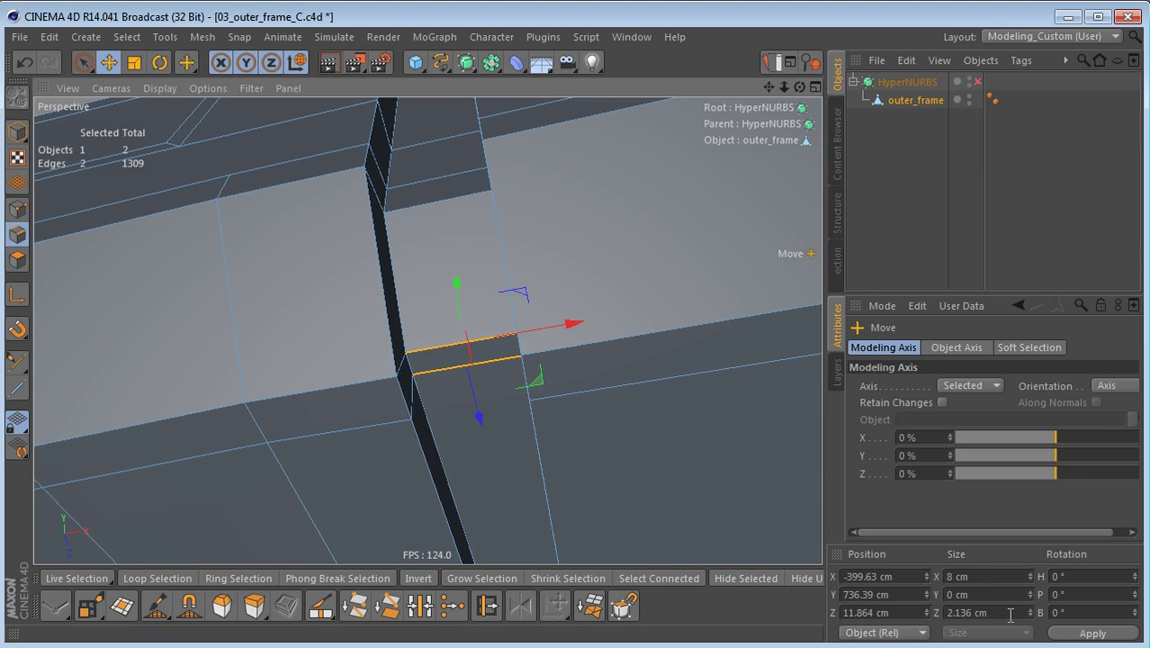
{"action": "left_click_drag", "start_coordinate": [1010, 615], "coordinate": [921, 617]}
{"action": "type", "text": "4"}
{"action": "key", "text": "Return"}
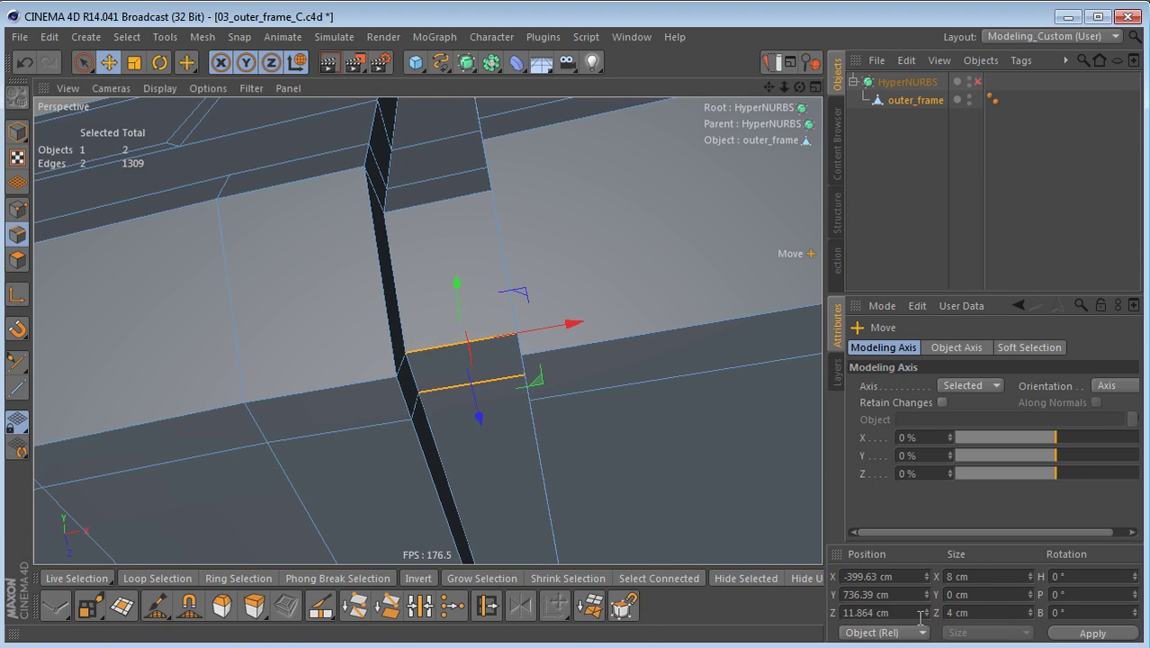
- Examine the finished reference render final_02.jpg around the outer corner and column, and the matching outer side of the mesh
{"action": "left_click_drag", "start_coordinate": [515, 334], "coordinate": [509, 260], "text": "alt"}
{"action": "left_click_drag", "start_coordinate": [409, 402], "coordinate": [449, 348], "text": "alt"}
{"action": "scroll", "coordinate": [449, 350], "scroll_direction": "up", "scroll_amount": 2}
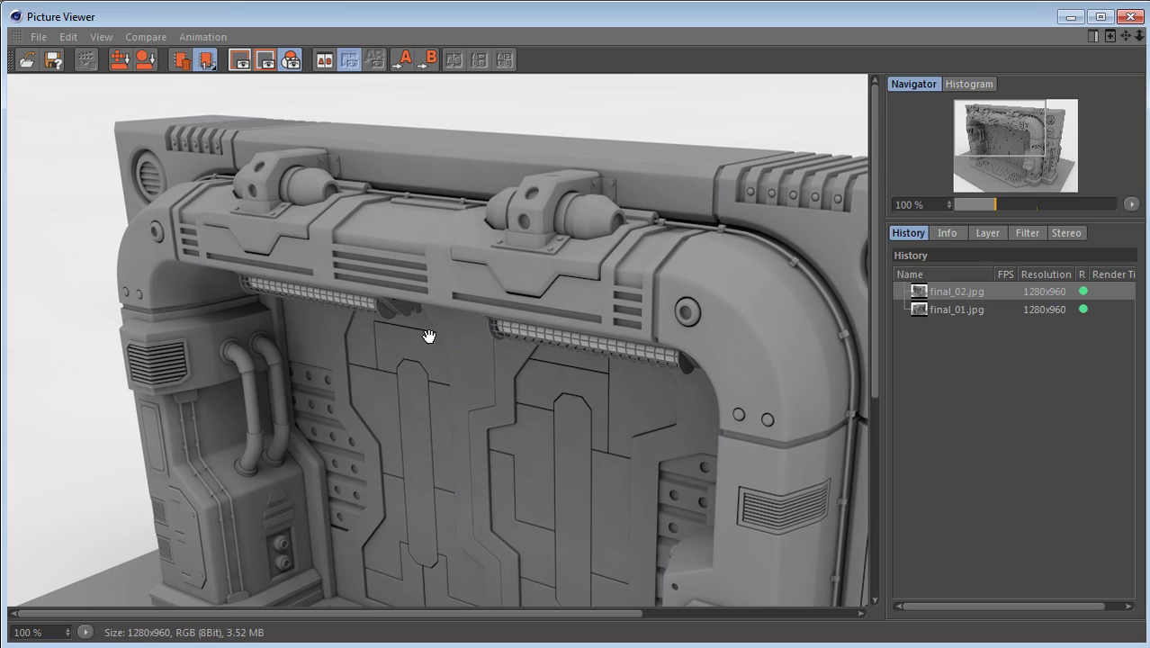
{"action": "left_click_drag", "start_coordinate": [572, 395], "coordinate": [251, 282]}
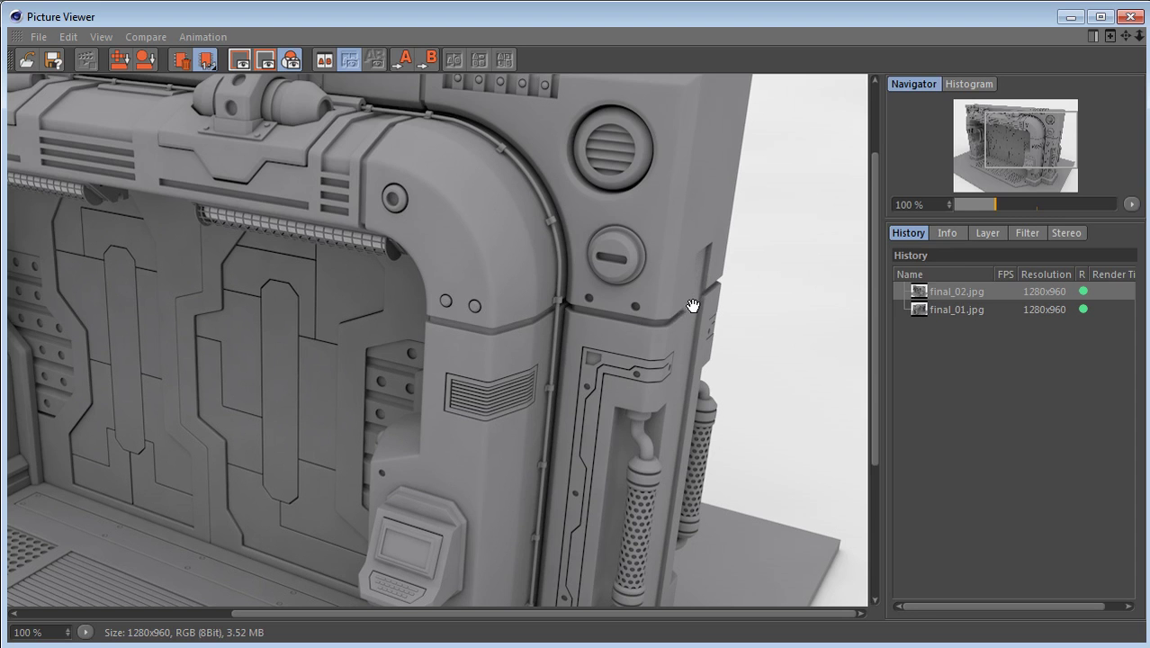
{"action": "left_click", "coordinate": [1130, 17]}
{"action": "left_click_drag", "start_coordinate": [526, 326], "coordinate": [515, 355], "text": "alt"}
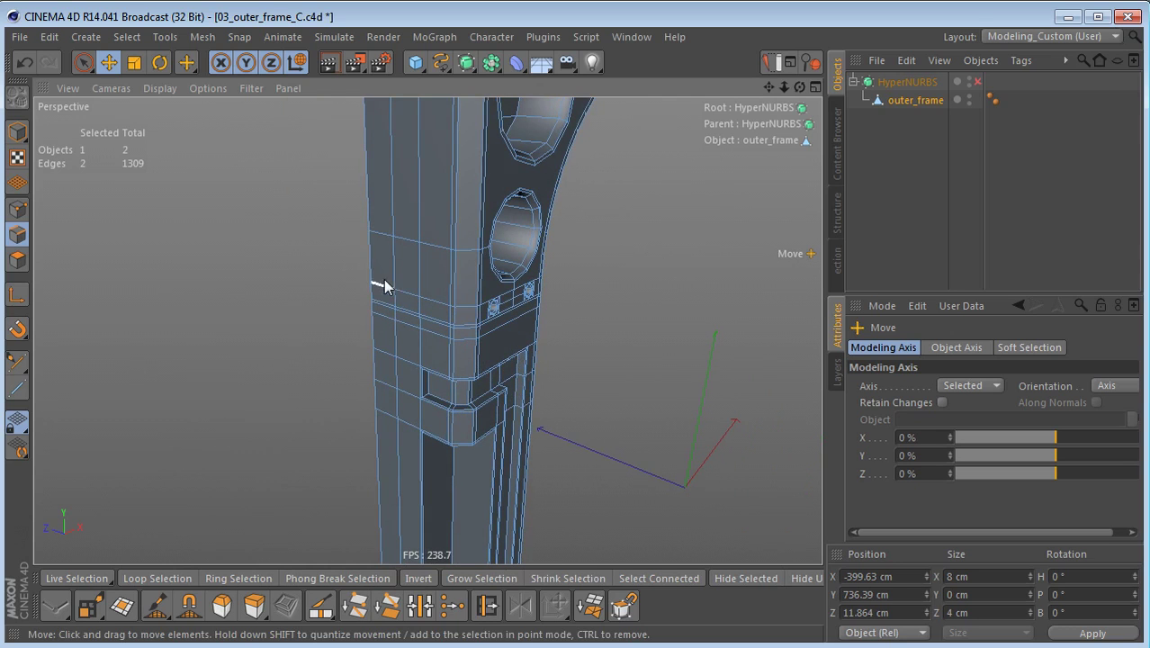
{"action": "left_click_drag", "start_coordinate": [377, 367], "coordinate": [463, 464], "text": "alt"}
{"action": "scroll", "coordinate": [463, 464], "scroll_direction": "up", "scroll_amount": 4}
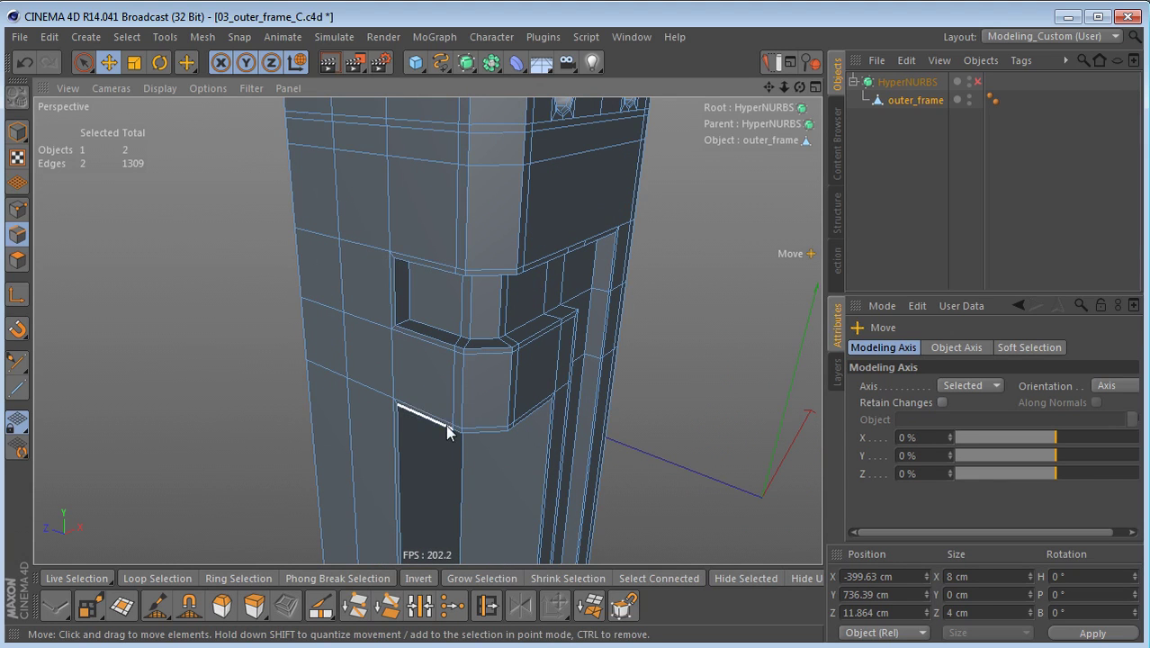
- Select the rearmost vertical strip of 11 polygons on the column's outer side, leaving out the bottom row, and inner-extrude it by 2 cm
{"action": "key", "text": "Return"}
{"action": "scroll", "coordinate": [407, 306], "scroll_direction": "down", "scroll_amount": 2}
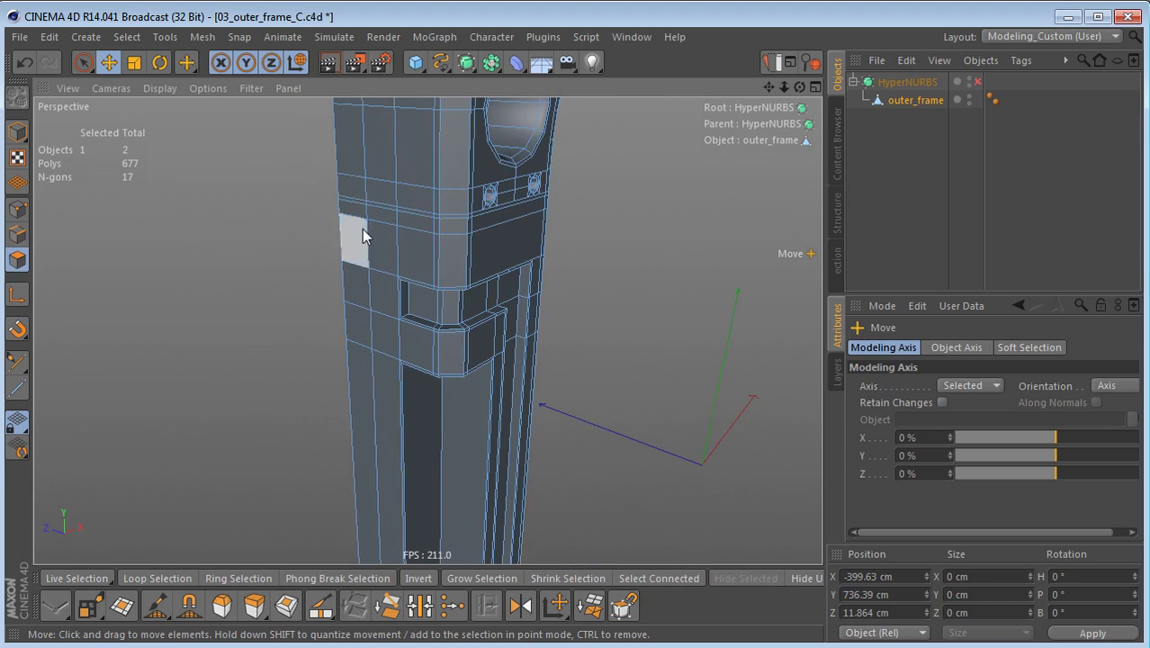
{"action": "key", "text": "space"}
{"action": "scroll", "coordinate": [351, 183], "scroll_direction": "down", "scroll_amount": 1}
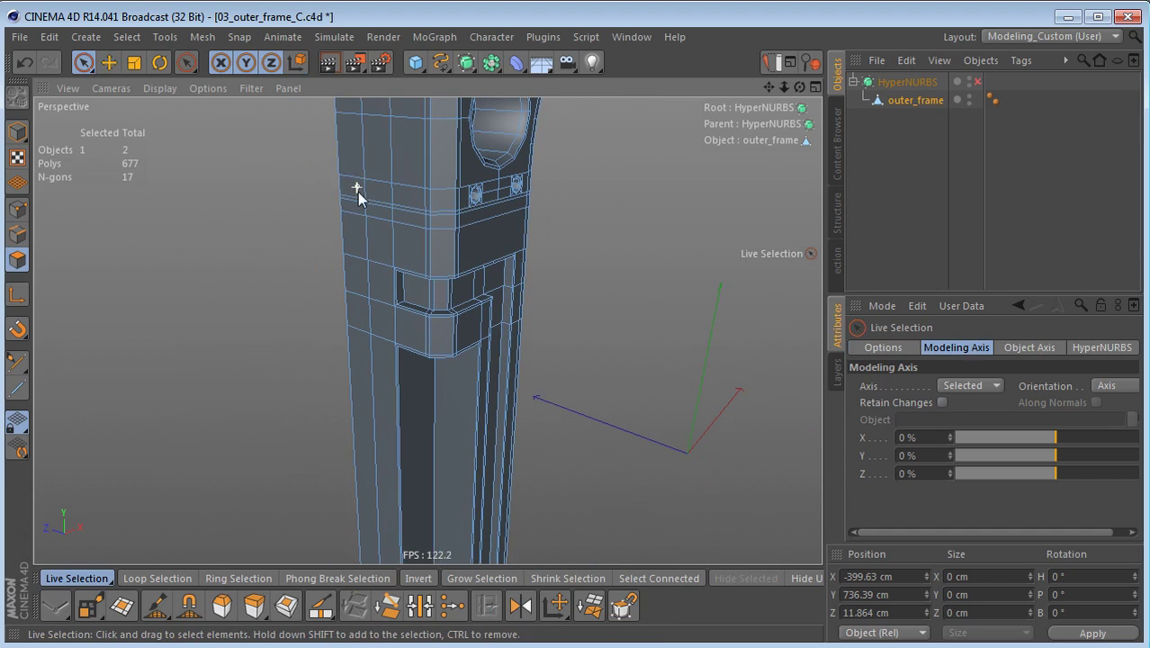
{"action": "left_click_drag", "start_coordinate": [351, 175], "coordinate": [357, 297]}
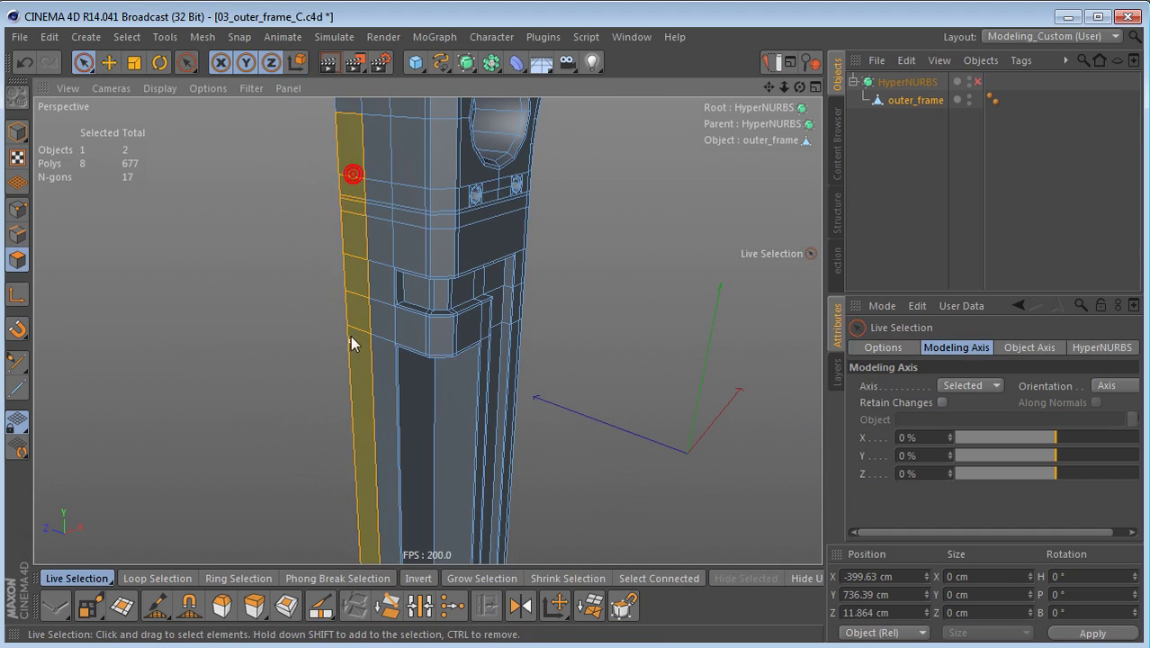
{"action": "mouse_move", "coordinate": [392, 360]}
{"action": "left_mouse_down", "text": "alt"}
{"action": "mouse_move", "coordinate": [365, 369]}
{"action": "mouse_move", "coordinate": [380, 327]}
{"action": "left_mouse_up", "text": "alt"}
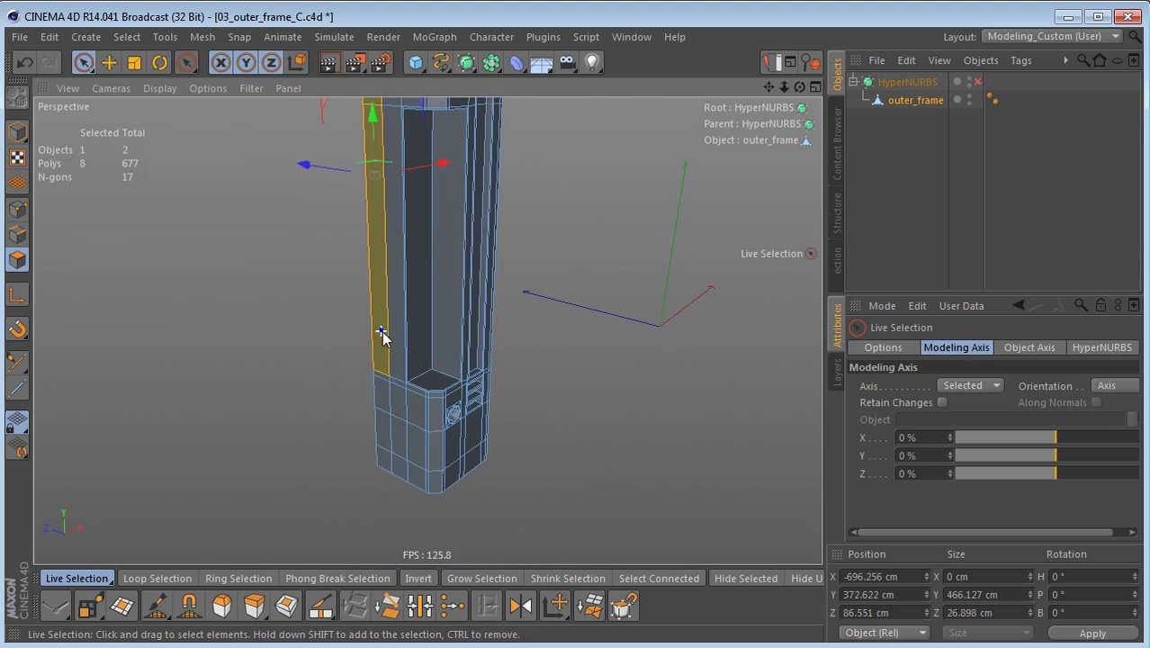
{"action": "right_click_drag", "start_coordinate": [380, 329], "coordinate": [468, 391], "text": "alt"}
{"action": "mouse_move", "coordinate": [468, 391]}
{"action": "left_mouse_down", "text": "alt"}
{"action": "mouse_move", "coordinate": [442, 327]}
{"action": "mouse_move", "coordinate": [380, 333]}
{"action": "left_mouse_up", "text": "alt"}
{"action": "left_click_drag", "start_coordinate": [361, 249], "coordinate": [383, 403], "text": "shift"}
{"action": "left_click_drag", "start_coordinate": [470, 385], "coordinate": [479, 455], "text": "alt"}
{"action": "key", "text": "i"}
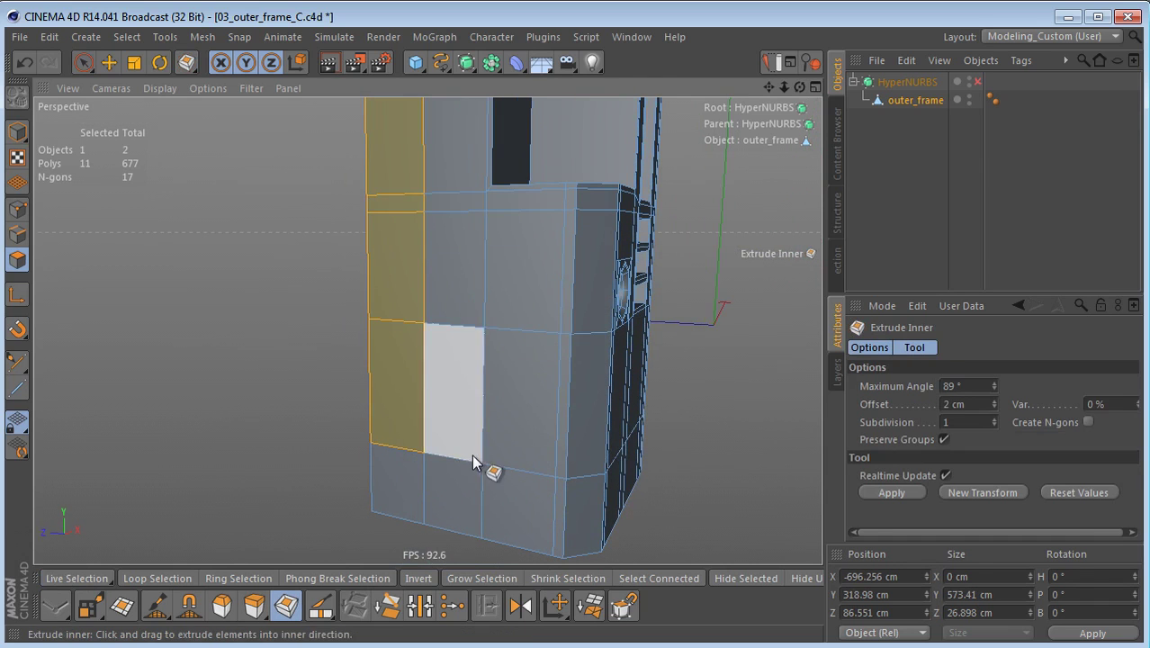
{"action": "left_click", "coordinate": [874, 406]}
{"action": "left_click", "coordinate": [890, 492]}
- Select the 11 narrow polygons that the inner extrusion left along the column's open rear edge and delete them
{"action": "left_click_drag", "start_coordinate": [576, 477], "coordinate": [501, 420], "text": "alt"}
{"action": "middle_click", "coordinate": [501, 420]}
{"action": "middle_click", "coordinate": [385, 423]}
{"action": "scroll", "coordinate": [340, 431], "scroll_direction": "down", "scroll_amount": 3}
{"action": "scroll", "coordinate": [299, 407], "scroll_direction": "down", "scroll_amount": 3}
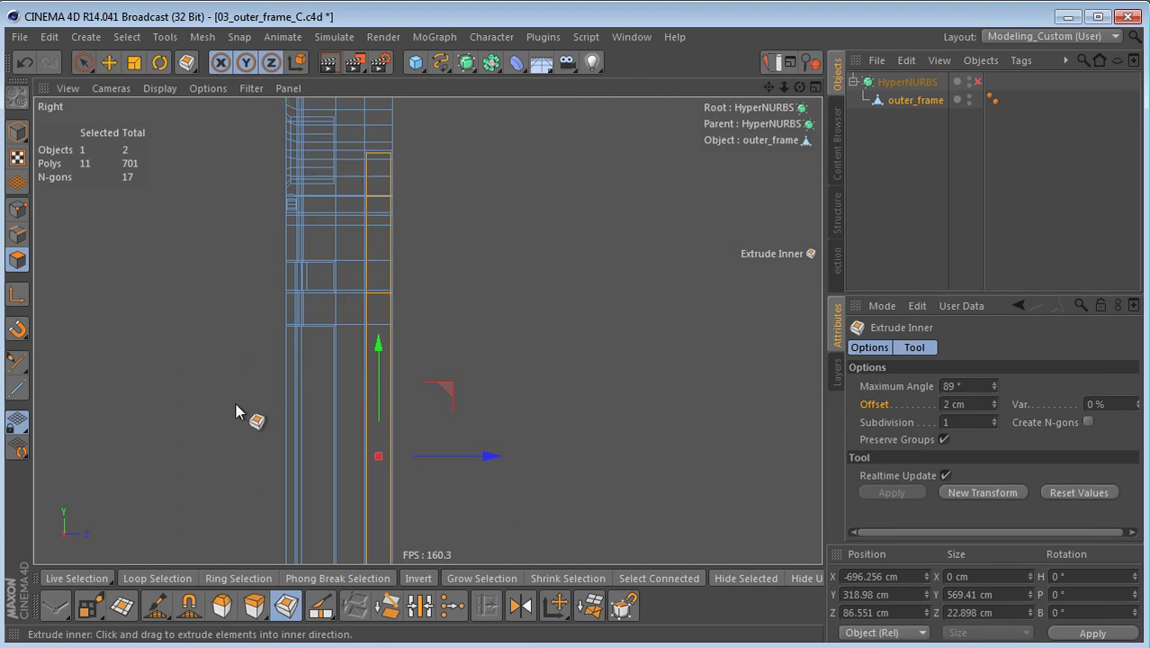
{"action": "key", "text": "0"}
{"action": "scroll", "coordinate": [449, 243], "scroll_direction": "down", "scroll_amount": 2}
{"action": "left_click_drag", "start_coordinate": [391, 135], "coordinate": [462, 547]}
{"action": "middle_click_drag", "start_coordinate": [495, 487], "coordinate": [494, 415], "text": "alt"}
{"action": "left_click_drag", "start_coordinate": [397, 213], "coordinate": [480, 527]}
{"action": "middle_click", "coordinate": [491, 416]}
{"action": "middle_click", "coordinate": [334, 261]}
{"action": "left_click_drag", "start_coordinate": [406, 315], "coordinate": [398, 270], "text": "alt"}
{"action": "left_click_drag", "start_coordinate": [385, 185], "coordinate": [459, 490]}
{"action": "left_click_drag", "start_coordinate": [507, 376], "coordinate": [550, 390], "text": "alt"}
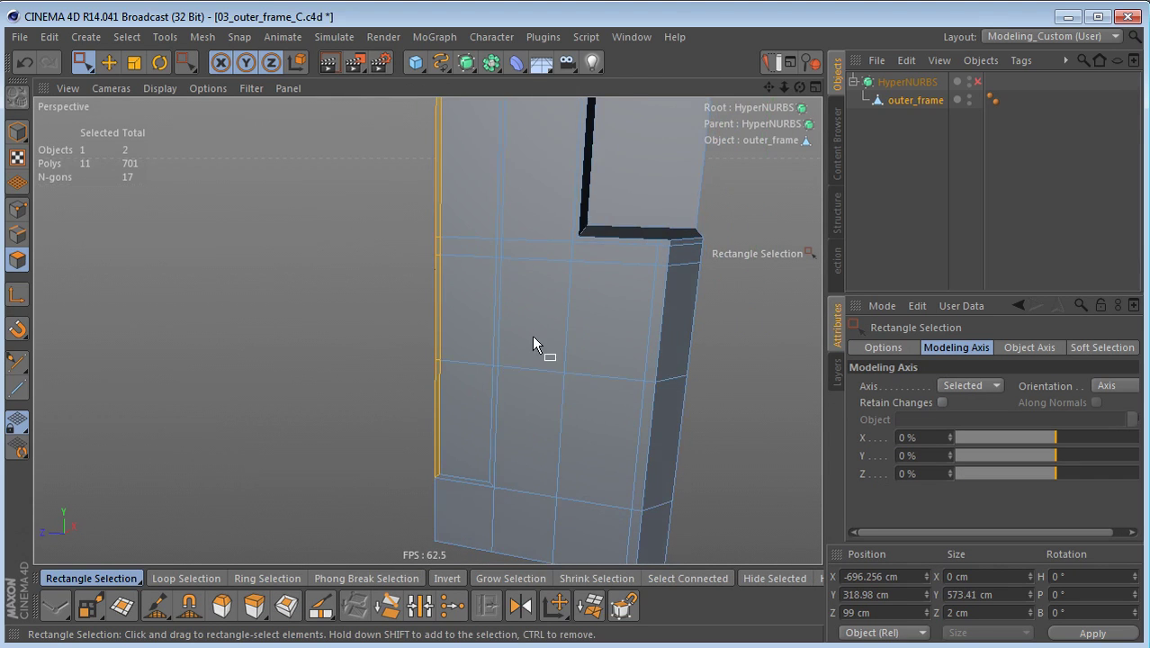
{"action": "left_click_drag", "start_coordinate": [532, 335], "coordinate": [513, 372], "text": "alt"}
{"action": "key", "text": "Delete"}
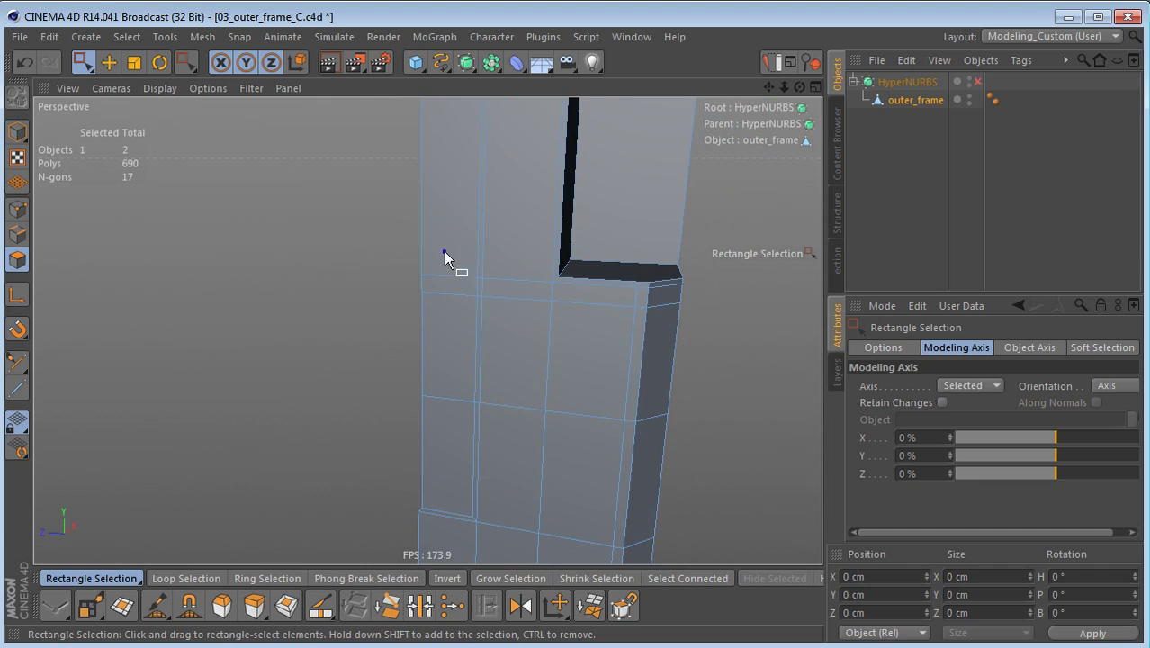
- Remove the stray points by optimizing all points of the mesh, including polygons and unused points, with a tolerance of 0.01 cm, then clear the selection
{"action": "right_click_drag", "start_coordinate": [444, 257], "coordinate": [539, 249], "text": "alt"}
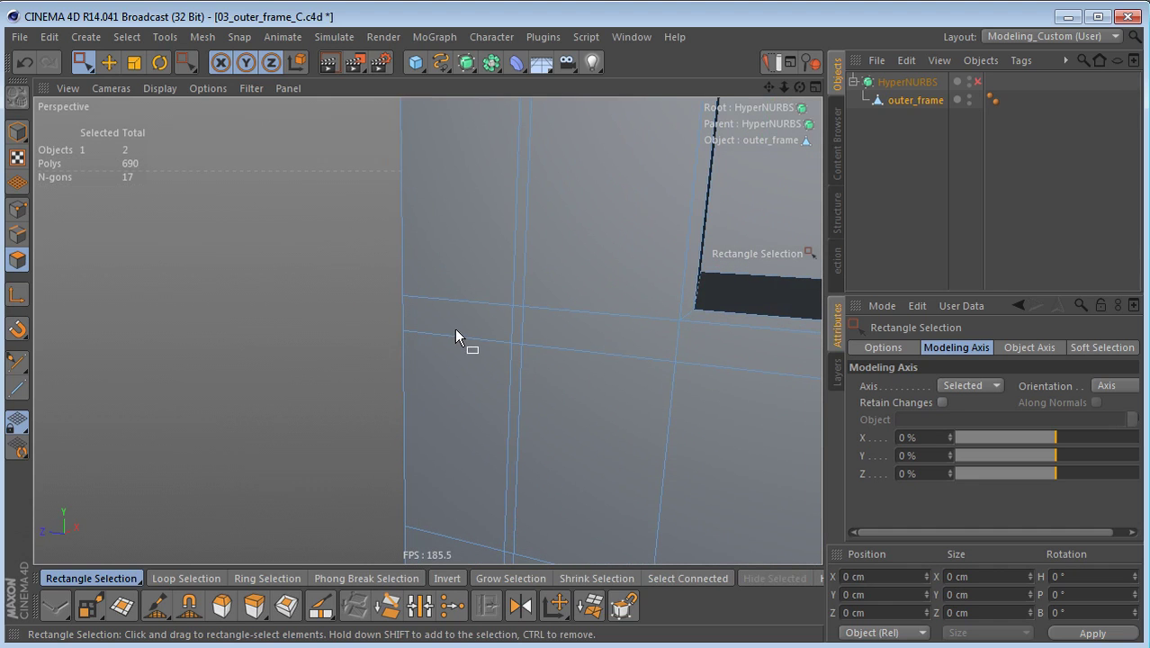
{"action": "key", "text": "Return"}
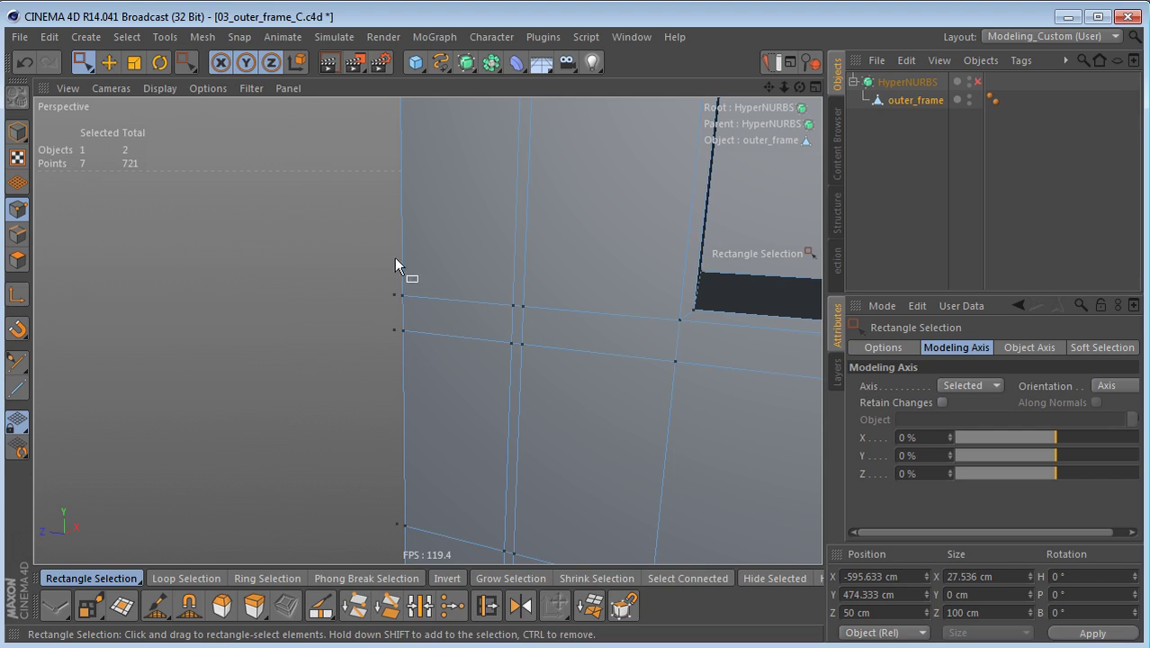
{"action": "right_click_drag", "start_coordinate": [418, 317], "coordinate": [509, 311], "text": "alt"}
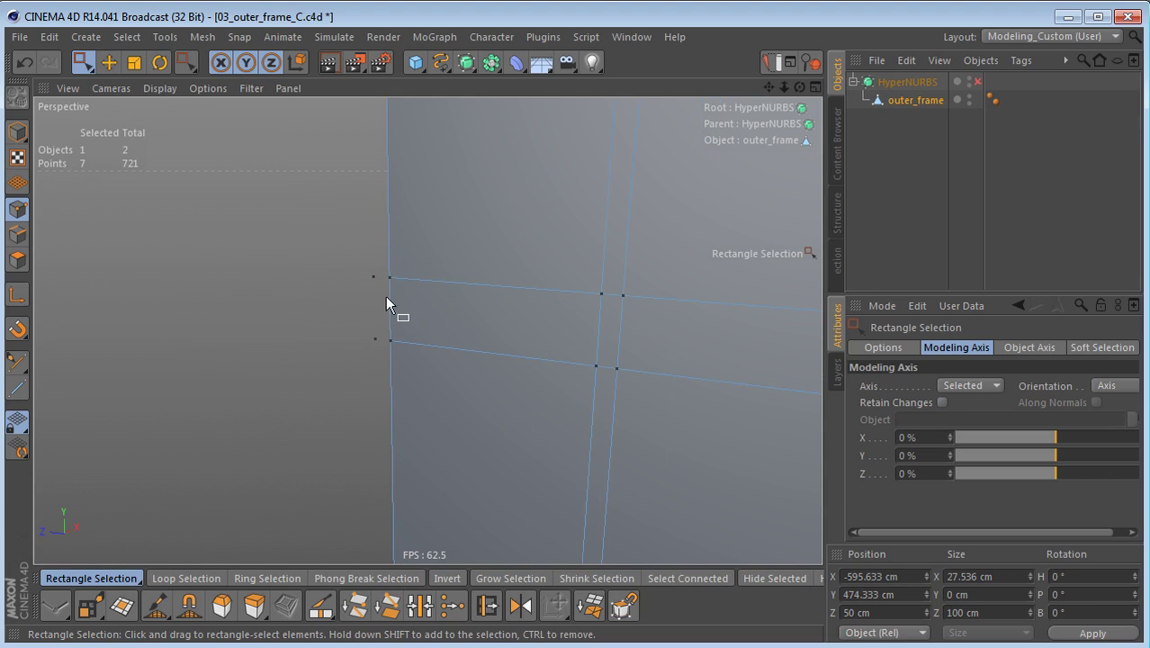
{"action": "scroll", "coordinate": [427, 348], "scroll_direction": "down", "scroll_amount": 4}
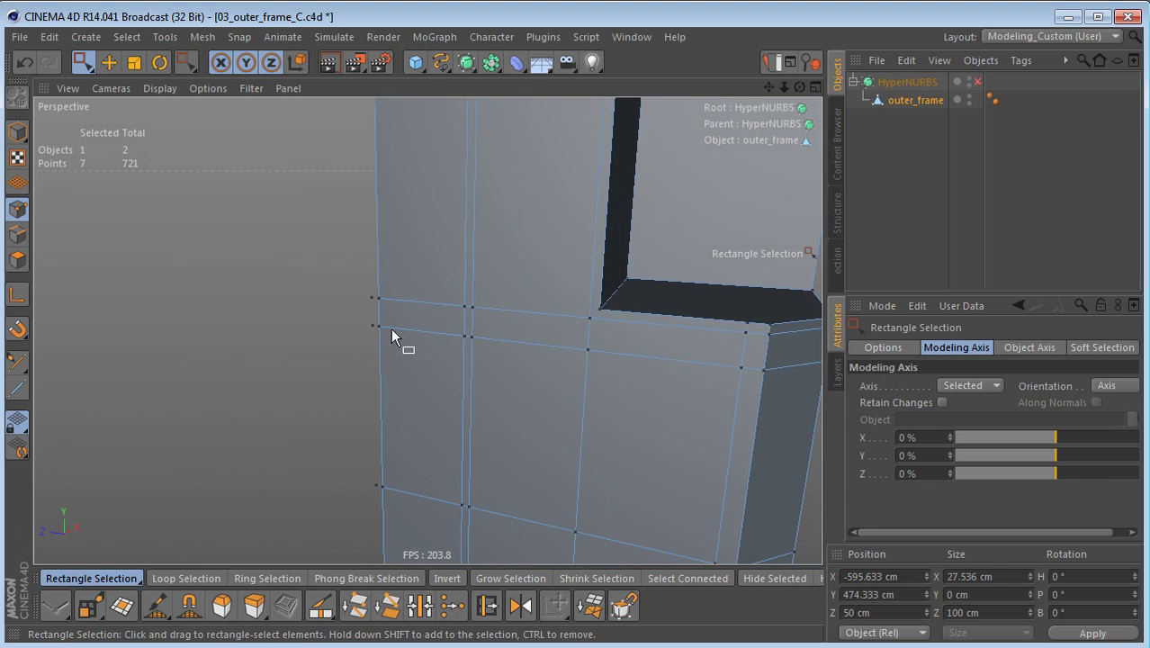
{"action": "key", "text": "ctrl+a"}
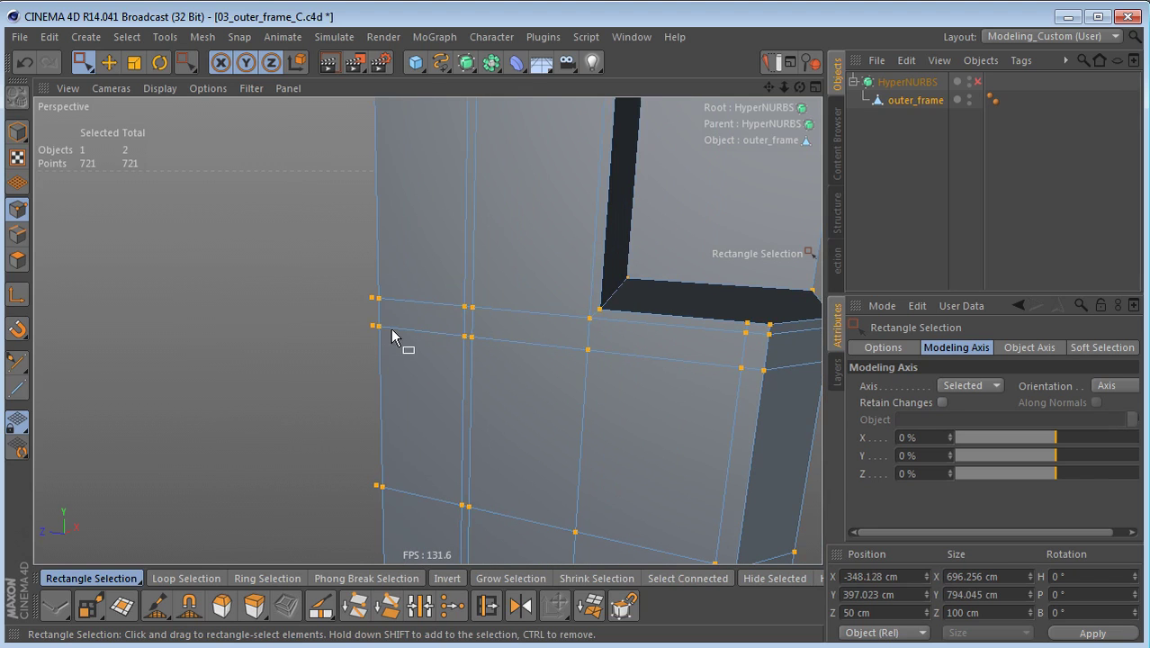
{"action": "key", "text": "u"}
{"action": "key", "text": "o"}
{"action": "left_click_drag", "start_coordinate": [373, 283], "coordinate": [736, 241]}
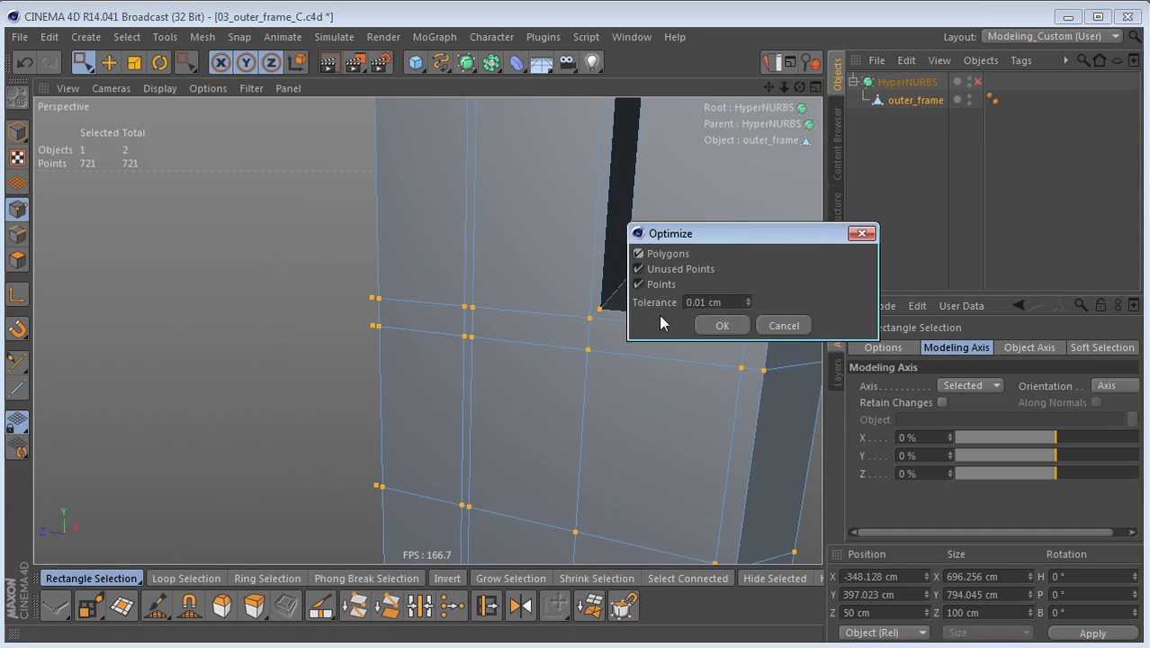
{"action": "left_click", "coordinate": [724, 326]}
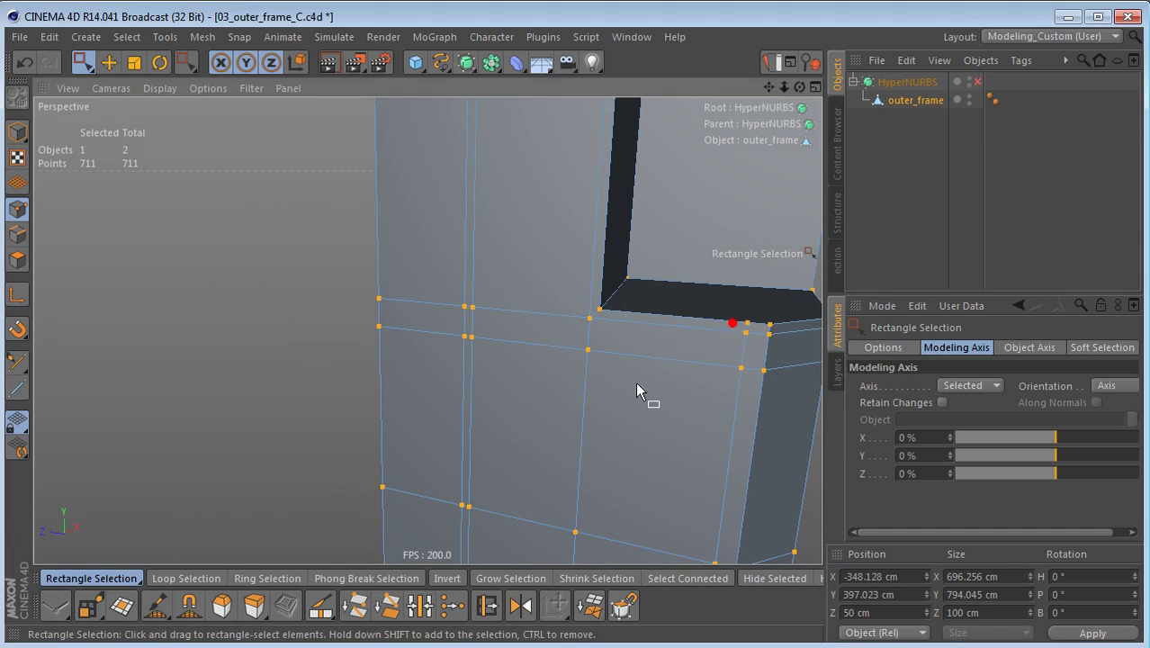
{"action": "left_click", "coordinate": [344, 339]}
- In the Right view, select all points along the frame's rear edge and align them at Z 100 cm with a Z size of 0 cm
{"action": "scroll", "coordinate": [361, 366], "scroll_direction": "down", "scroll_amount": 5}
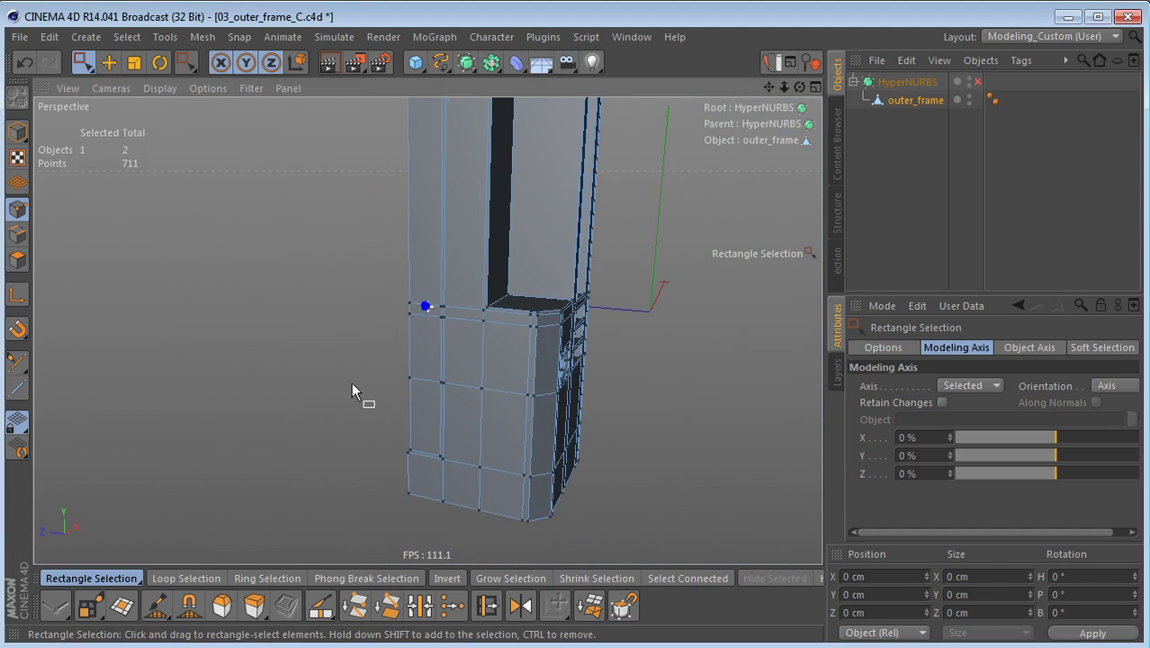
{"action": "scroll", "coordinate": [485, 447], "scroll_direction": "up", "scroll_amount": 5}
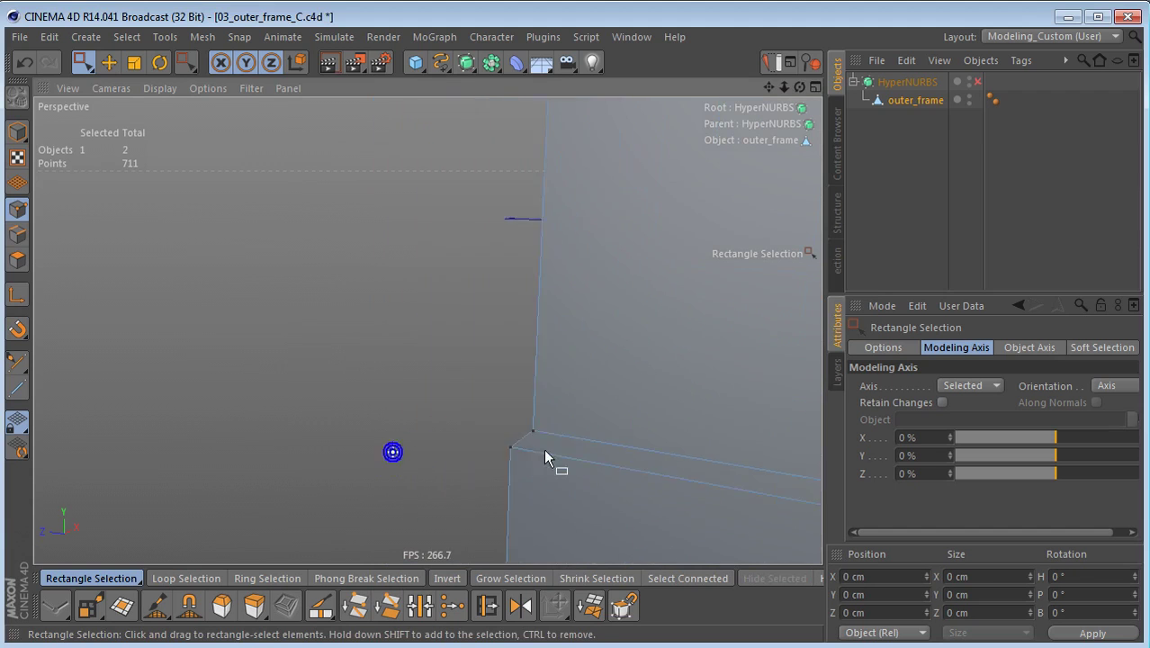
{"action": "left_click", "coordinate": [596, 418]}
{"action": "left_click", "coordinate": [564, 443]}
{"action": "middle_click", "coordinate": [566, 477]}
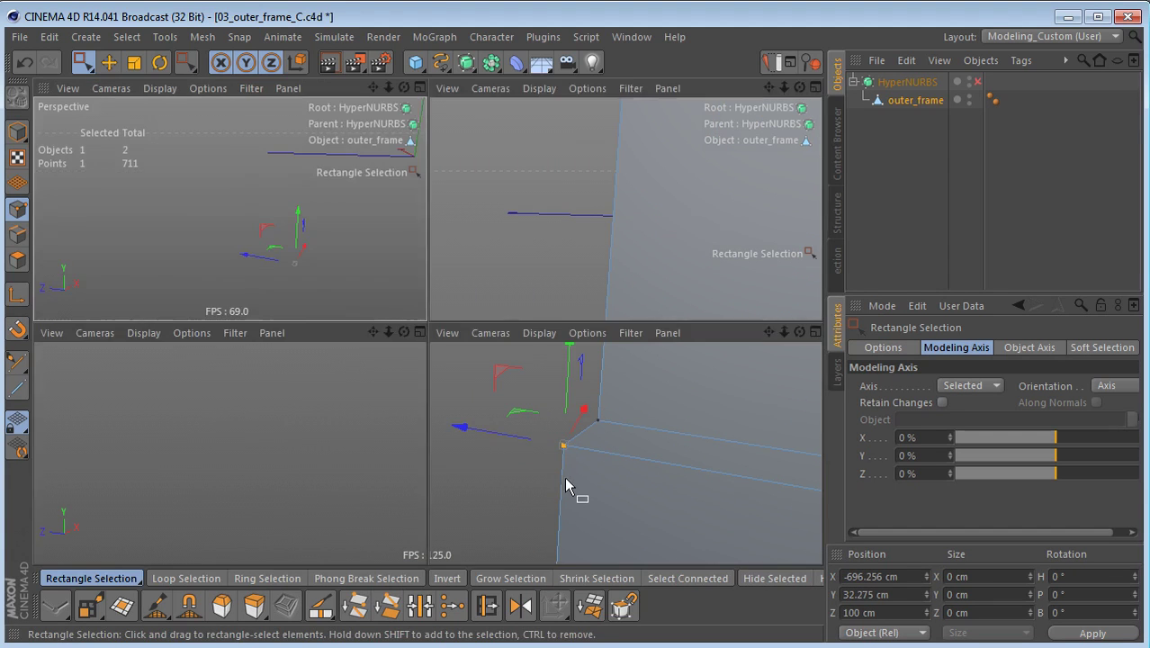
{"action": "middle_click", "coordinate": [351, 423]}
{"action": "scroll", "coordinate": [421, 395], "scroll_direction": "down", "scroll_amount": 3}
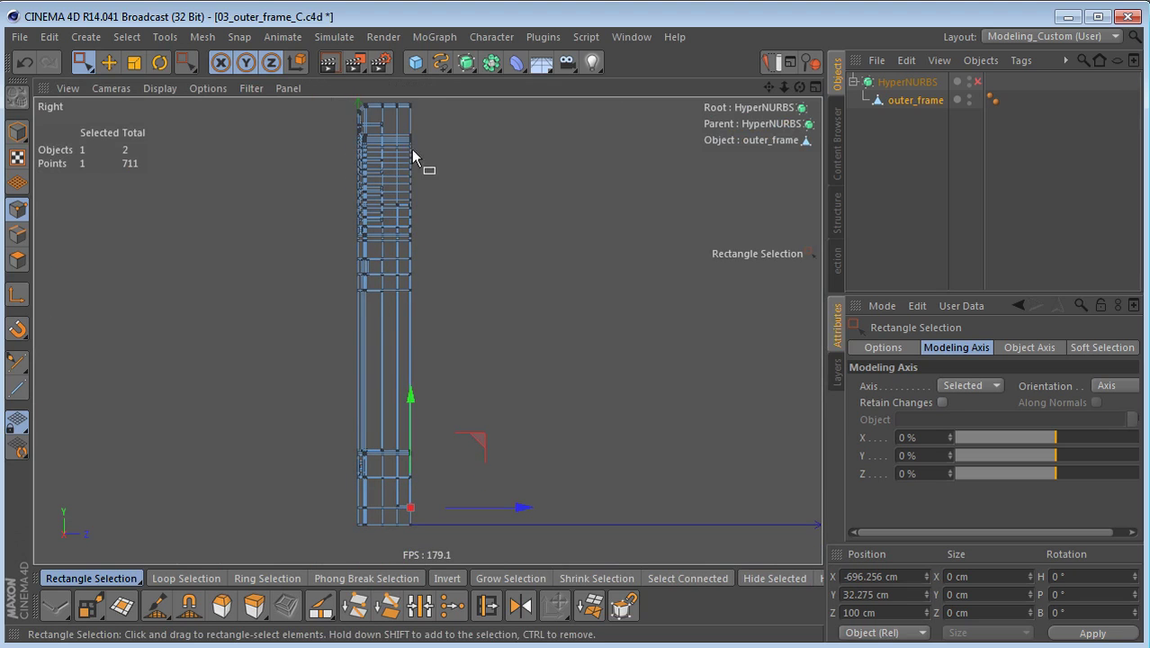
{"action": "left_click_drag", "start_coordinate": [397, 109], "coordinate": [521, 549]}
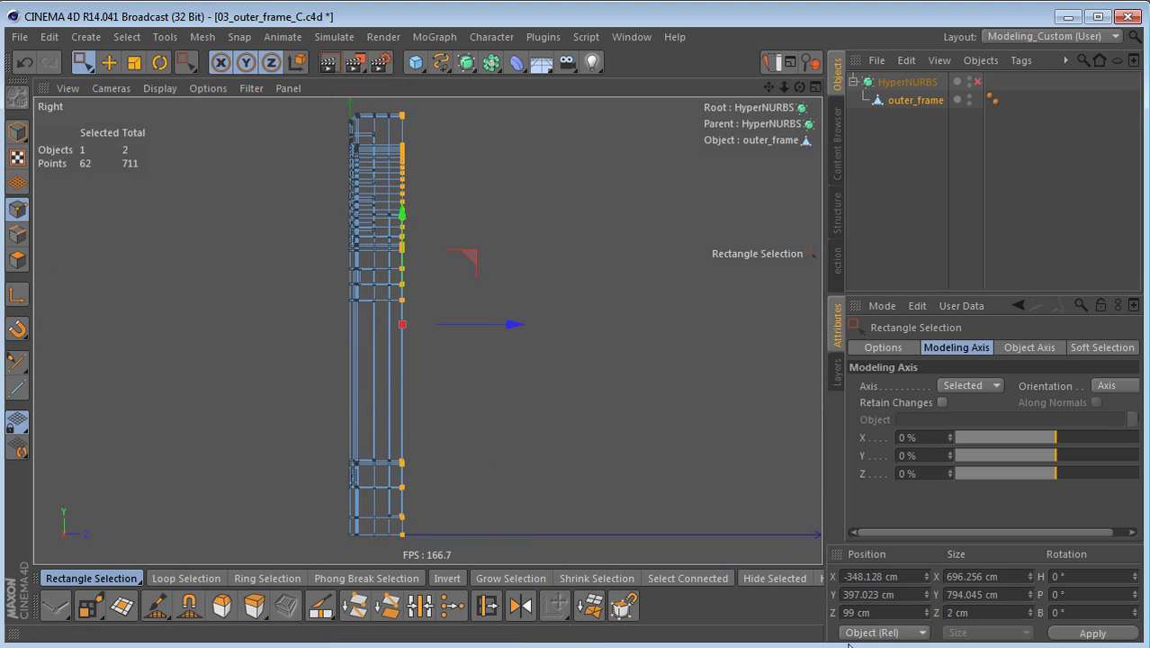
{"action": "left_click", "coordinate": [881, 614]}
{"action": "type", "text": "100"}
{"action": "key", "text": "Tab"}
{"action": "key", "text": "Return"}
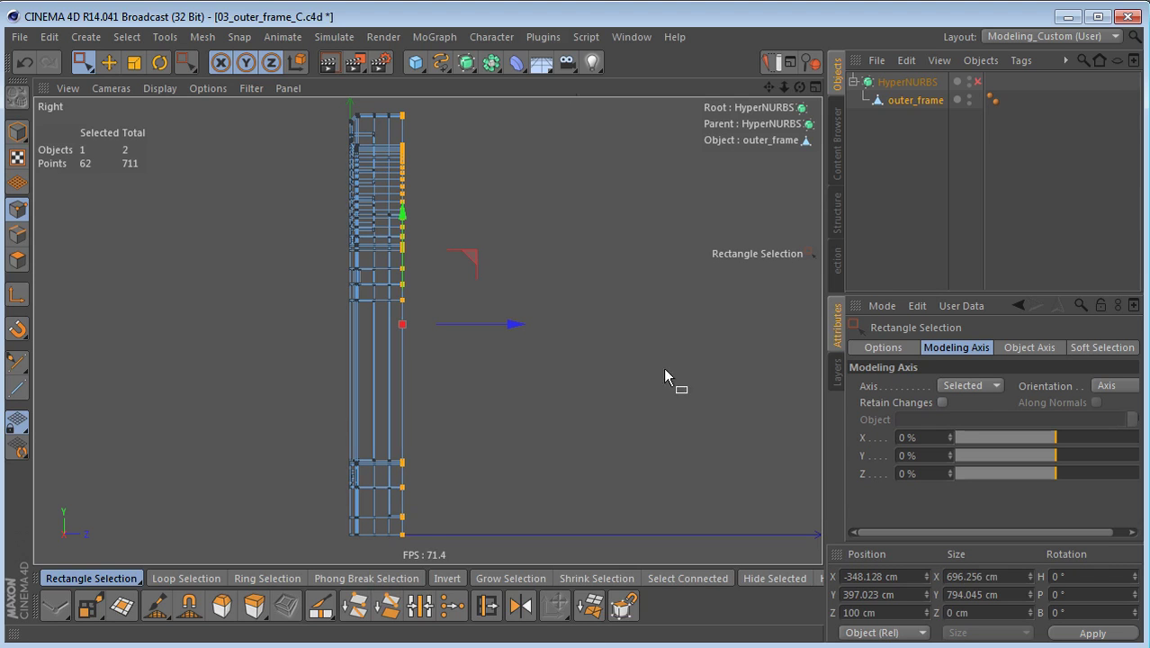
- Select the 11 polygons of the rearmost vertical strip on the column's outer side, in the perspective view
{"action": "middle_click", "coordinate": [439, 347]}
{"action": "middle_click", "coordinate": [311, 256]}
{"action": "left_click_drag", "start_coordinate": [436, 297], "coordinate": [408, 420], "text": "alt"}
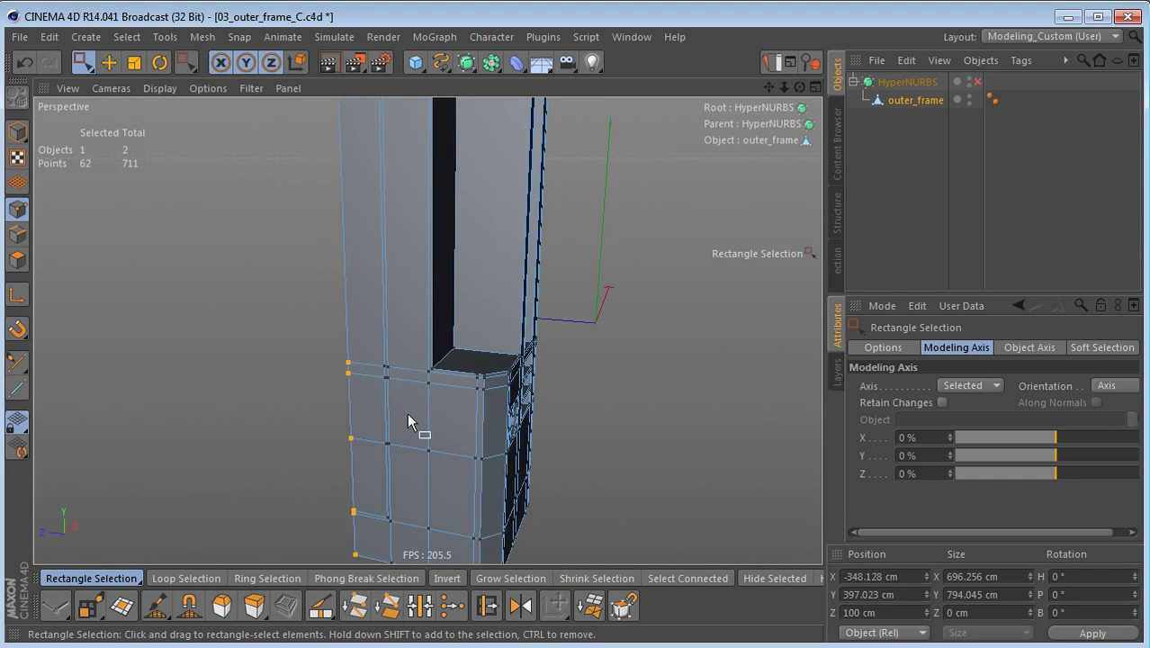
{"action": "key", "text": "Return"}
{"action": "key", "text": "9"}
{"action": "left_click", "coordinate": [359, 476]}
{"action": "left_click_drag", "start_coordinate": [359, 476], "coordinate": [357, 260]}
{"action": "left_click_drag", "start_coordinate": [424, 216], "coordinate": [402, 214], "text": "alt"}
{"action": "middle_click_drag", "start_coordinate": [402, 213], "coordinate": [347, 456], "text": "alt"}
{"action": "left_click", "coordinate": [322, 250], "text": "shift"}
{"action": "left_click_drag", "start_coordinate": [322, 252], "coordinate": [359, 475], "text": "shift"}
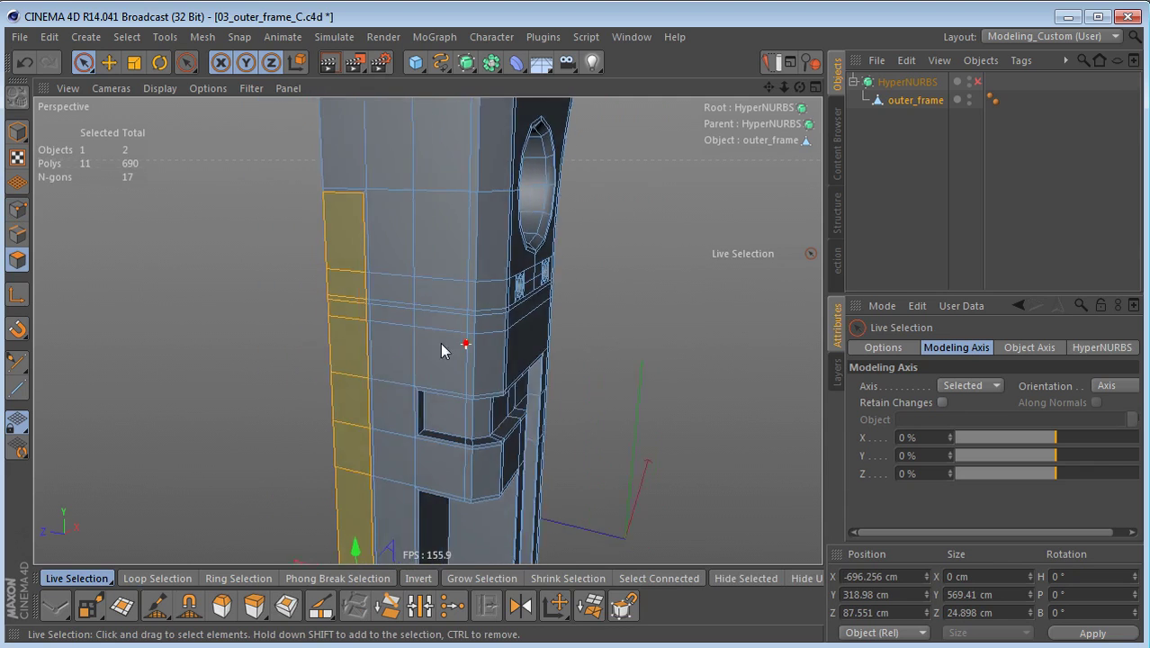
- Add the narrow polygon loop running around the column just below the two small holes to the selection
{"action": "left_click_drag", "start_coordinate": [449, 346], "coordinate": [500, 337], "text": "alt"}
{"action": "right_click_drag", "start_coordinate": [500, 332], "coordinate": [545, 339], "text": "alt"}
{"action": "key", "text": "u"}
{"action": "key", "text": "l"}
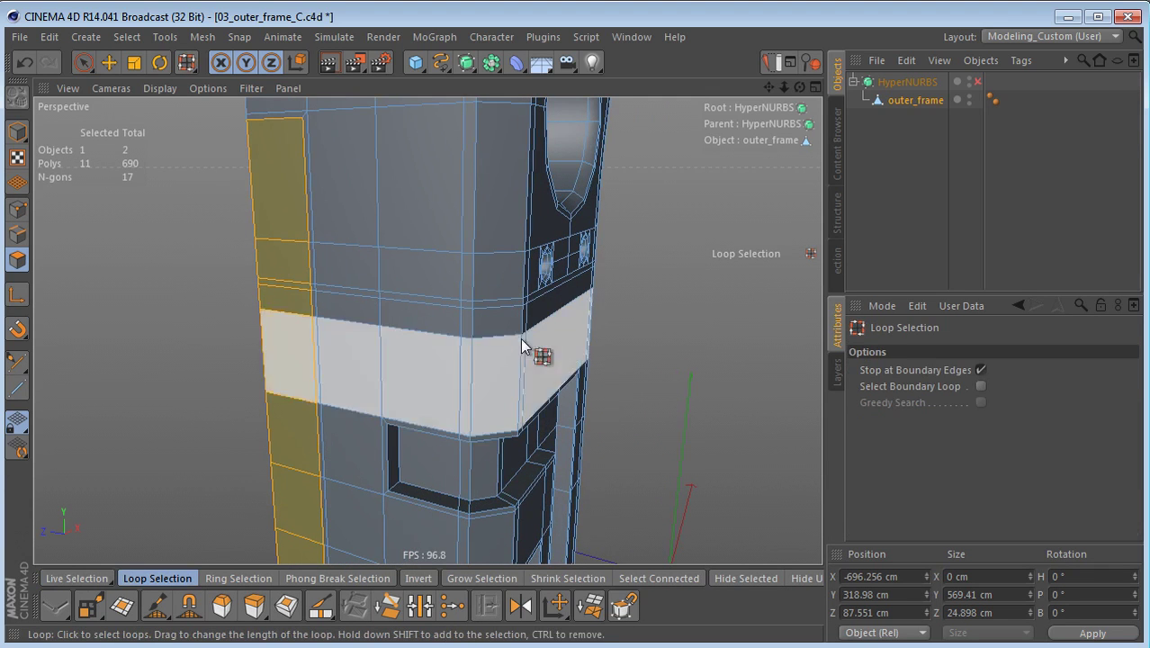
{"action": "left_click", "coordinate": [526, 331], "text": "shift"}
{"action": "left_click_drag", "start_coordinate": [576, 490], "coordinate": [519, 360], "text": "alt"}
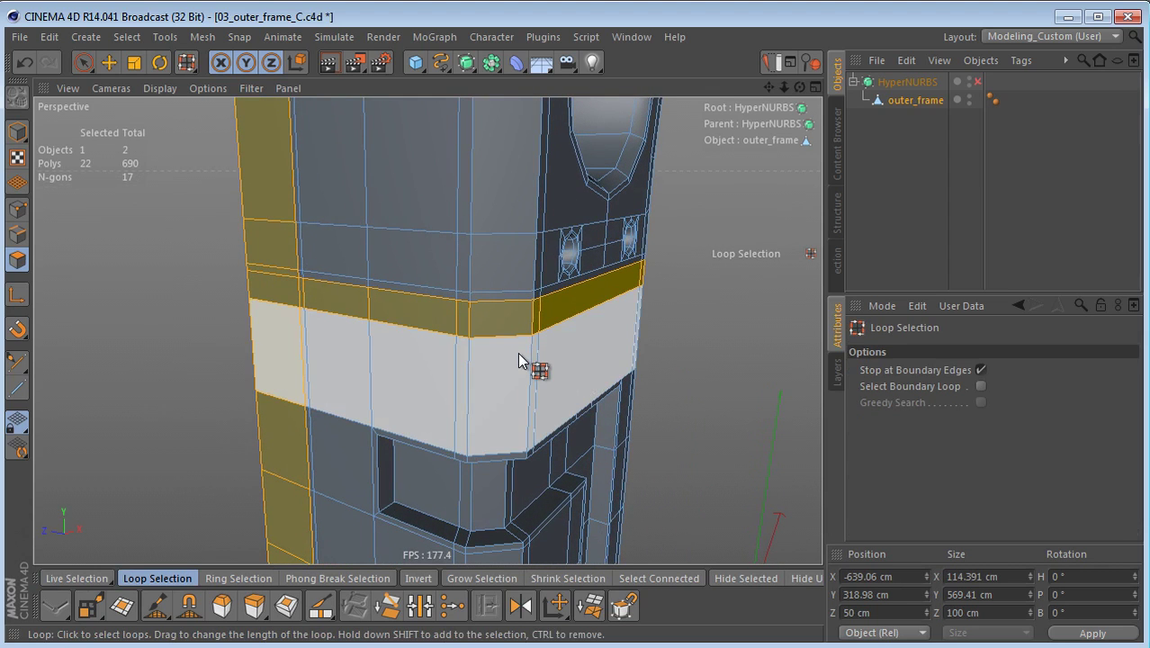
- Extrude the selected rear strip and narrow band inward with an offset of -8 cm
{"action": "key", "text": "d"}
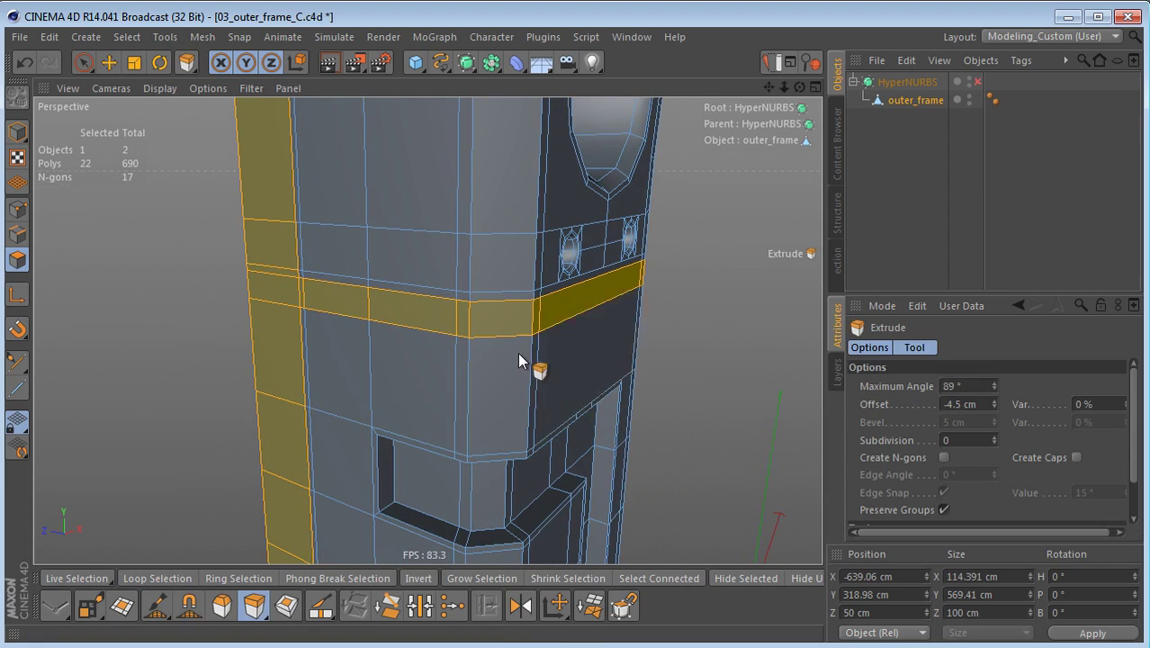
{"action": "double_click", "coordinate": [953, 404]}
{"action": "key", "text": "BackSpace"}
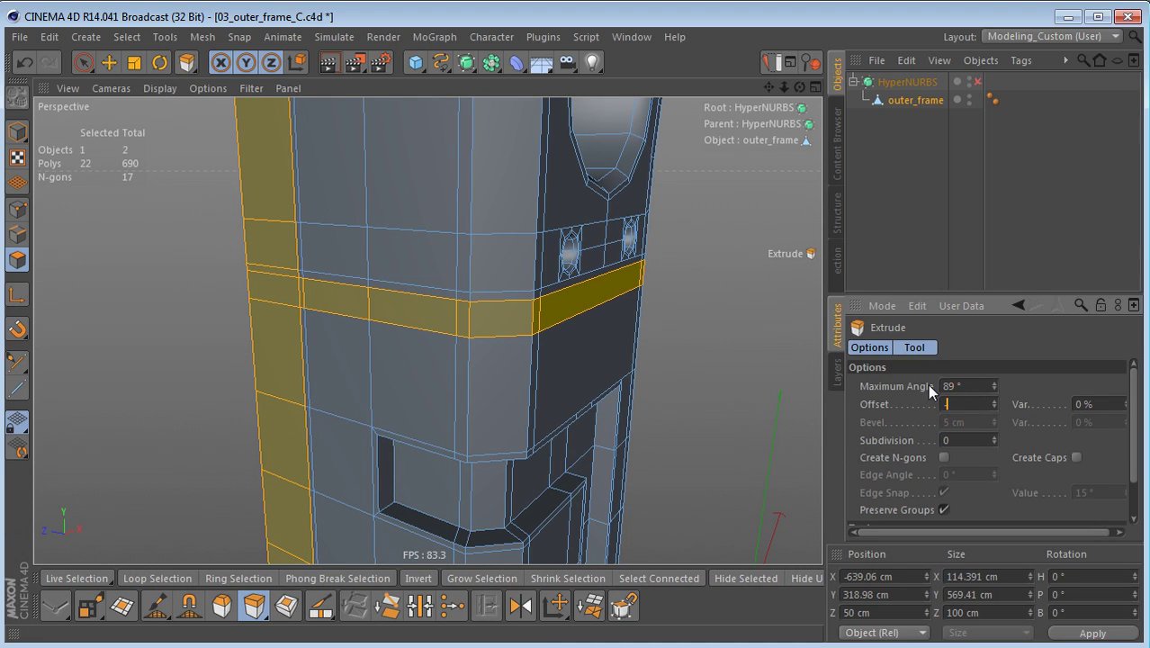
{"action": "type", "text": "-8"}
{"action": "key", "text": "Return"}
{"action": "left_click_drag", "start_coordinate": [378, 274], "coordinate": [277, 288], "text": "alt"}
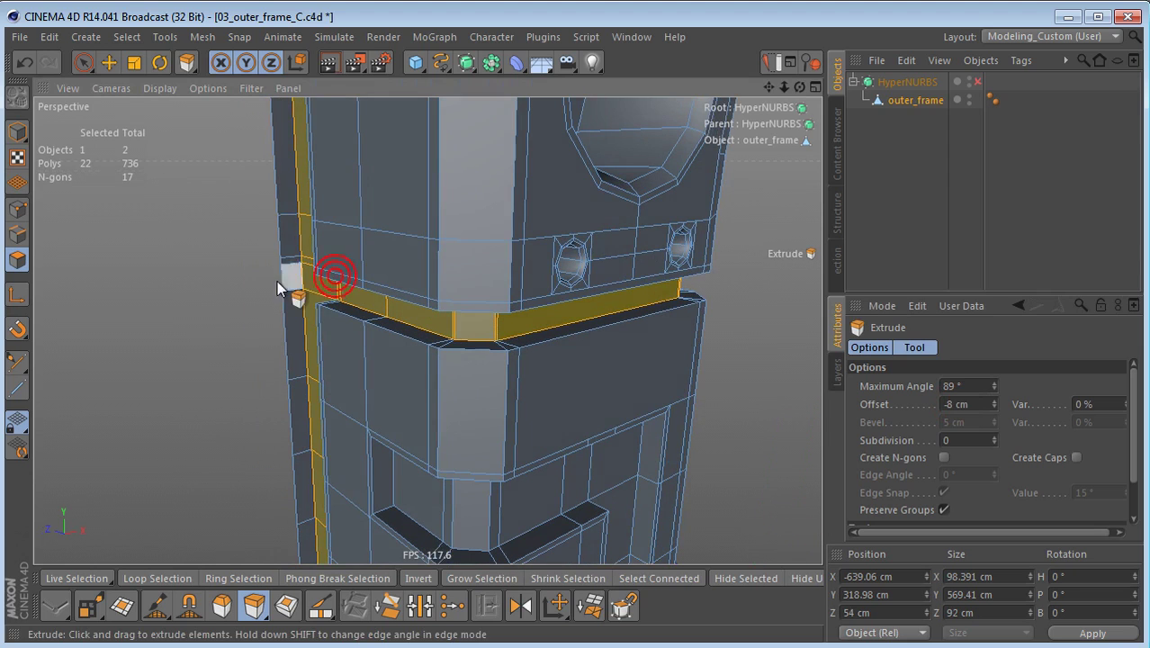
- Select the narrow polygons that the extrusion left along the rear strip's open back edge and delete them
{"action": "key", "text": "space"}
{"action": "mouse_move", "coordinate": [286, 126]}
{"action": "left_mouse_down"}
{"action": "mouse_move", "coordinate": [293, 308]}
{"action": "mouse_move", "coordinate": [258, 343]}
{"action": "mouse_move", "coordinate": [366, 163]}
{"action": "left_mouse_up"}
{"action": "mouse_move", "coordinate": [328, 236]}
{"action": "left_mouse_down"}
{"action": "mouse_move", "coordinate": [329, 314]}
{"action": "mouse_move", "coordinate": [427, 329]}
{"action": "left_mouse_up"}
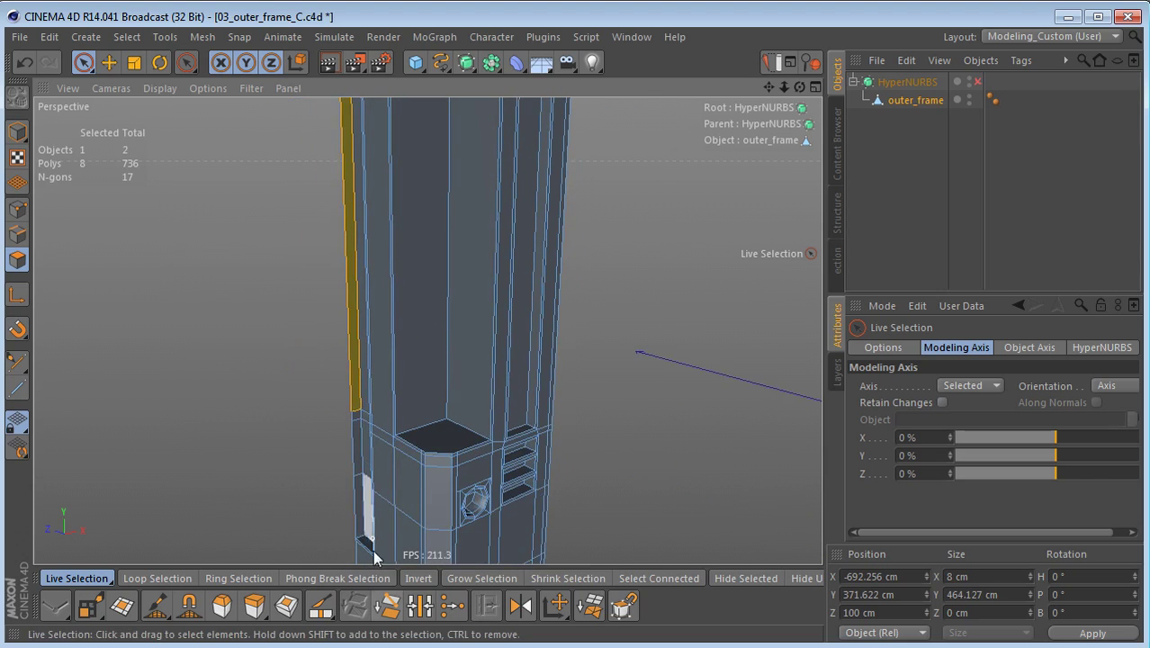
{"action": "scroll", "coordinate": [413, 487], "scroll_direction": "up", "scroll_amount": 3}
{"action": "left_click_drag", "start_coordinate": [349, 377], "coordinate": [351, 486]}
{"action": "key", "text": "Delete"}
- Delete the small leftover polygon closing the rear end of the new groove on the column's inner side
{"action": "key", "text": "e"}
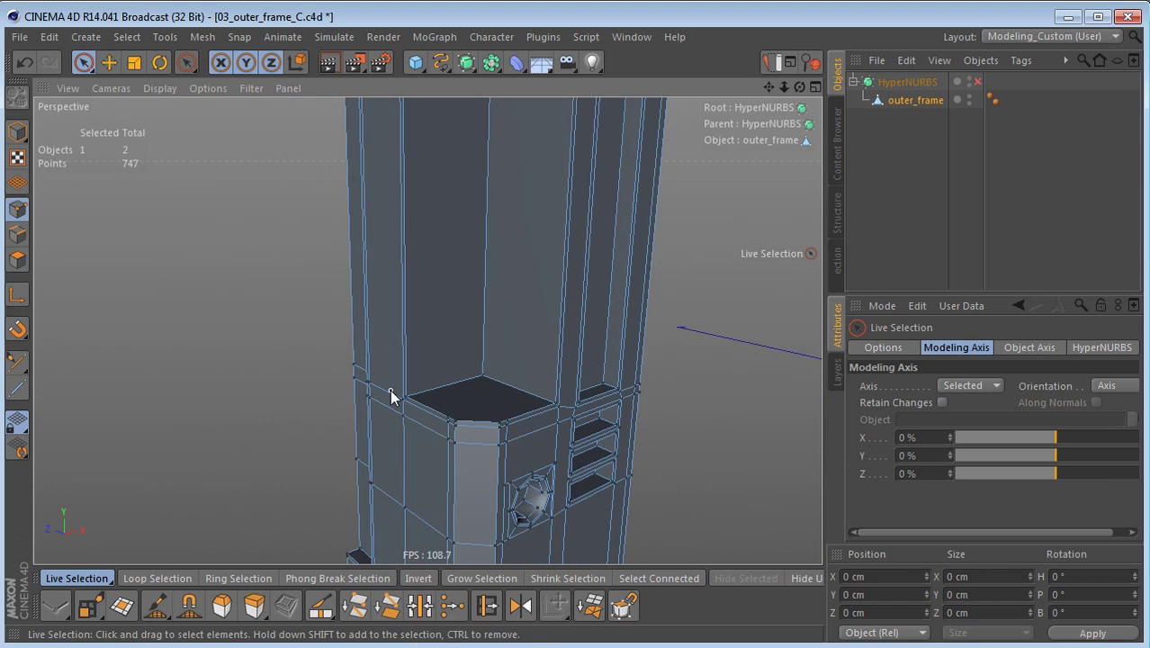
{"action": "right_click_drag", "start_coordinate": [408, 386], "coordinate": [353, 427], "text": "alt"}
{"action": "middle_click_drag", "start_coordinate": [352, 427], "coordinate": [338, 507], "text": "alt"}
{"action": "left_click_drag", "start_coordinate": [348, 344], "coordinate": [220, 342], "text": "alt"}
{"action": "middle_click_drag", "start_coordinate": [365, 213], "coordinate": [313, 418], "text": "alt"}
{"action": "left_click_drag", "start_coordinate": [313, 419], "coordinate": [254, 386], "text": "alt"}
{"action": "mouse_move", "coordinate": [464, 317]}
{"action": "right_mouse_down", "text": "alt"}
{"action": "mouse_move", "coordinate": [459, 305]}
{"action": "mouse_move", "coordinate": [583, 300]}
{"action": "mouse_move", "coordinate": [484, 313]}
{"action": "right_mouse_up", "text": "alt"}
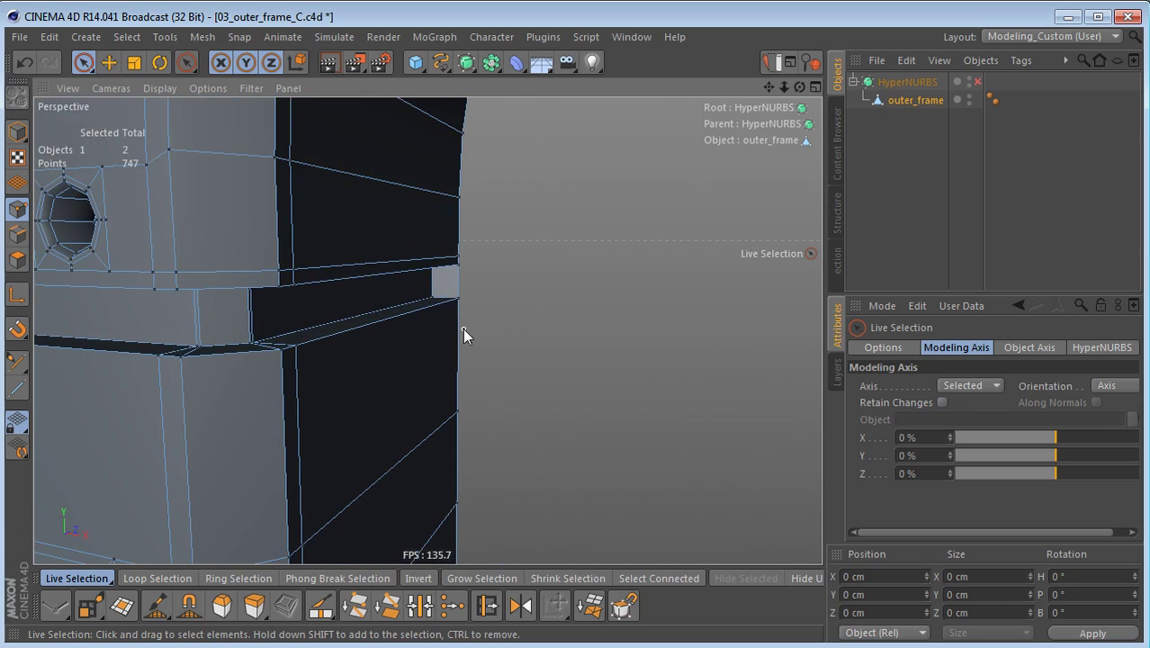
{"action": "key", "text": "Return"}
{"action": "key", "text": "Return"}
{"action": "left_click", "coordinate": [450, 276]}
{"action": "left_click", "coordinate": [486, 345]}
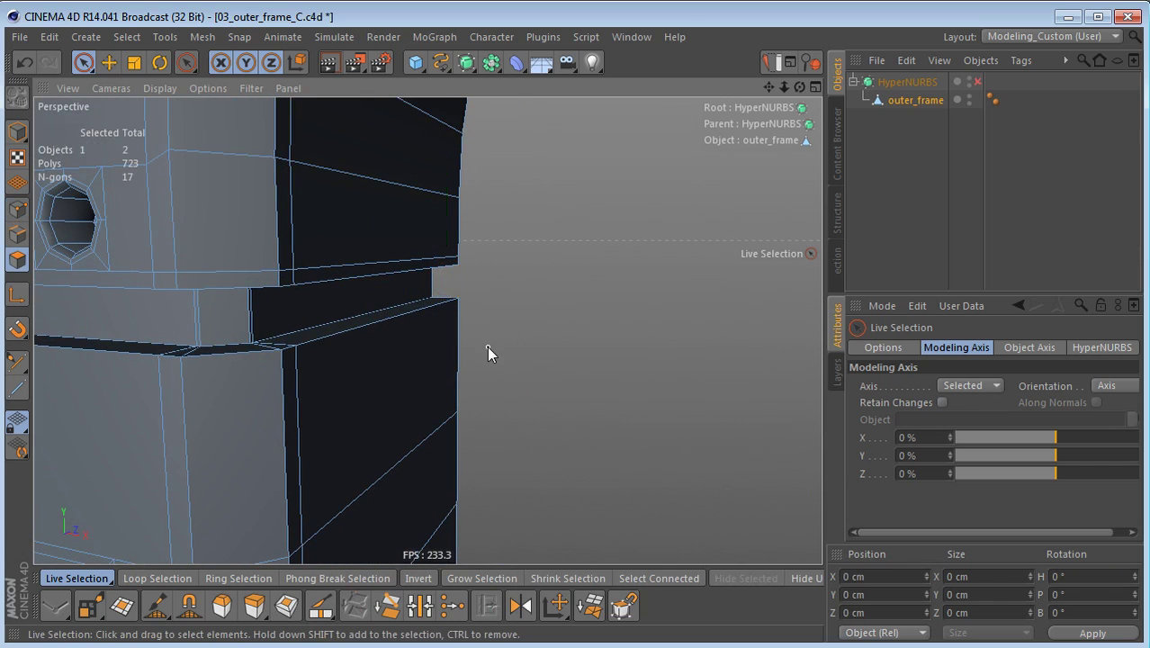
- Widen the close edge pair on the inner side of the groove's inner front corner to Z 4 cm, with the axis on the chamfer-side edge
{"action": "mouse_move", "coordinate": [312, 392]}
{"action": "left_mouse_down", "text": "alt"}
{"action": "mouse_move", "coordinate": [257, 403]}
{"action": "mouse_move", "coordinate": [264, 367]}
{"action": "mouse_move", "coordinate": [313, 374]}
{"action": "mouse_move", "coordinate": [317, 387]}
{"action": "mouse_move", "coordinate": [351, 356]}
{"action": "left_mouse_up", "text": "alt"}
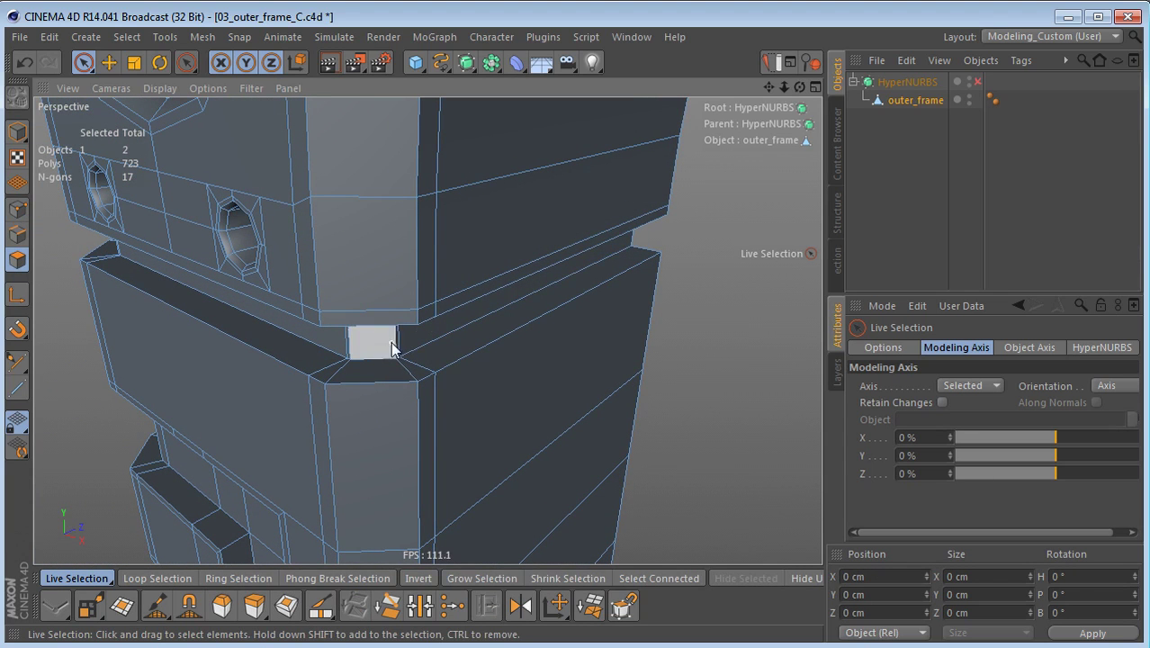
{"action": "left_click_drag", "start_coordinate": [329, 376], "coordinate": [455, 333], "text": "alt"}
{"action": "left_click", "coordinate": [17, 233]}
{"action": "left_click", "coordinate": [453, 315], "text": "shift"}
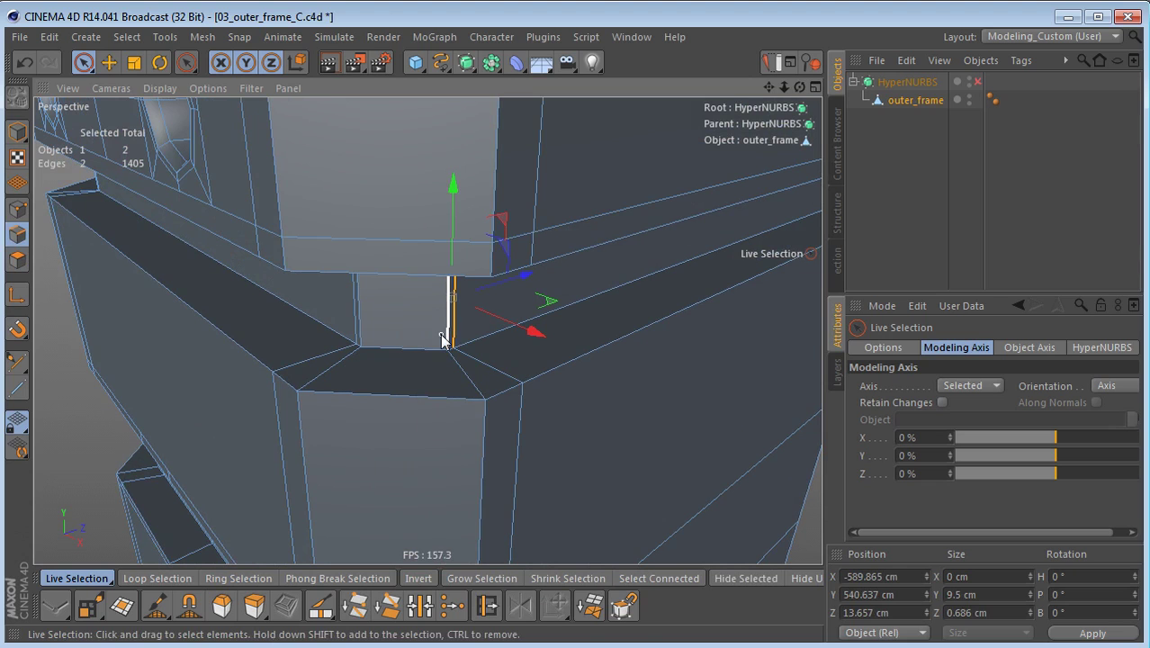
{"action": "key", "text": "e"}
{"action": "key", "text": "l"}
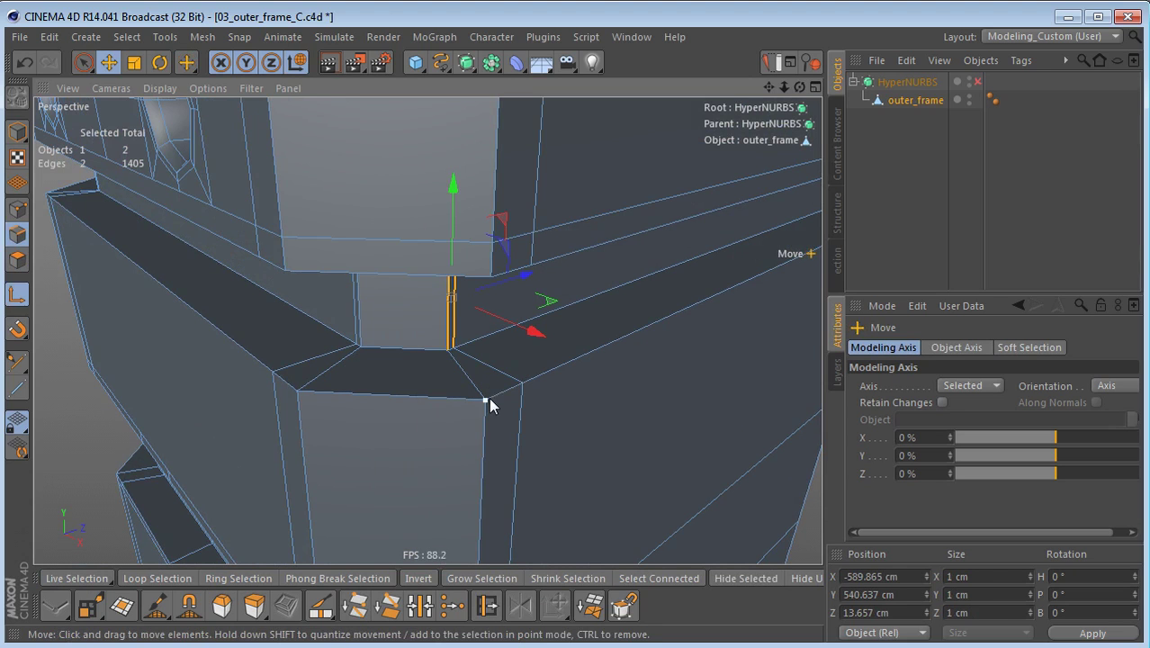
{"action": "left_click_drag", "start_coordinate": [450, 331], "coordinate": [445, 304]}
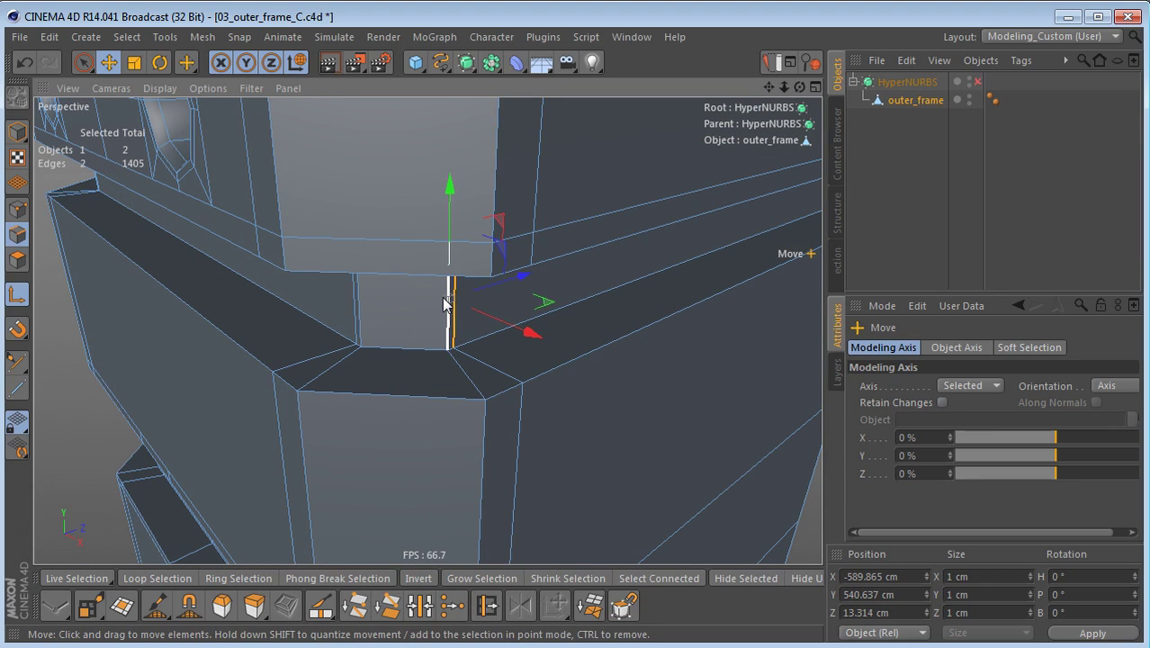
{"action": "key", "text": "l"}
{"action": "left_click", "coordinate": [995, 611]}
{"action": "type", "text": "4"}
{"action": "key", "text": "Return"}
- Widen the close edge pair on the front of the groove's inner front corner to an X size of 4 cm
{"action": "left_click_drag", "start_coordinate": [303, 269], "coordinate": [428, 322], "text": "alt"}
{"action": "key", "text": "space"}
{"action": "left_click", "coordinate": [306, 315]}
{"action": "left_click_drag", "start_coordinate": [306, 317], "coordinate": [367, 349], "text": "alt"}
{"action": "key", "text": "e"}
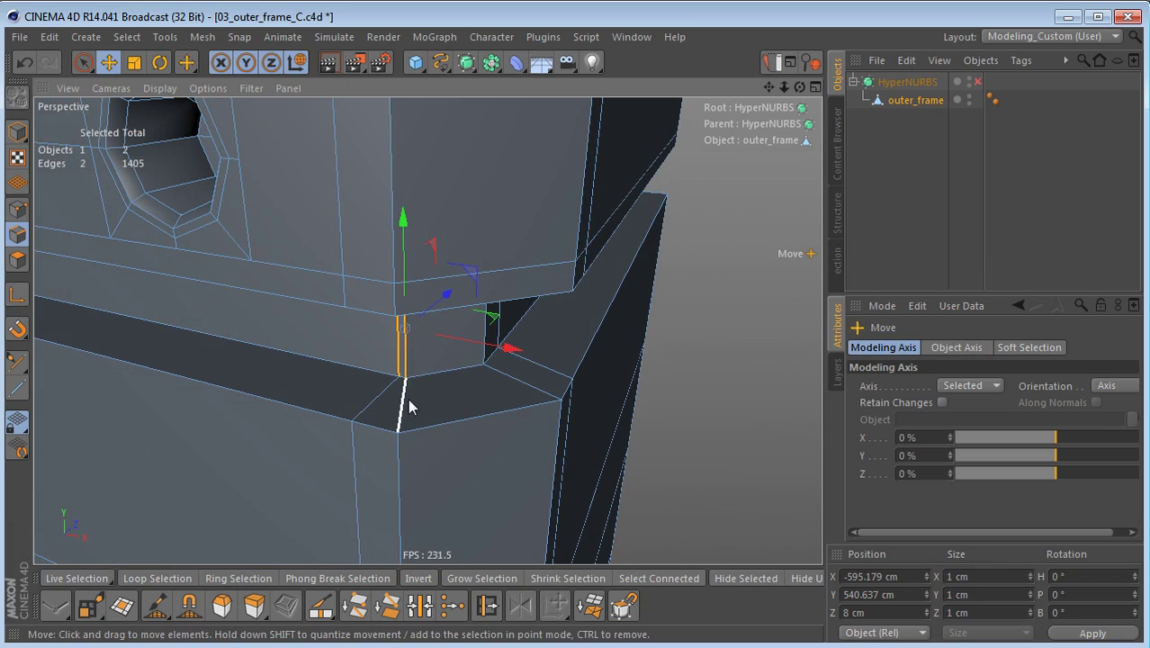
{"action": "double_click", "coordinate": [998, 580]}
{"action": "type", "text": "4"}
{"action": "key", "text": "Return"}
- Widen the close edge pair on the front of the groove's outer front corner to X 4 cm, with the axis on the chamfer-side edge
{"action": "left_click_drag", "start_coordinate": [635, 439], "coordinate": [488, 315], "text": "alt"}
{"action": "middle_click_drag", "start_coordinate": [276, 336], "coordinate": [544, 332], "text": "alt"}
{"action": "right_click_drag", "start_coordinate": [567, 337], "coordinate": [727, 356], "text": "alt"}
{"action": "mouse_move", "coordinate": [593, 387]}
{"action": "left_mouse_down", "text": "alt"}
{"action": "mouse_move", "coordinate": [663, 394]}
{"action": "mouse_move", "coordinate": [600, 389]}
{"action": "left_mouse_up", "text": "alt"}
{"action": "right_click_drag", "start_coordinate": [564, 359], "coordinate": [601, 356], "text": "alt"}
{"action": "left_click_drag", "start_coordinate": [594, 286], "coordinate": [568, 297]}
{"action": "key", "text": "ctrl+z"}
{"action": "key", "text": "l"}
{"action": "key", "text": "l"}
{"action": "middle_click_drag", "start_coordinate": [611, 321], "coordinate": [517, 368], "text": "alt"}
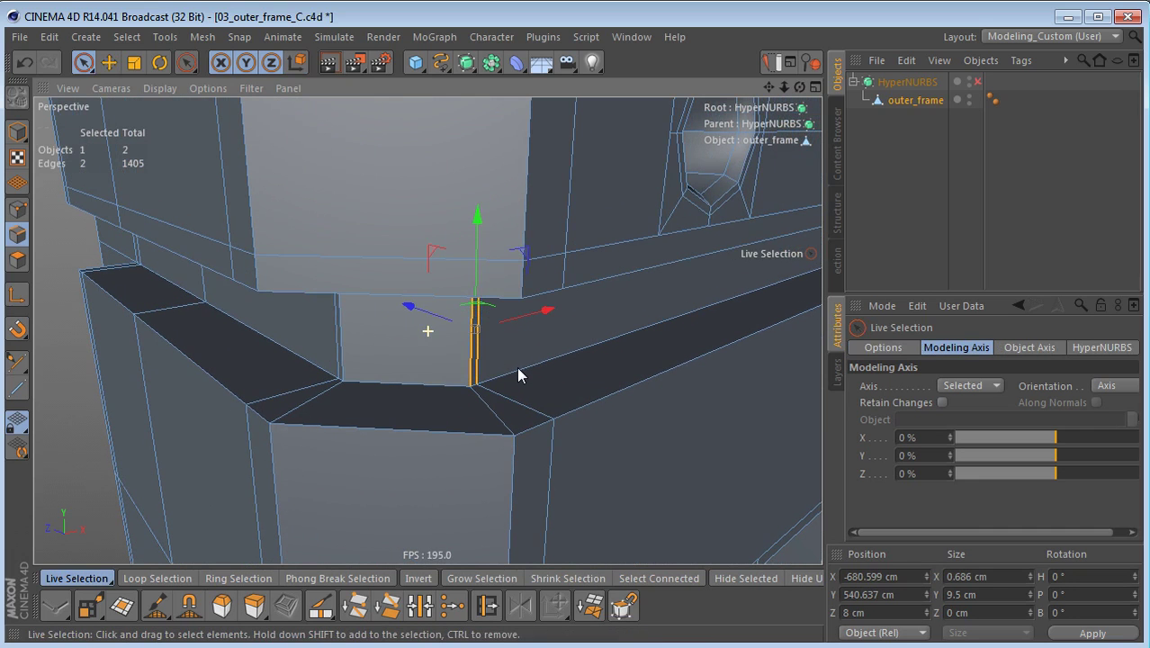
{"action": "key", "text": "e"}
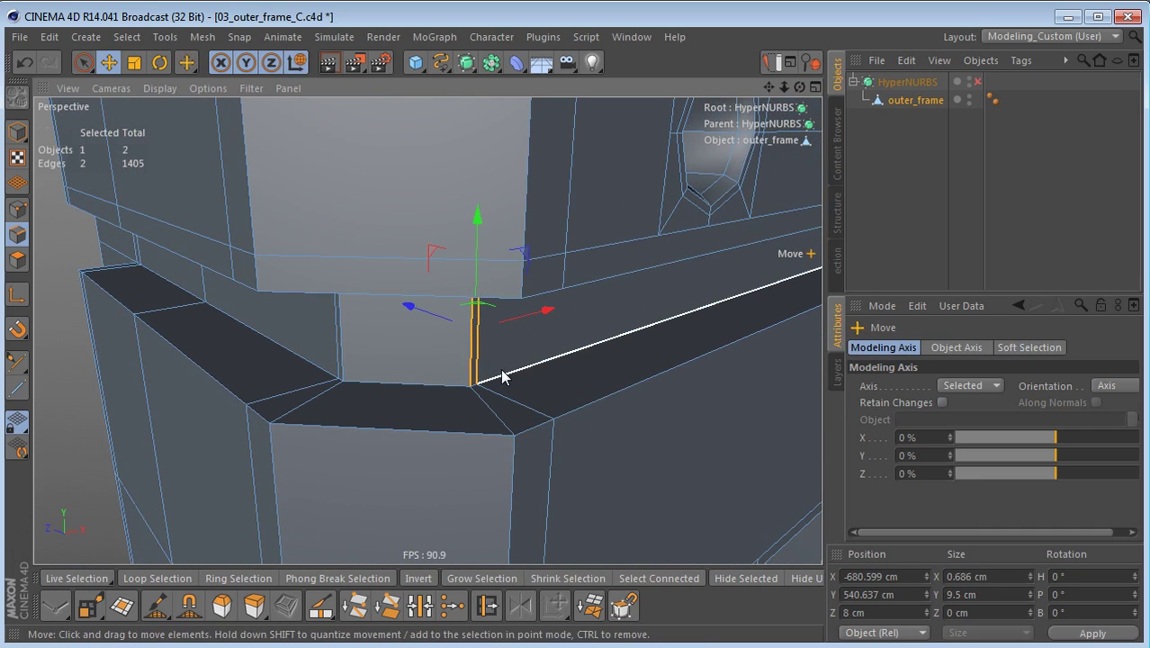
{"action": "key", "text": "l"}
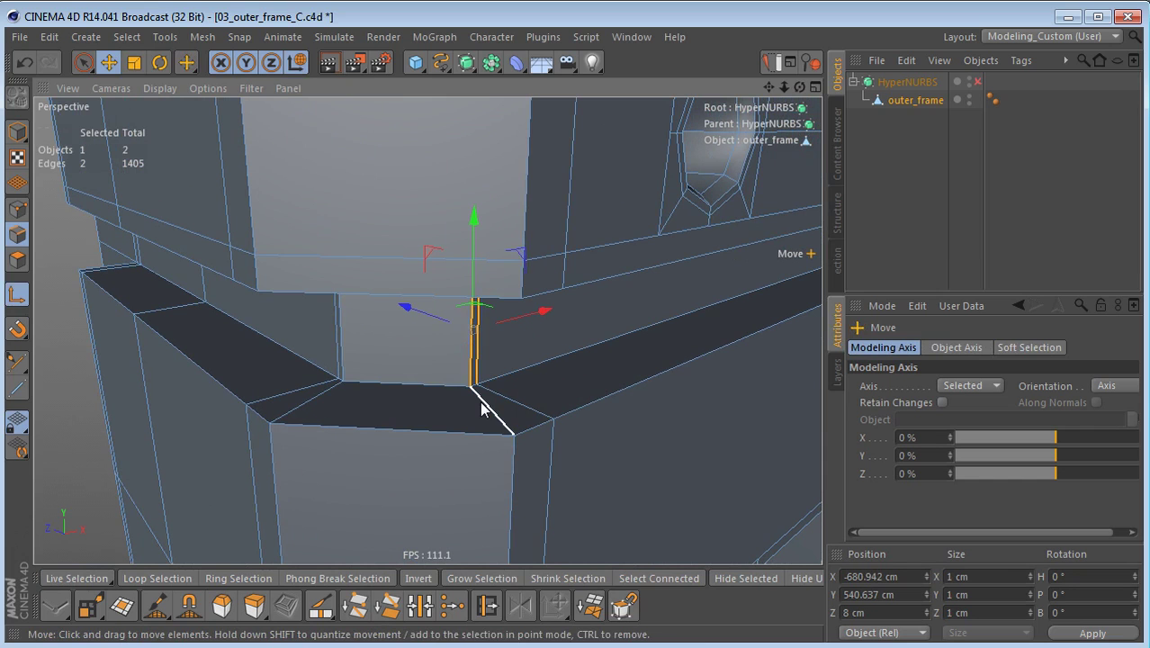
{"action": "left_click", "coordinate": [990, 574]}
{"action": "type", "text": "4"}
{"action": "key", "text": "Return"}
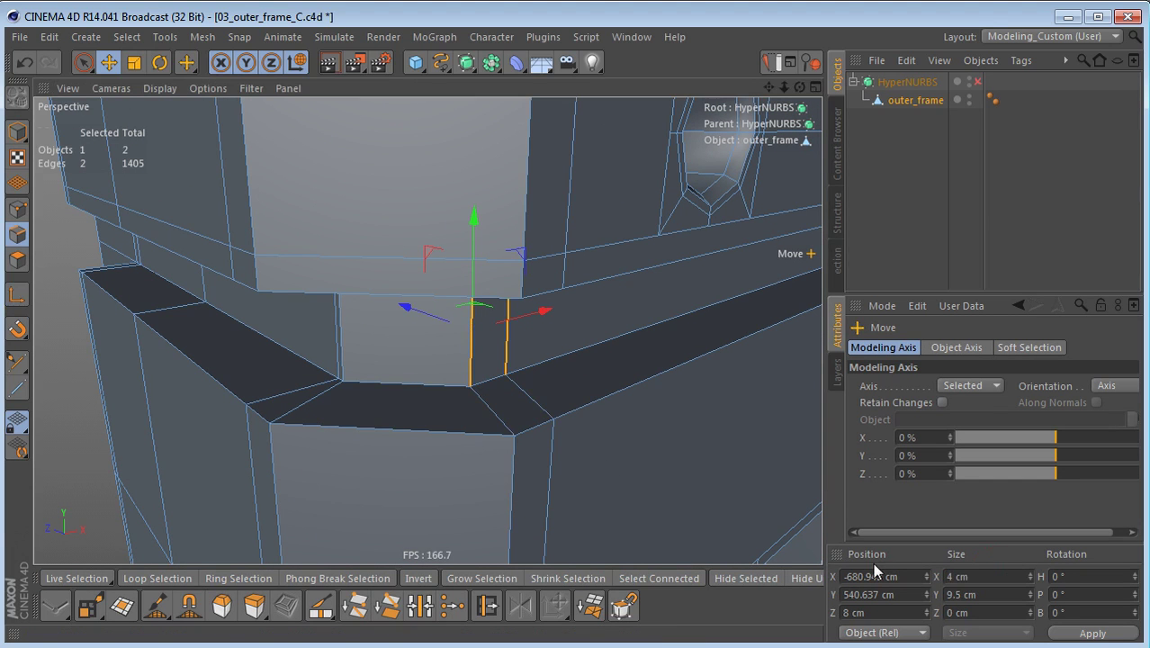
- Widen the close edge pair on the outer side of the groove's outer front corner to a Z size of 4 cm
{"action": "left_click_drag", "start_coordinate": [363, 402], "coordinate": [351, 402], "text": "alt"}
{"action": "key", "text": "space"}
{"action": "left_click", "coordinate": [320, 360]}
{"action": "key", "text": "e"}
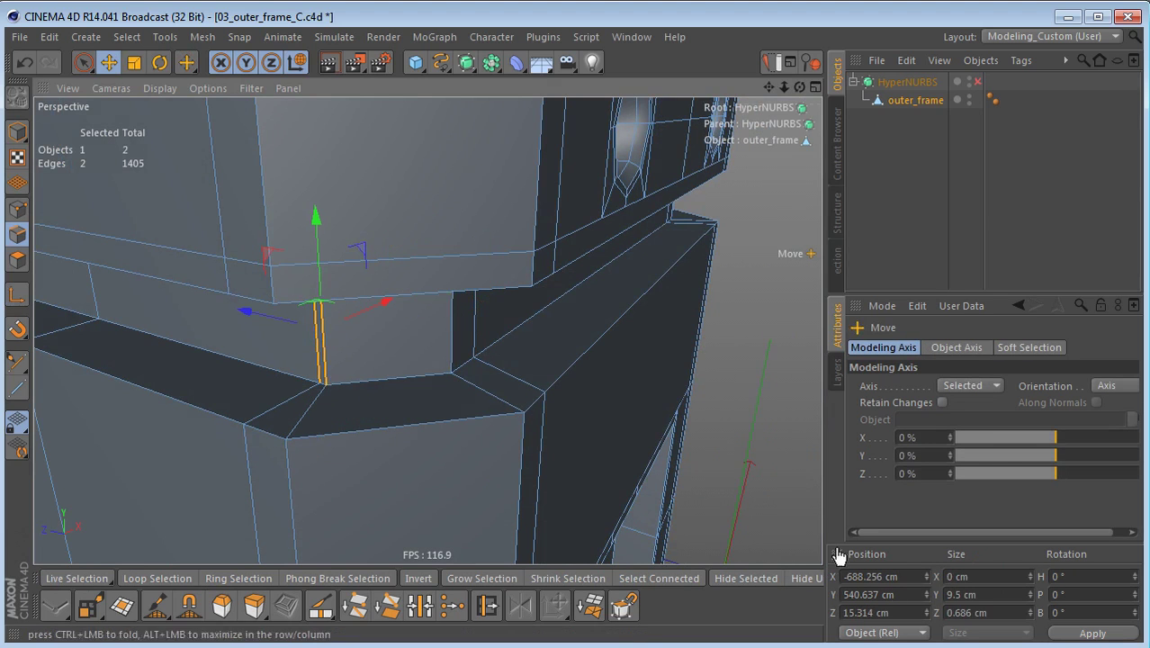
{"action": "left_click", "coordinate": [999, 606]}
{"action": "type", "text": "4"}
{"action": "key", "text": "Return"}
- Render the view of the whole frame to check the new groove and the inset rear strip
{"action": "scroll", "coordinate": [473, 288], "scroll_direction": "down", "scroll_amount": 3}
{"action": "left_click_drag", "start_coordinate": [472, 288], "coordinate": [324, 369], "text": "alt"}
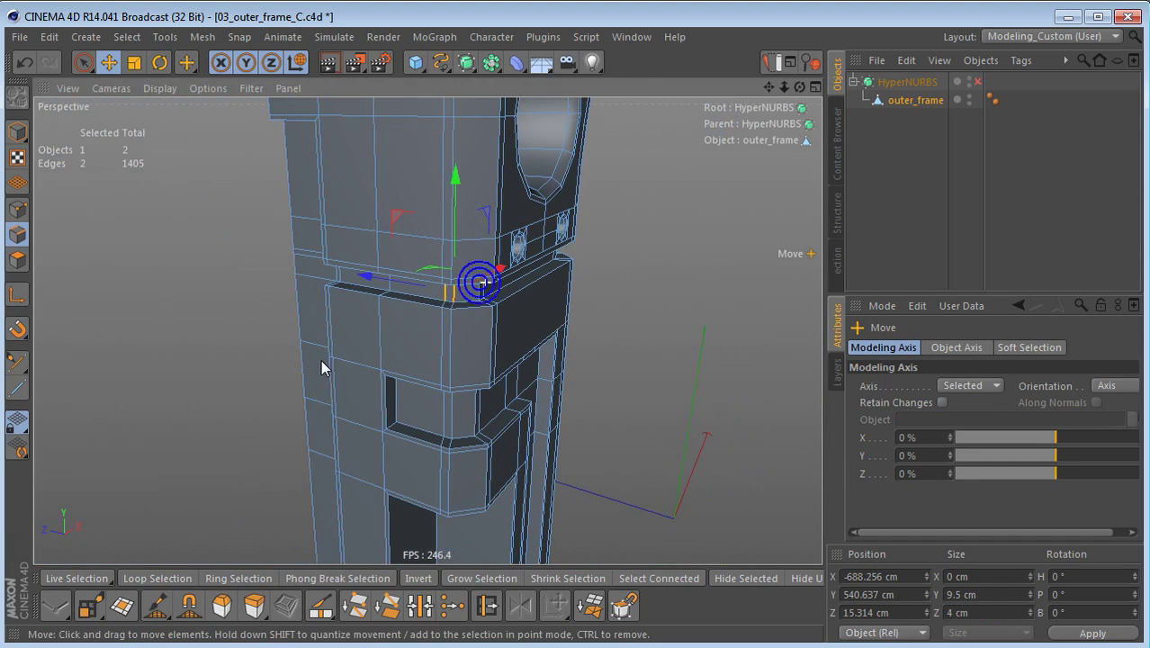
{"action": "scroll", "coordinate": [353, 363], "scroll_direction": "down", "scroll_amount": 5}
{"action": "key", "text": "ctrl+r"}
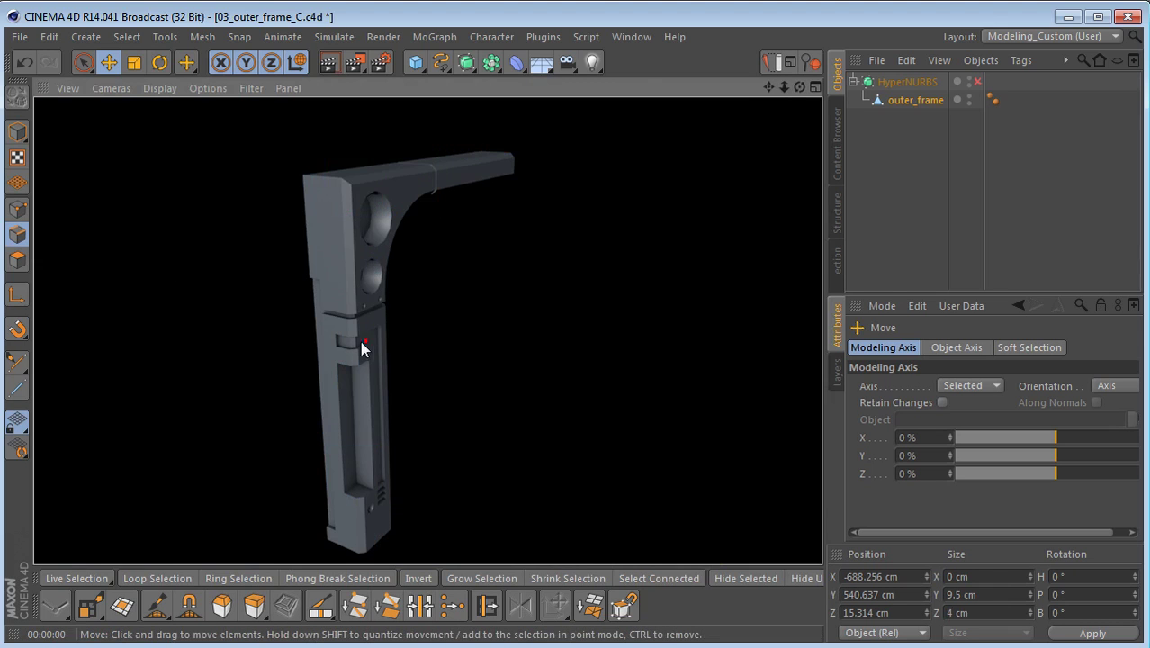
- Select the seven polygons of the panel wrapping over the horizontal arm beside its groove and extrude them with an offset of -8 cm
{"action": "scroll", "coordinate": [367, 348], "scroll_direction": "up", "scroll_amount": 10}
{"action": "scroll", "coordinate": [440, 284], "scroll_direction": "up", "scroll_amount": 4}
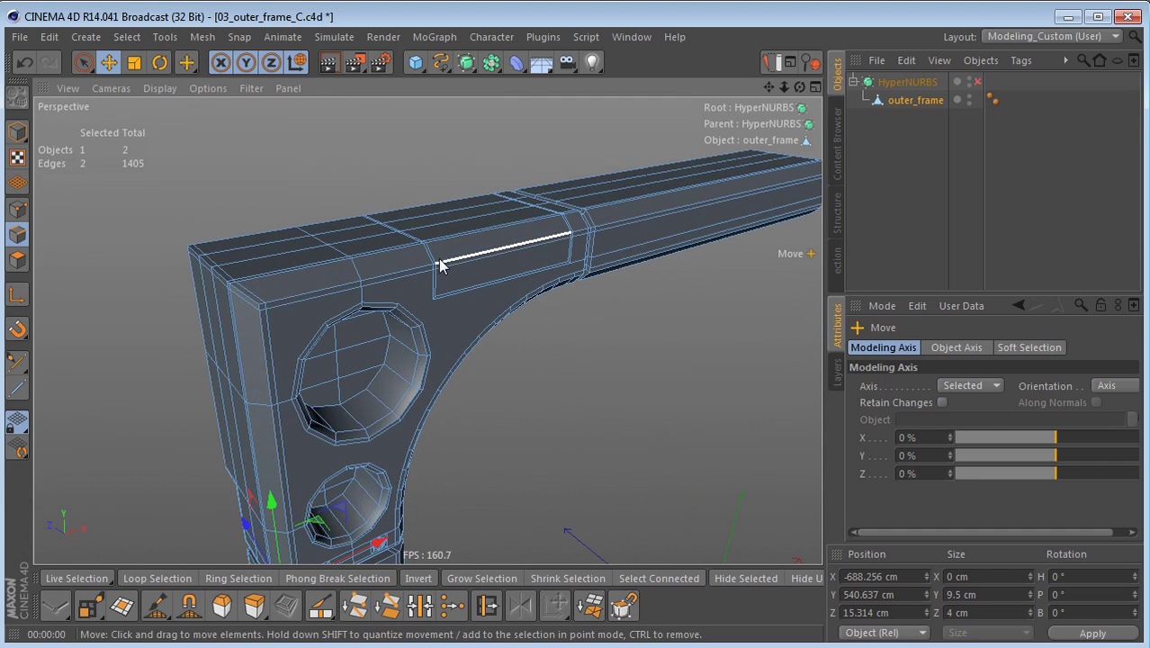
{"action": "key", "text": "Return"}
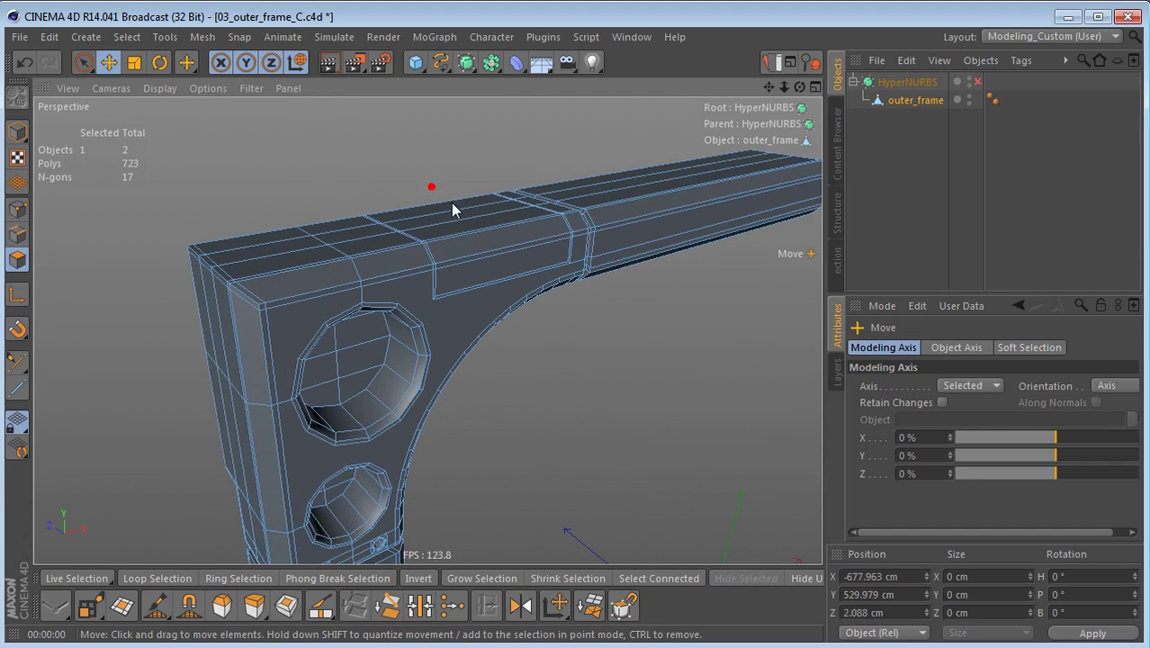
{"action": "key", "text": "space"}
{"action": "mouse_move", "coordinate": [475, 249]}
{"action": "left_mouse_down"}
{"action": "mouse_move", "coordinate": [410, 349]}
{"action": "mouse_move", "coordinate": [507, 340]}
{"action": "left_mouse_up"}
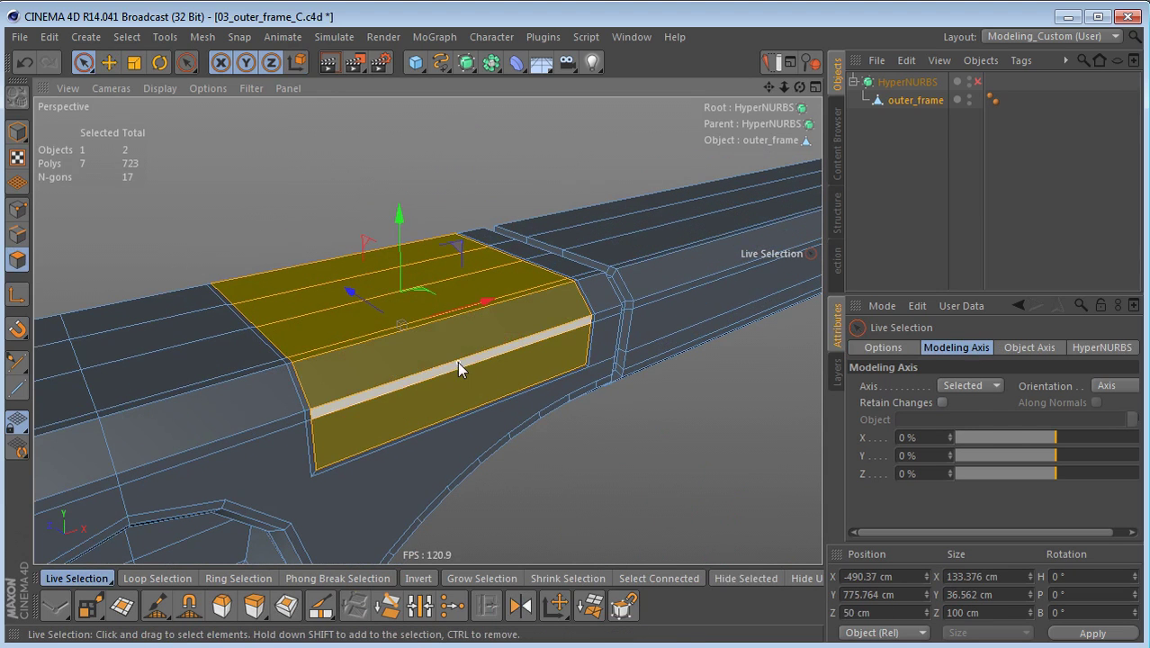
{"action": "key", "text": "d"}
{"action": "left_click", "coordinate": [875, 406]}
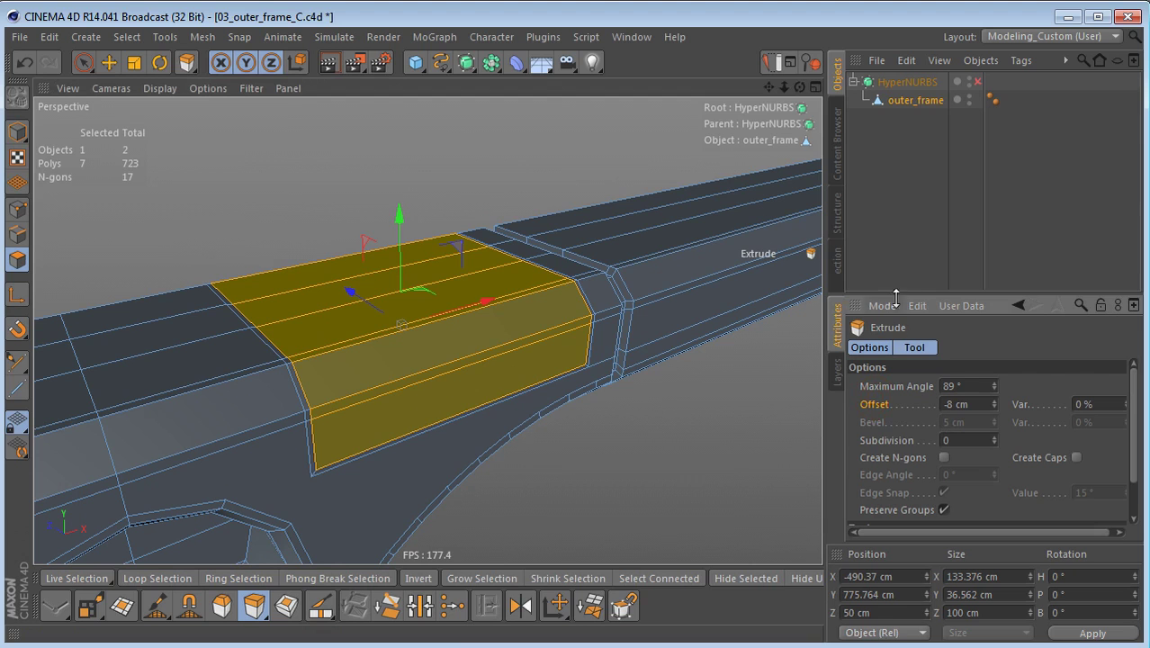
{"action": "left_click_drag", "start_coordinate": [900, 293], "coordinate": [900, 237]}
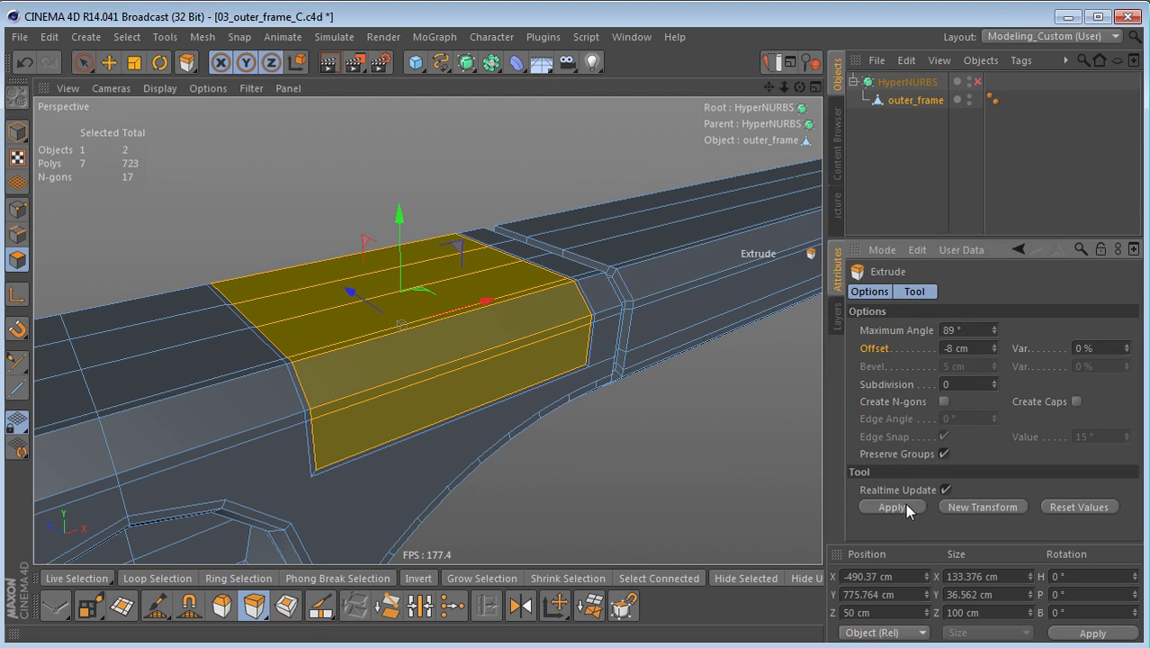
{"action": "left_click", "coordinate": [892, 507]}
{"action": "left_click", "coordinate": [329, 267]}
{"action": "mouse_move", "coordinate": [355, 267]}
{"action": "left_mouse_down", "text": "alt"}
{"action": "mouse_move", "coordinate": [487, 328]}
{"action": "mouse_move", "coordinate": [157, 334]}
{"action": "mouse_move", "coordinate": [169, 380]}
{"action": "left_mouse_up", "text": "alt"}
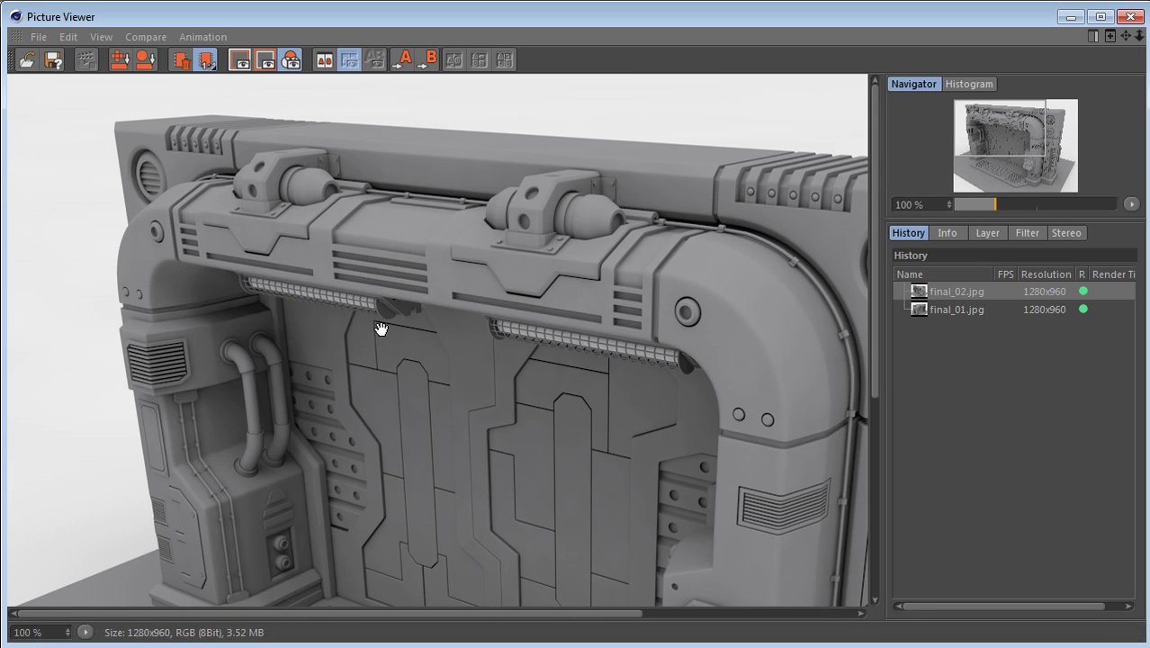
- Following the reference, select the sunken panel's two rear floor polygons plus their adjoining end-wall polygons, and delete them
{"action": "left_click_drag", "start_coordinate": [548, 334], "coordinate": [275, 321]}
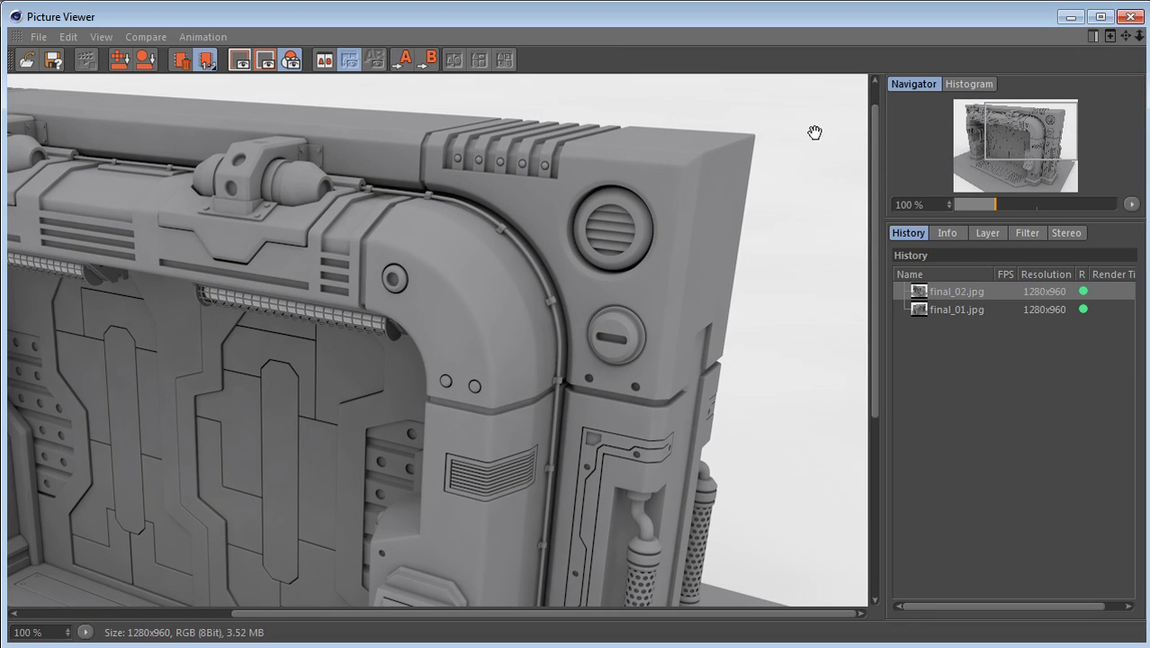
{"action": "left_click", "coordinate": [1130, 16]}
{"action": "key", "text": "shift+space"}
{"action": "left_click", "coordinate": [490, 372]}
{"action": "left_click", "coordinate": [454, 265]}
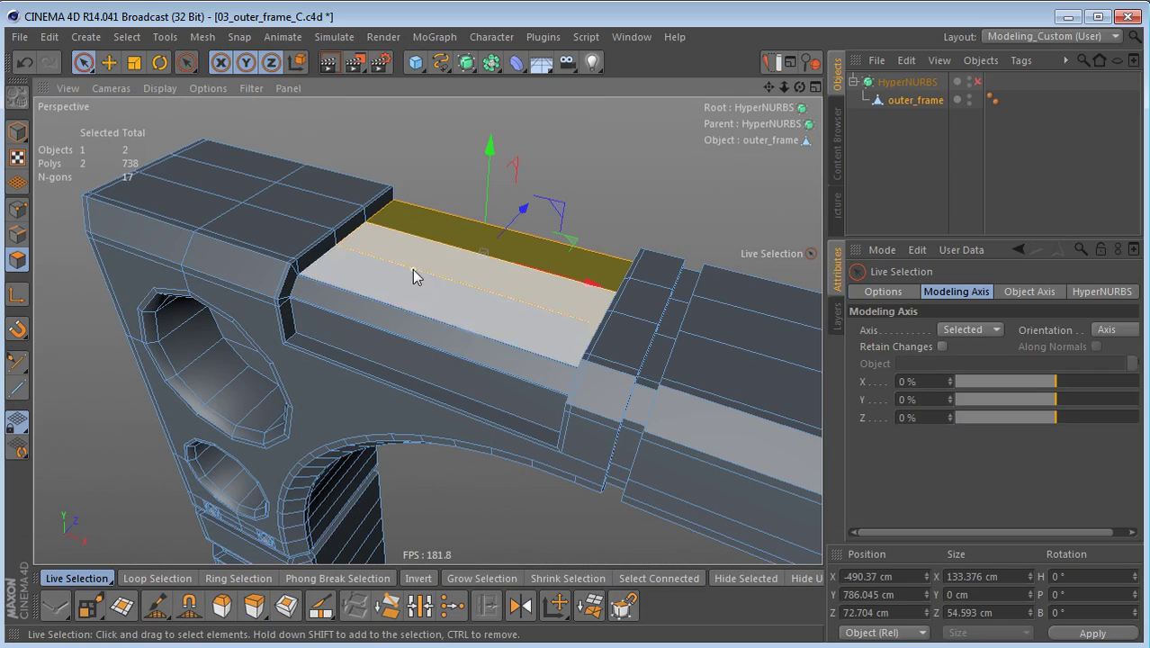
{"action": "scroll", "coordinate": [373, 249], "scroll_direction": "up", "scroll_amount": 4}
{"action": "left_click", "coordinate": [378, 219], "text": "shift"}
{"action": "left_click_drag", "start_coordinate": [377, 219], "coordinate": [697, 194], "text": "alt"}
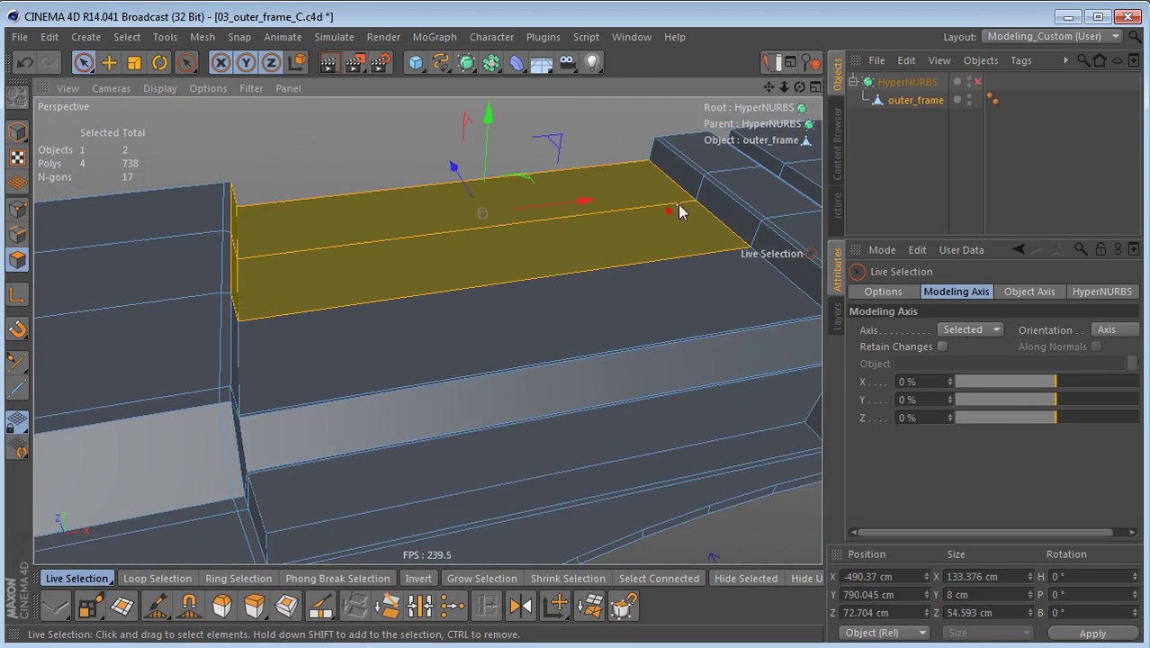
{"action": "left_click", "coordinate": [700, 201], "text": "shift"}
{"action": "key", "text": "Delete"}
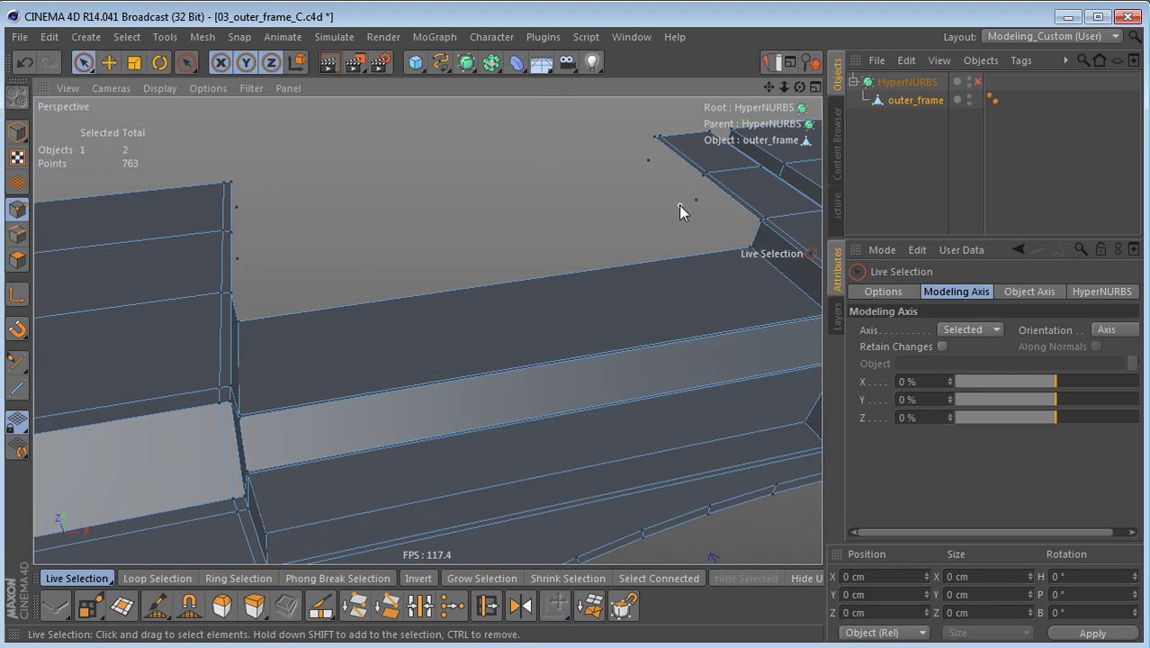
{"action": "left_click_drag", "start_coordinate": [514, 306], "coordinate": [529, 305], "text": "alt"}
{"action": "key", "text": "Return"}
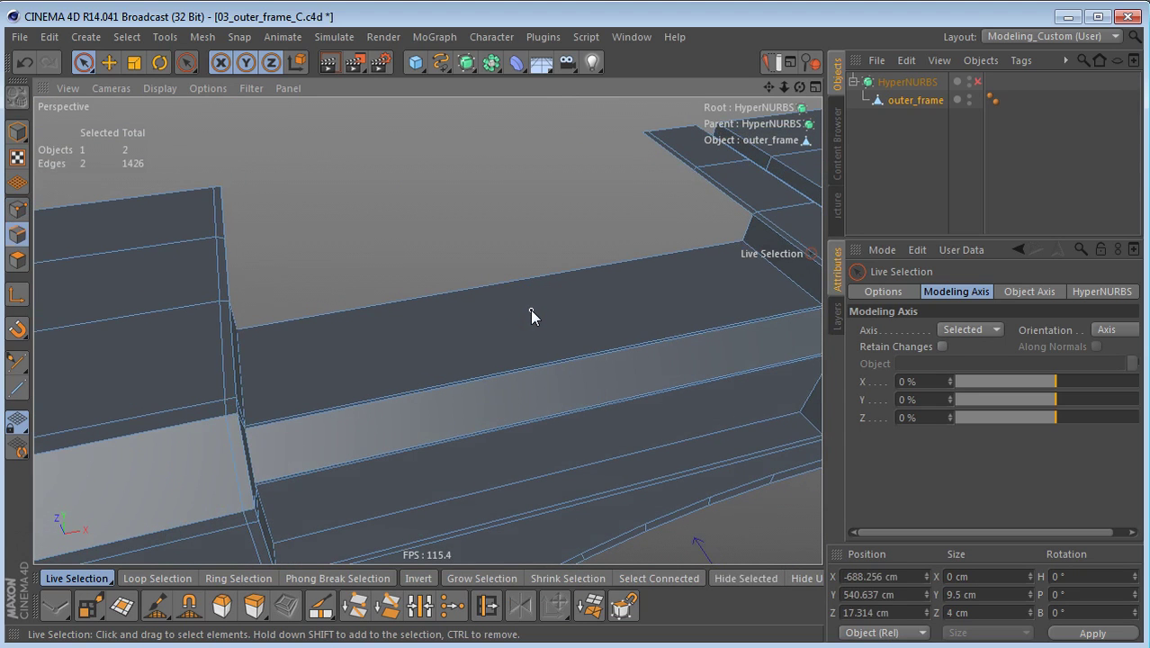
- Bridge the open gap behind the sunken panel, joining the two opposite edge pairs at the level of the arm's top surface
{"action": "key", "text": "b"}
{"action": "left_click_drag", "start_coordinate": [231, 207], "coordinate": [667, 153]}
{"action": "left_click_drag", "start_coordinate": [231, 269], "coordinate": [701, 205]}
- Widen the close edge pair on top of the sunken panel's chamfer to a Z size of 4 cm, with the axis on the chamfer-side edge
{"action": "left_click_drag", "start_coordinate": [572, 283], "coordinate": [350, 316], "text": "alt"}
{"action": "right_click_drag", "start_coordinate": [379, 283], "coordinate": [467, 281], "text": "alt"}
{"action": "left_click_drag", "start_coordinate": [459, 294], "coordinate": [404, 291], "text": "alt"}
{"action": "right_click_drag", "start_coordinate": [416, 318], "coordinate": [441, 322], "text": "alt"}
{"action": "key", "text": "l"}
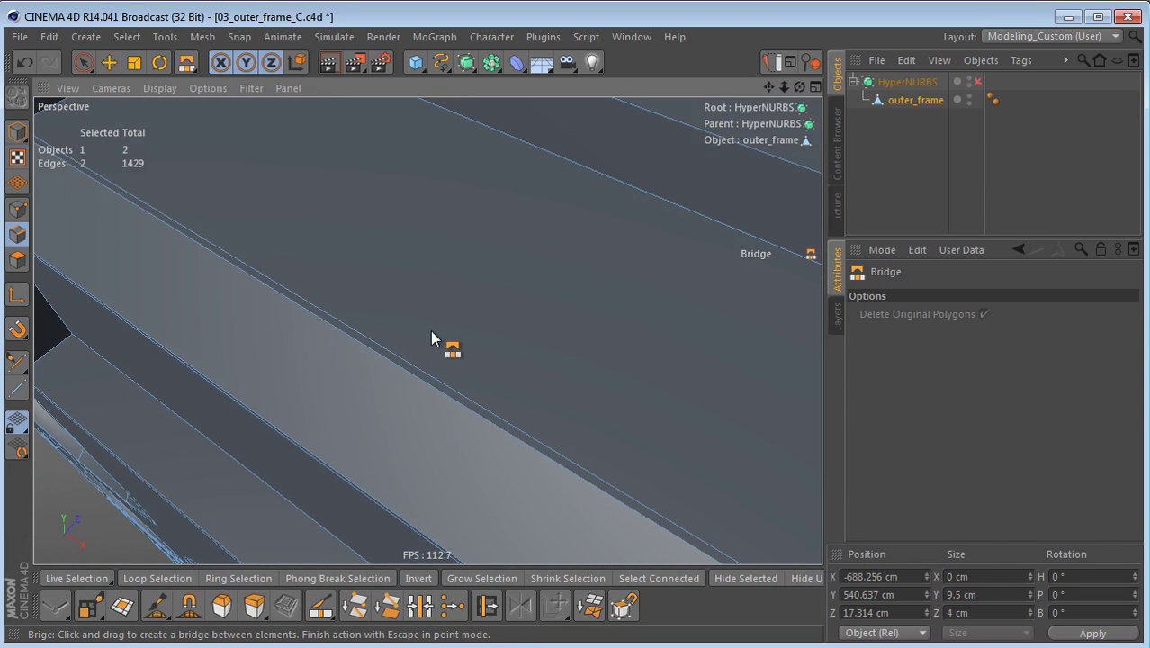
{"action": "key", "text": "l"}
{"action": "left_click", "coordinate": [450, 393]}
{"action": "key", "text": "e"}
{"action": "key", "text": "l"}
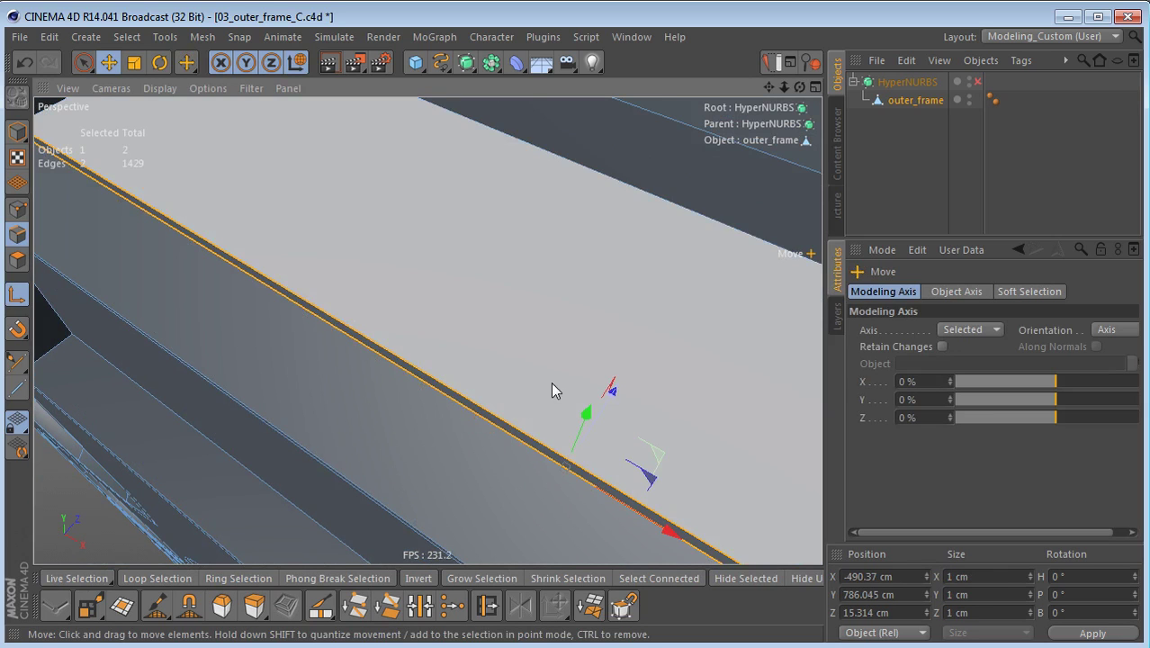
{"action": "right_click_drag", "start_coordinate": [551, 382], "coordinate": [456, 427], "text": "alt"}
{"action": "left_click_drag", "start_coordinate": [456, 427], "coordinate": [539, 458], "text": "alt"}
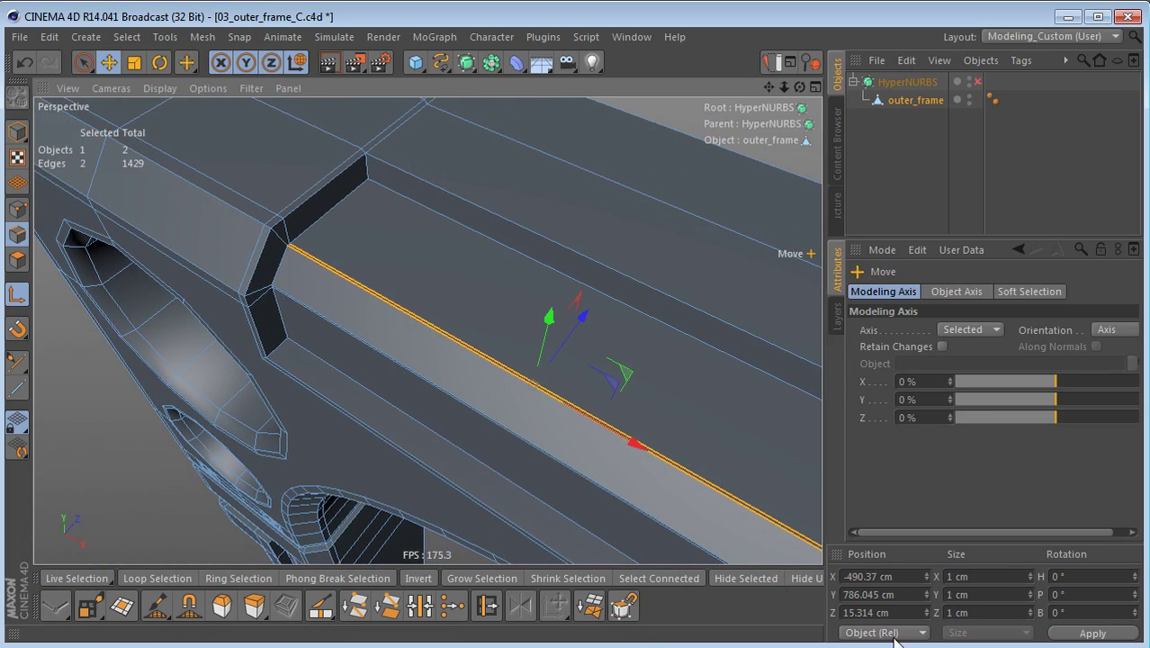
{"action": "left_click", "coordinate": [995, 612]}
{"action": "type", "text": "4"}
{"action": "key", "text": "Return"}
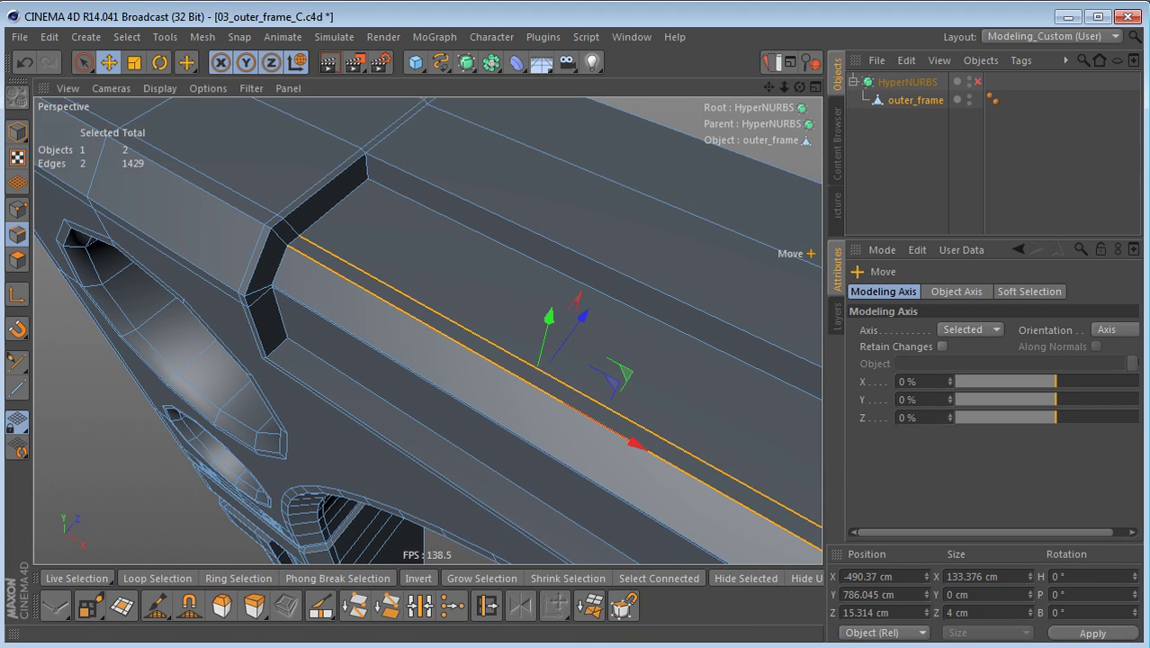
- Widen the close edge pair below the sunken panel's chamfer to a Y size of 4 cm, with the axis on the chamfer-side edge
{"action": "left_click_drag", "start_coordinate": [540, 405], "coordinate": [531, 279], "text": "alt"}
{"action": "right_click_drag", "start_coordinate": [450, 225], "coordinate": [497, 203], "text": "alt"}
{"action": "left_click_drag", "start_coordinate": [510, 238], "coordinate": [558, 242], "text": "alt"}
{"action": "key", "text": "space"}
{"action": "left_click", "coordinate": [477, 299]}
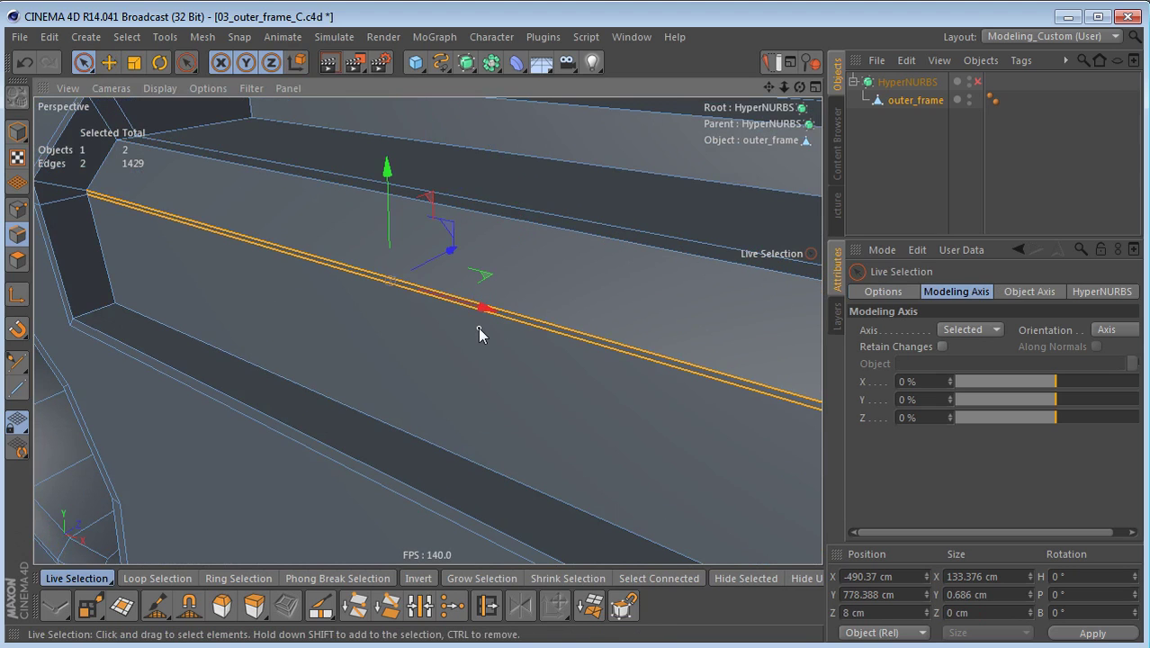
{"action": "key", "text": "space"}
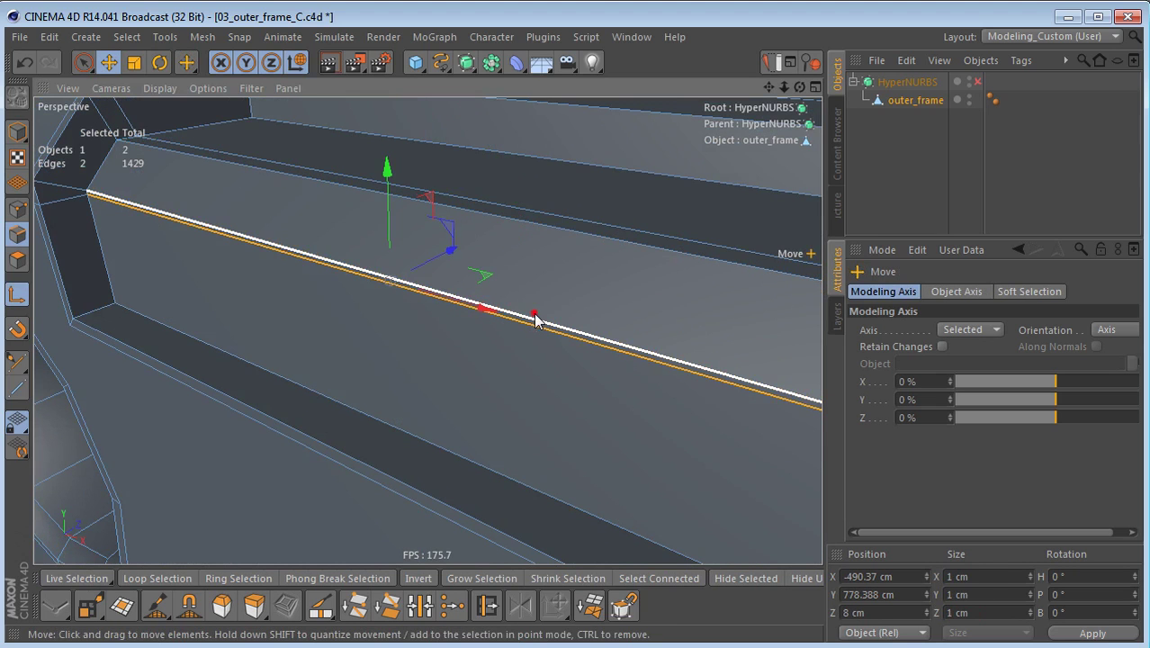
{"action": "key", "text": "l"}
{"action": "left_click_drag", "start_coordinate": [995, 594], "coordinate": [917, 594]}
{"action": "type", "text": "4"}
{"action": "key", "text": "Return"}
{"action": "right_click_drag", "start_coordinate": [360, 327], "coordinate": [330, 317], "text": "alt"}
{"action": "scroll", "coordinate": [333, 320], "scroll_direction": "down", "scroll_amount": 3}
{"action": "left_click_drag", "start_coordinate": [335, 324], "coordinate": [615, 350], "text": "alt"}
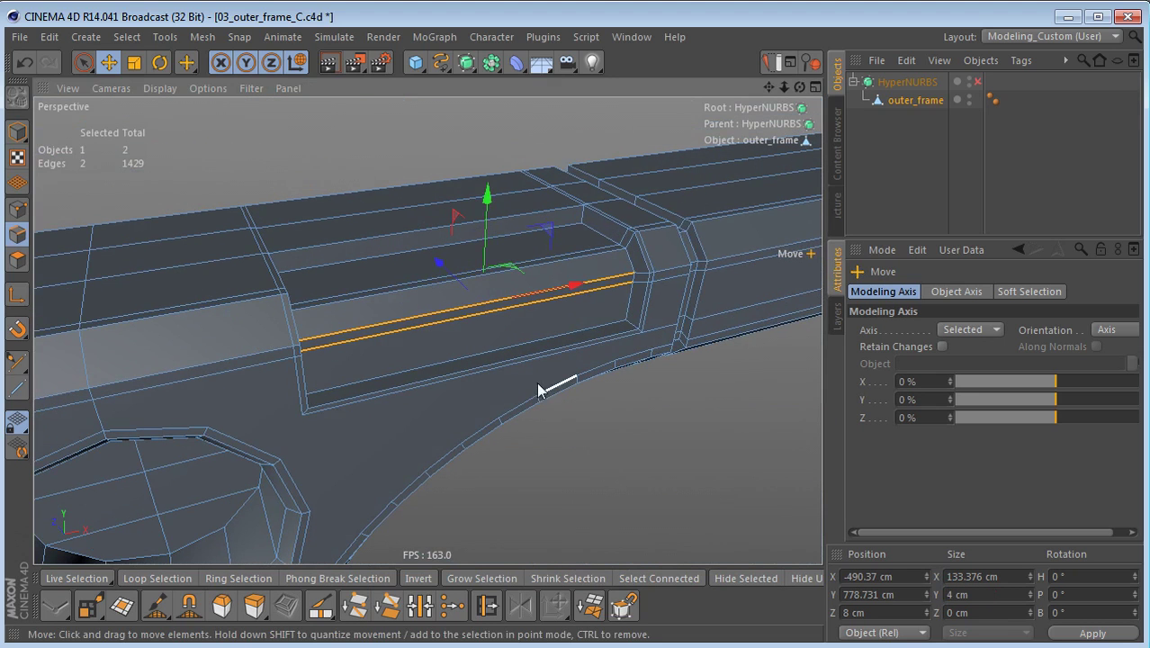
- Select the ten lengthwise edges of the panel and cut them with five subdivisions at 112.5 % scale, matching the reference circle centres
{"action": "key", "text": "9"}
{"action": "mouse_move", "coordinate": [403, 192]}
{"action": "left_mouse_down", "text": "alt"}
{"action": "mouse_move", "coordinate": [454, 308]}
{"action": "mouse_move", "coordinate": [333, 187]}
{"action": "mouse_move", "coordinate": [447, 288]}
{"action": "mouse_move", "coordinate": [482, 354]}
{"action": "left_mouse_up", "text": "alt"}
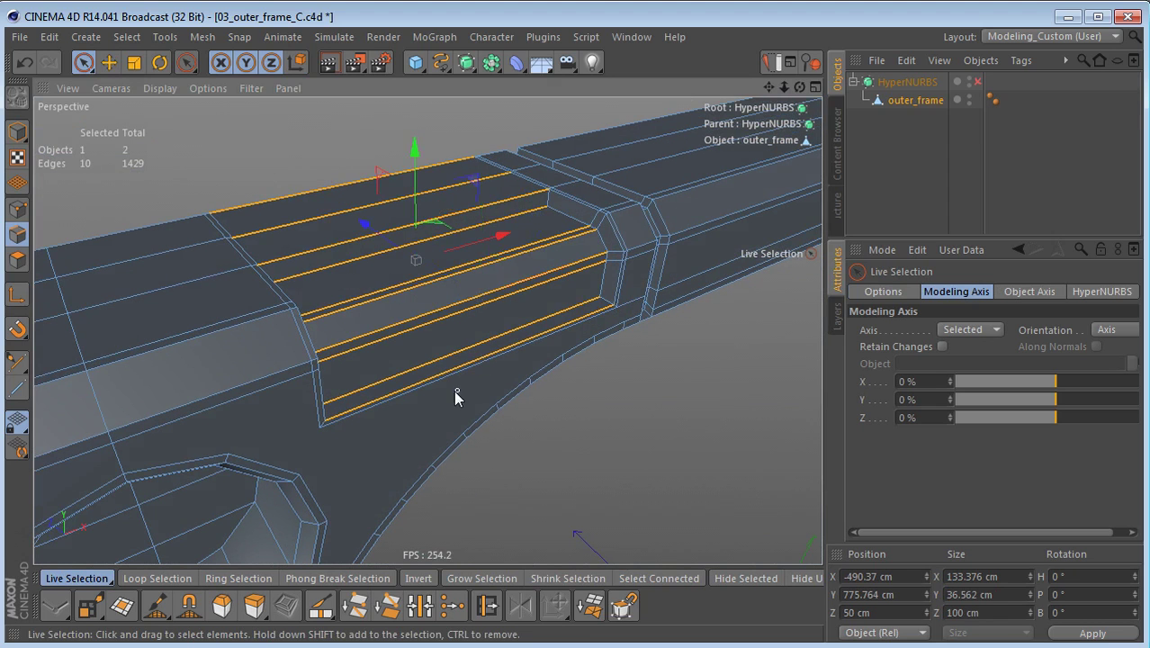
{"action": "scroll", "coordinate": [455, 391], "scroll_direction": "up", "scroll_amount": 3}
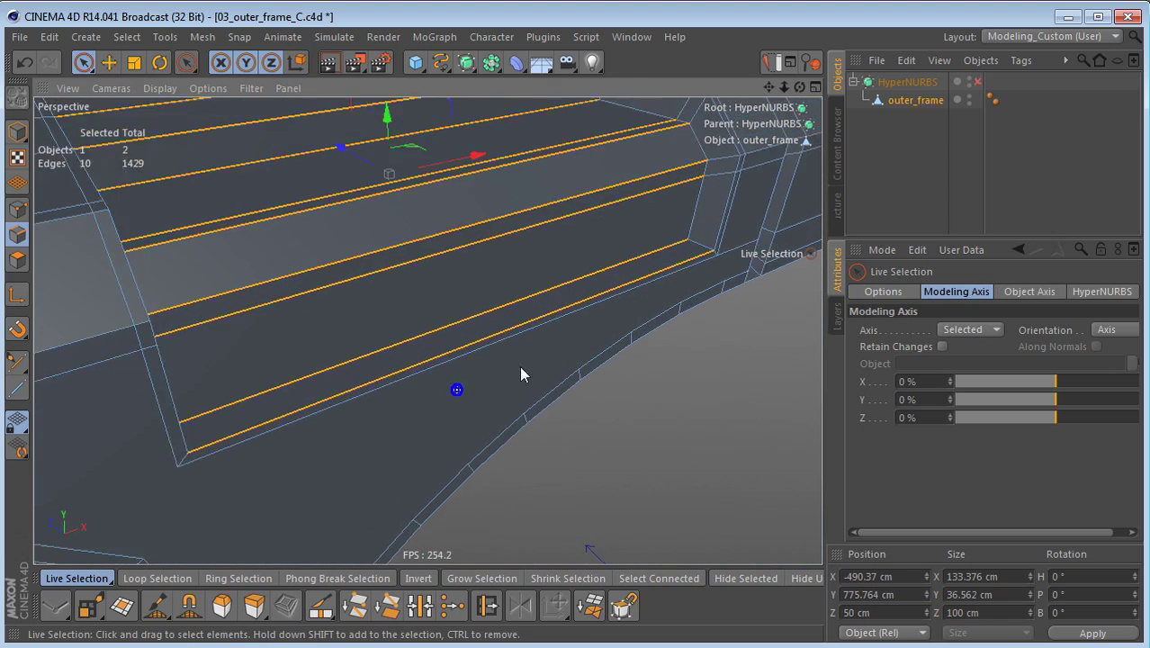
{"action": "middle_click", "coordinate": [531, 442]}
{"action": "middle_click", "coordinate": [557, 450]}
{"action": "key", "text": "s"}
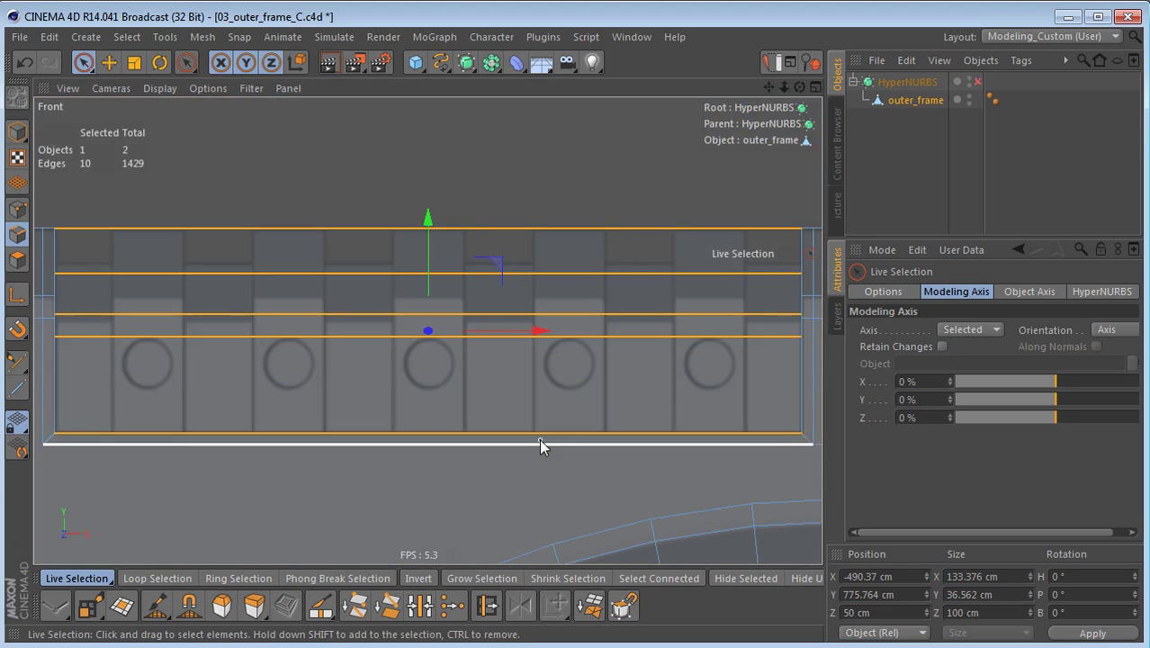
{"action": "middle_click_drag", "start_coordinate": [462, 368], "coordinate": [464, 346]}
{"action": "key", "text": "m"}
{"action": "key", "text": "f"}
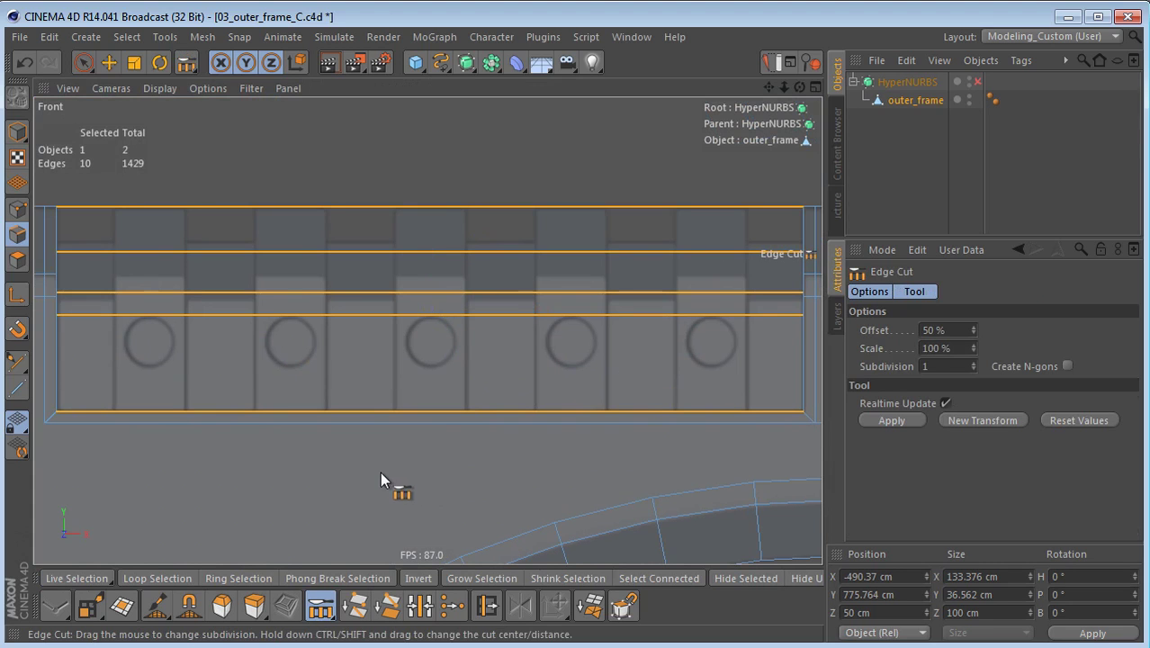
{"action": "left_click_drag", "start_coordinate": [376, 463], "coordinate": [593, 464]}
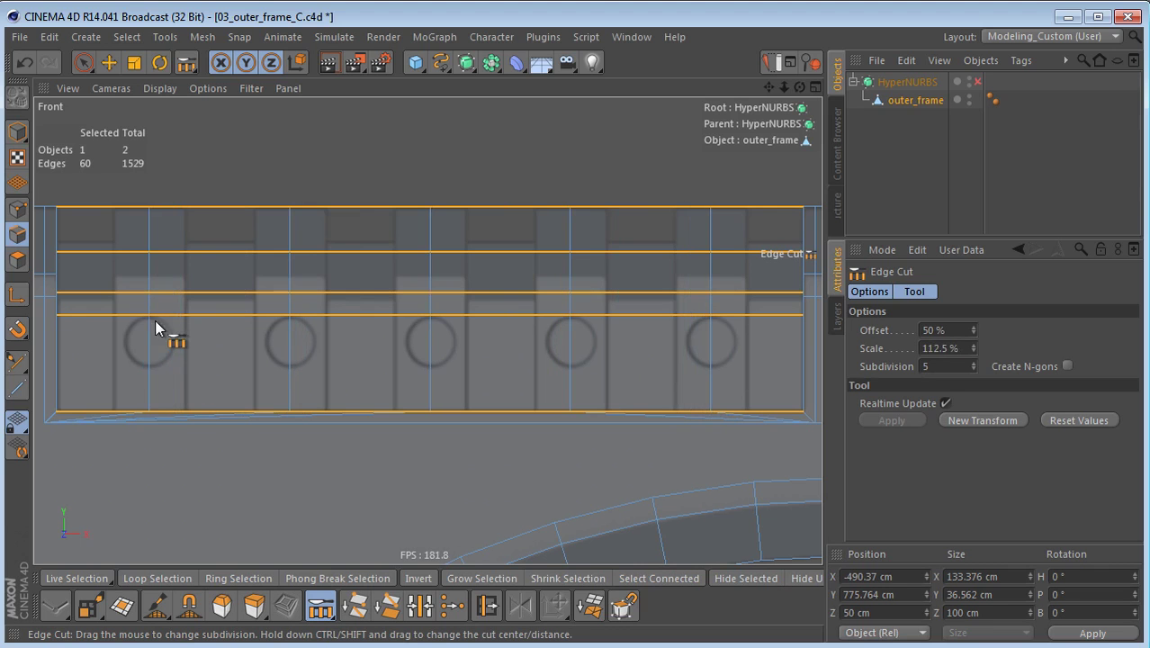
- Remove the five stray diagonal edges that the cut left below the panel's lower recess edge
{"action": "scroll", "coordinate": [162, 399], "scroll_direction": "up", "scroll_amount": 3}
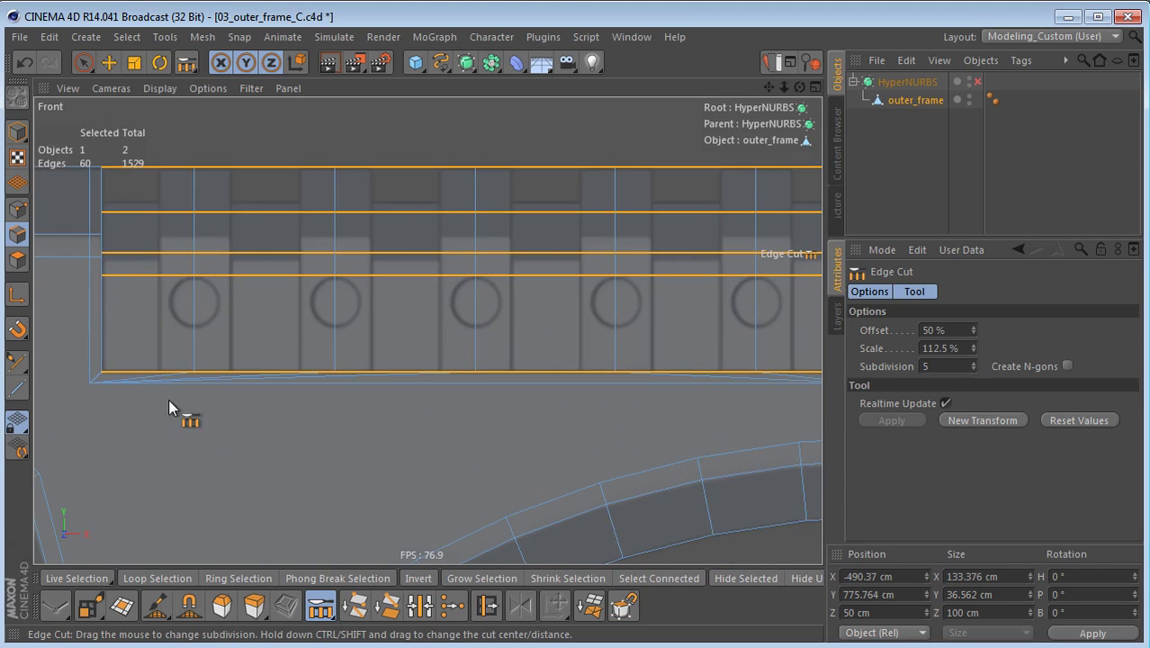
{"action": "key", "text": "space"}
{"action": "scroll", "coordinate": [198, 431], "scroll_direction": "up", "scroll_amount": 2}
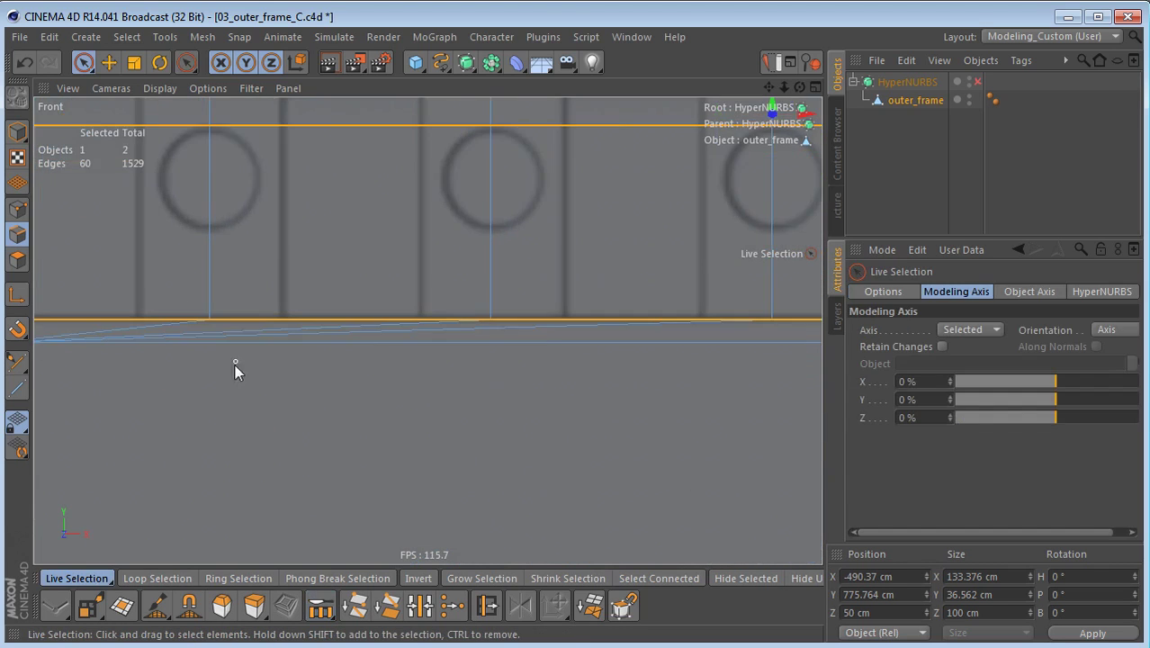
{"action": "left_click", "coordinate": [254, 335]}
{"action": "left_click", "coordinate": [165, 329], "text": "shift"}
{"action": "middle_click_drag", "start_coordinate": [427, 331], "coordinate": [227, 331], "text": "alt"}
{"action": "left_click", "coordinate": [296, 322], "text": "shift"}
{"action": "key", "text": "Delete"}
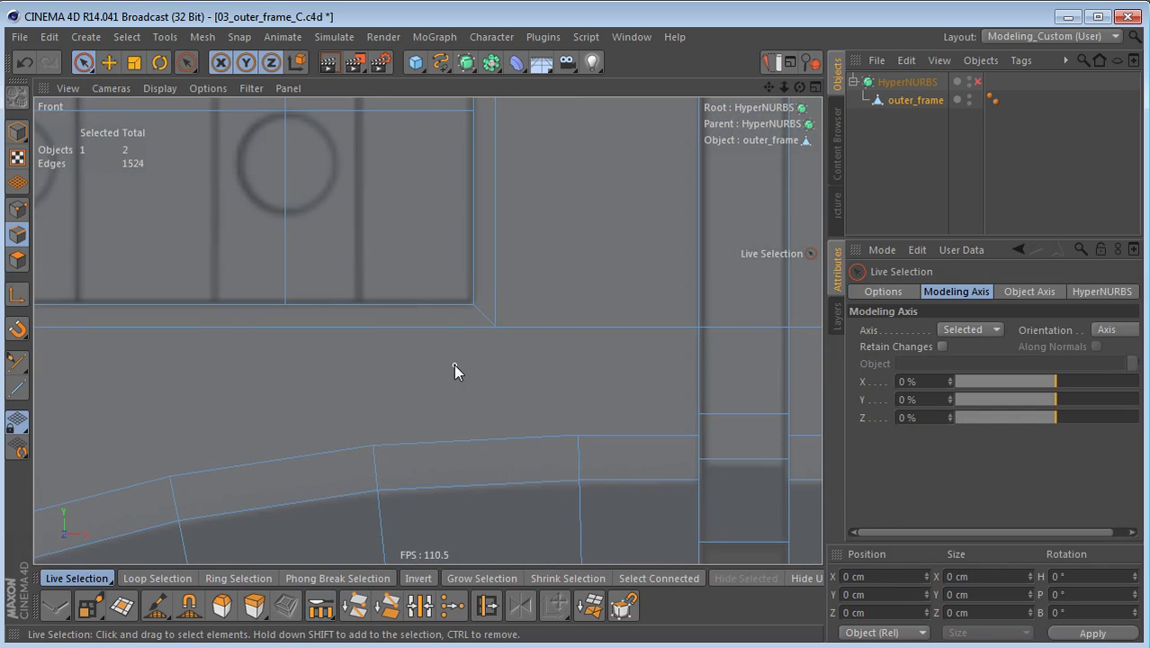
{"action": "key", "text": "F5"}
{"action": "middle_click", "coordinate": [336, 235]}
{"action": "mouse_move", "coordinate": [359, 249]}
{"action": "left_mouse_down", "text": "alt"}
{"action": "mouse_move", "coordinate": [399, 275]}
{"action": "mouse_move", "coordinate": [445, 383]}
{"action": "mouse_move", "coordinate": [436, 361]}
{"action": "mouse_move", "coordinate": [352, 342]}
{"action": "left_mouse_up", "text": "alt"}
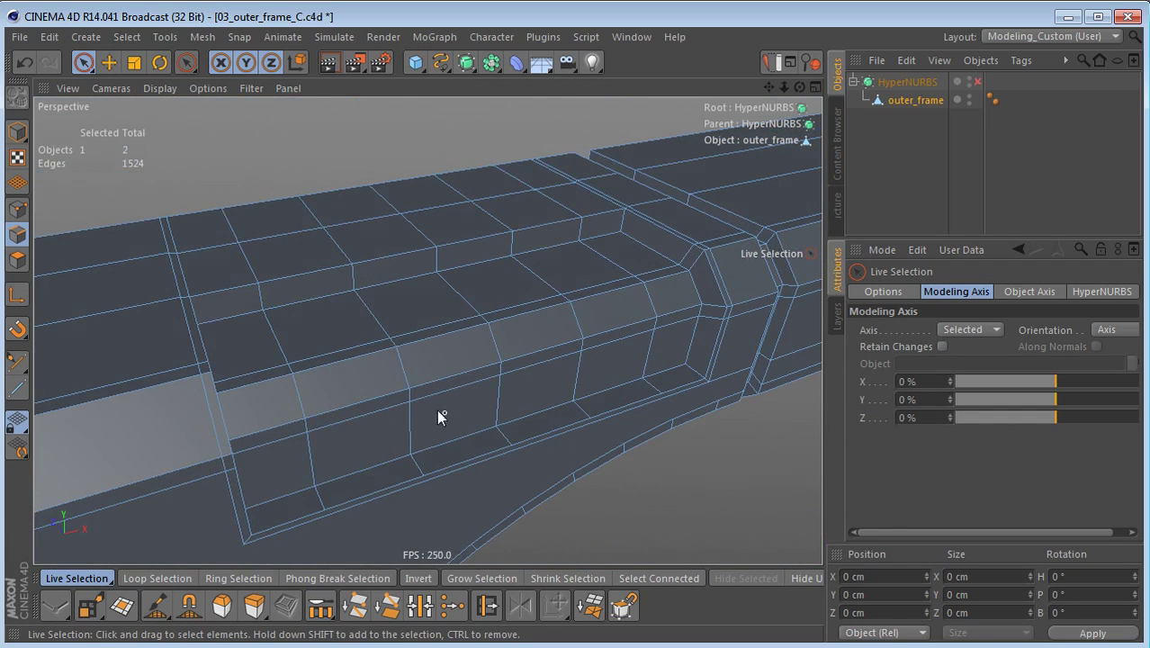
- Select the five crosswise cuts on the panel and bevel them with a 6.5 cm inner offset, 0 subdivisions and N-gons enabled
{"action": "middle_click", "coordinate": [640, 454]}
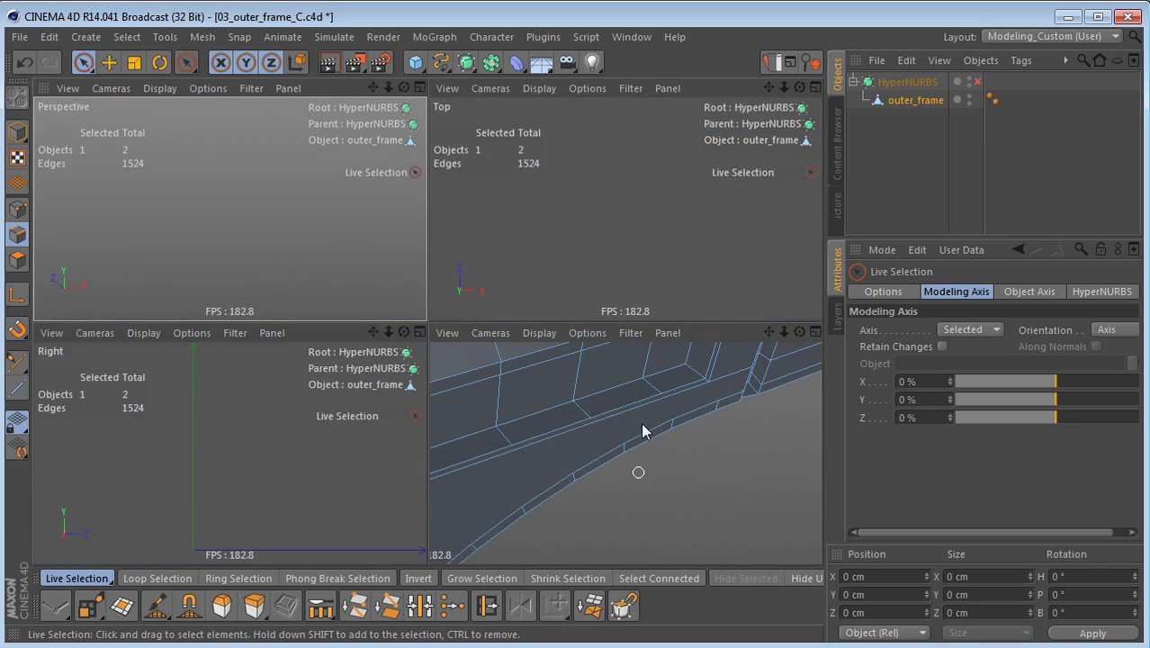
{"action": "middle_click", "coordinate": [629, 434]}
{"action": "scroll", "coordinate": [346, 452], "scroll_direction": "down", "scroll_amount": 5}
{"action": "scroll", "coordinate": [493, 423], "scroll_direction": "down", "scroll_amount": 2}
{"action": "key", "text": "0"}
{"action": "left_click_drag", "start_coordinate": [185, 197], "coordinate": [218, 354]}
{"action": "left_click_drag", "start_coordinate": [261, 219], "coordinate": [306, 354], "text": "shift"}
{"action": "left_click_drag", "start_coordinate": [344, 203], "coordinate": [376, 351], "text": "shift"}
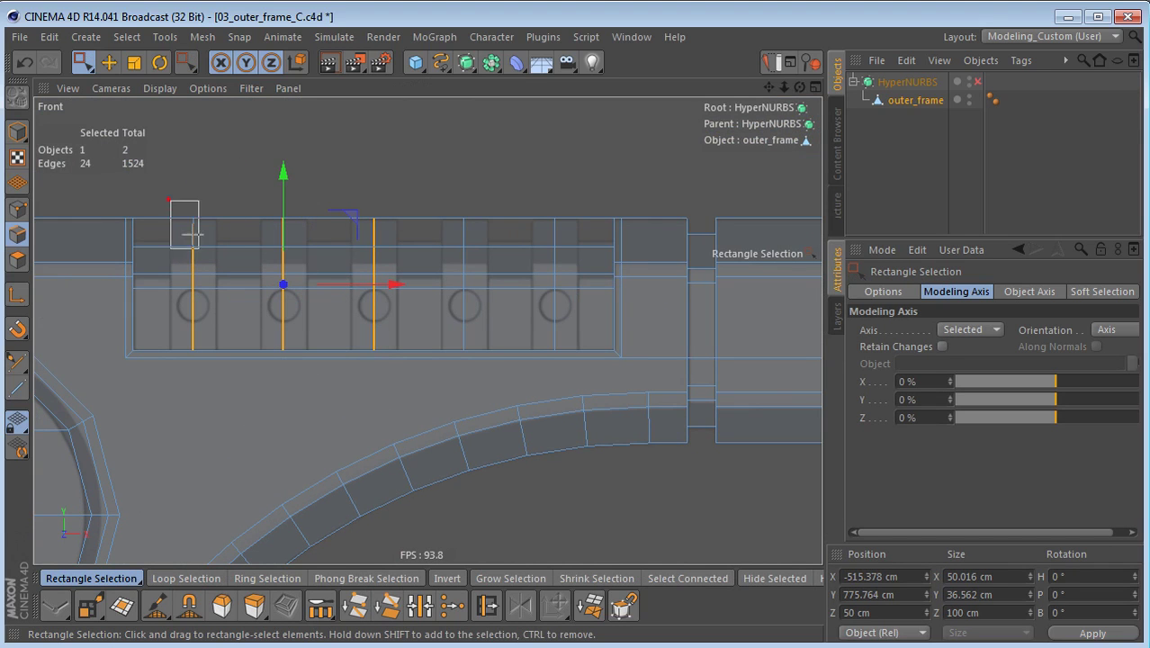
{"action": "left_click_drag", "start_coordinate": [428, 200], "coordinate": [493, 372], "text": "shift"}
{"action": "left_click_drag", "start_coordinate": [543, 203], "coordinate": [581, 357], "text": "shift"}
{"action": "key", "text": "m"}
{"action": "key", "text": "s"}
{"action": "left_click_drag", "start_coordinate": [492, 382], "coordinate": [471, 398]}
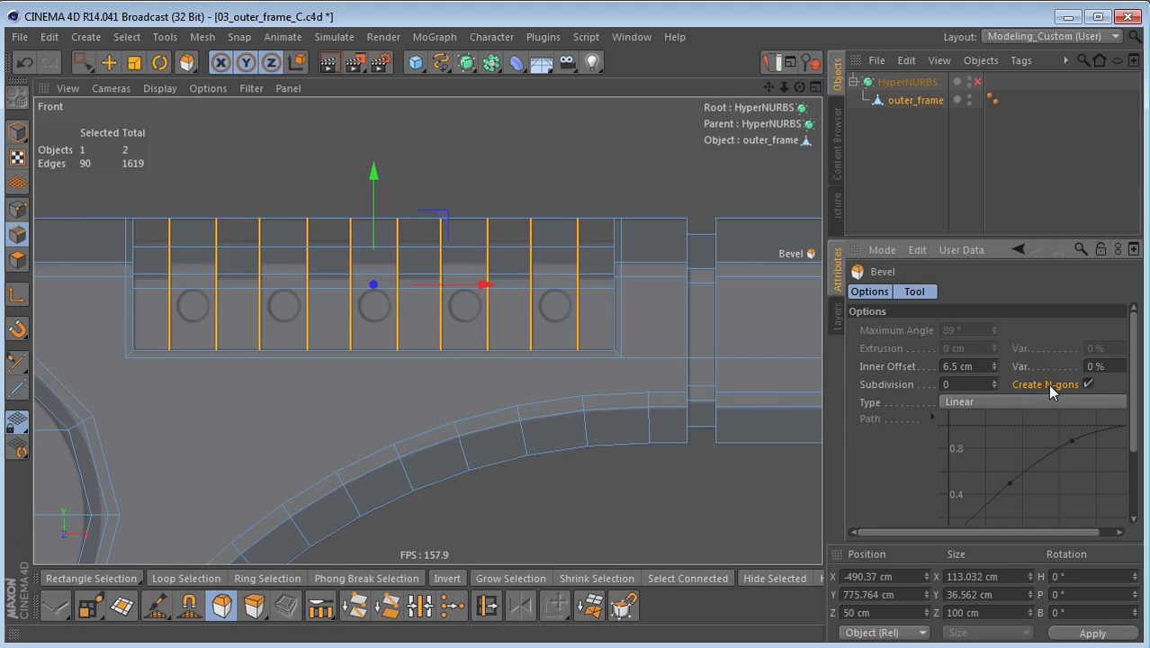
{"action": "middle_click", "coordinate": [289, 362]}
{"action": "middle_click", "coordinate": [280, 237]}
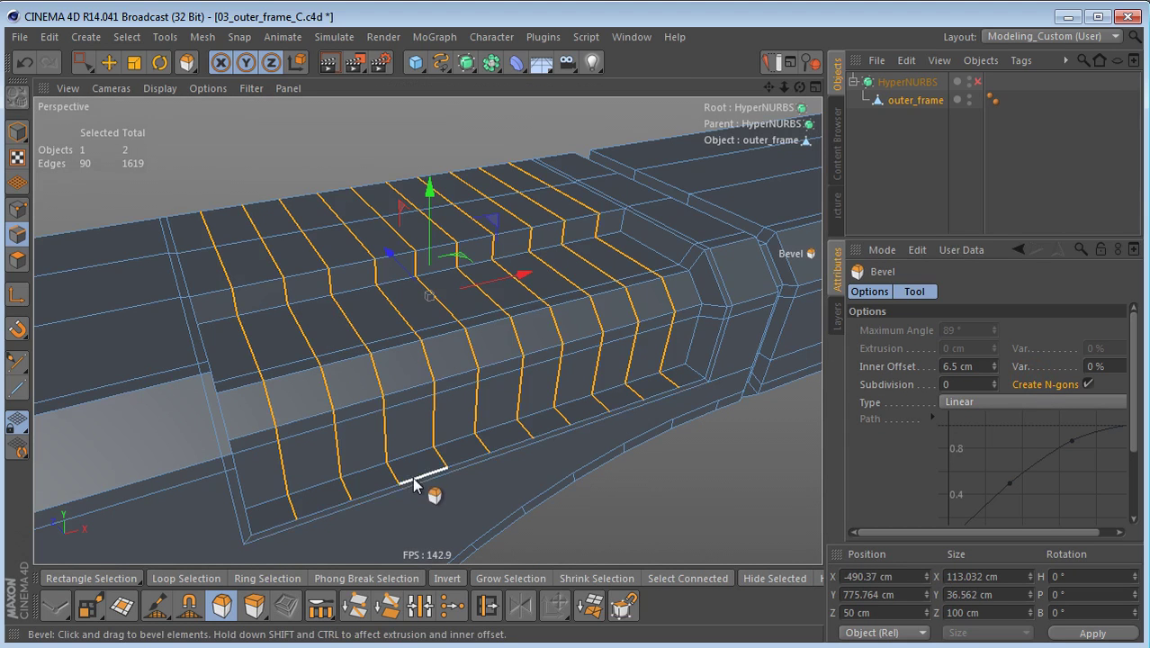
- After checking the ribs on the reference render, ring-select the short wall edges around the recess and cut one loop midway through them
{"action": "mouse_move", "coordinate": [425, 429]}
{"action": "left_mouse_down", "text": "alt"}
{"action": "mouse_move", "coordinate": [412, 422]}
{"action": "mouse_move", "coordinate": [439, 410]}
{"action": "mouse_move", "coordinate": [424, 422]}
{"action": "mouse_move", "coordinate": [437, 428]}
{"action": "left_mouse_up", "text": "alt"}
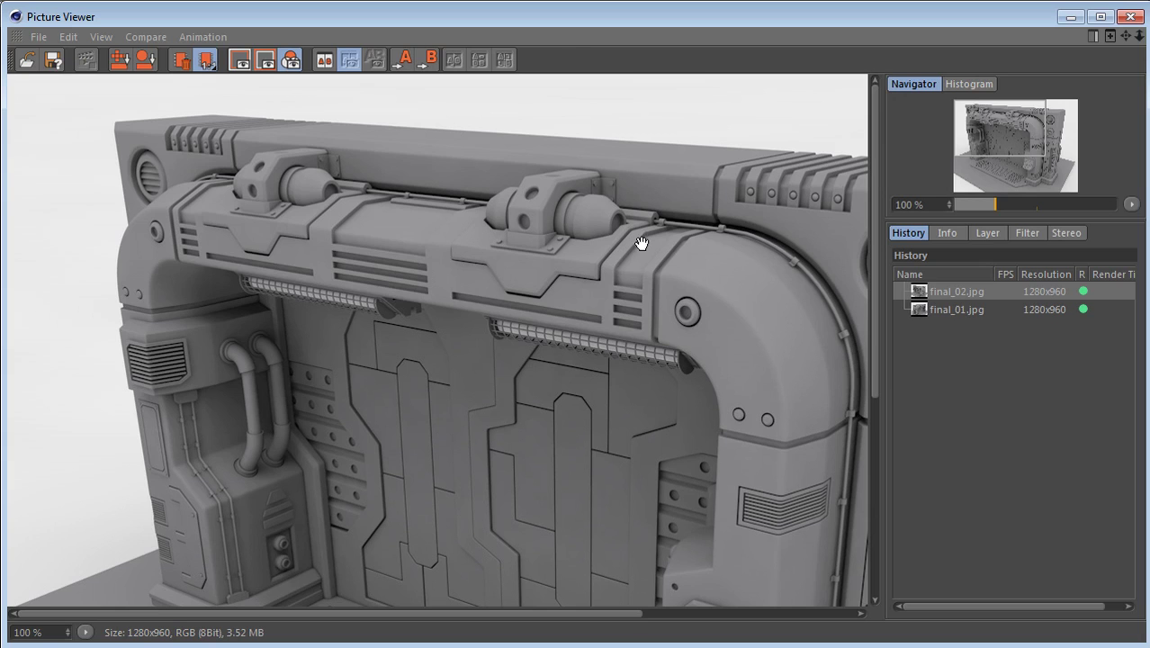
{"action": "left_click_drag", "start_coordinate": [641, 243], "coordinate": [403, 272]}
{"action": "scroll", "coordinate": [539, 193], "scroll_direction": "up", "scroll_amount": 3}
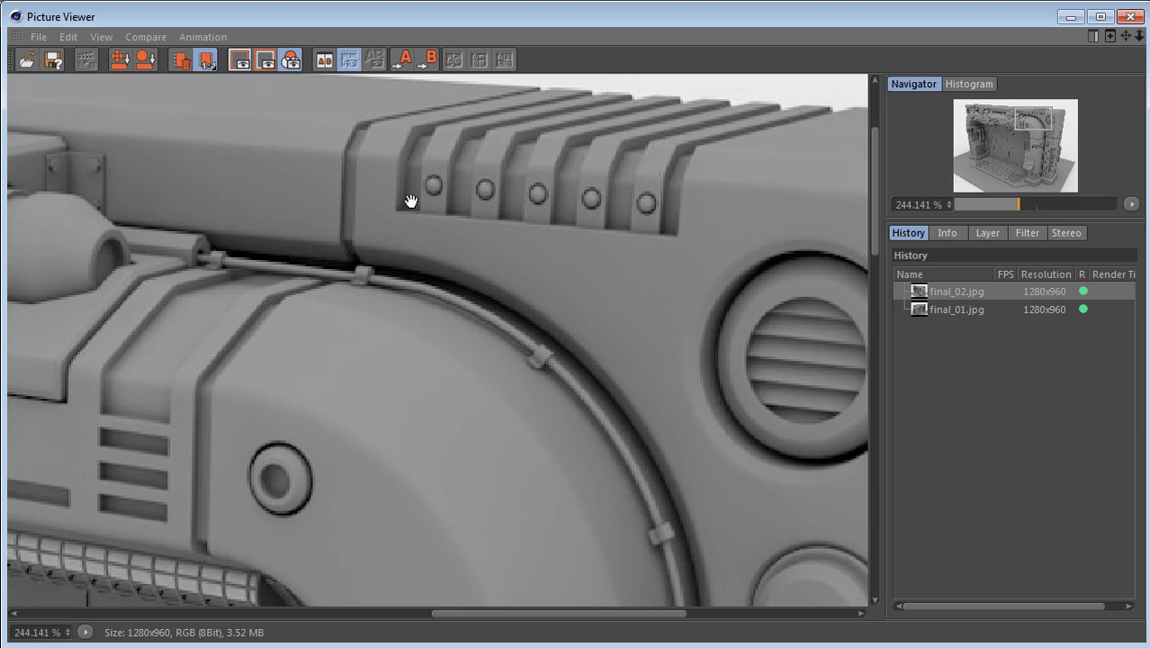
{"action": "left_click", "coordinate": [1130, 18]}
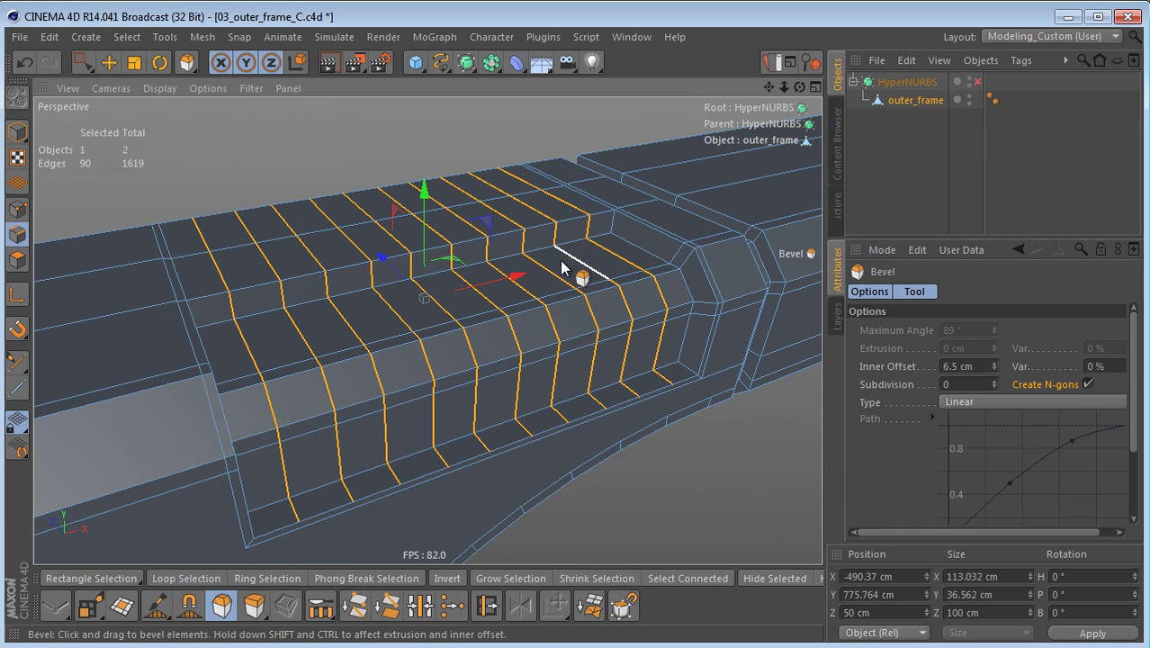
{"action": "key", "text": "u"}
{"action": "key", "text": "b"}
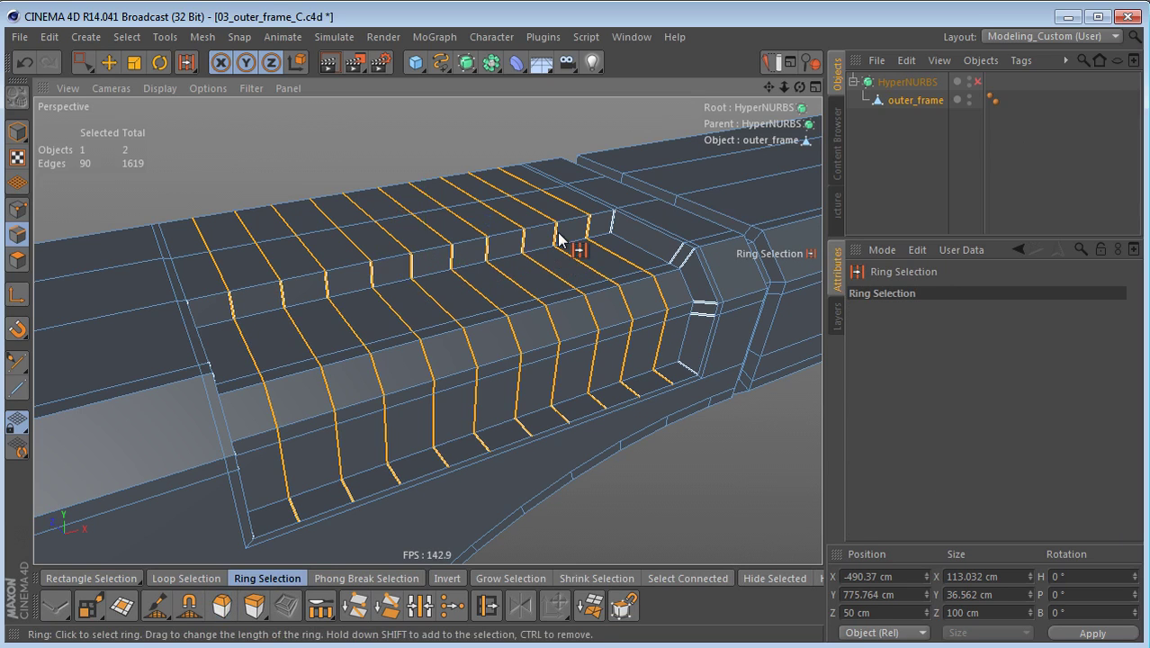
{"action": "left_click", "coordinate": [557, 232]}
{"action": "key", "text": "m"}
{"action": "key", "text": "m"}
{"action": "key", "text": "u"}
{"action": "key", "text": "l"}
{"action": "left_click", "coordinate": [703, 288]}
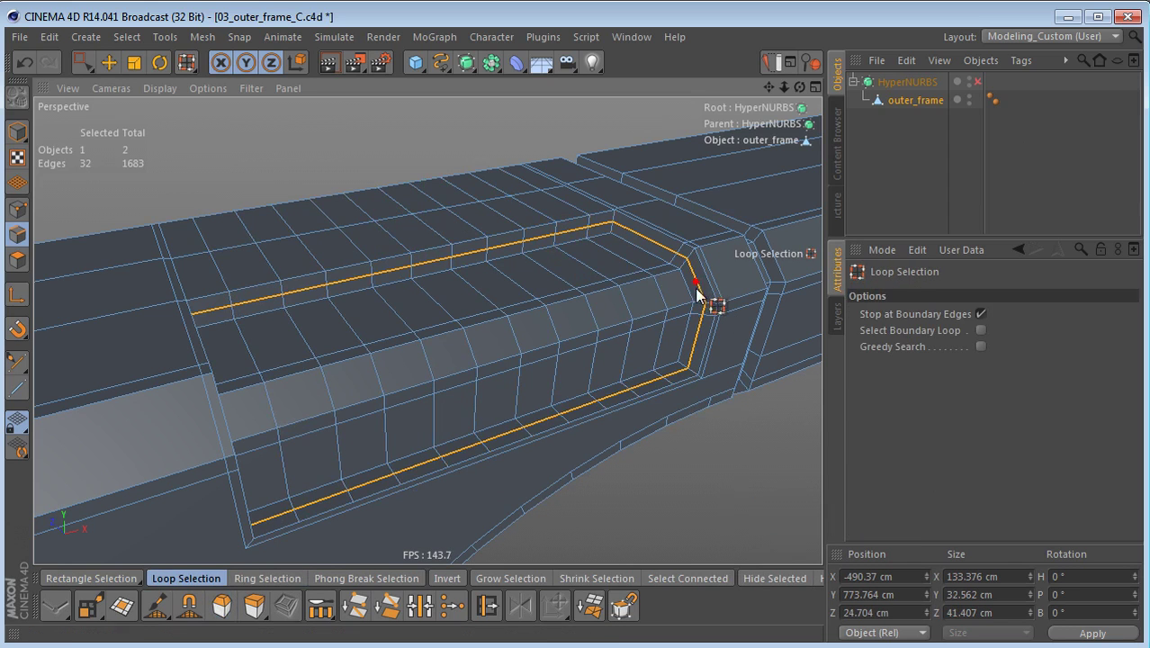
{"action": "mouse_move", "coordinate": [648, 356]}
{"action": "left_mouse_down", "text": "alt"}
{"action": "mouse_move", "coordinate": [669, 356]}
{"action": "mouse_move", "coordinate": [648, 350]}
{"action": "left_mouse_up", "text": "alt"}
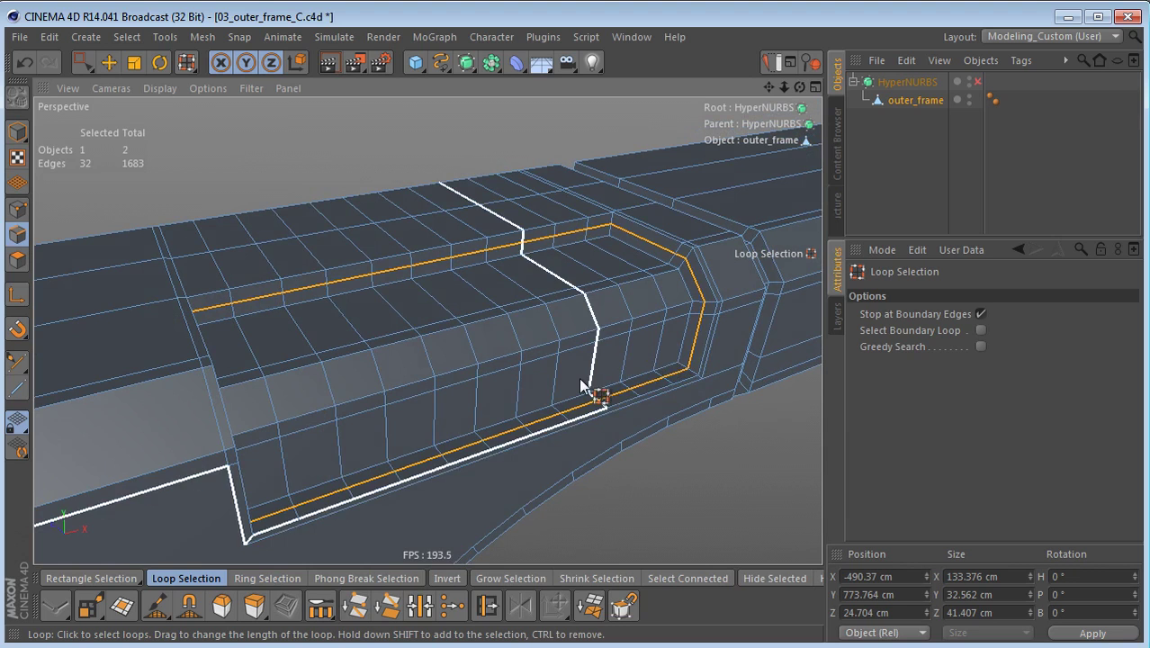
- Select the ten small recess-wall faces at the upper and lower ends of the five rib strips and delete them
{"action": "key", "text": "Return"}
{"action": "key", "text": "9"}
{"action": "left_click_drag", "start_coordinate": [304, 351], "coordinate": [277, 324], "text": "alt"}
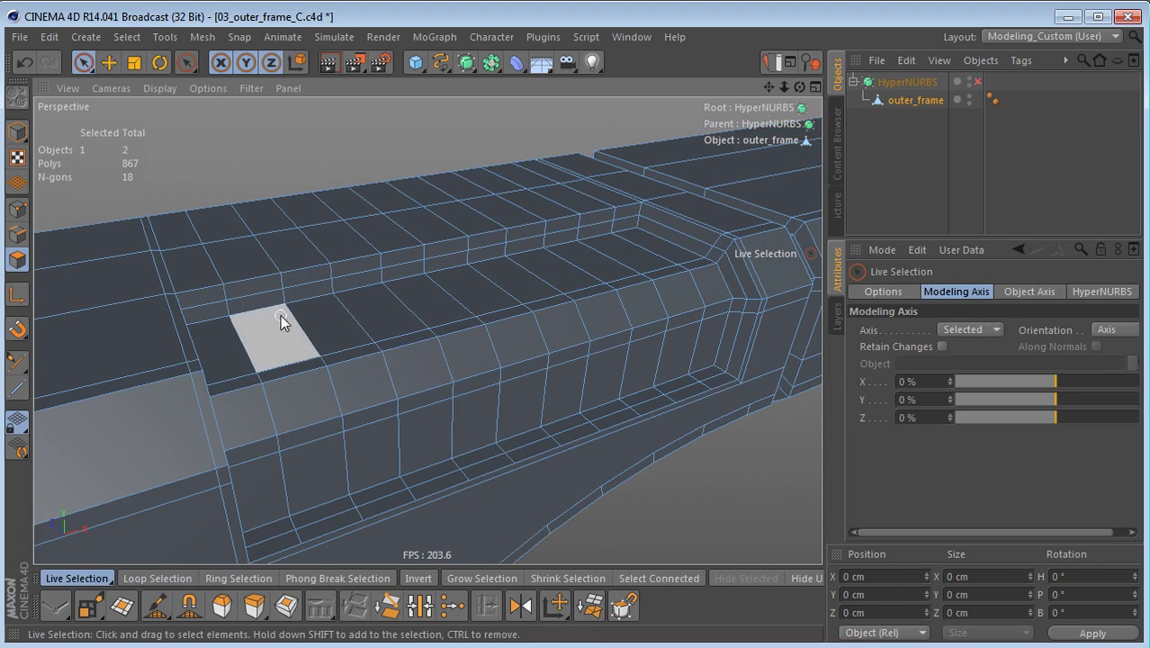
{"action": "left_click", "coordinate": [277, 299]}
{"action": "left_click", "coordinate": [360, 279], "text": "shift"}
{"action": "left_click", "coordinate": [441, 261], "text": "shift"}
{"action": "left_click", "coordinate": [533, 257], "text": "shift"}
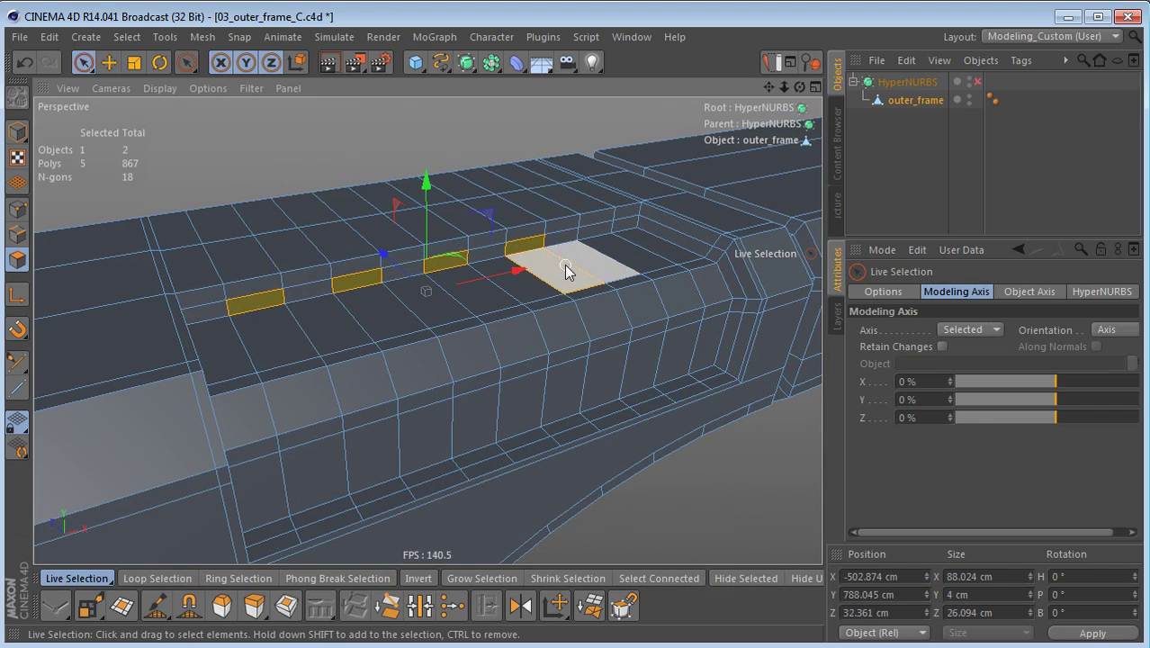
{"action": "left_click", "coordinate": [561, 270], "text": "ctrl"}
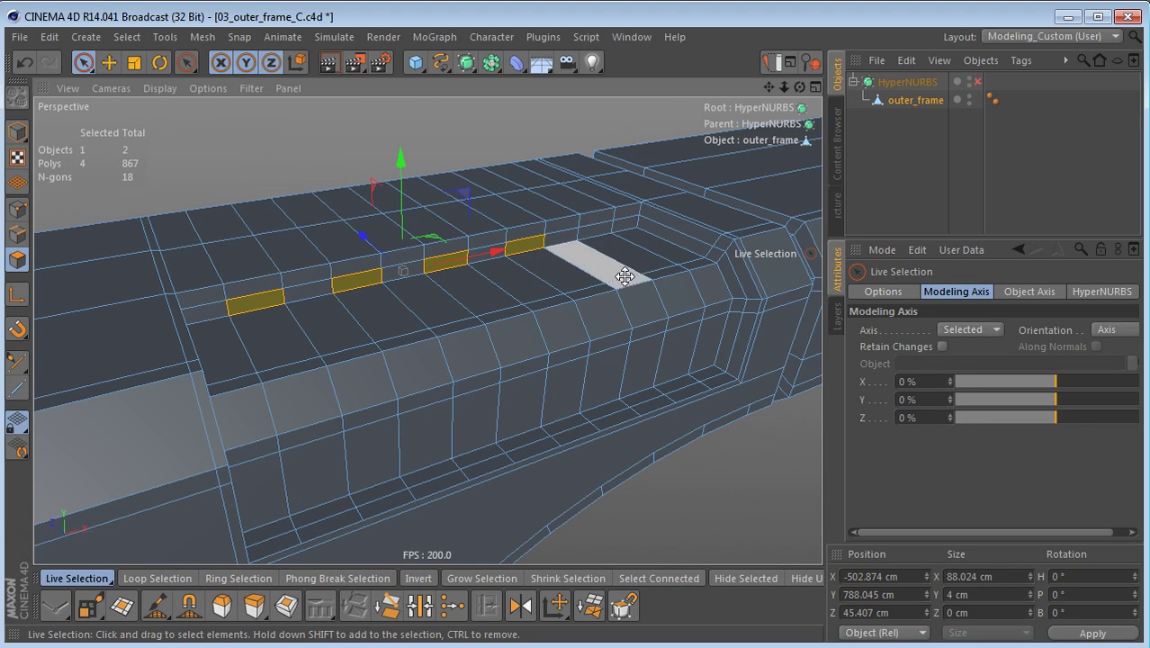
{"action": "left_click", "coordinate": [595, 230], "text": "shift"}
{"action": "left_click", "coordinate": [333, 511], "text": "shift"}
{"action": "left_click", "coordinate": [425, 472], "text": "shift"}
{"action": "left_click", "coordinate": [521, 439], "text": "shift"}
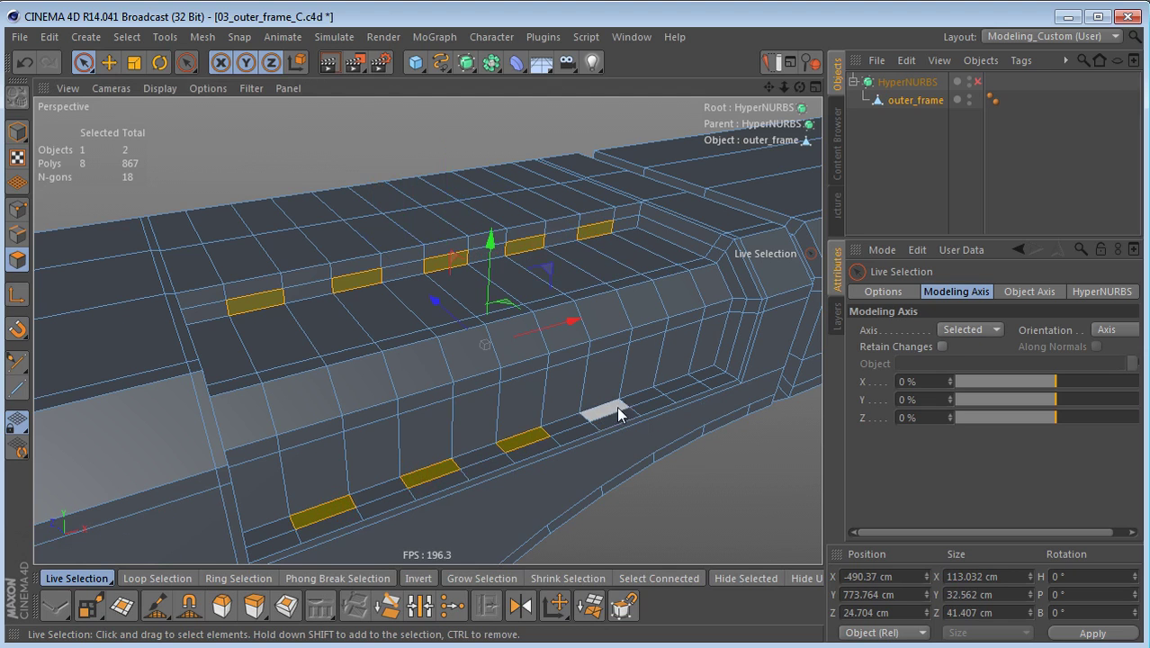
{"action": "key", "text": "Delete"}
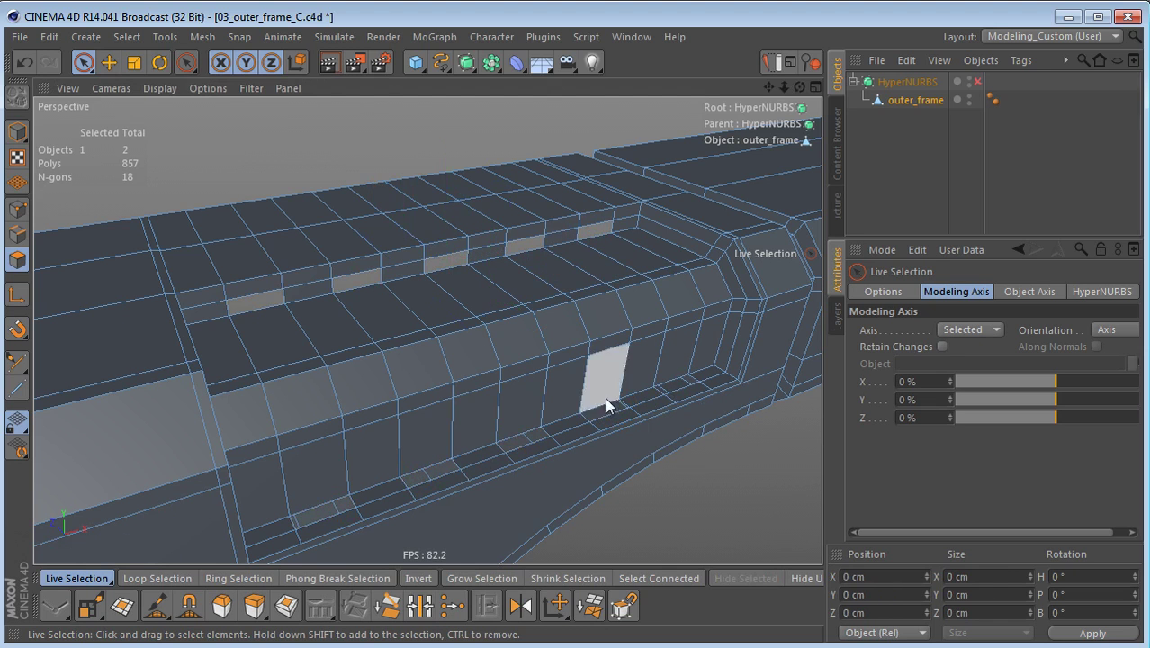
- Loop-select the five crosswise rib strips on the recessed panel and extrude them with a 4 cm offset
{"action": "key", "text": "u"}
{"action": "key", "text": "l"}
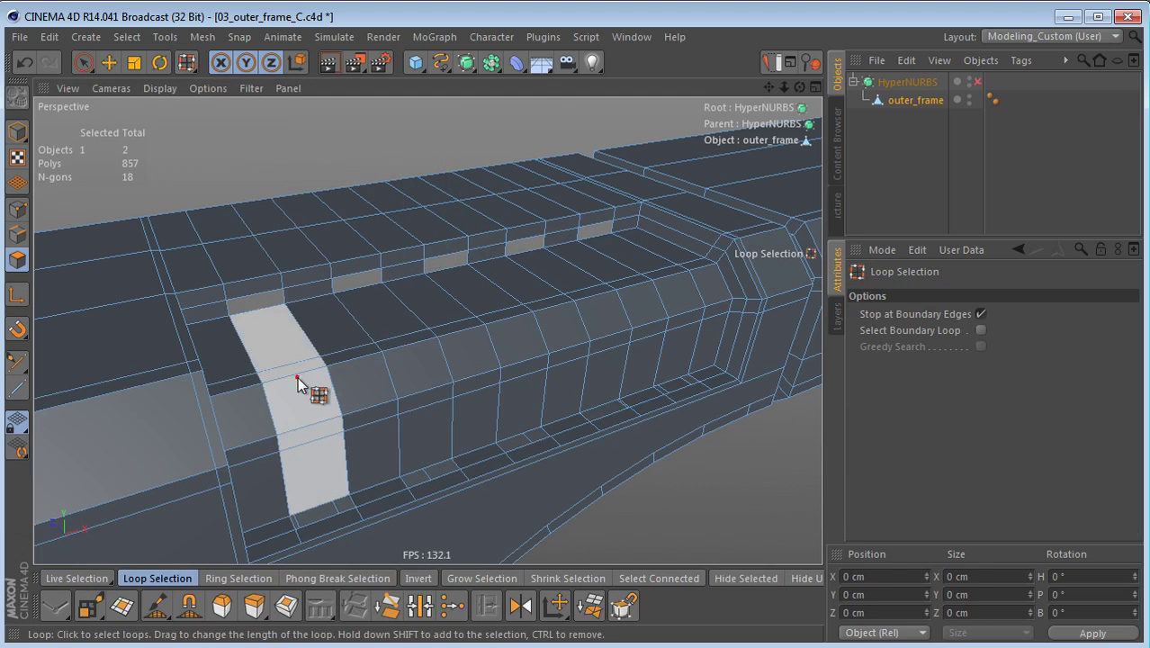
{"action": "left_click", "coordinate": [303, 385]}
{"action": "left_click", "coordinate": [405, 346], "text": "shift"}
{"action": "left_click", "coordinate": [500, 313], "text": "shift"}
{"action": "left_click", "coordinate": [587, 295], "text": "shift"}
{"action": "left_click", "coordinate": [654, 281], "text": "shift"}
{"action": "left_click_drag", "start_coordinate": [469, 381], "coordinate": [495, 393], "text": "alt"}
{"action": "key", "text": "d"}
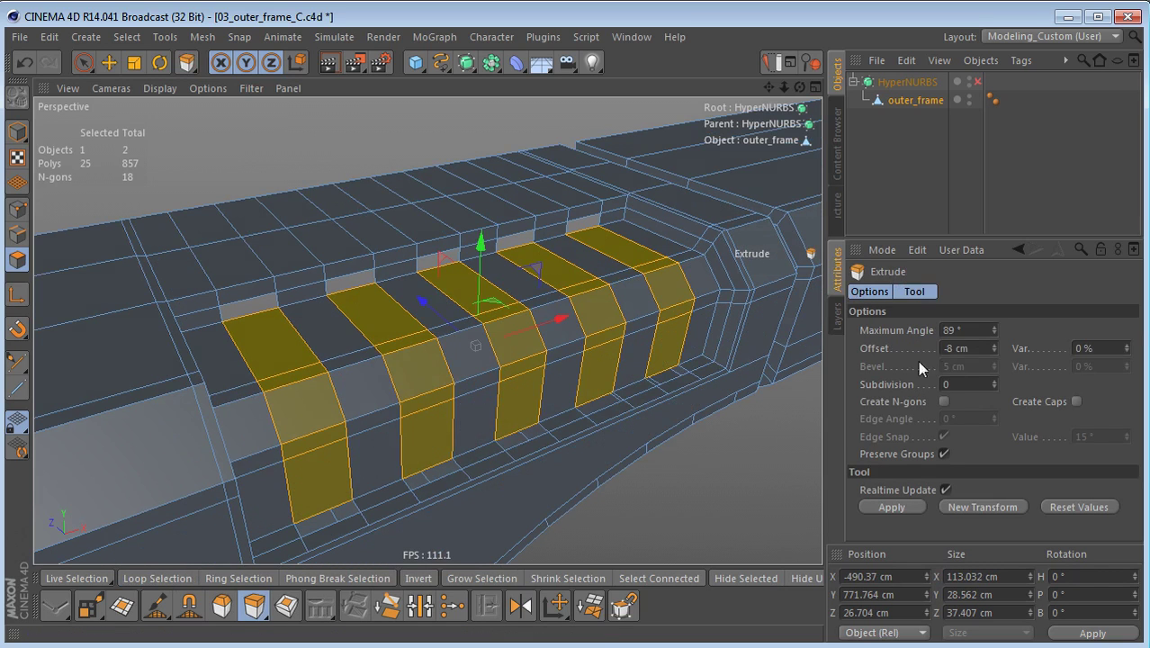
{"action": "left_click", "coordinate": [985, 348]}
{"action": "type", "text": "4"}
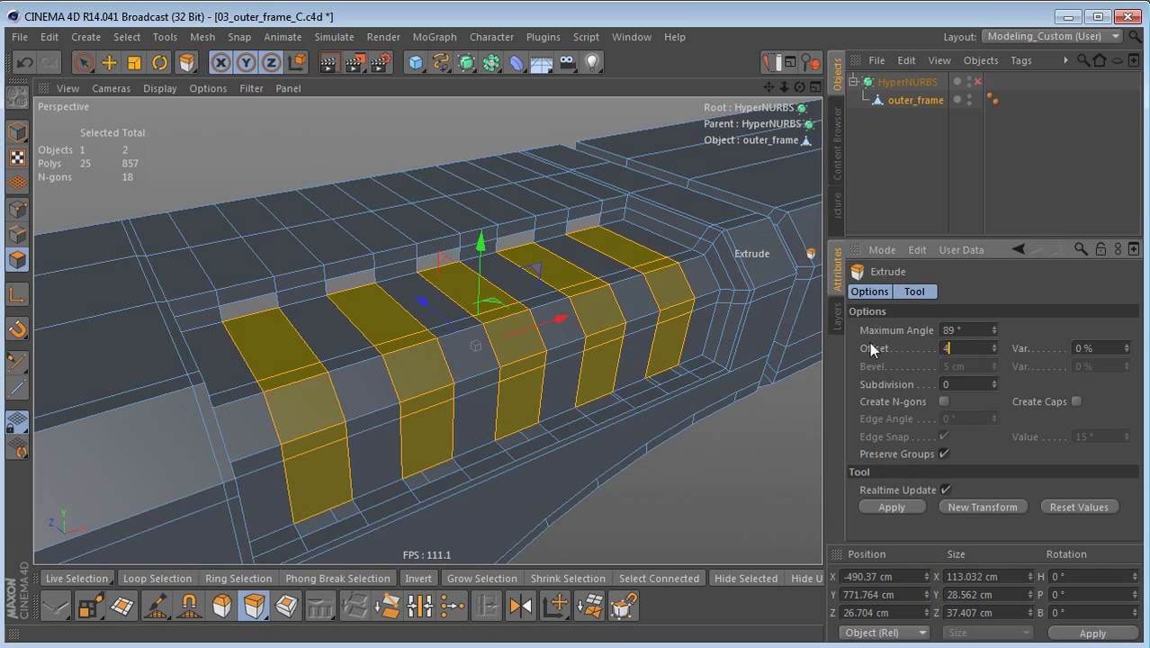
{"action": "key", "text": "Return"}
{"action": "scroll", "coordinate": [477, 417], "scroll_direction": "up", "scroll_amount": 8}
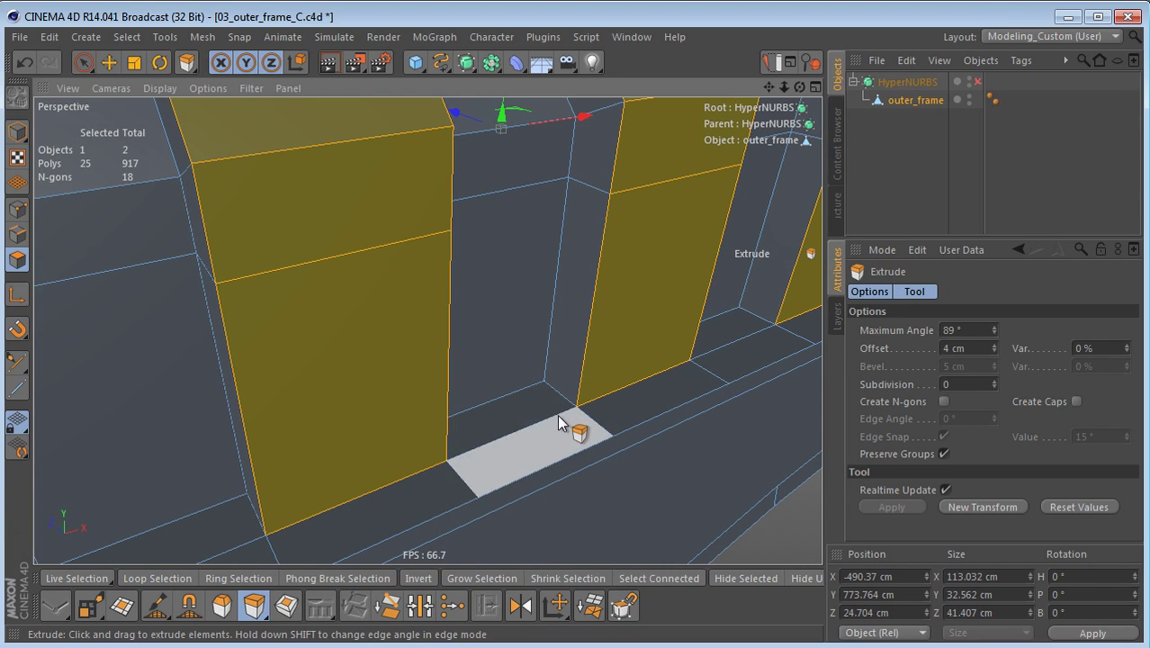
{"action": "scroll", "coordinate": [513, 432], "scroll_direction": "down", "scroll_amount": 5}
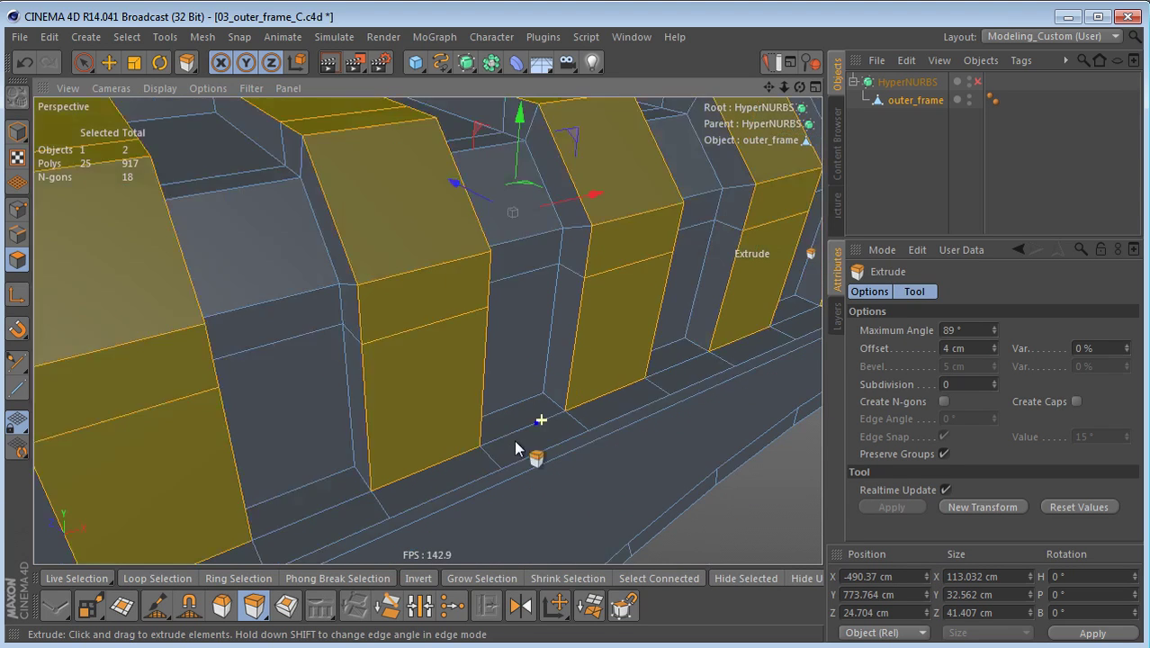
{"action": "scroll", "coordinate": [518, 441], "scroll_direction": "down", "scroll_amount": 6}
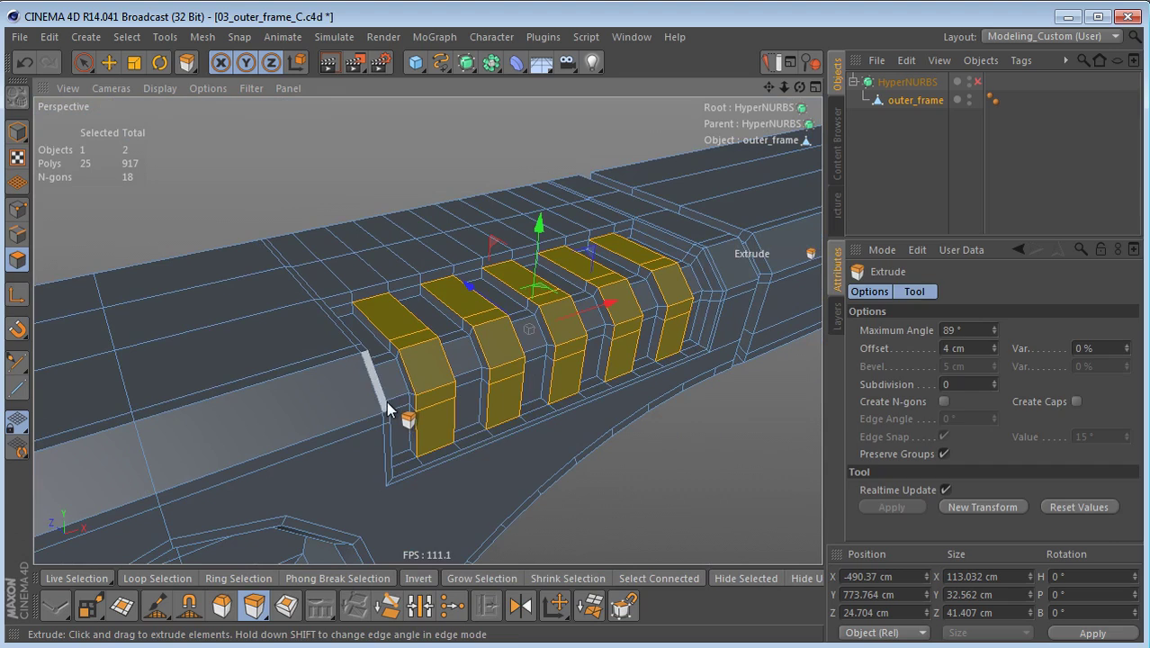
- From inside the mesh, select the five leftover end faces at the ribs' upper ends and delete them
{"action": "key", "text": "space"}
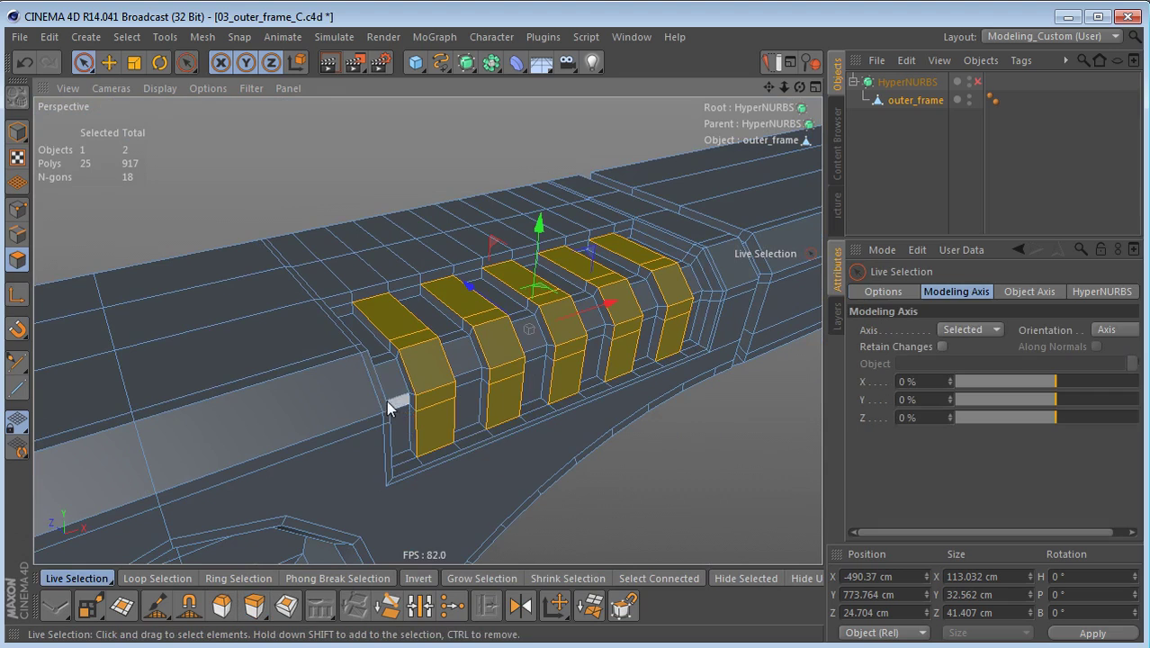
{"action": "left_click_drag", "start_coordinate": [352, 324], "coordinate": [444, 245], "text": "alt"}
{"action": "left_click", "coordinate": [454, 225]}
{"action": "left_click", "coordinate": [306, 259], "text": "shift"}
{"action": "left_click", "coordinate": [193, 288], "text": "shift"}
{"action": "left_click", "coordinate": [120, 314], "text": "shift"}
{"action": "left_click", "coordinate": [54, 322], "text": "shift"}
{"action": "key", "text": "Delete"}
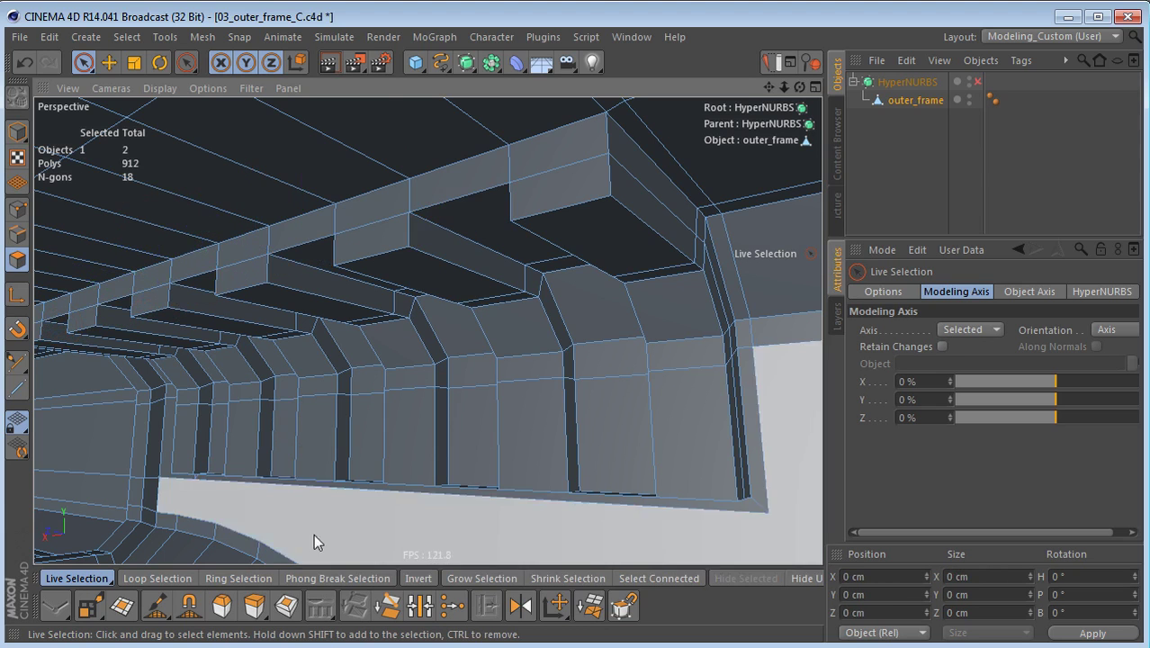
- Delete the five leftover inner end faces along the ribs' lower ends
{"action": "left_click_drag", "start_coordinate": [359, 484], "coordinate": [575, 506], "text": "alt"}
{"action": "left_click", "coordinate": [601, 478]}
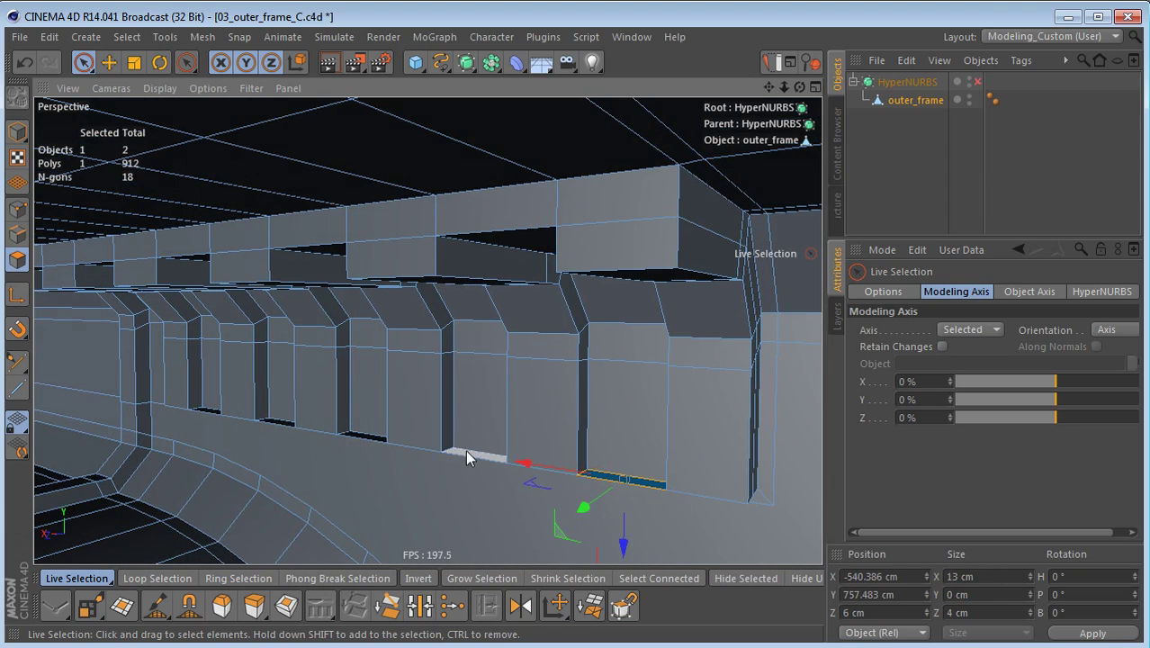
{"action": "left_click", "coordinate": [470, 455], "text": "shift"}
{"action": "left_click", "coordinate": [354, 433], "text": "shift"}
{"action": "key", "text": "Delete"}
- Check the first rib's upper corner for doubled points using a rectangle selection that includes hidden elements
{"action": "mouse_move", "coordinate": [467, 278]}
{"action": "left_mouse_down", "text": "alt"}
{"action": "mouse_move", "coordinate": [126, 387]}
{"action": "mouse_move", "coordinate": [466, 271]}
{"action": "mouse_move", "coordinate": [394, 288]}
{"action": "mouse_move", "coordinate": [459, 335]}
{"action": "mouse_move", "coordinate": [403, 299]}
{"action": "mouse_move", "coordinate": [452, 288]}
{"action": "left_mouse_up", "text": "alt"}
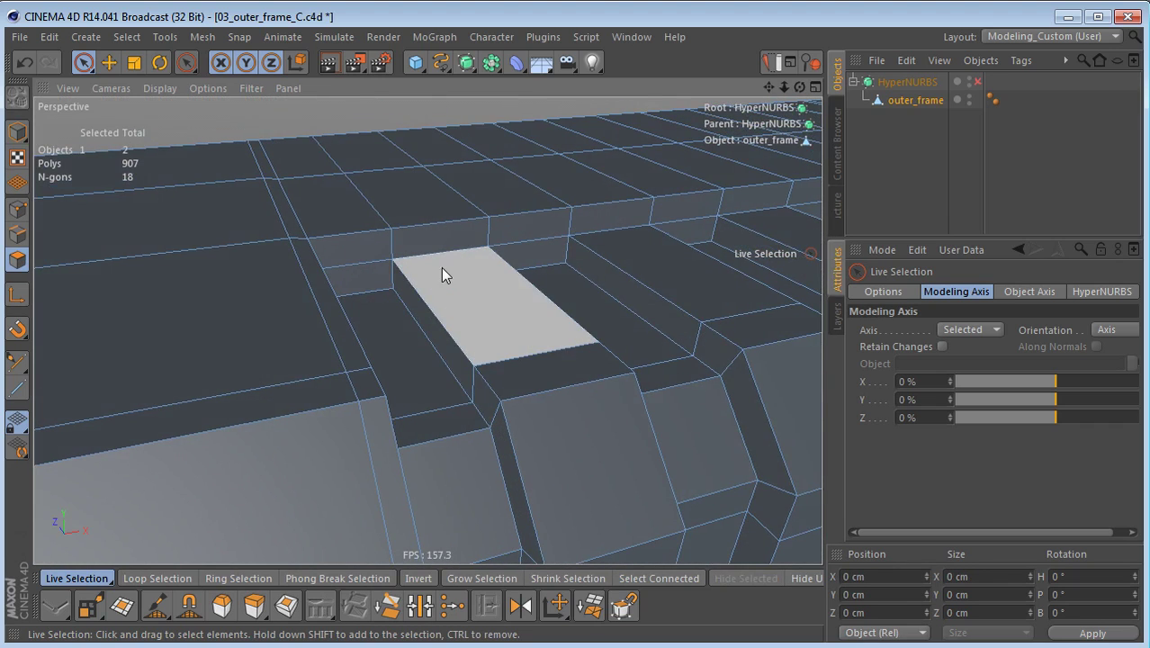
{"action": "key", "text": "e"}
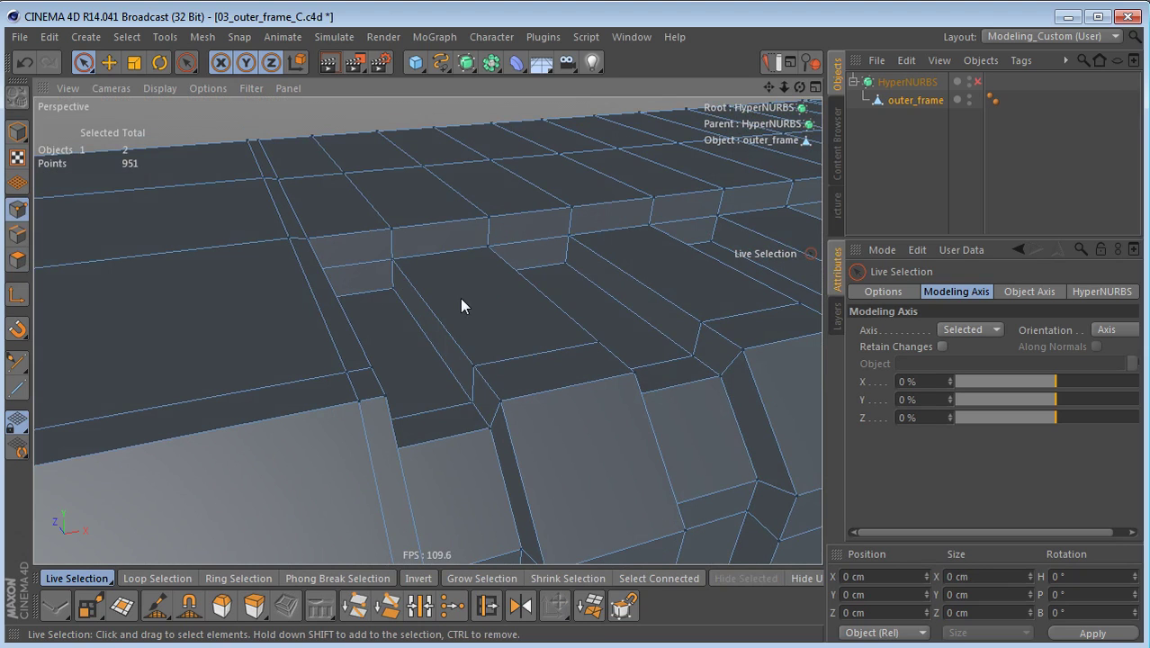
{"action": "key", "text": "0"}
{"action": "left_click_drag", "start_coordinate": [377, 244], "coordinate": [417, 269]}
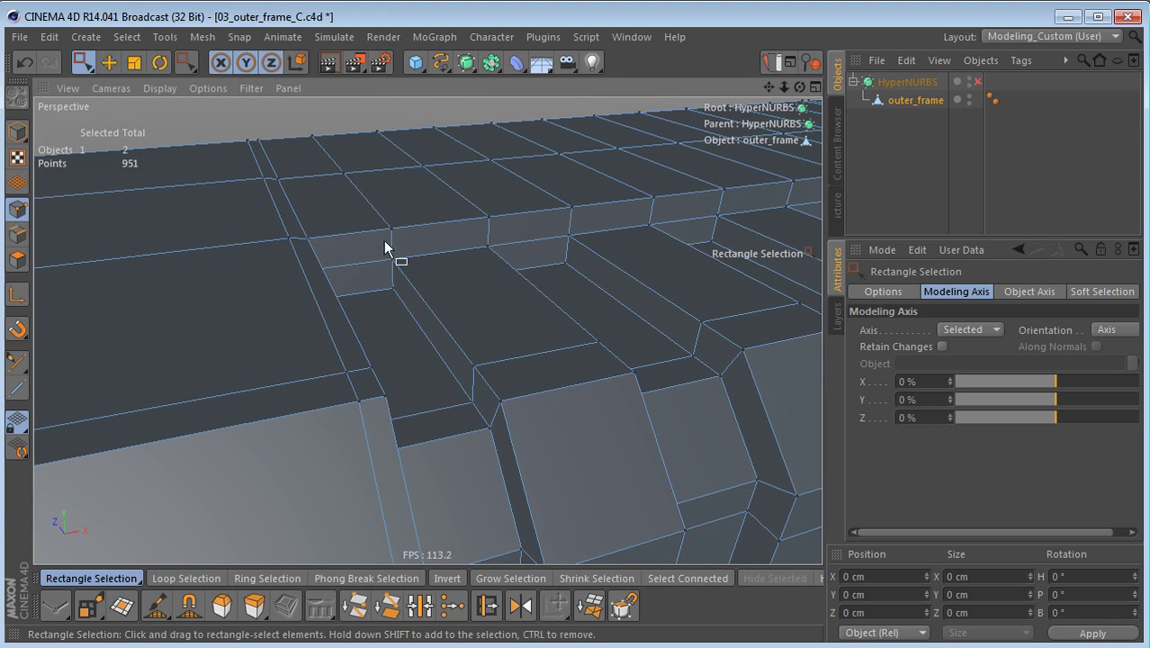
{"action": "left_click", "coordinate": [900, 290]}
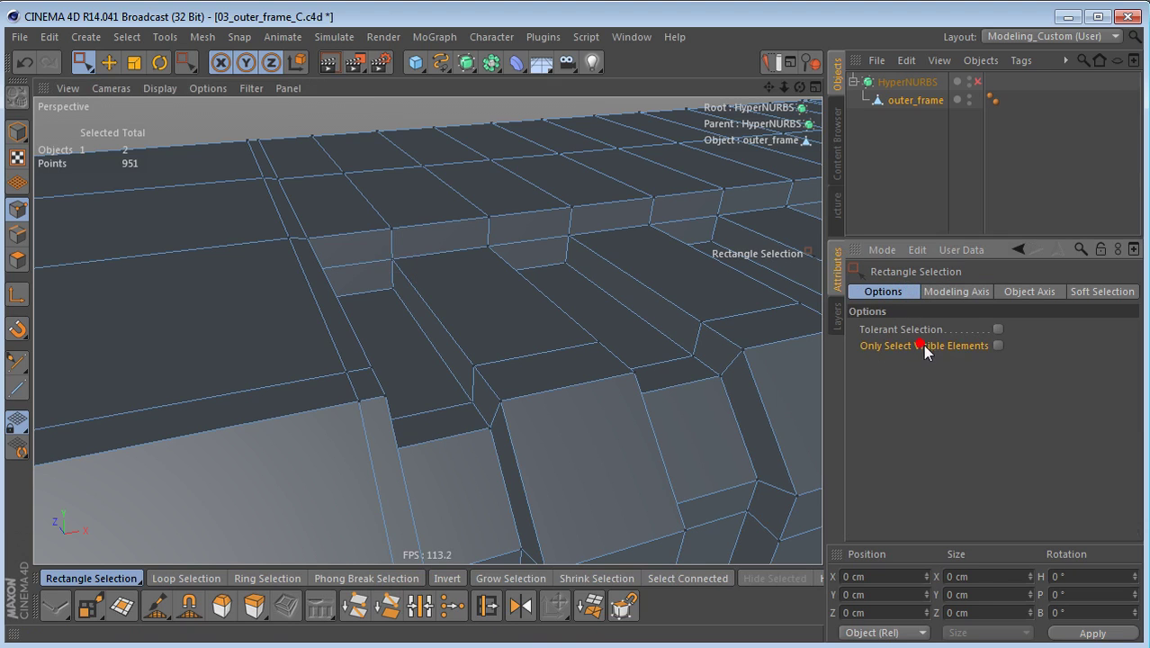
{"action": "left_click_drag", "start_coordinate": [381, 261], "coordinate": [403, 266]}
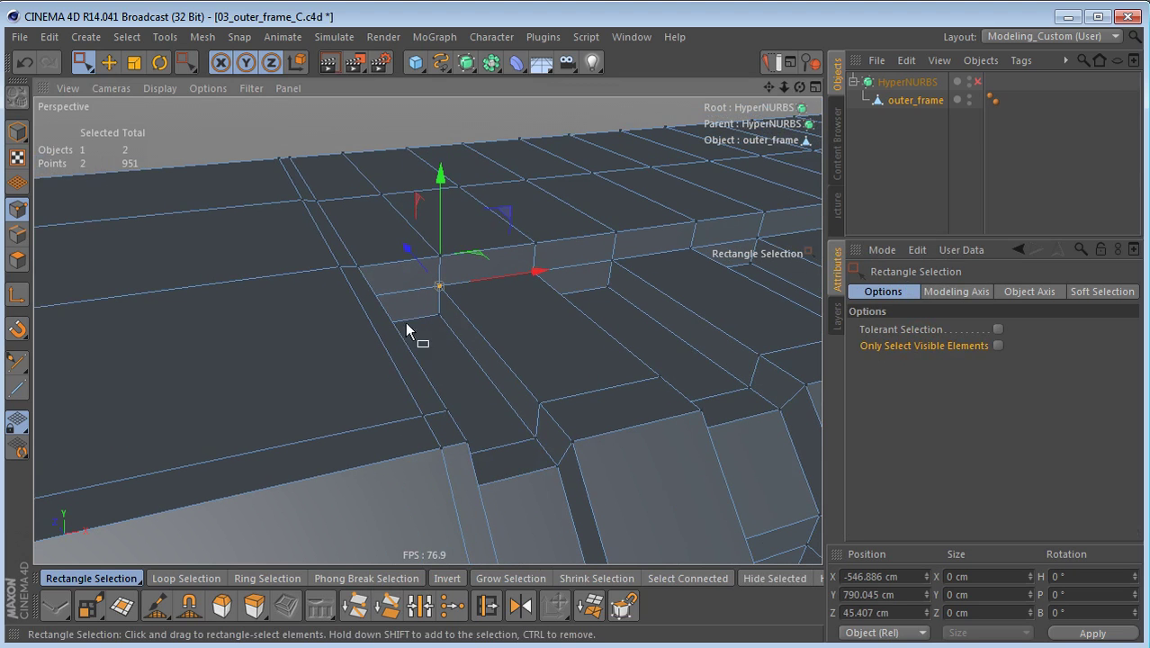
{"action": "left_click_drag", "start_coordinate": [444, 313], "coordinate": [351, 343], "text": "alt"}
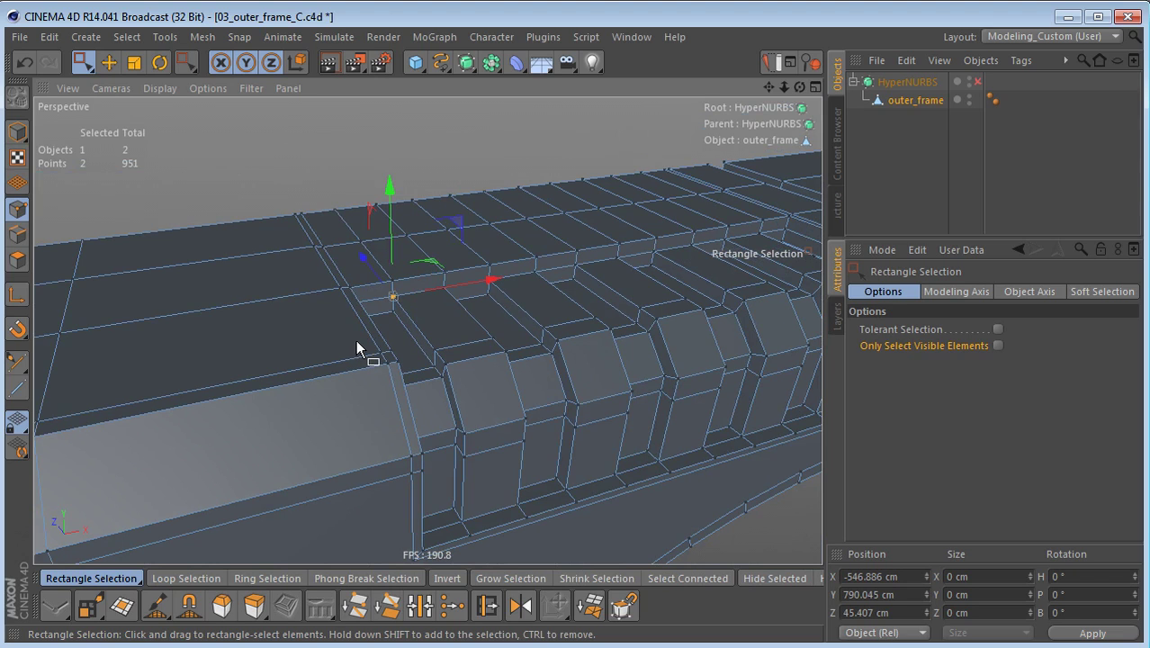
{"action": "left_click", "coordinate": [355, 336]}
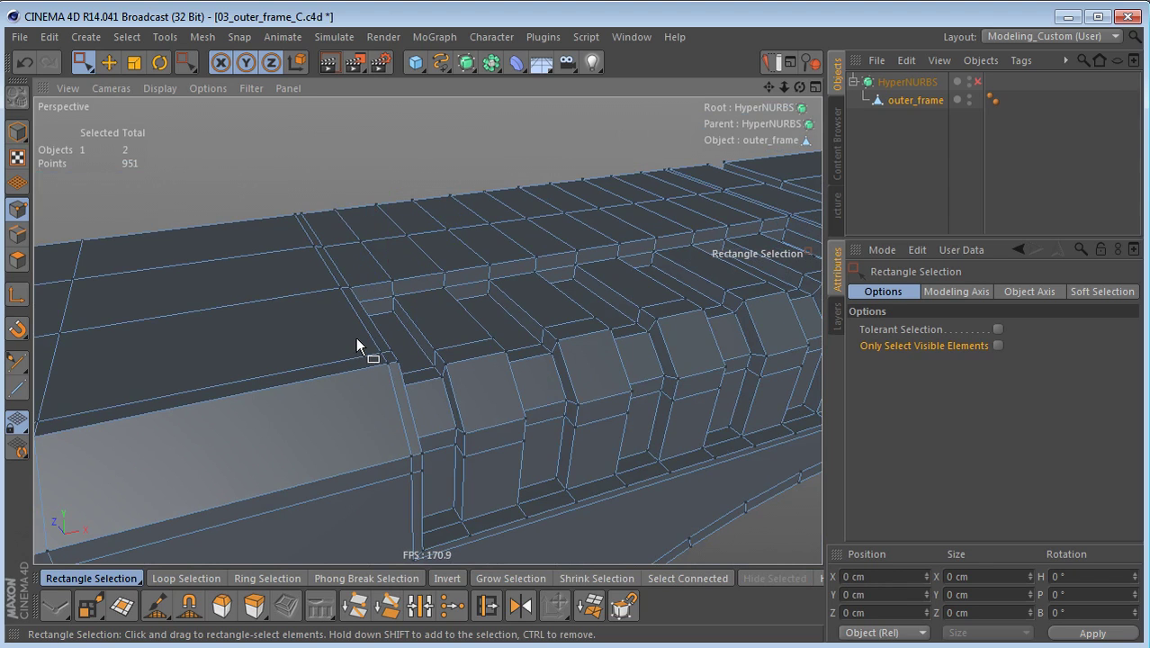
{"action": "key", "text": "n"}
- Select the five crosswise edges on the rib tops plus one rib's bevel edge, anchor the axis on that bevel edge, and set Z size to 4 cm
{"action": "left_click_drag", "start_coordinate": [371, 307], "coordinate": [440, 371], "text": "alt"}
{"action": "key", "text": "Return"}
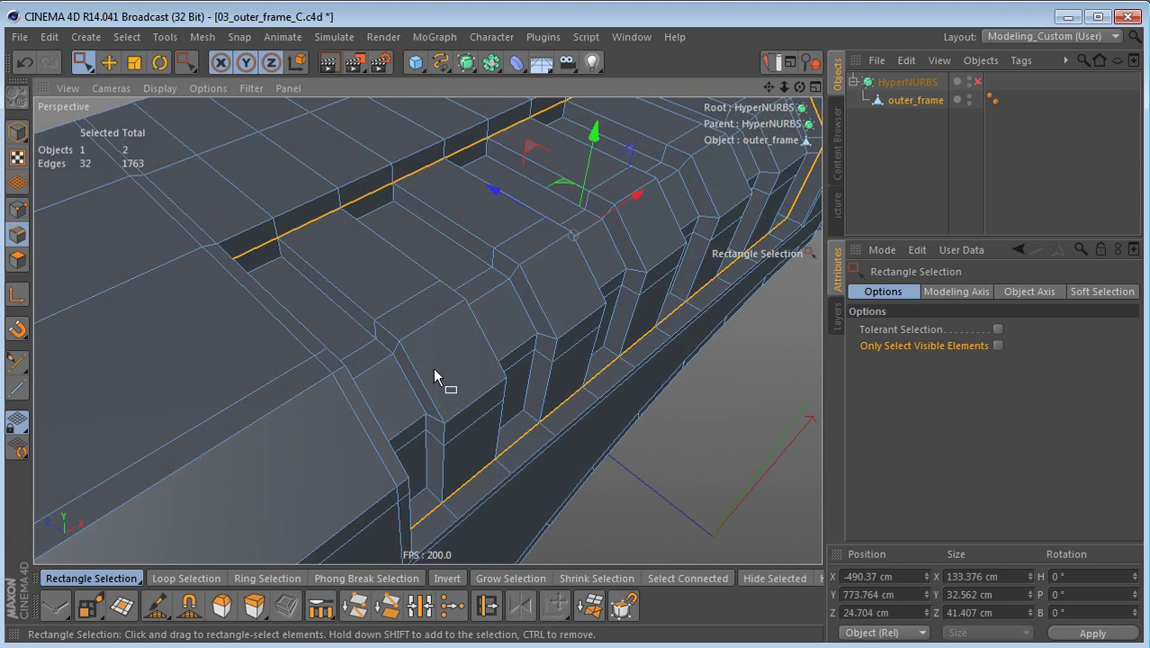
{"action": "key", "text": "9"}
{"action": "left_click", "coordinate": [407, 300]}
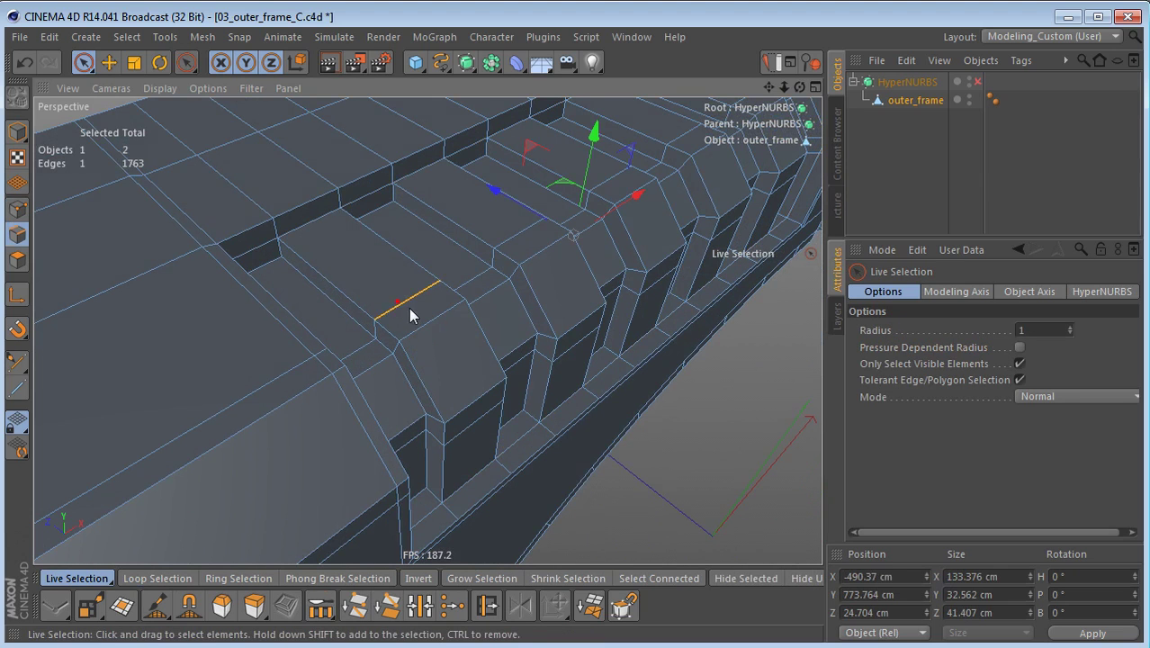
{"action": "left_click", "coordinate": [518, 217], "text": "shift"}
{"action": "left_click_drag", "start_coordinate": [610, 187], "coordinate": [505, 367], "text": "alt"}
{"action": "left_click", "coordinate": [513, 308], "text": "shift"}
{"action": "left_click", "coordinate": [564, 302], "text": "shift"}
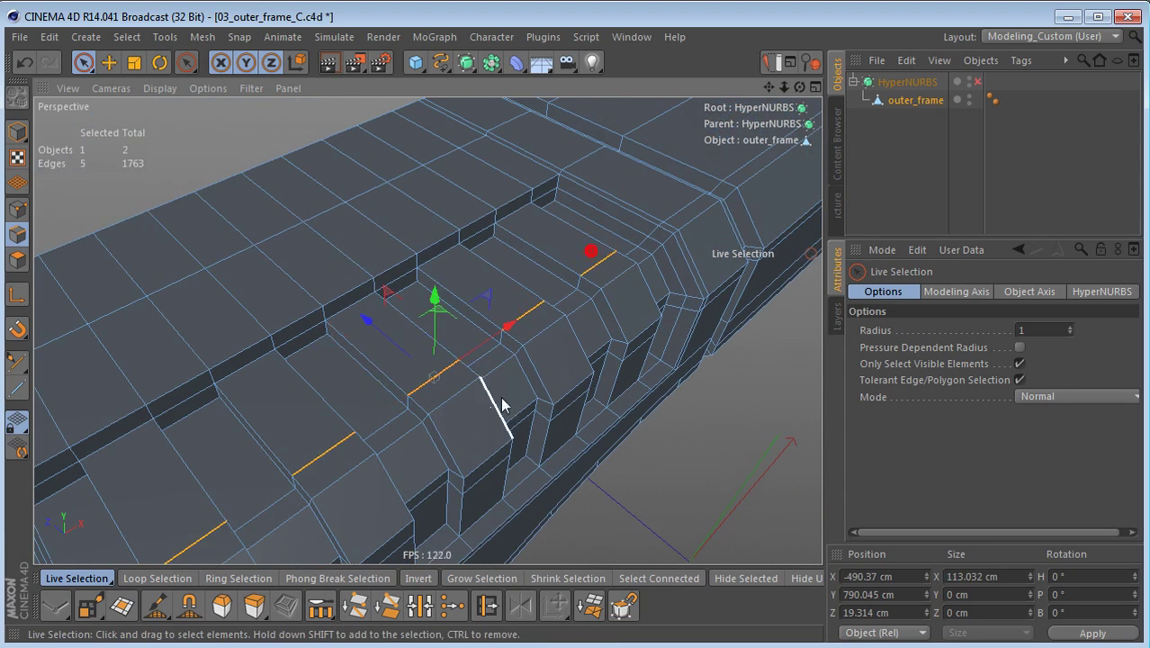
{"action": "left_click_drag", "start_coordinate": [559, 331], "coordinate": [575, 286], "text": "alt"}
{"action": "left_click", "coordinate": [460, 368], "text": "shift"}
{"action": "mouse_move", "coordinate": [476, 422]}
{"action": "left_mouse_down", "text": "alt"}
{"action": "mouse_move", "coordinate": [508, 423]}
{"action": "mouse_move", "coordinate": [479, 445]}
{"action": "left_mouse_up", "text": "alt"}
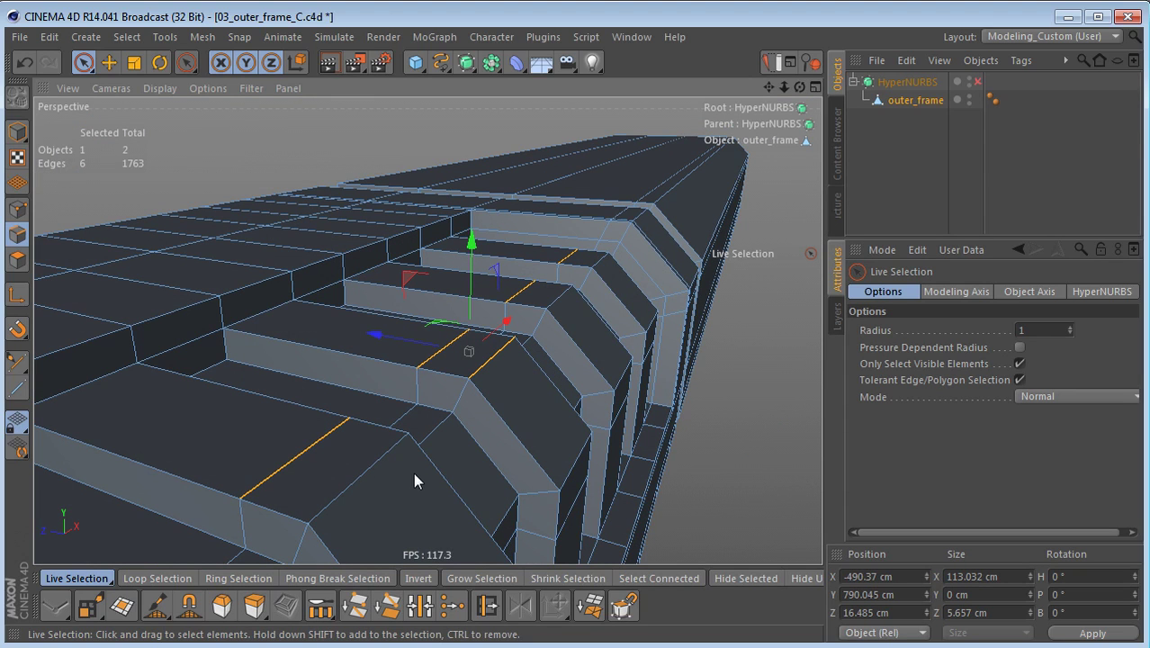
{"action": "key", "text": "e"}
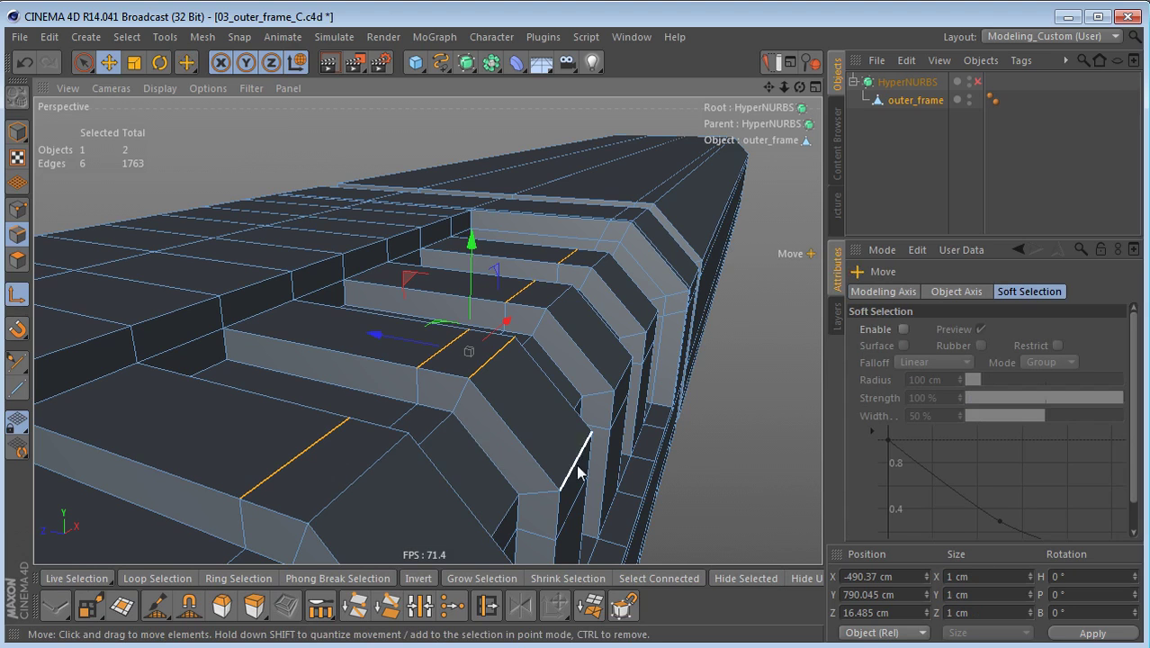
{"action": "left_click", "coordinate": [494, 360], "text": "shift"}
{"action": "left_click_drag", "start_coordinate": [999, 612], "coordinate": [947, 617]}
{"action": "type", "text": "4"}
{"action": "key", "text": "Return"}
- Select the five crosswise edges on the rib fronts plus one front bevel edge, anchor the axis on that bevel edge, and set Y size to 4 cm
{"action": "left_click_drag", "start_coordinate": [395, 297], "coordinate": [333, 201], "text": "alt"}
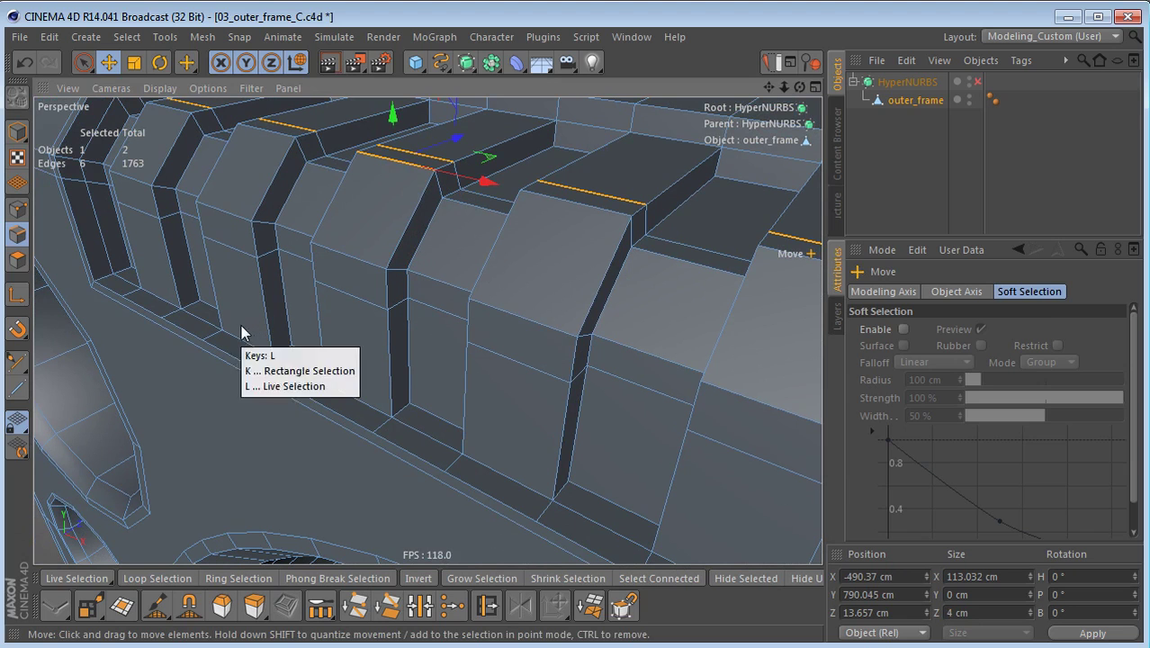
{"action": "key", "text": "space"}
{"action": "left_click", "coordinate": [138, 208]}
{"action": "left_click", "coordinate": [236, 255], "text": "shift"}
{"action": "left_click", "coordinate": [347, 295], "text": "shift"}
{"action": "left_click", "coordinate": [538, 370], "text": "shift"}
{"action": "left_click", "coordinate": [726, 466], "text": "shift"}
{"action": "left_click_drag", "start_coordinate": [684, 441], "coordinate": [357, 282], "text": "alt"}
{"action": "scroll", "coordinate": [357, 282], "scroll_direction": "up", "scroll_amount": 5}
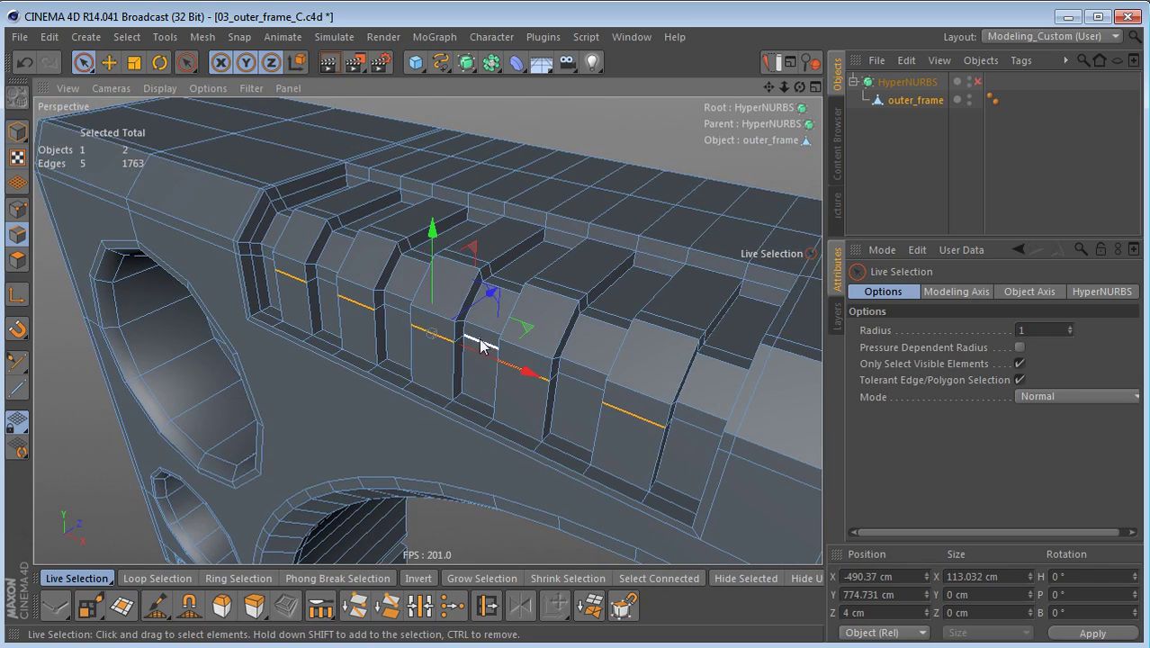
{"action": "left_click", "coordinate": [349, 259], "text": "shift"}
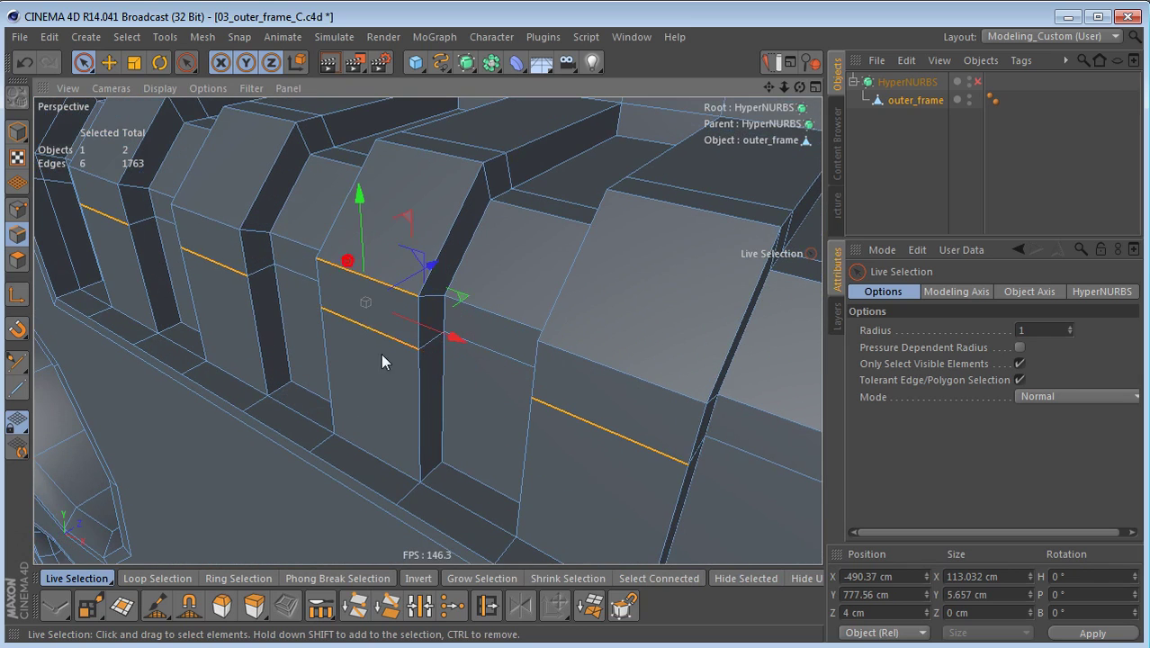
{"action": "left_click_drag", "start_coordinate": [382, 352], "coordinate": [345, 290], "text": "alt"}
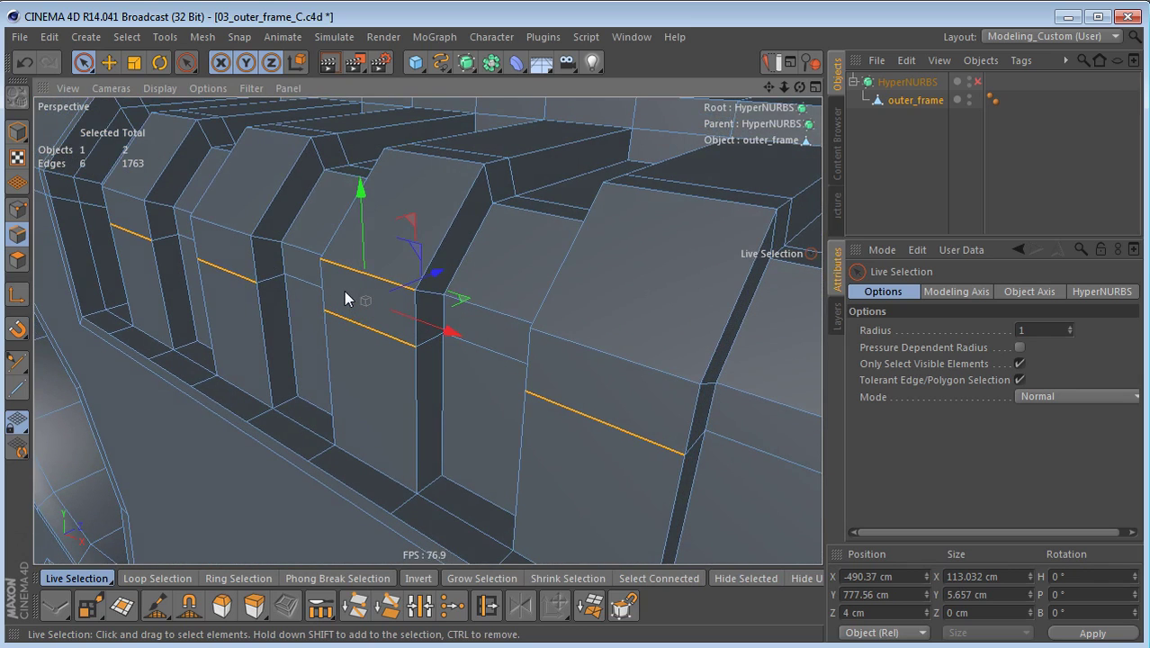
{"action": "key", "text": "e"}
{"action": "key", "text": "l"}
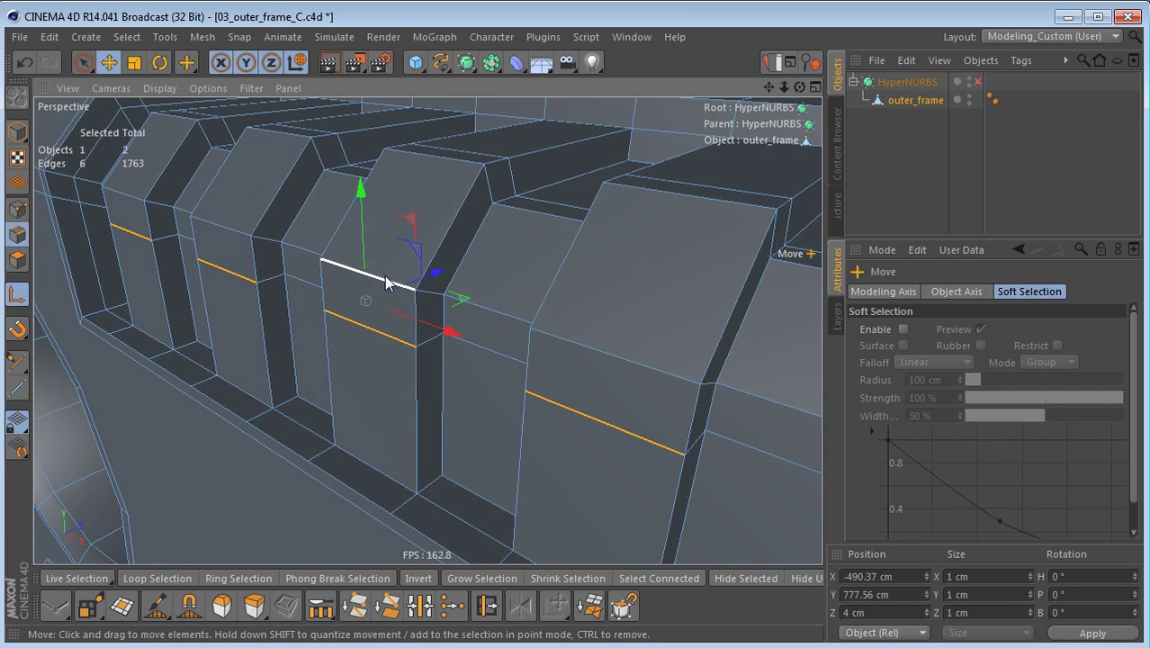
{"action": "left_click_drag", "start_coordinate": [382, 279], "coordinate": [354, 334]}
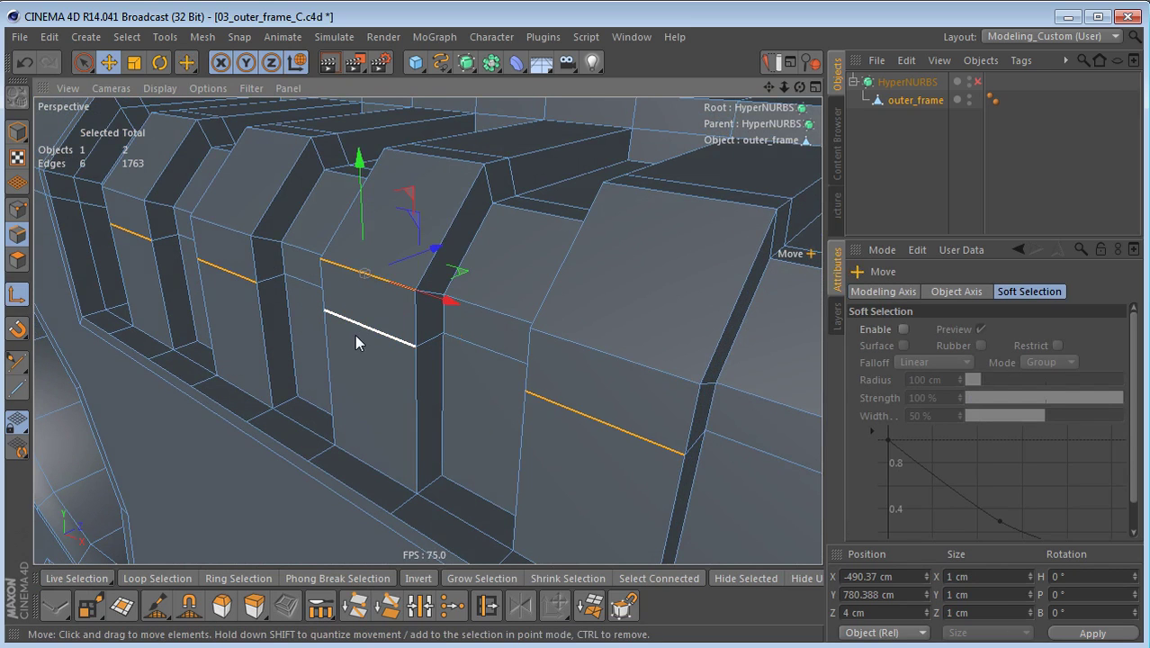
{"action": "left_click", "coordinate": [354, 331], "text": "shift"}
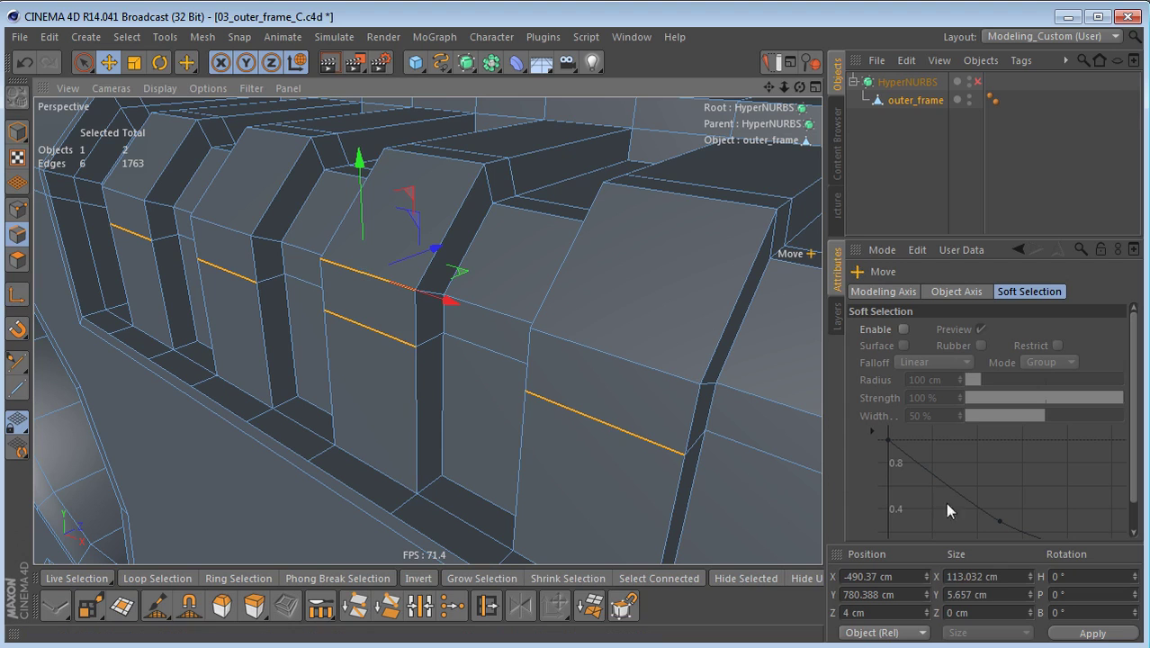
{"action": "left_click", "coordinate": [985, 595]}
{"action": "type", "text": "4"}
{"action": "key", "text": "Return"}
- Select the middle rib's lower front edge and inspect the ribbed panel against the circular details in the front view
{"action": "left_click_drag", "start_coordinate": [673, 503], "coordinate": [656, 356], "text": "alt"}
{"action": "left_click", "coordinate": [467, 389]}
{"action": "left_click_drag", "start_coordinate": [457, 361], "coordinate": [552, 359], "text": "alt"}
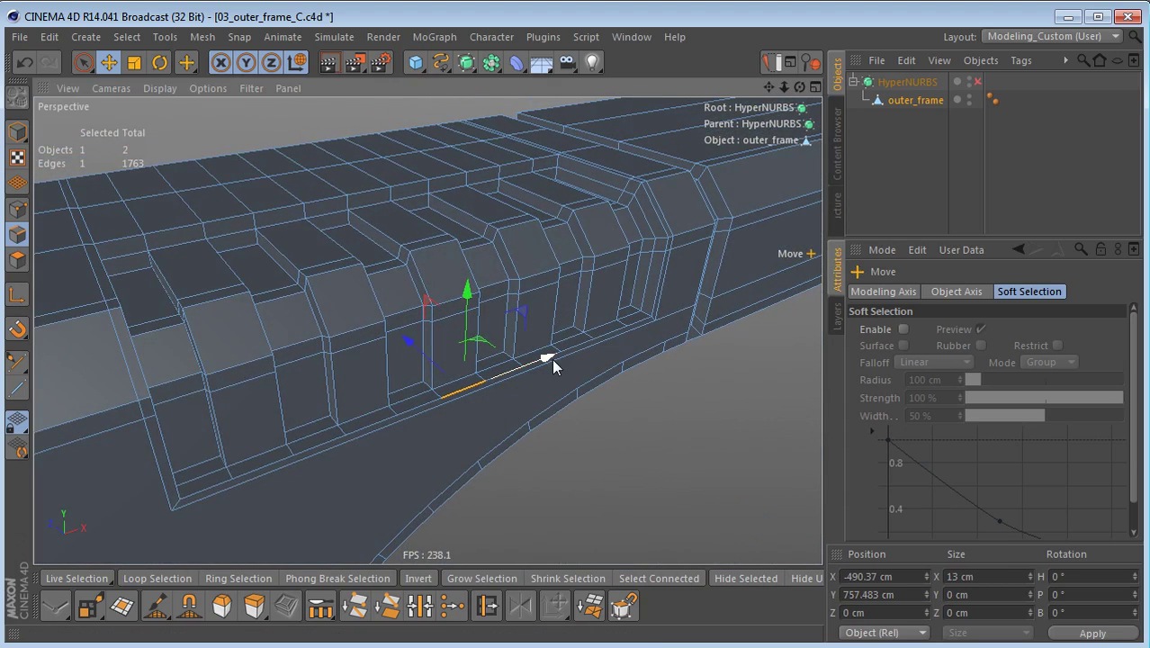
{"action": "middle_click", "coordinate": [552, 358]}
{"action": "middle_click", "coordinate": [589, 469]}
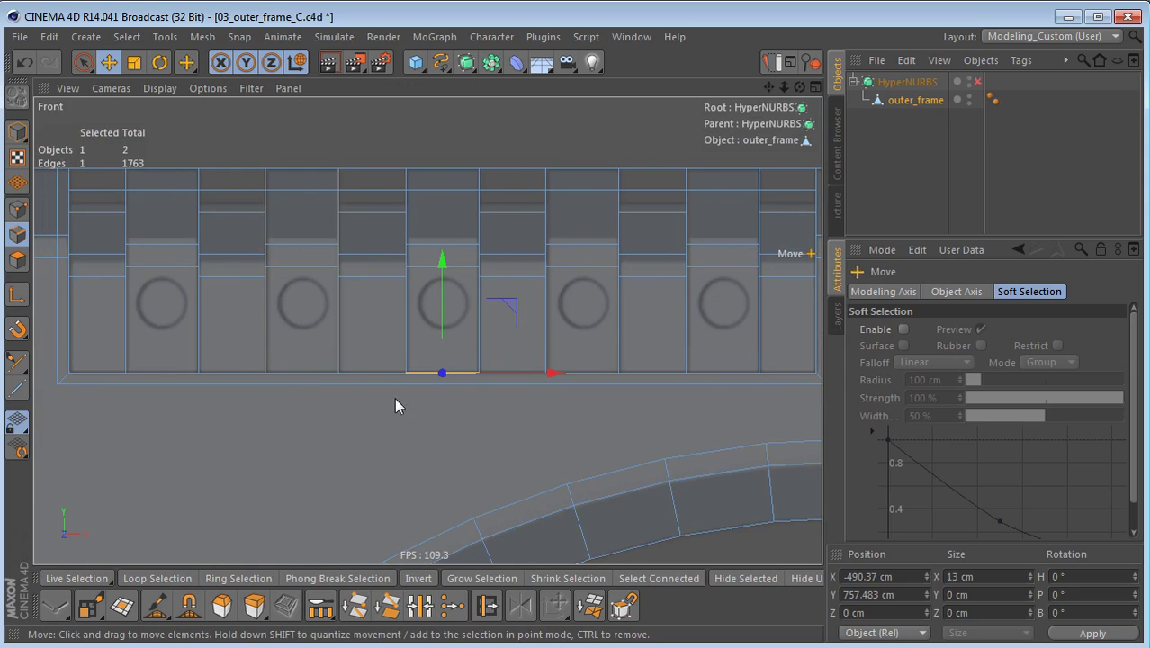
{"action": "scroll", "coordinate": [495, 342], "scroll_direction": "down", "scroll_amount": 3}
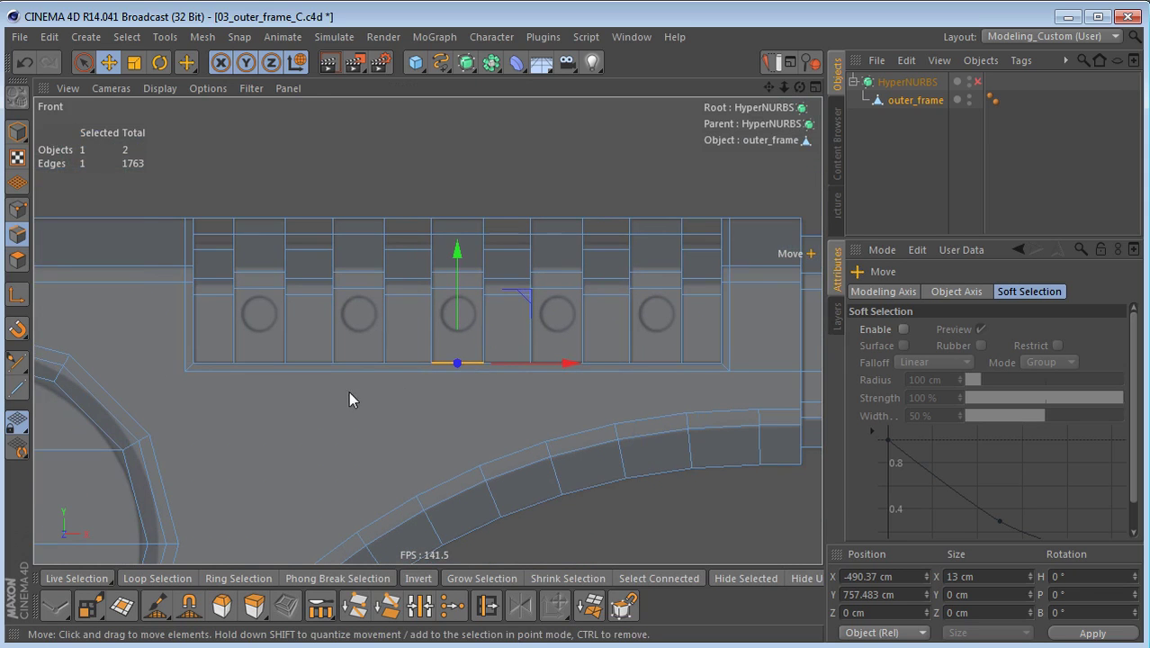
{"action": "scroll", "coordinate": [260, 349], "scroll_direction": "up", "scroll_amount": 3}
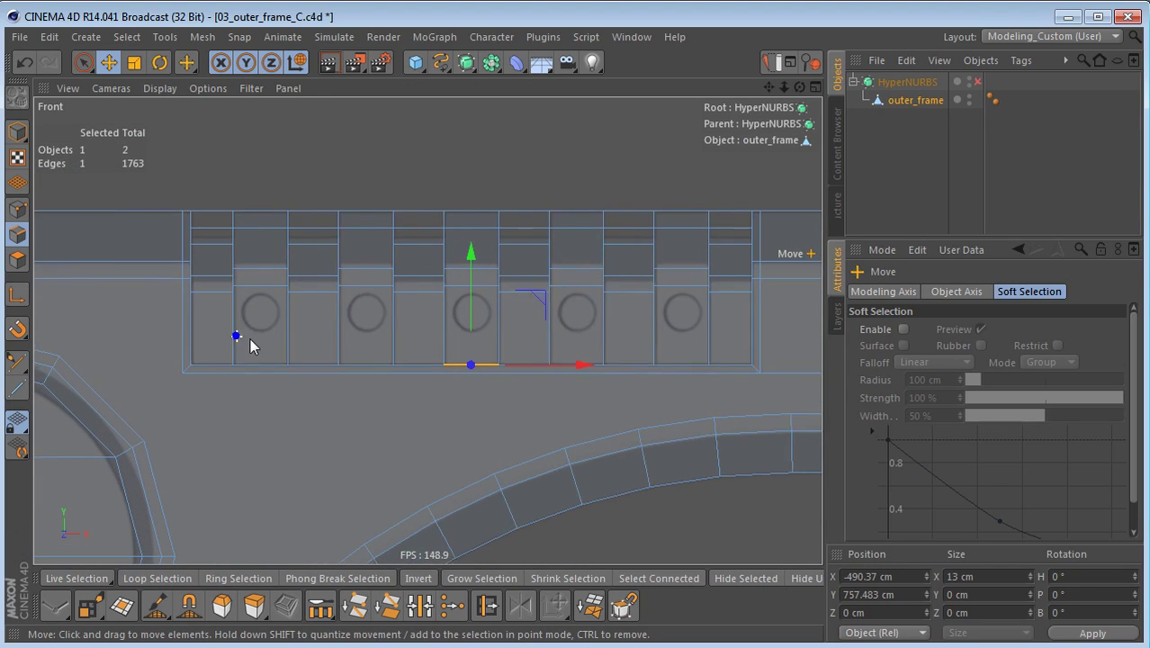
{"action": "scroll", "coordinate": [272, 350], "scroll_direction": "up", "scroll_amount": 2}
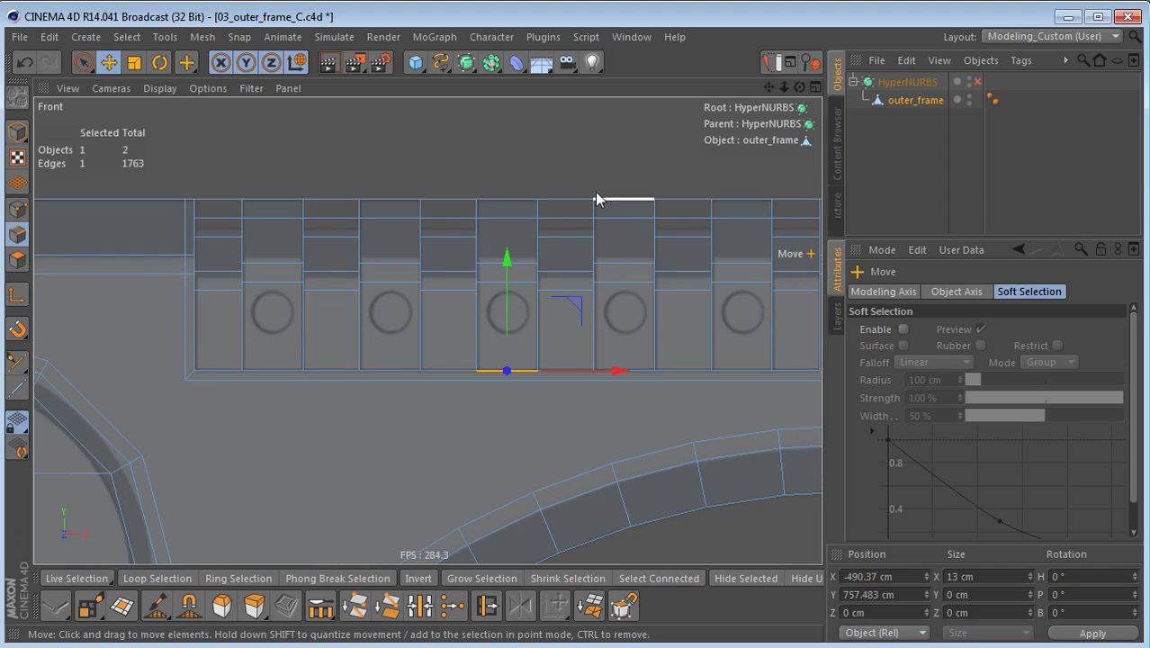
- Frame the whole outer_frame mesh in the perspective view and render a preview of it
{"action": "middle_click", "coordinate": [603, 333]}
{"action": "middle_click", "coordinate": [302, 219]}
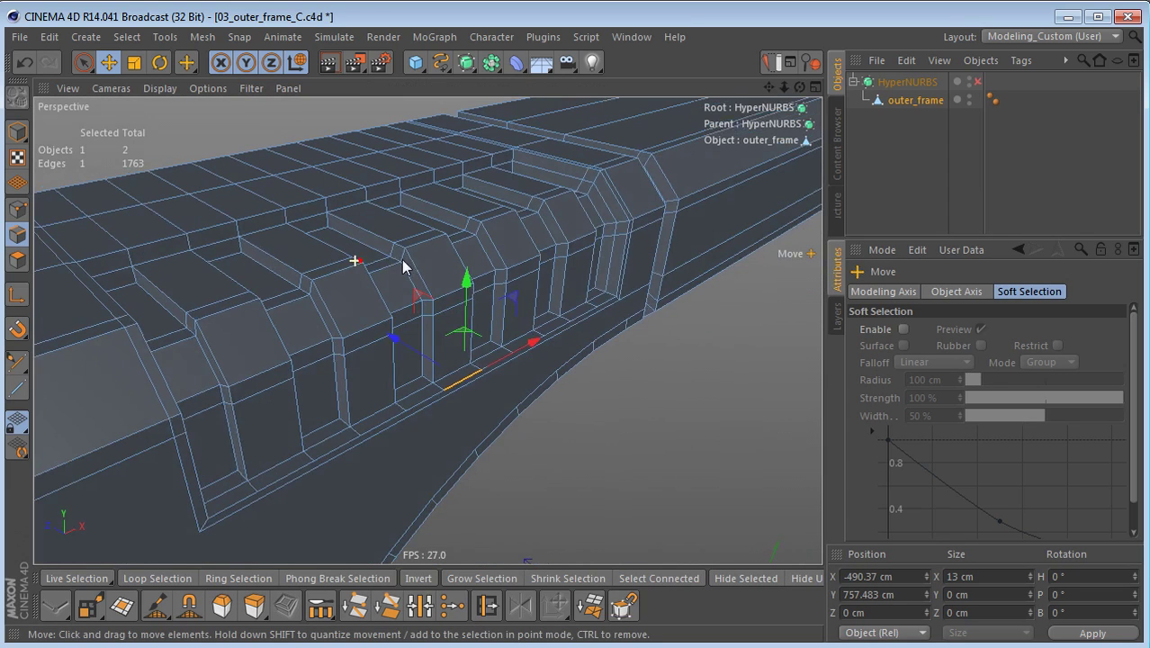
{"action": "key", "text": "h"}
{"action": "left_click_drag", "start_coordinate": [418, 301], "coordinate": [421, 334], "text": "alt"}
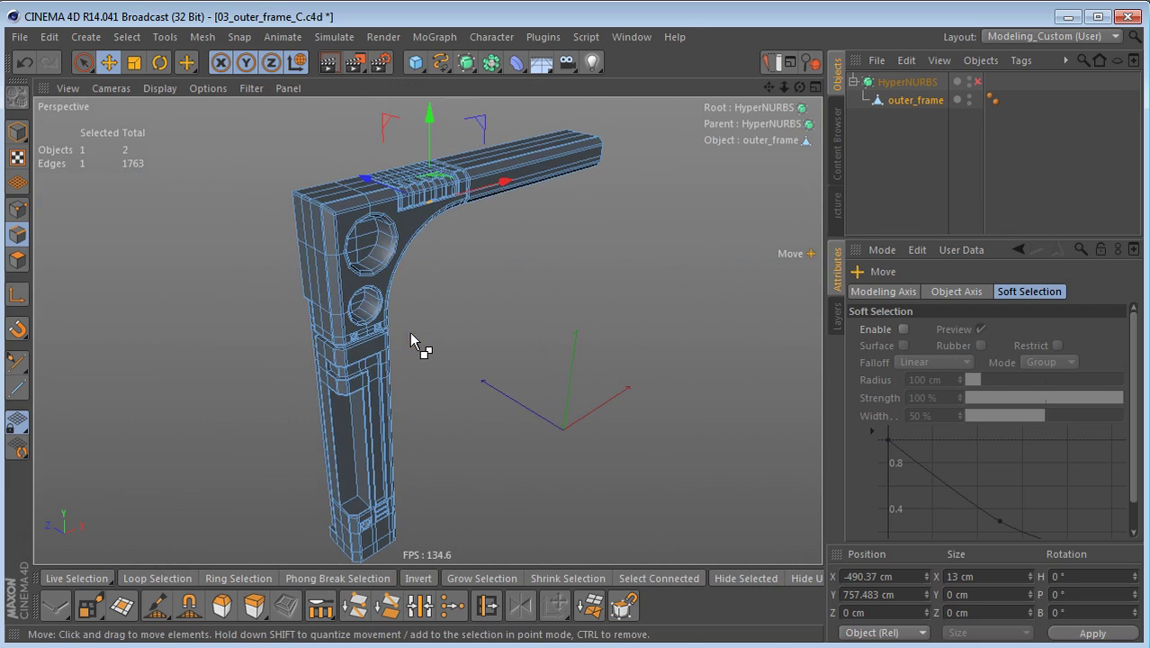
{"action": "key", "text": "ctrl+r"}
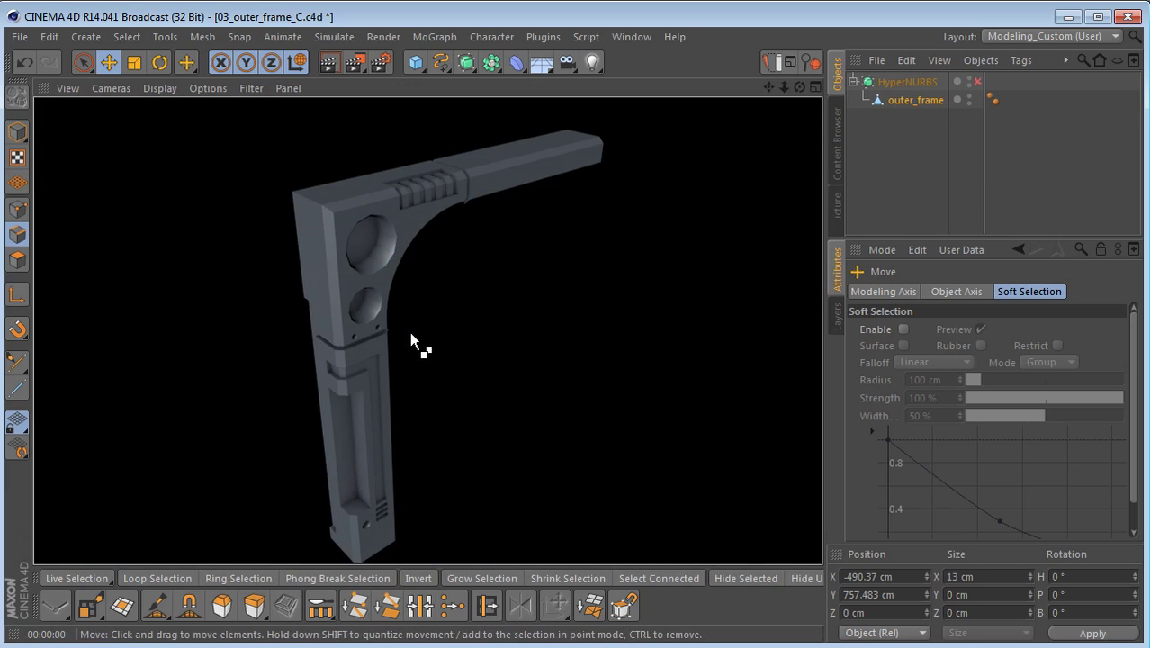